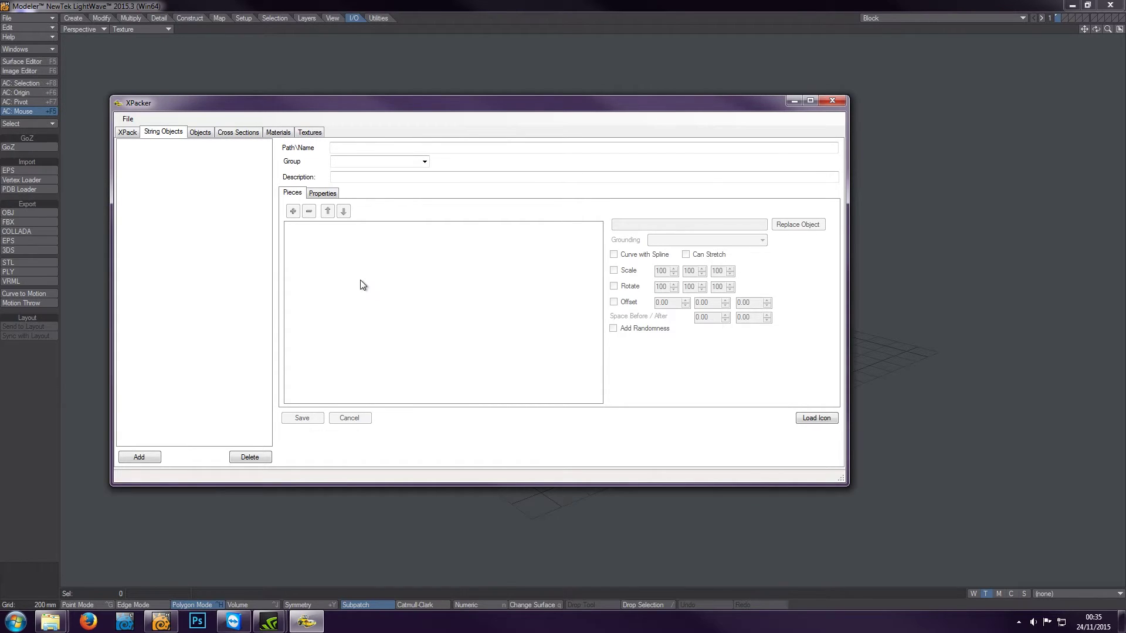
# Step: Add a new string object and enter Blah as its path and name
pyautogui.click(200, 134)
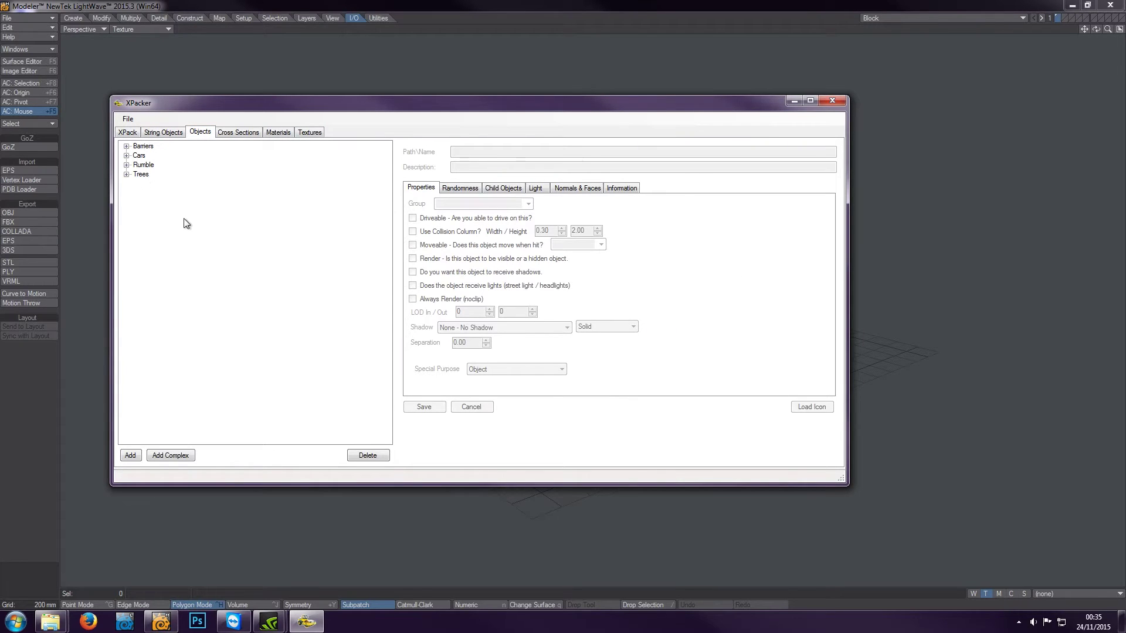
pyautogui.click(169, 135)
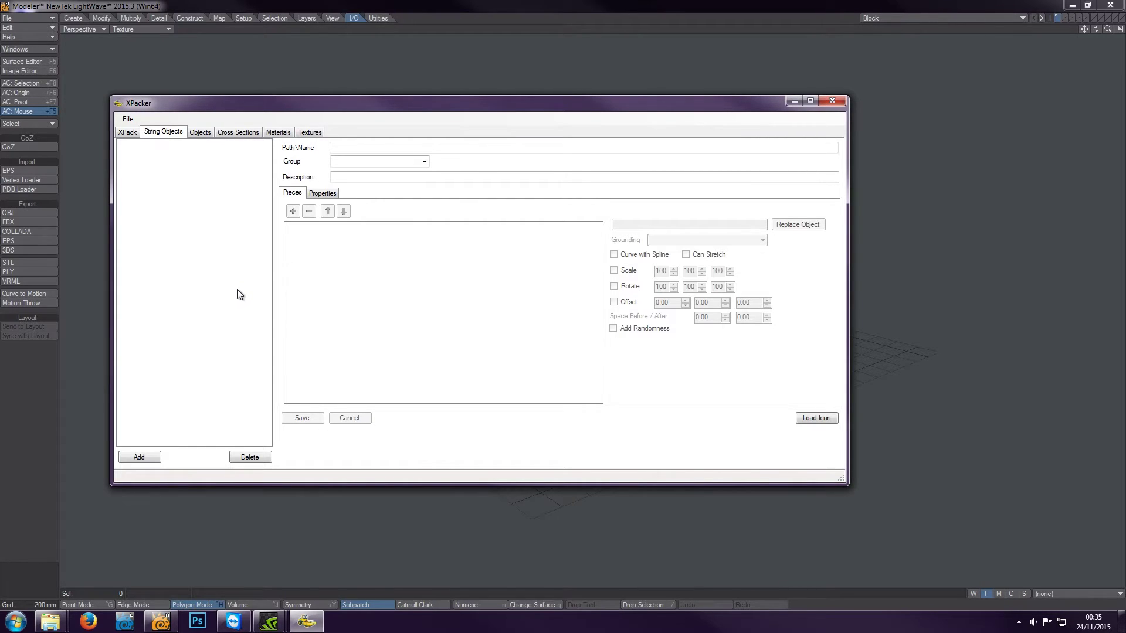
pyautogui.click(150, 462)
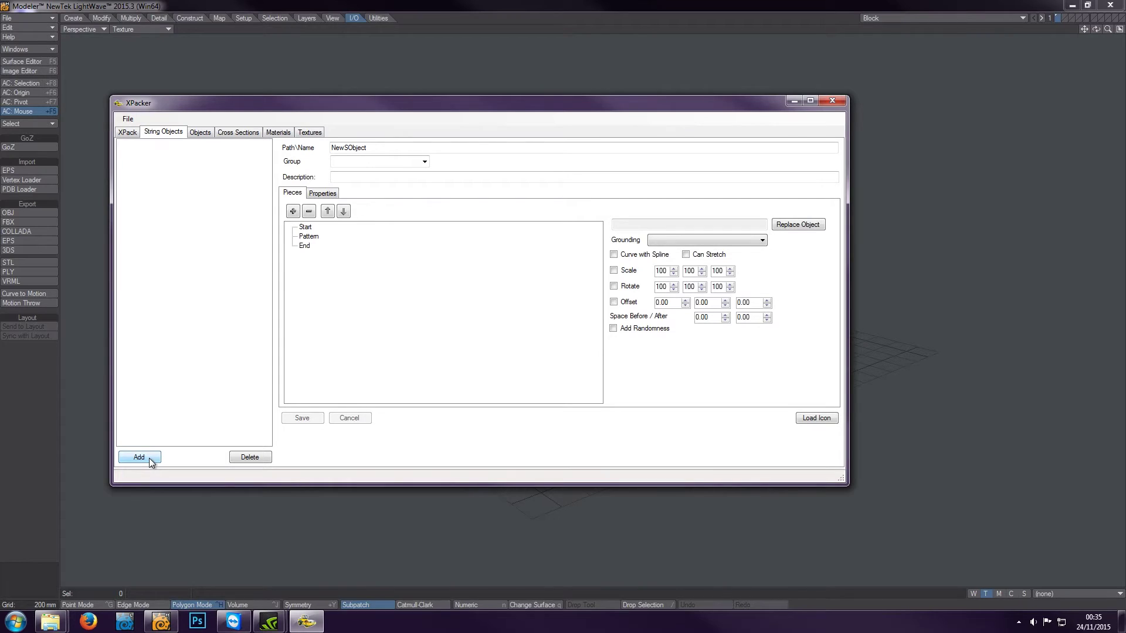
pyautogui.doubleClick(374, 147)
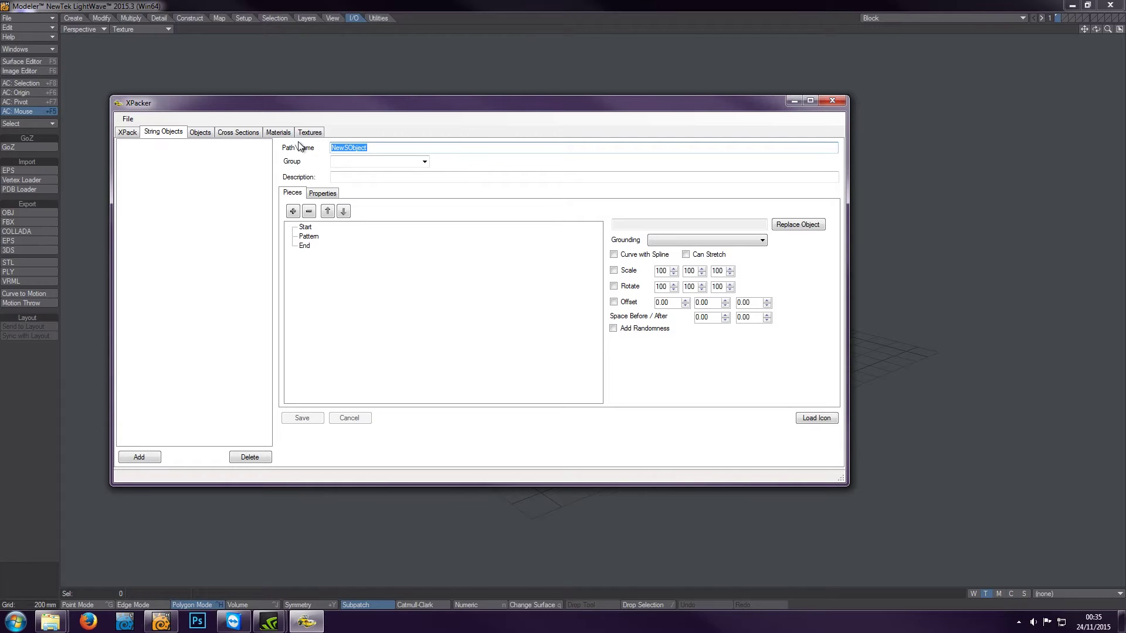
pyautogui.write('Blah')
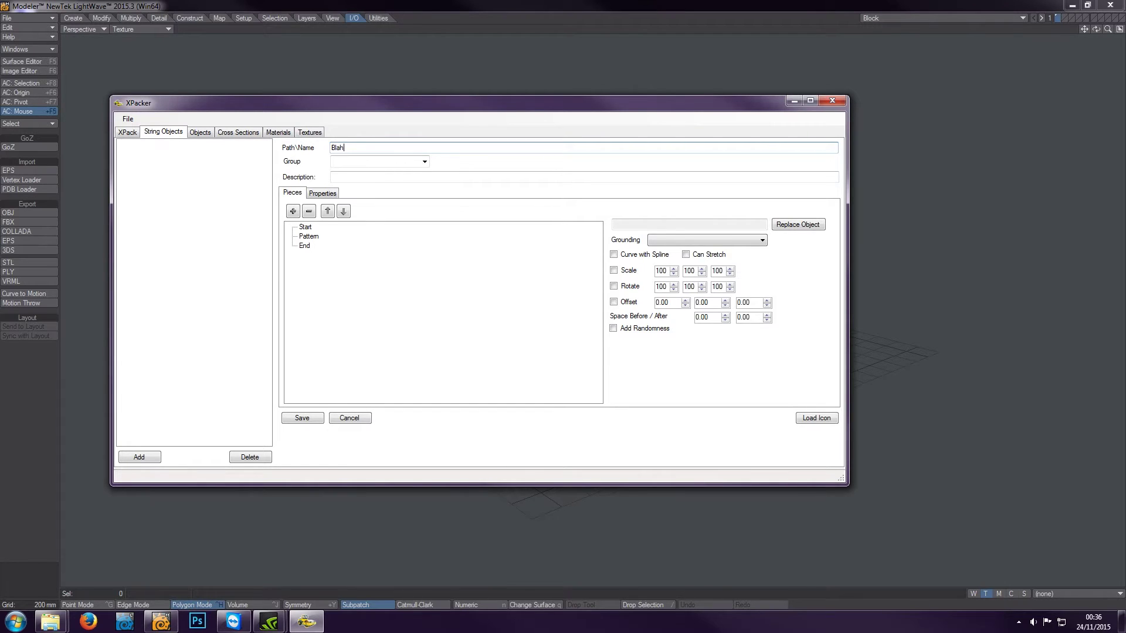
pyautogui.press('Tab')
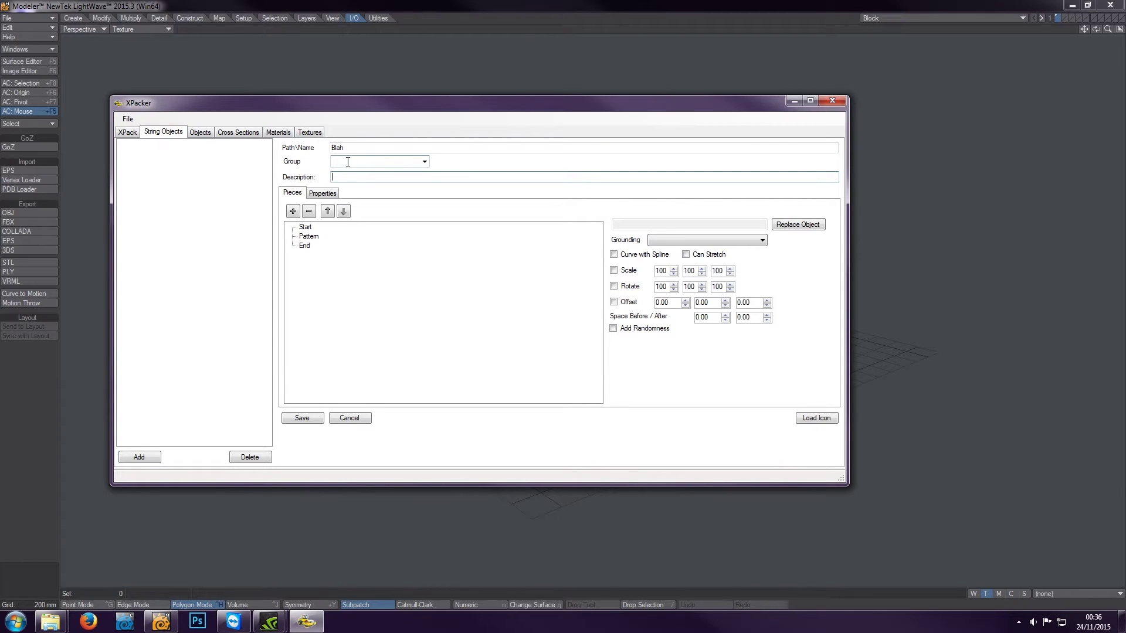
# Step: Look up the path and group settings of the Taxi 1 object in the Cars folder, and return to the string objects
pyautogui.click(201, 133)
pyautogui.click(126, 155)
pyautogui.click(150, 165)
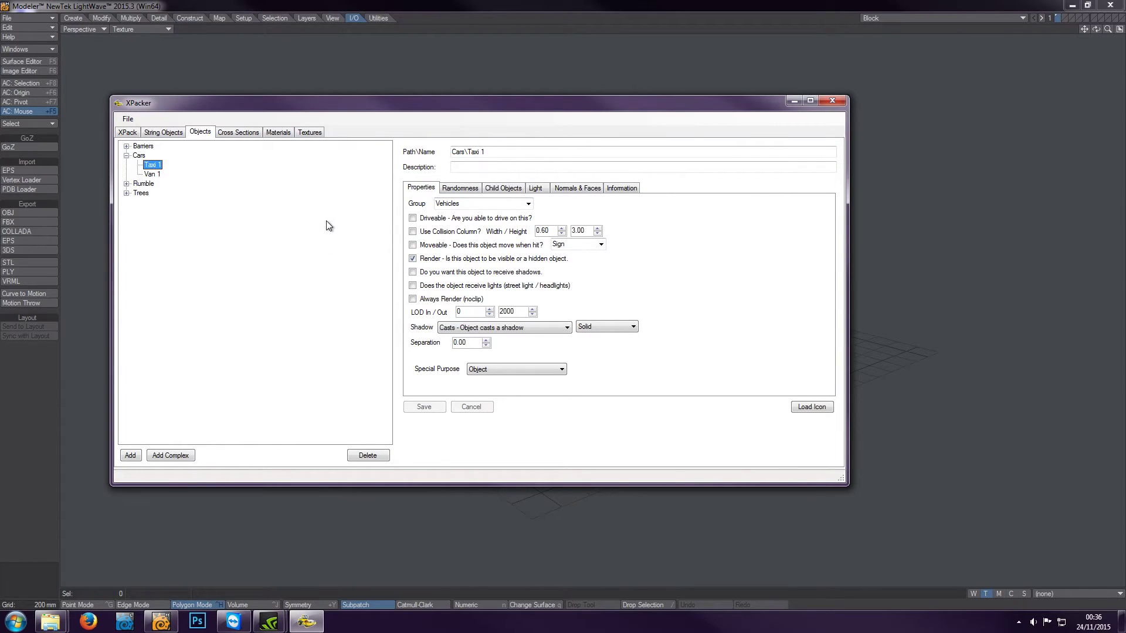
pyautogui.click(172, 130)
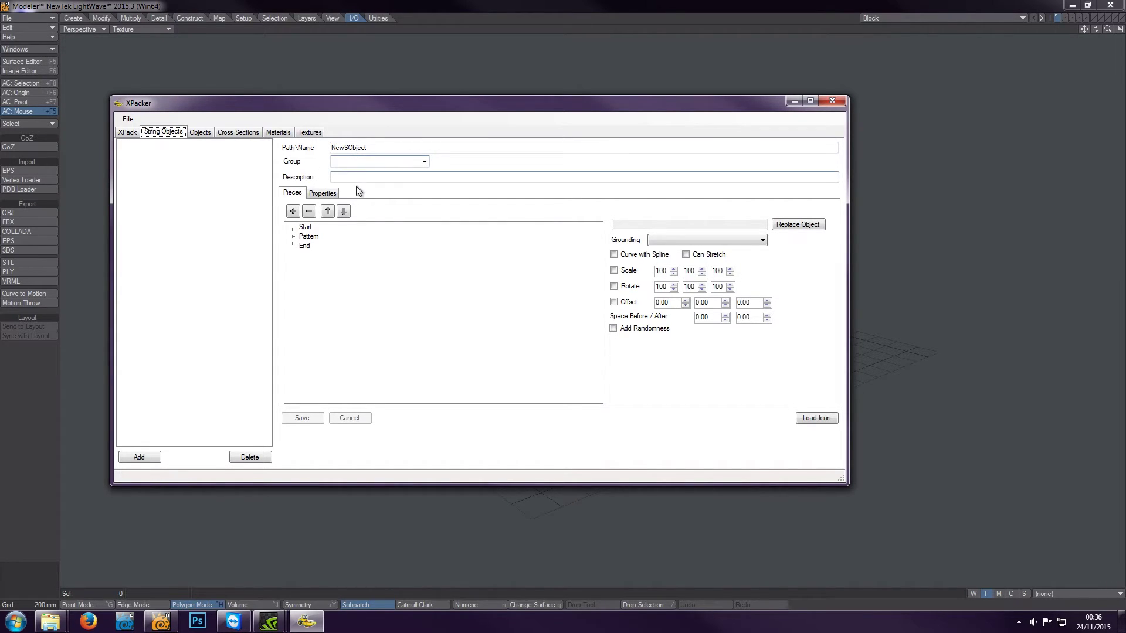
# Step: Name the new string object Blah, assign it to the group Blip and save it
pyautogui.moveTo(369, 147); pyautogui.dragTo(320, 145)
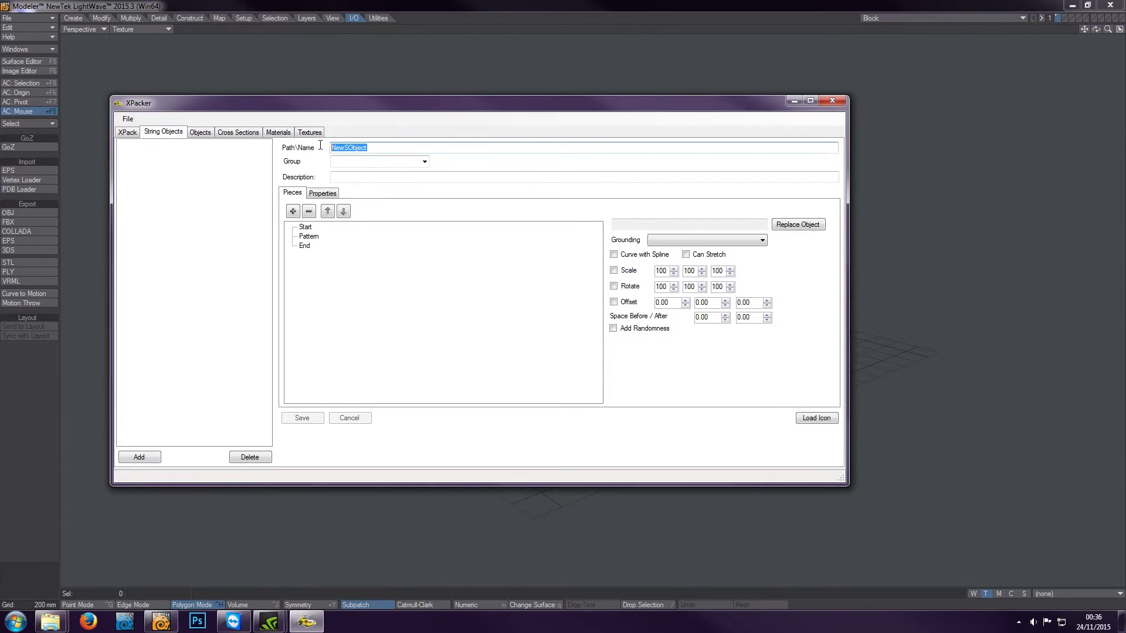
pyautogui.write('B')
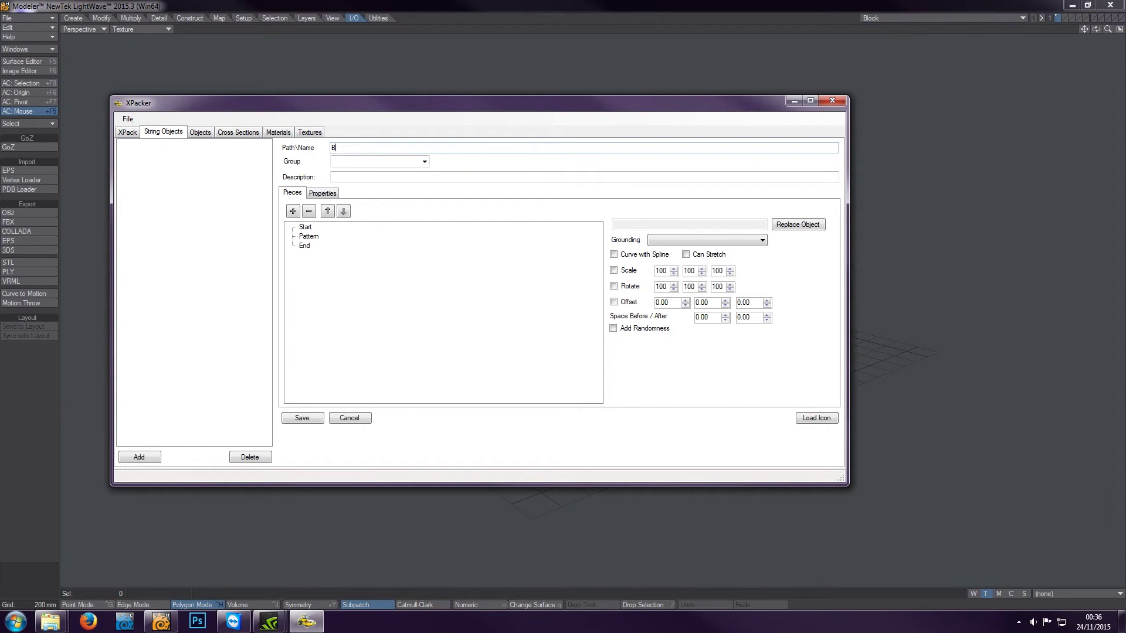
pyautogui.write('lah')
pyautogui.press('Tab')
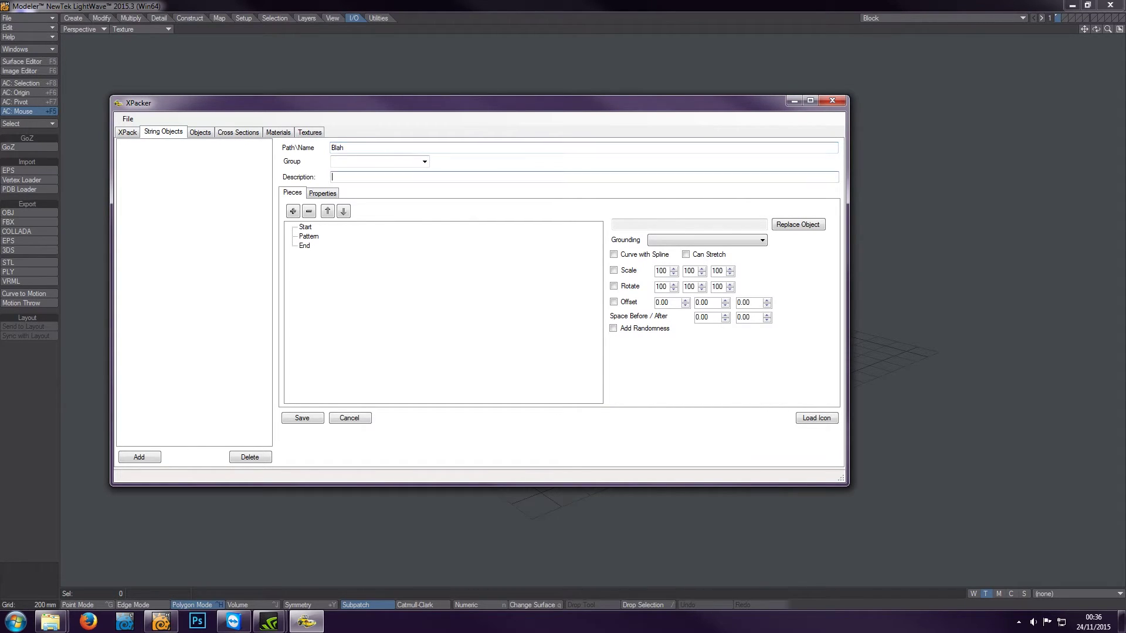
pyautogui.click(342, 162)
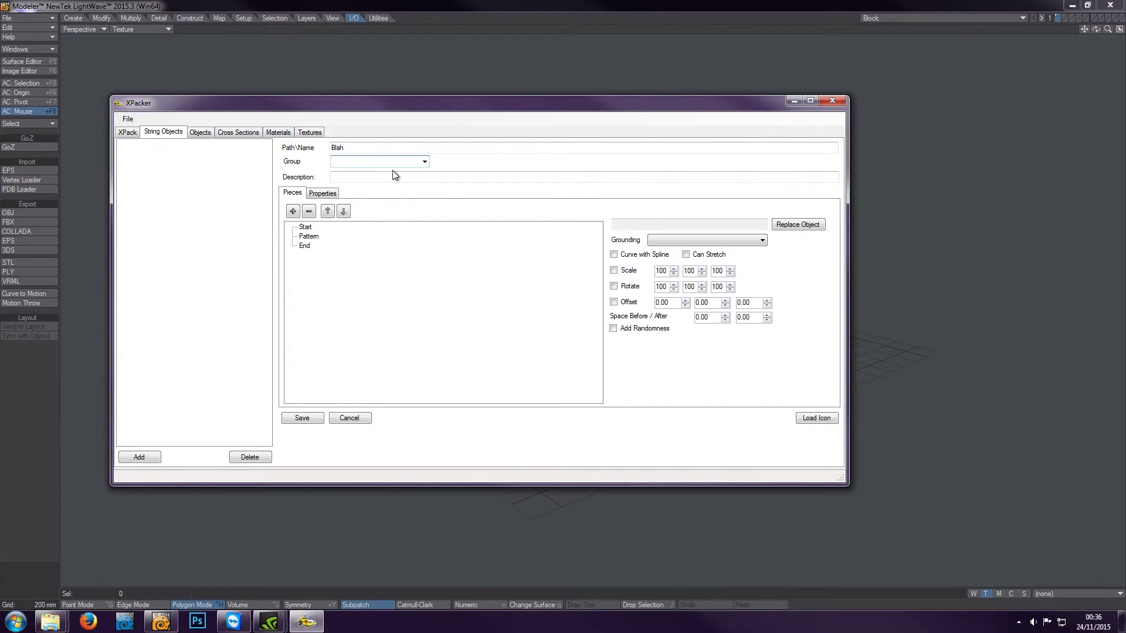
pyautogui.write('Blip')
pyautogui.press('Tab')
pyautogui.click(302, 418)
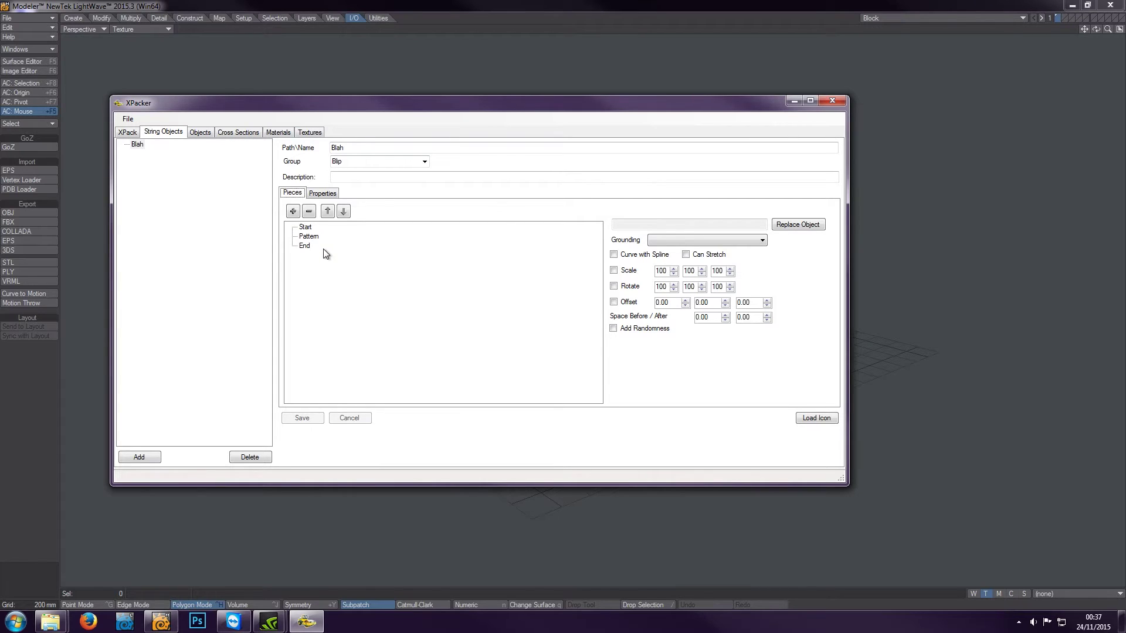
pyautogui.click(315, 238)
pyautogui.click(292, 211)
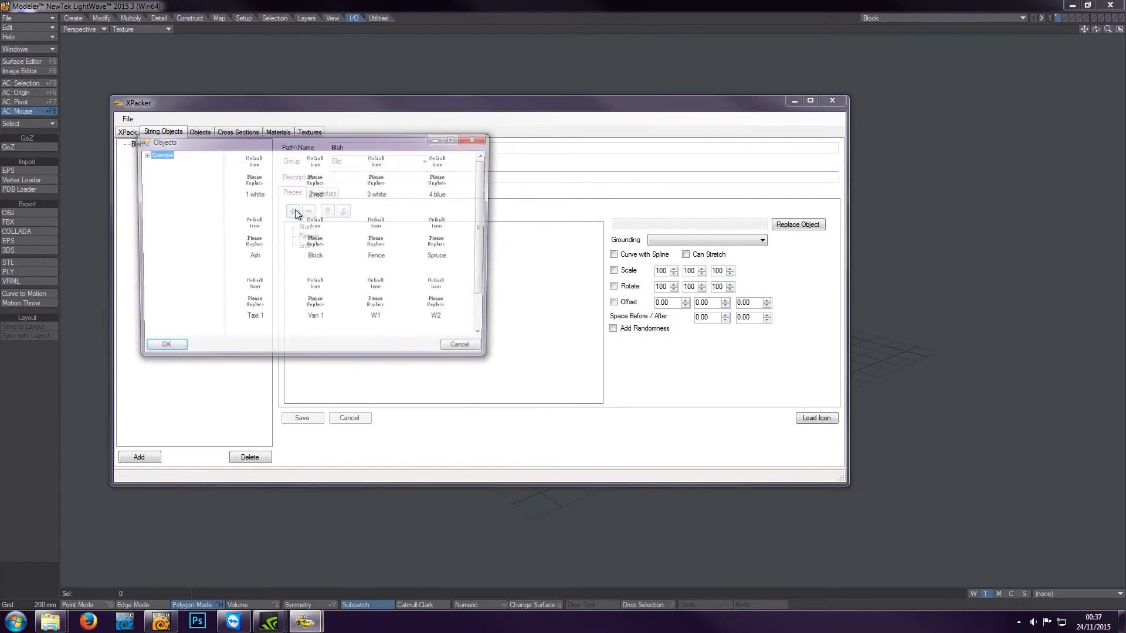
pyautogui.click(466, 350)
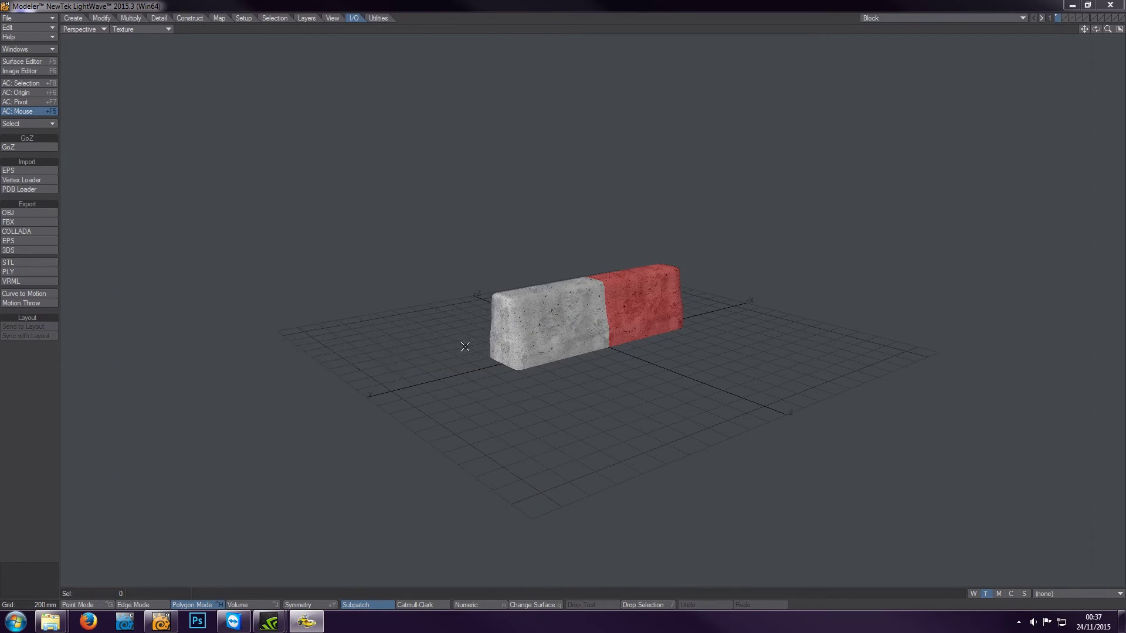
pyautogui.click(306, 622)
pyautogui.click(309, 237)
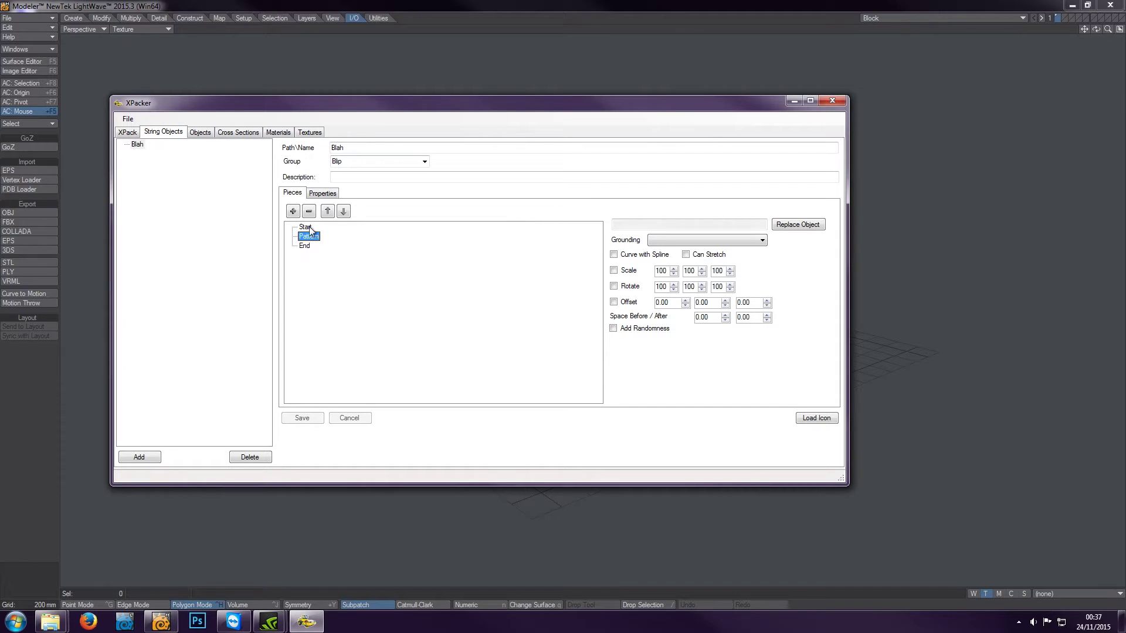
pyautogui.click(305, 227)
# Step: Delete the string object Blah from the pack
pyautogui.click(136, 146)
pyautogui.click(249, 457)
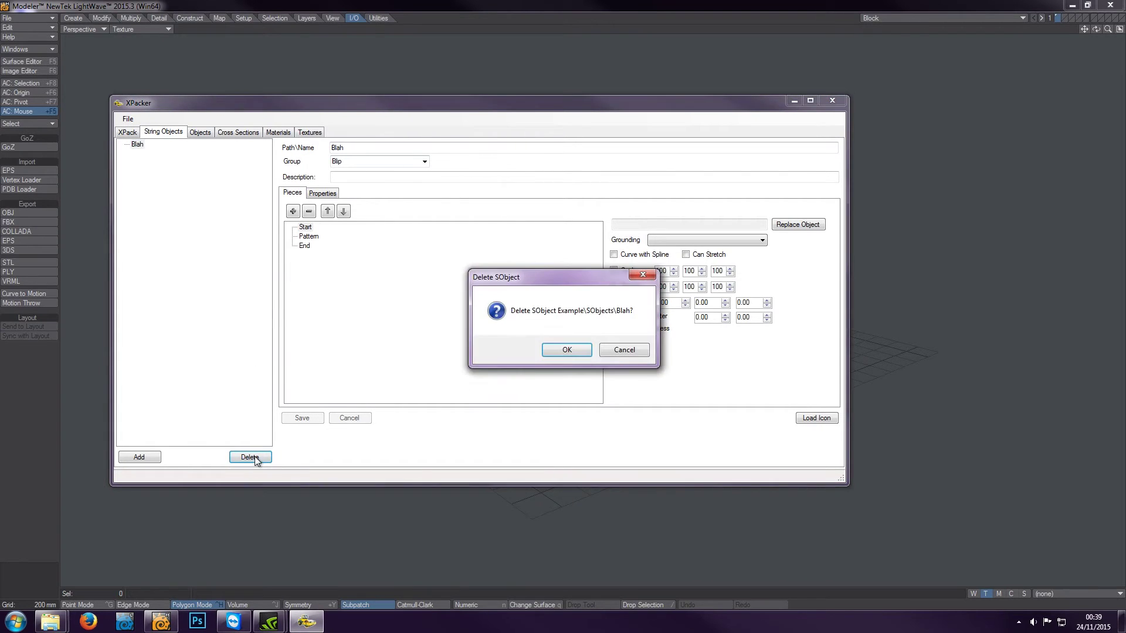
pyautogui.click(567, 351)
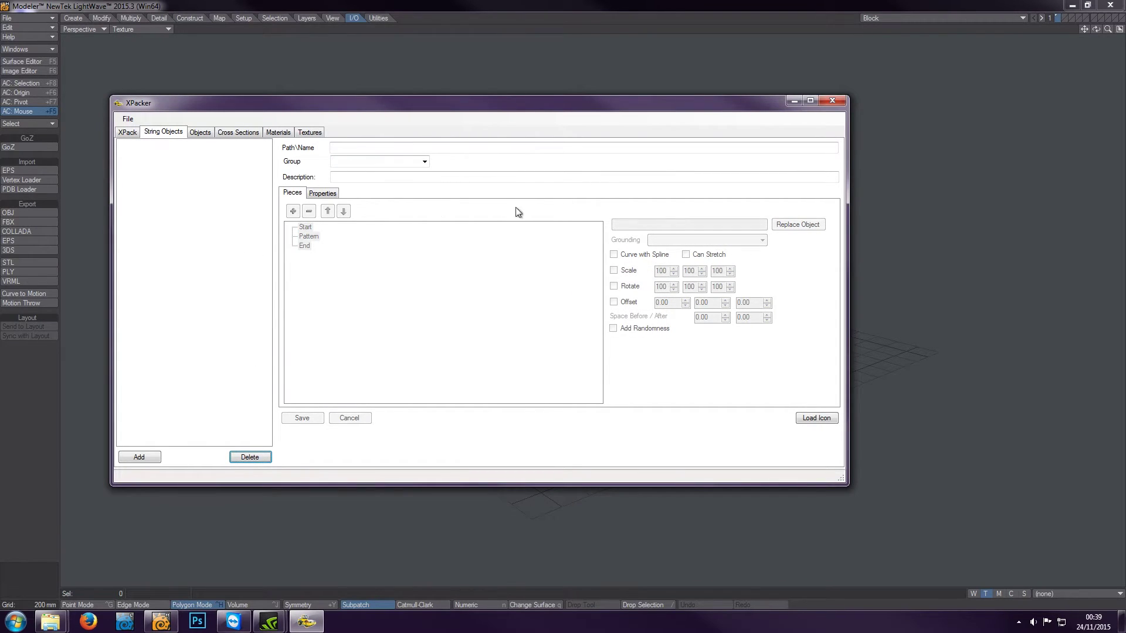
# Step: Switch to LightWave Modeler and examine the concrete Block barrier model from several angles
pyautogui.click(449, 5)
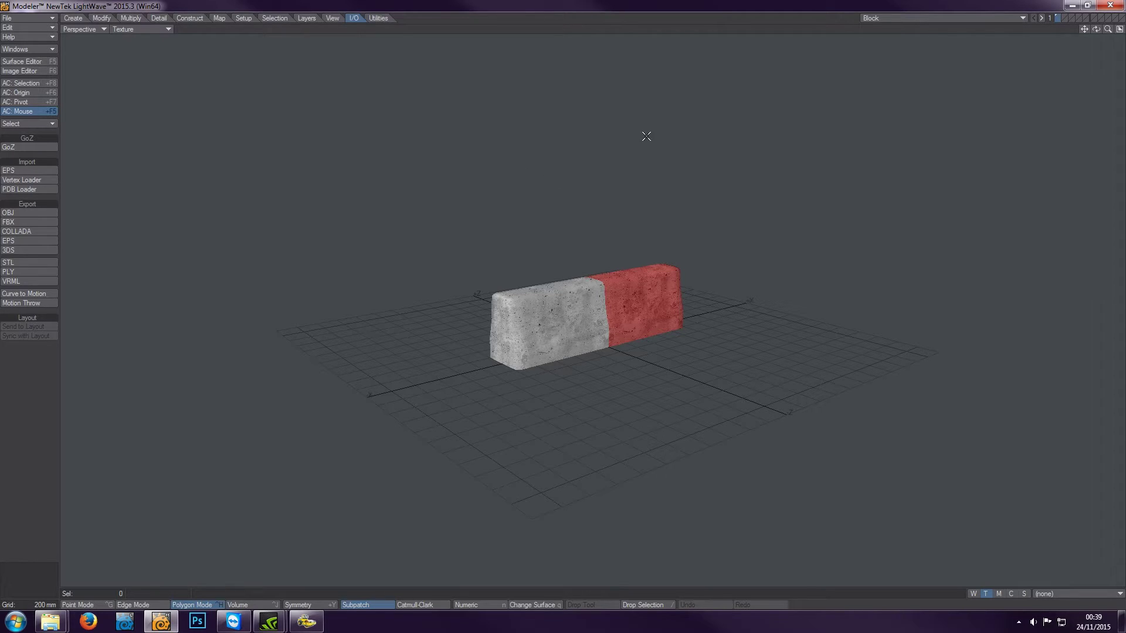
pyautogui.moveTo(1096, 29); pyautogui.dragTo(1046, 60)
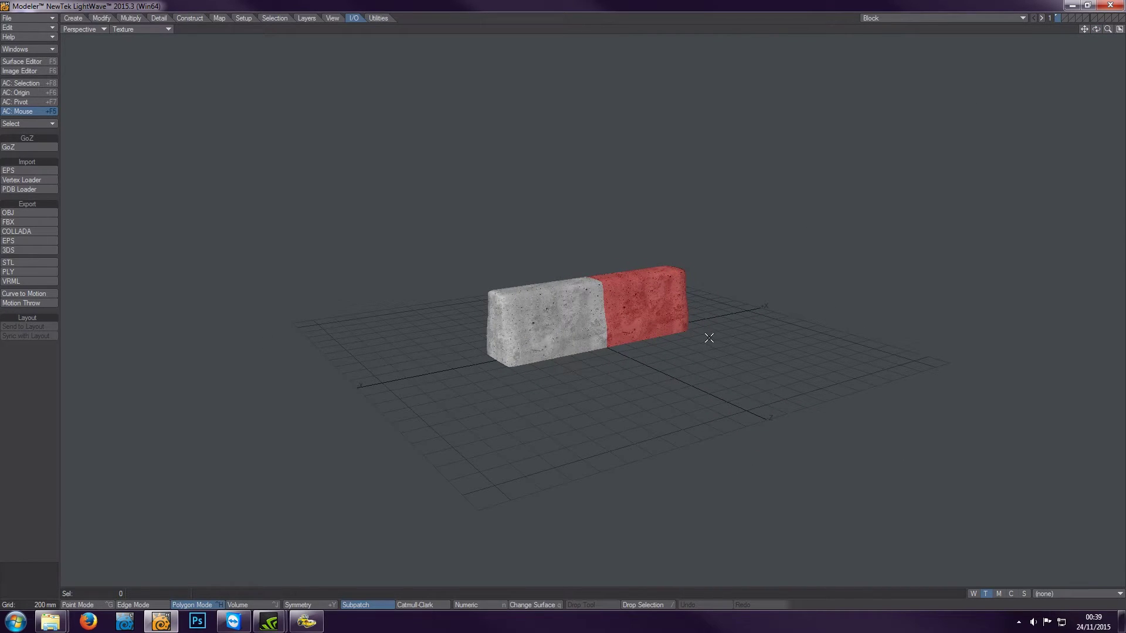
pyautogui.moveTo(1091, 29); pyautogui.dragTo(1094, 32)
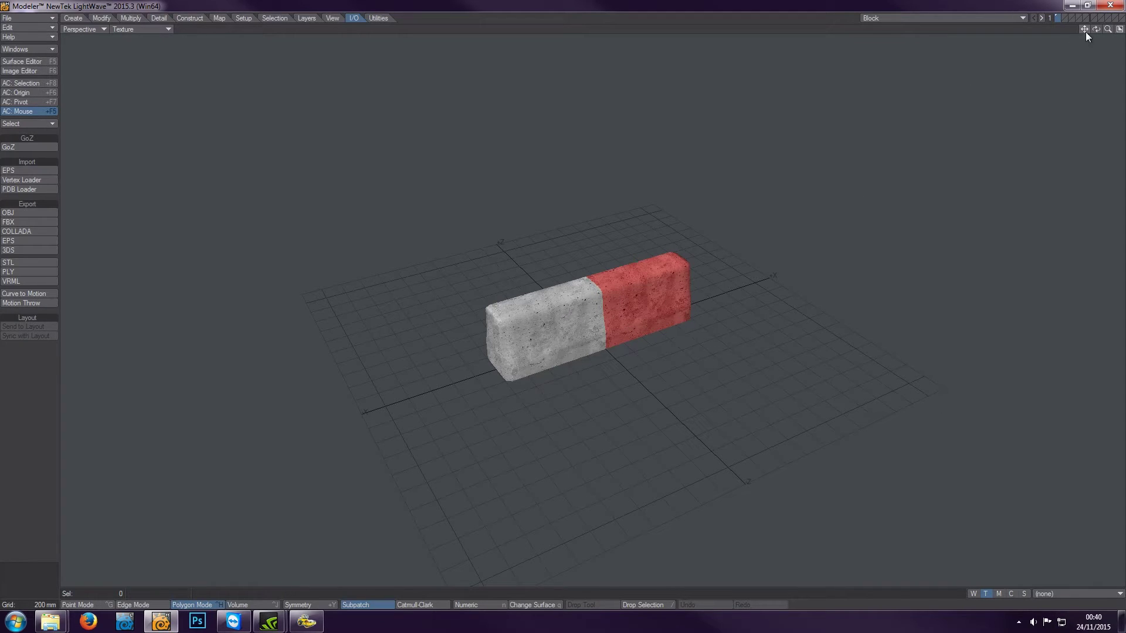
pyautogui.moveTo(1096, 29); pyautogui.dragTo(1099, 53)
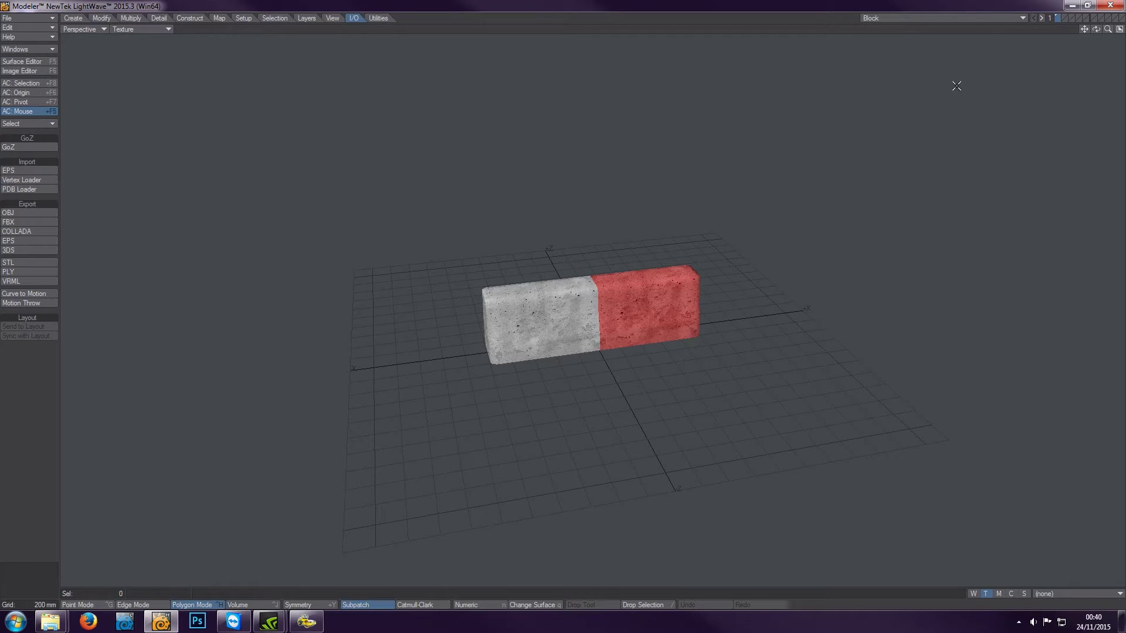
# Step: Display the Fence model and examine its shape from different angles
pyautogui.click(969, 18)
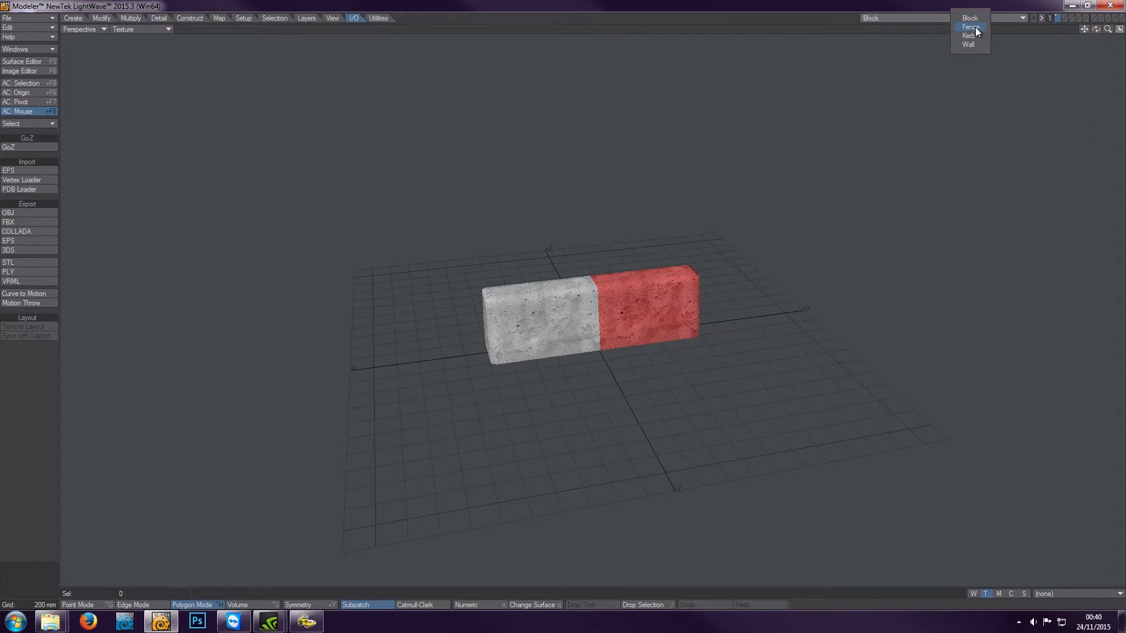
pyautogui.click(971, 27)
pyautogui.moveTo(1092, 29); pyautogui.dragTo(1119, 32)
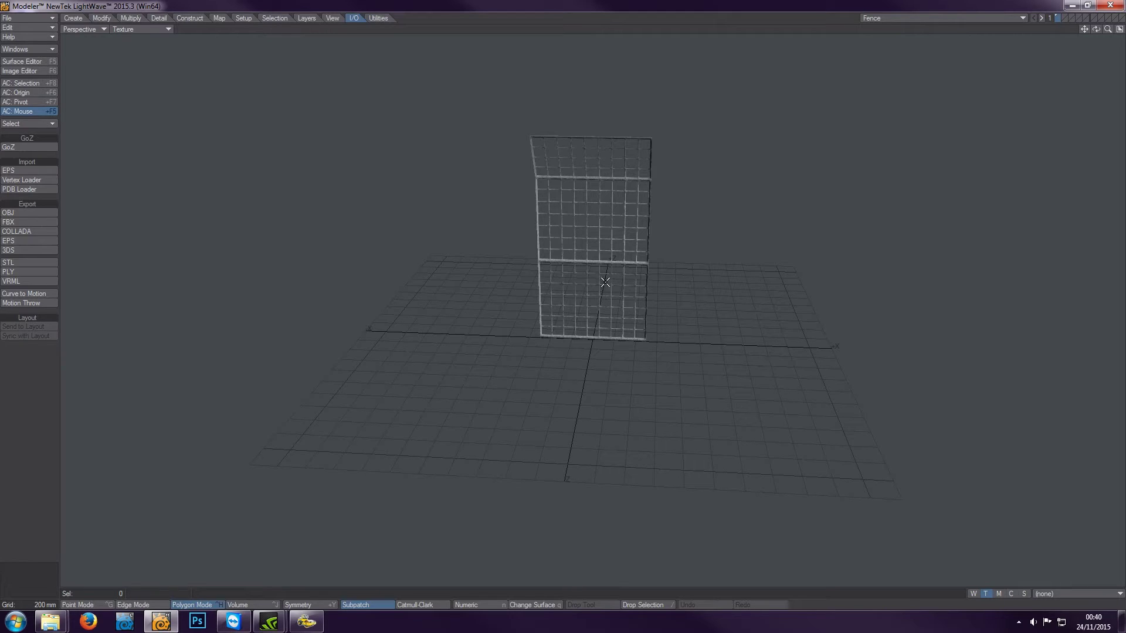
pyautogui.moveTo(1095, 29); pyautogui.dragTo(993, 33)
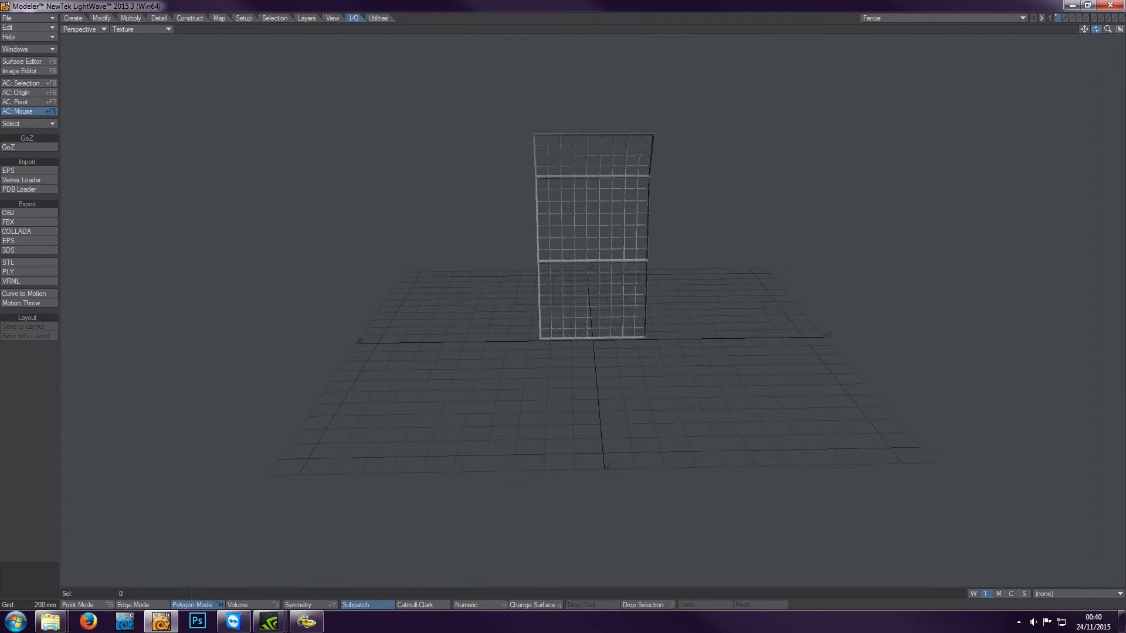
# Step: Compare the Block and Fence models by showing them alternately around the same origin
pyautogui.click(975, 18)
pyautogui.click(974, 18)
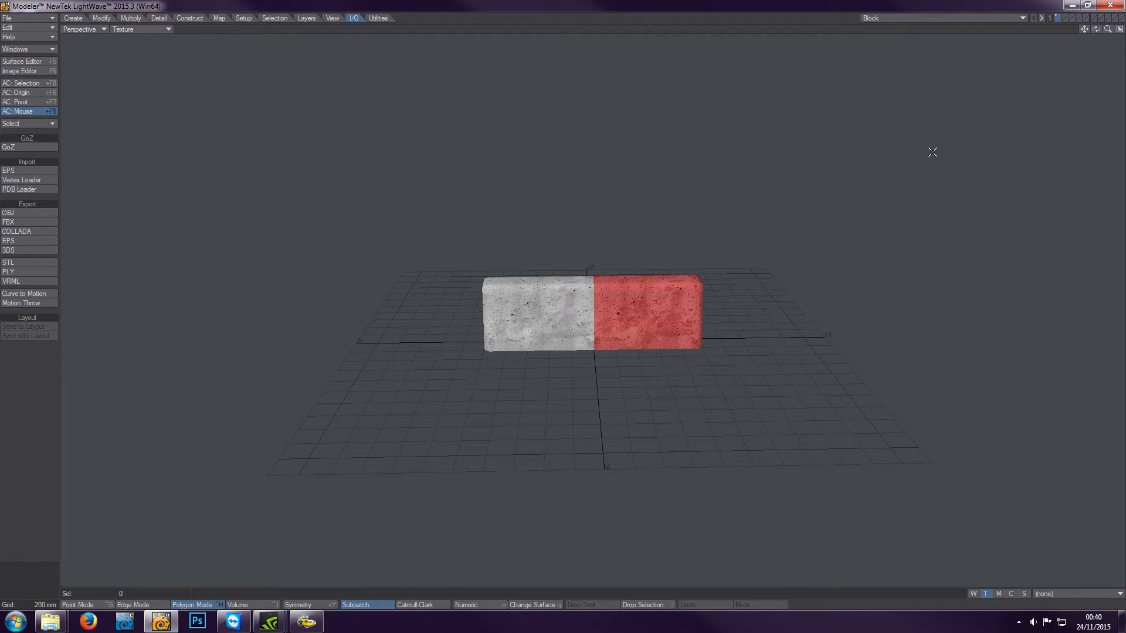
pyautogui.moveTo(1094, 29); pyautogui.dragTo(1029, 80)
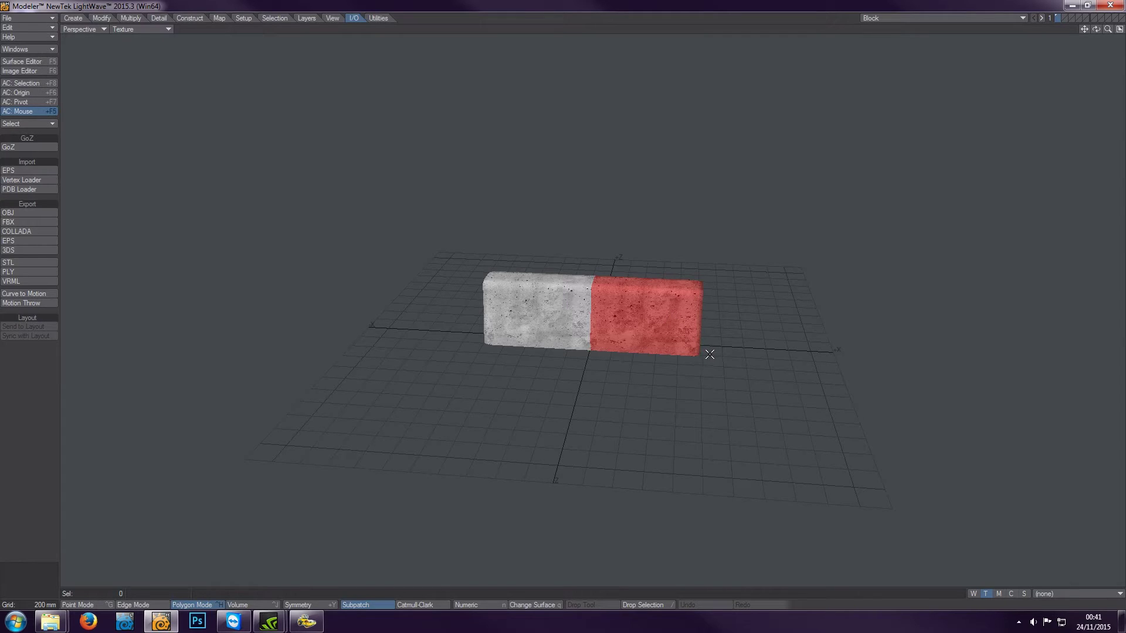
pyautogui.click(1017, 19)
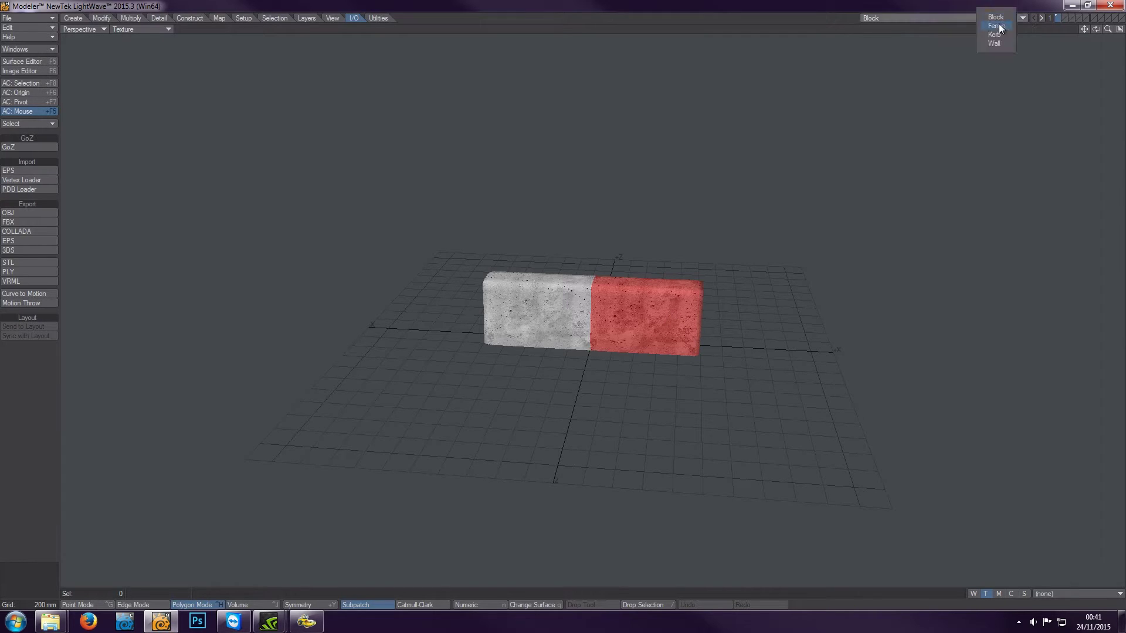
pyautogui.click(997, 27)
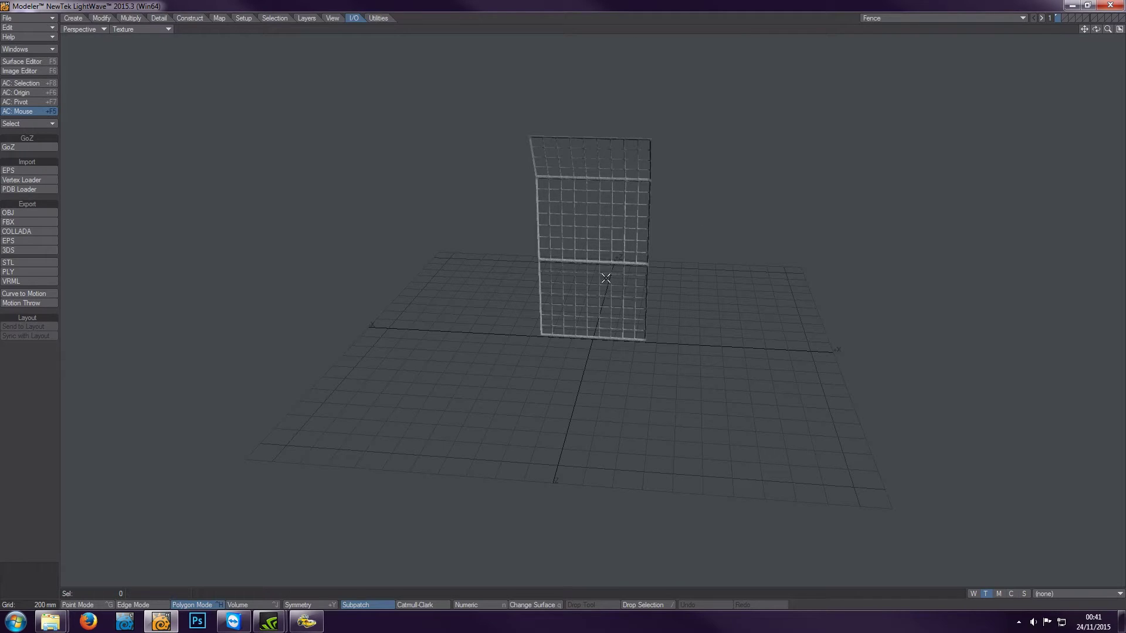
pyautogui.click(917, 19)
pyautogui.click(931, 15)
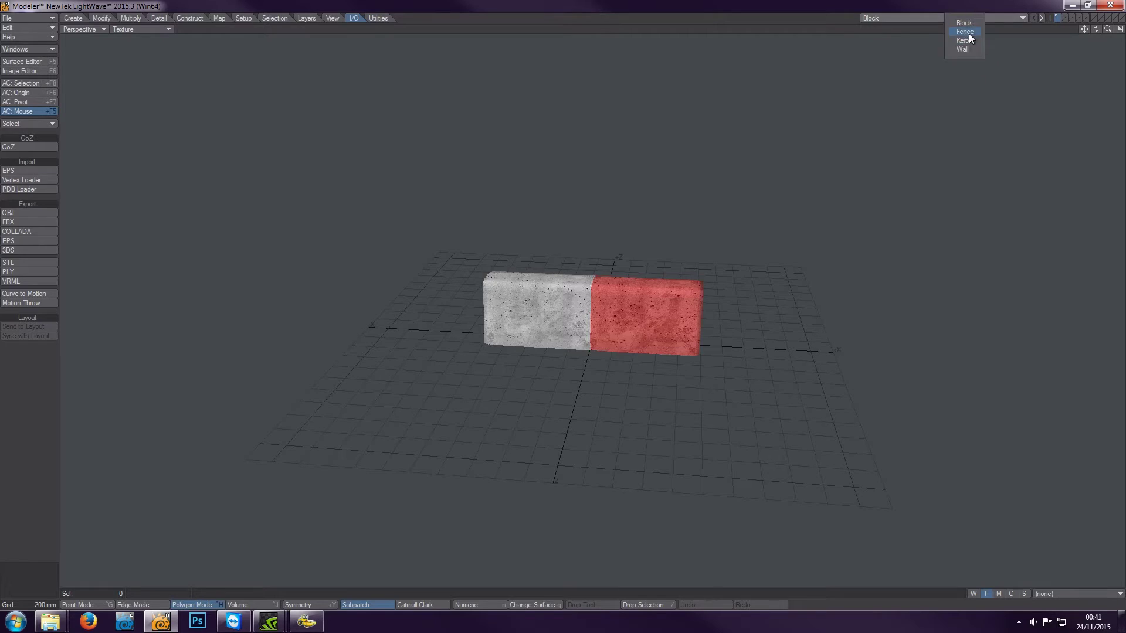
pyautogui.click(966, 34)
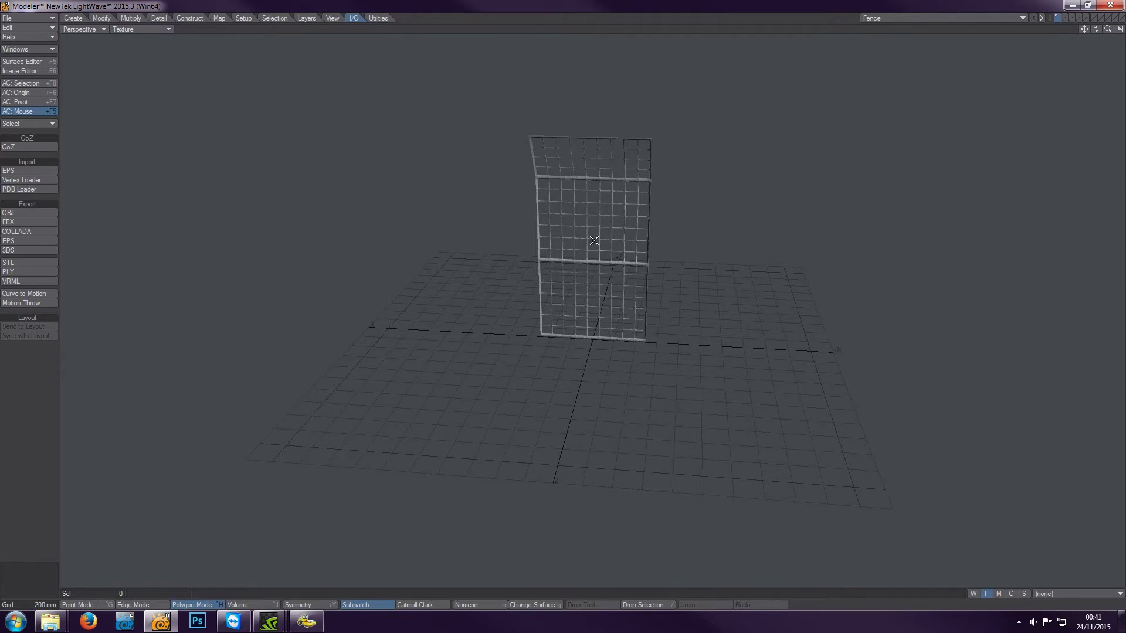
# Step: Display the Kerb model and the Wall model in turn and examine how each is built around the origin
pyautogui.click(971, 19)
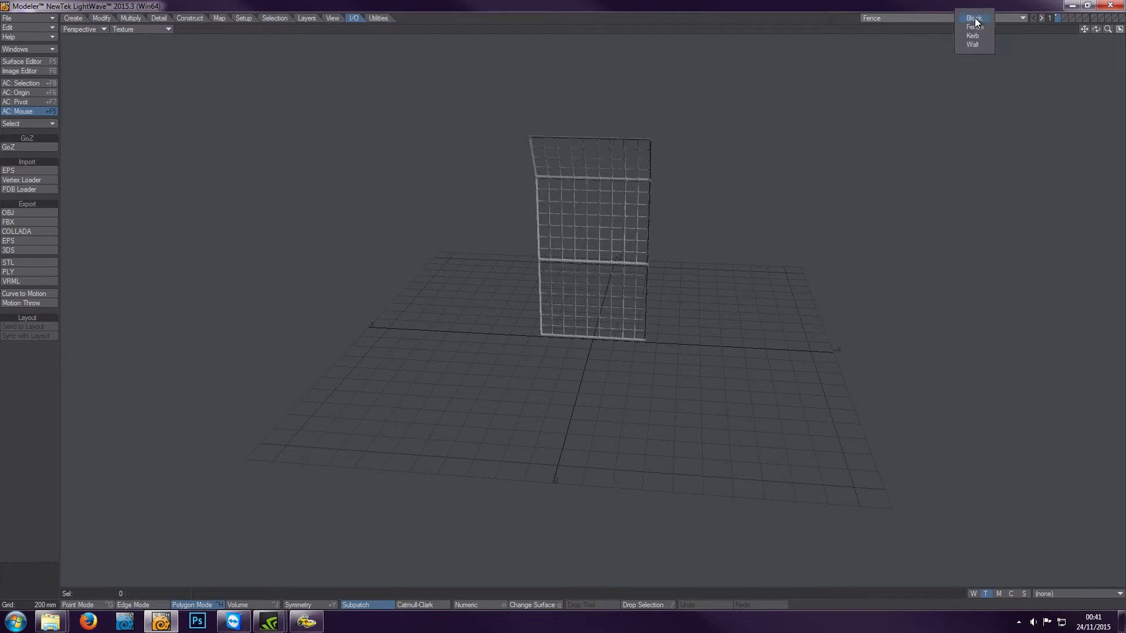
pyautogui.click(985, 37)
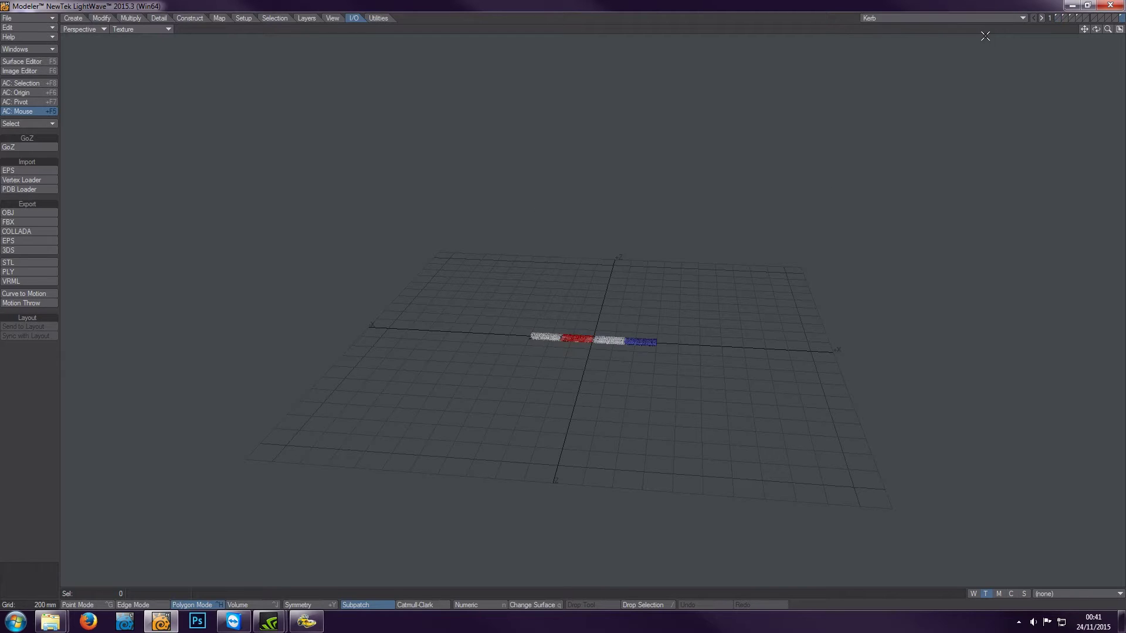
pyautogui.moveTo(1095, 28); pyautogui.dragTo(1098, 54)
pyautogui.click(970, 16)
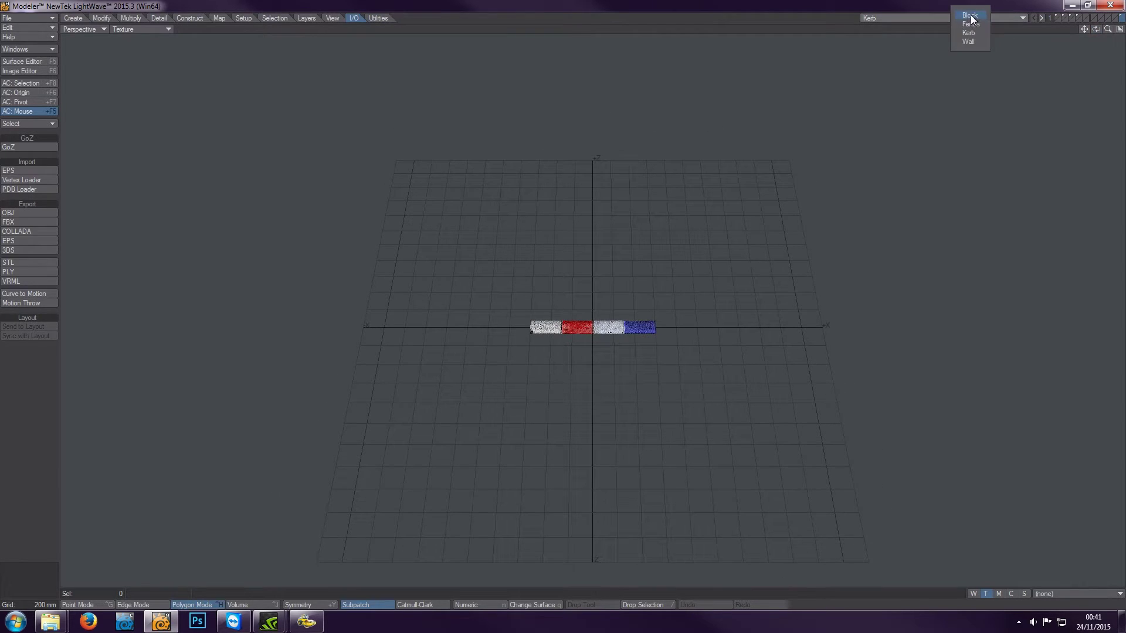
pyautogui.click(975, 42)
pyautogui.moveTo(1096, 29)
pyautogui.mouseDown()
pyautogui.moveTo(1090, 36)
pyautogui.moveTo(1114, 27)
pyautogui.moveTo(1062, 36)
pyautogui.moveTo(1107, 29)
pyautogui.mouseUp()
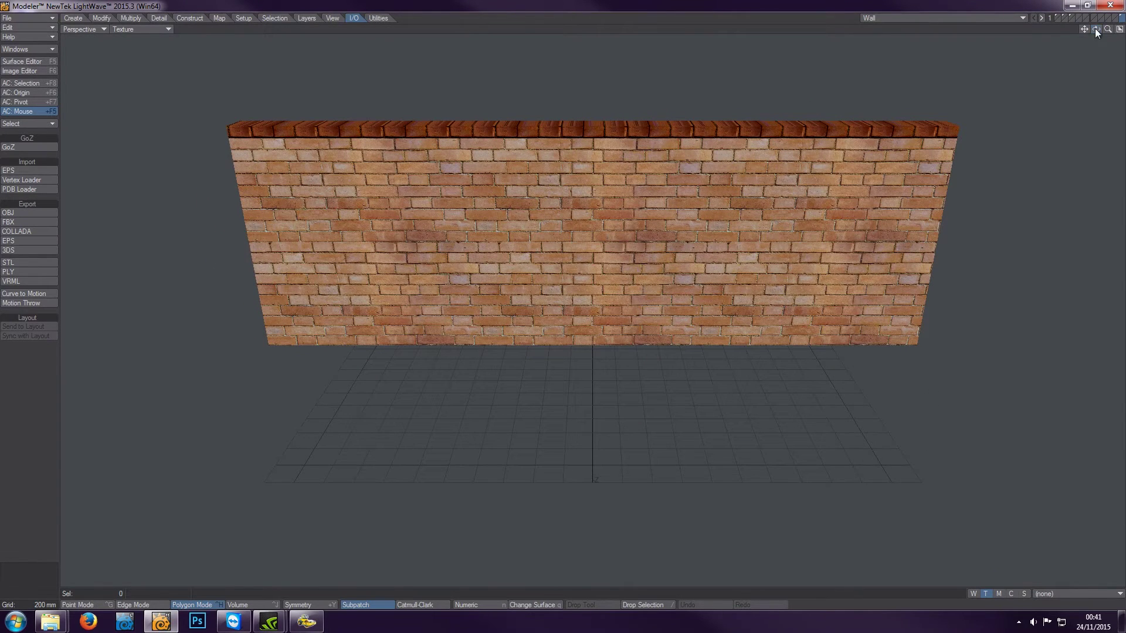
# Step: Display the Kerb model and show its coloured pieces one layer at a time around the origin
pyautogui.click(1015, 18)
pyautogui.click(1022, 36)
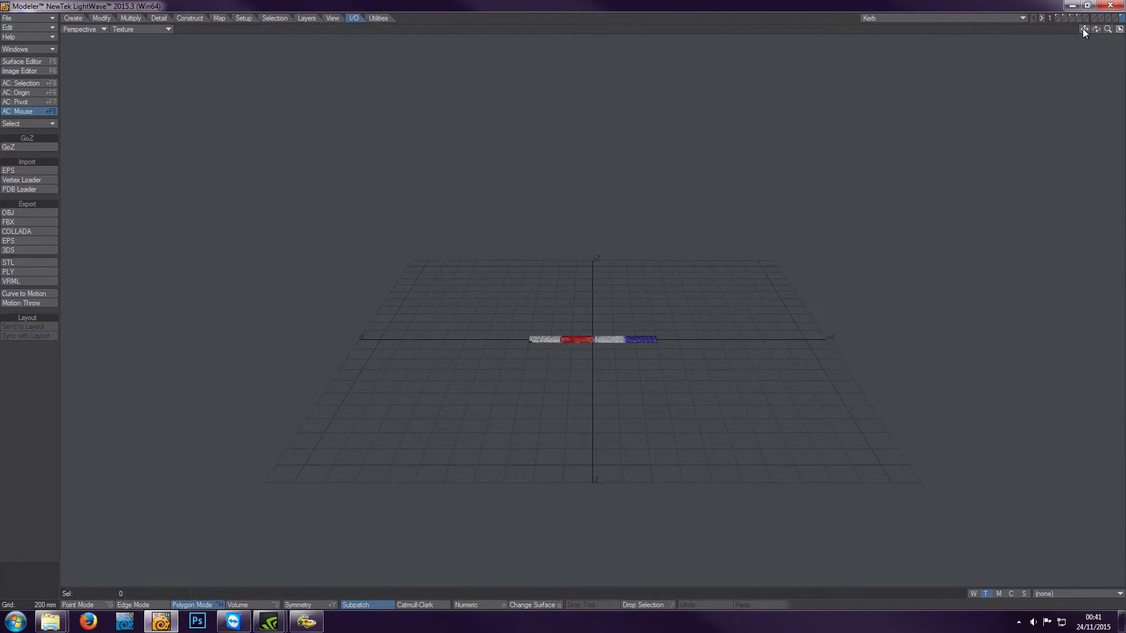
pyautogui.moveTo(1096, 29)
pyautogui.mouseDown()
pyautogui.moveTo(1116, 36)
pyautogui.moveTo(1101, 24)
pyautogui.moveTo(1099, 34)
pyautogui.mouseUp()
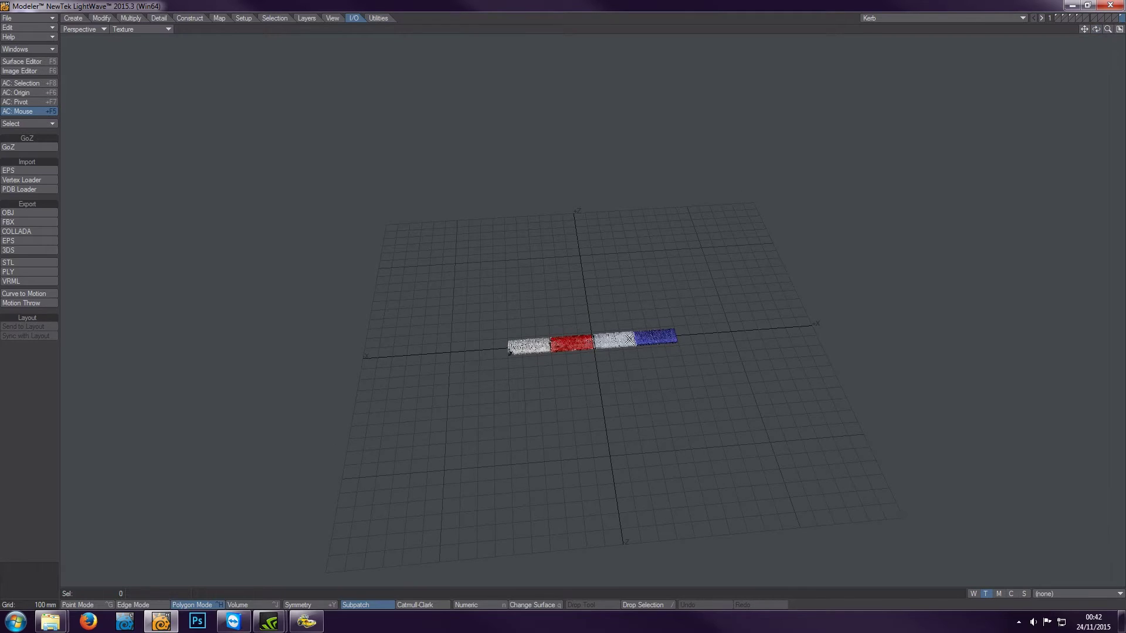
pyautogui.click(1056, 16)
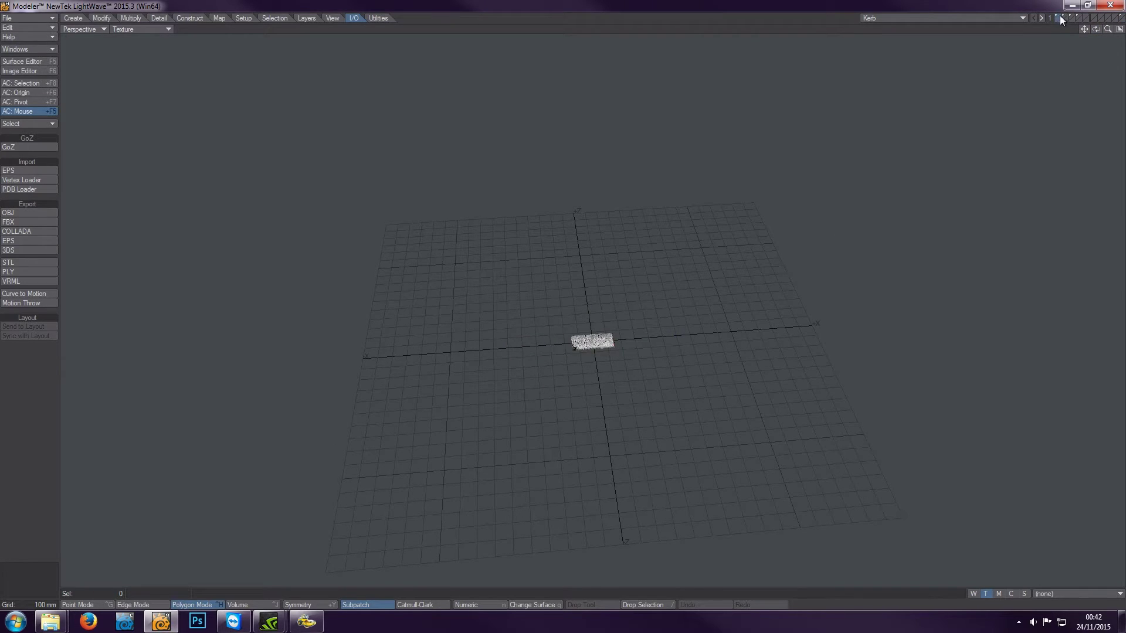
pyautogui.click(1064, 18)
pyautogui.click(1071, 16)
pyautogui.click(1079, 16)
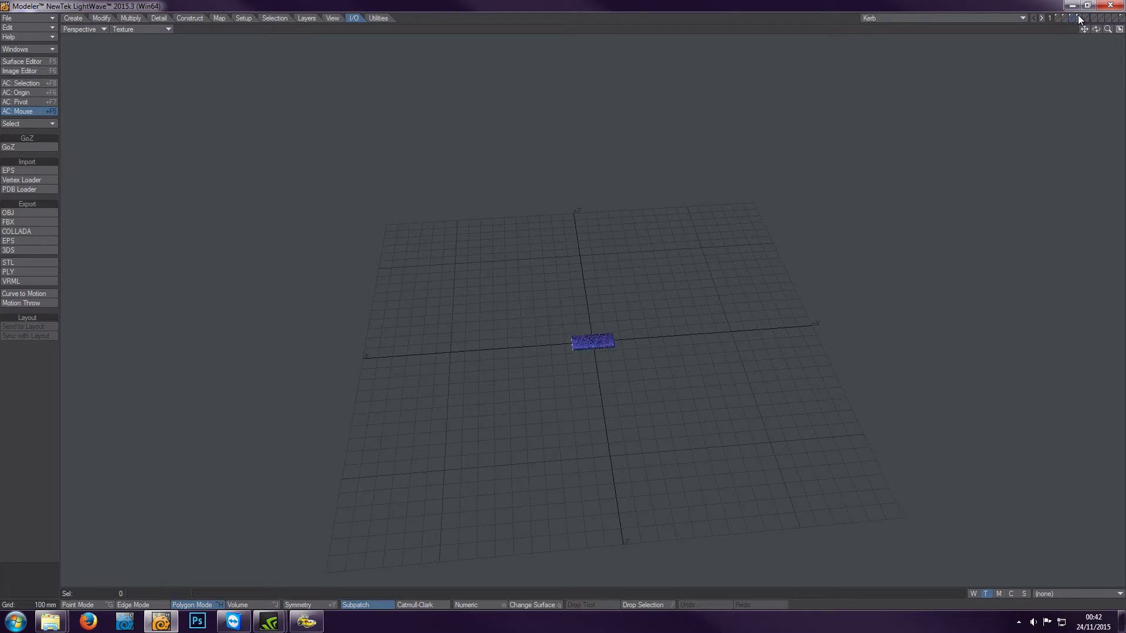
pyautogui.click(1065, 18)
# Step: Show the complete four-piece Kerb and examine it close up and from above
pyautogui.click(1121, 20)
pyautogui.moveTo(1107, 30); pyautogui.dragTo(1098, 65)
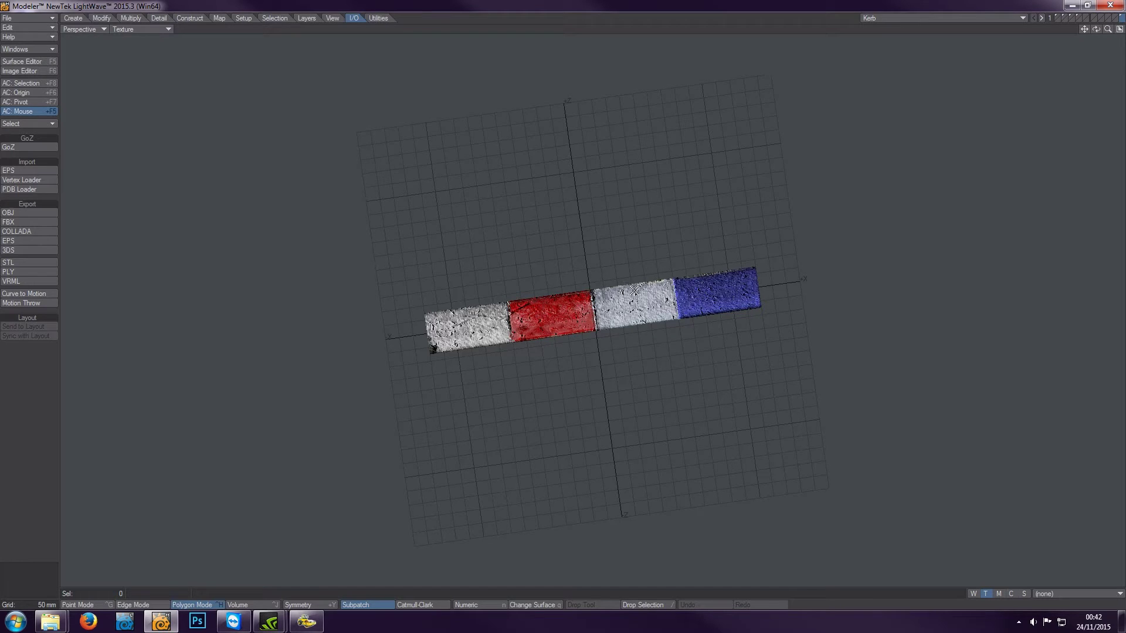
pyautogui.moveTo(1103, 29)
pyautogui.mouseDown()
pyautogui.moveTo(1098, 52)
pyautogui.moveTo(1098, 34)
pyautogui.moveTo(1105, 41)
pyautogui.mouseUp()
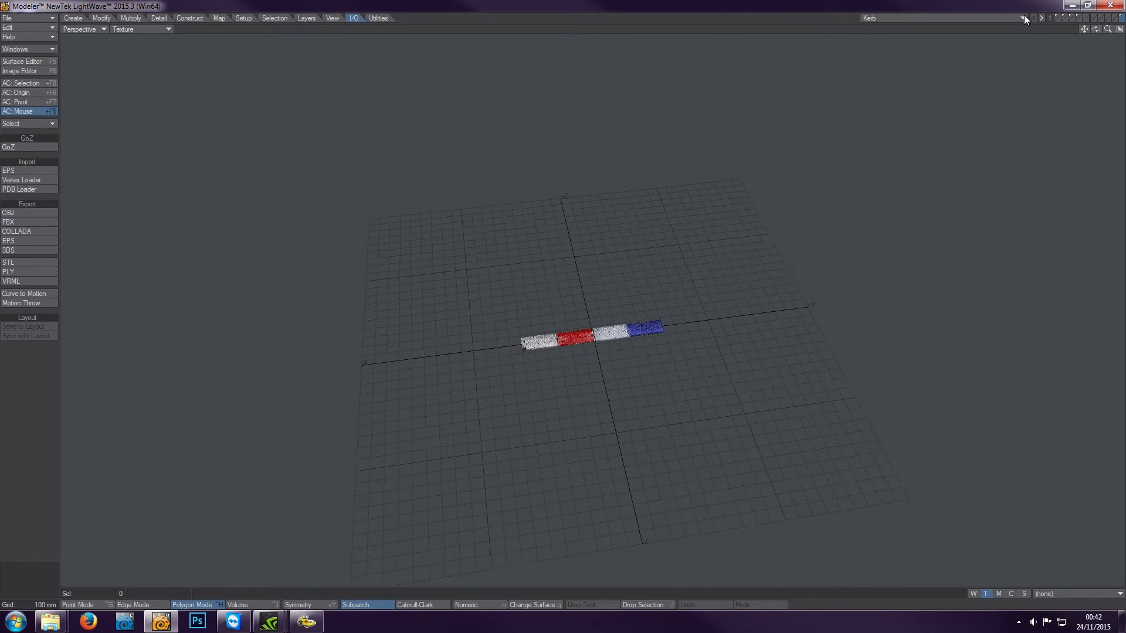
# Step: Display the complete Wall model and examine its full length from the front
pyautogui.click(1021, 22)
pyautogui.click(1023, 43)
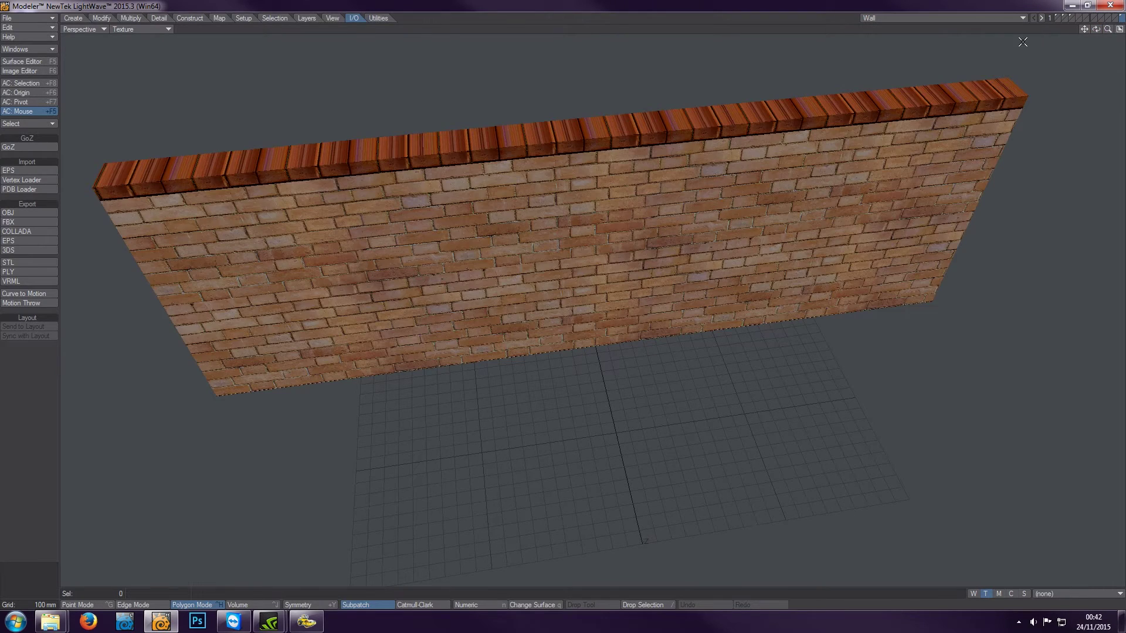
pyautogui.moveTo(1107, 29); pyautogui.dragTo(1096, 30)
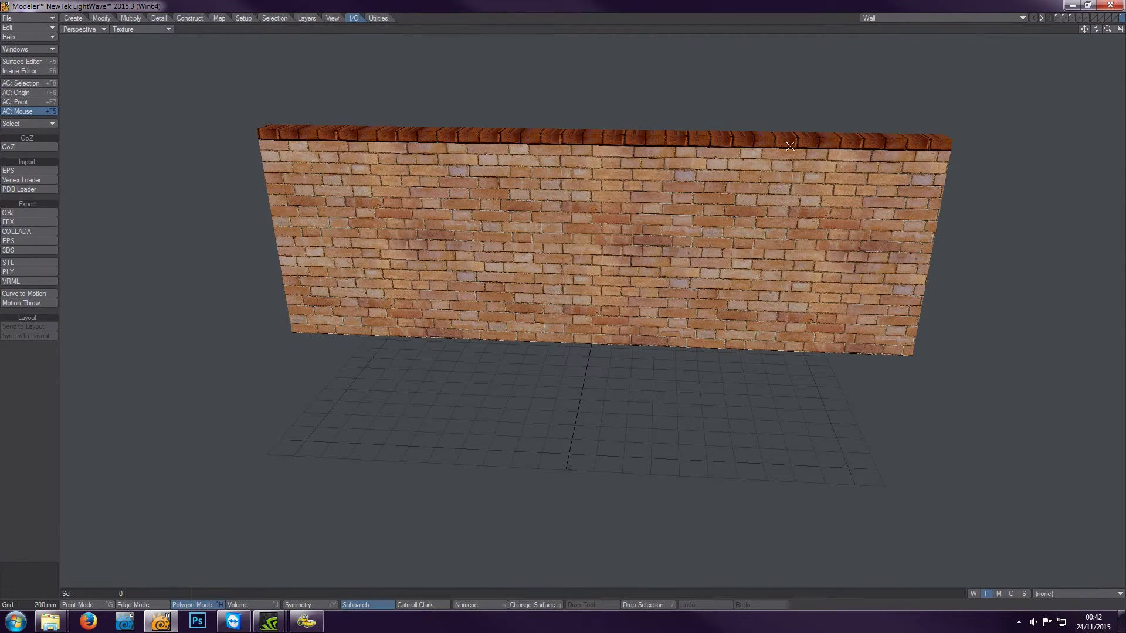
# Step: Isolate the Wall's middle and first end sections and examine the first one's closed and open ends
pyautogui.click(1065, 18)
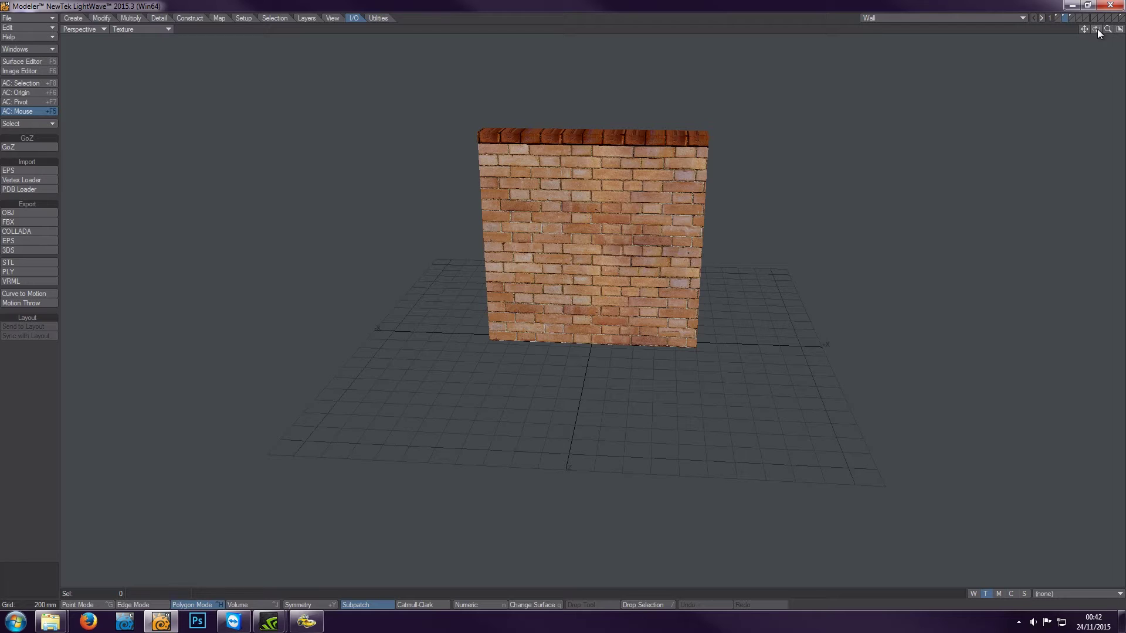
pyautogui.moveTo(1100, 34); pyautogui.dragTo(1052, 36)
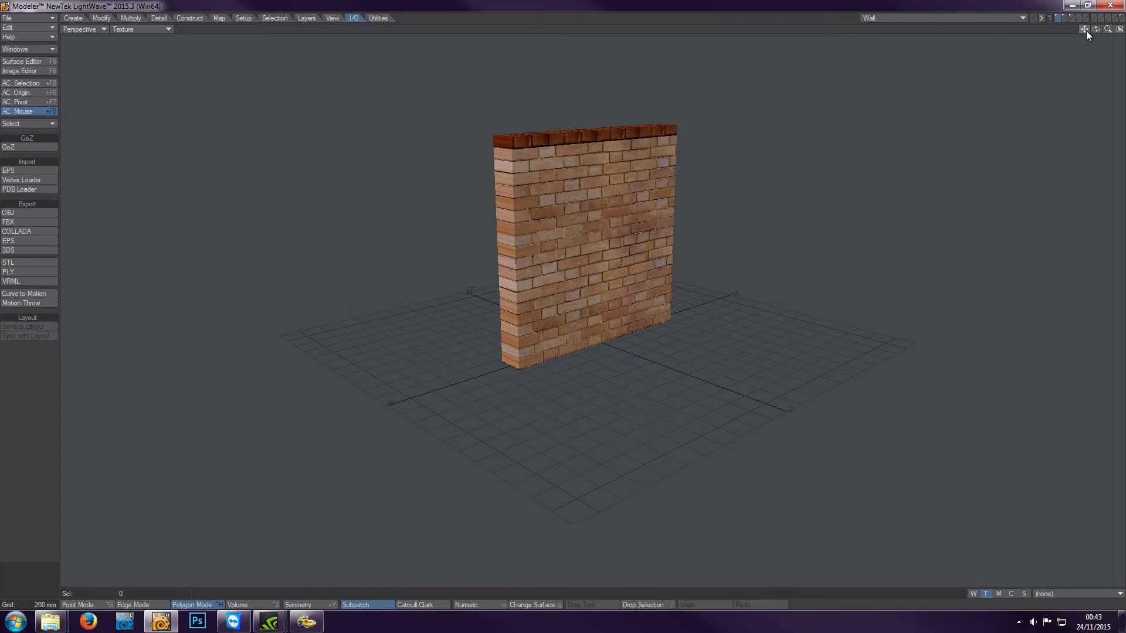
pyautogui.moveTo(1096, 29); pyautogui.dragTo(1058, 30)
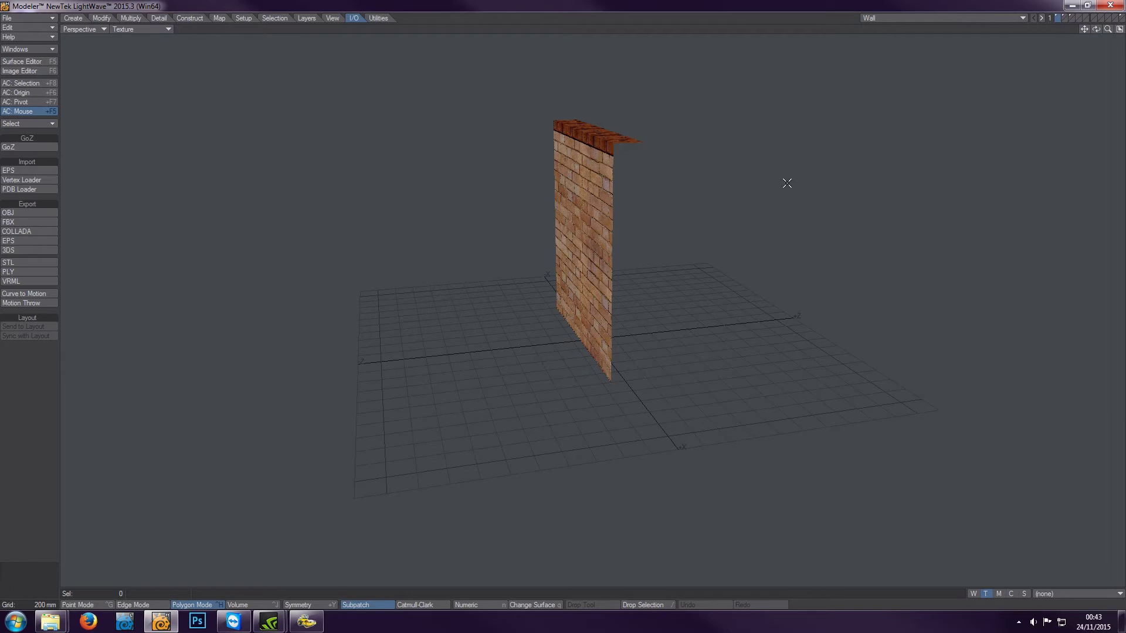
pyautogui.moveTo(1097, 30); pyautogui.dragTo(1052, 33)
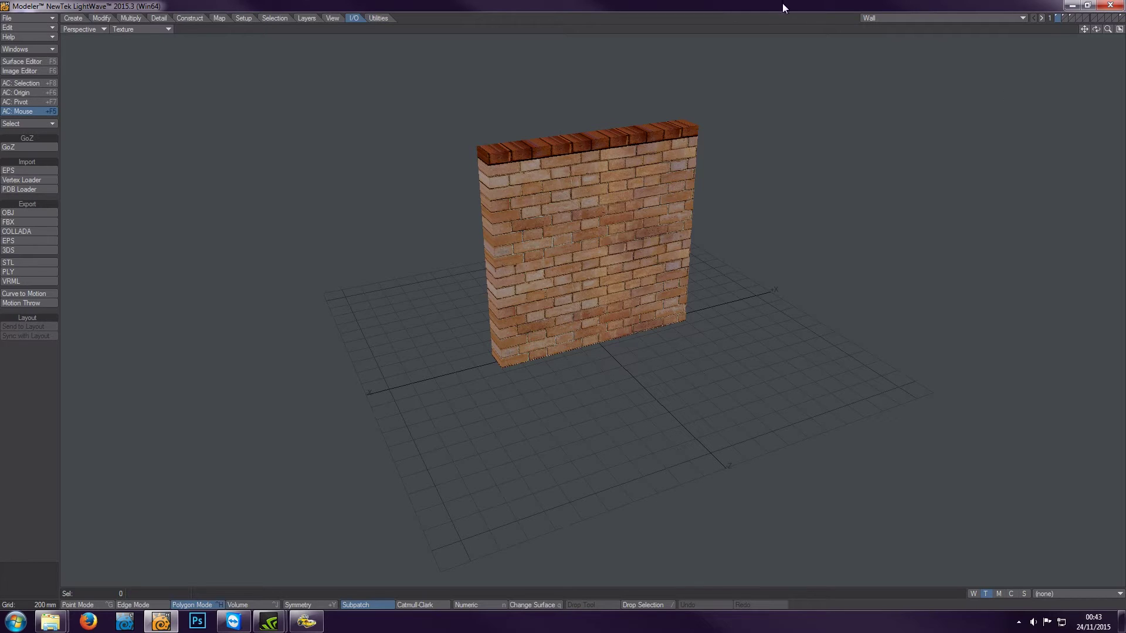
pyautogui.moveTo(1096, 29)
pyautogui.mouseDown()
pyautogui.moveTo(1053, 31)
pyautogui.moveTo(1108, 31)
pyautogui.moveTo(1094, 29)
pyautogui.mouseUp()
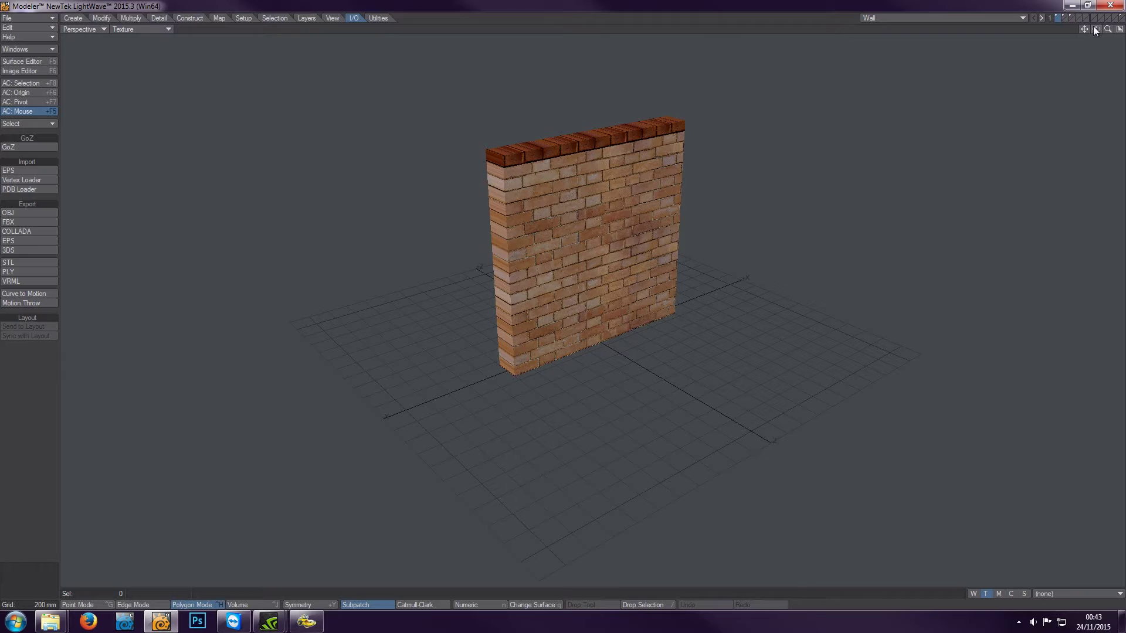
pyautogui.moveTo(1096, 30); pyautogui.dragTo(1000, 30)
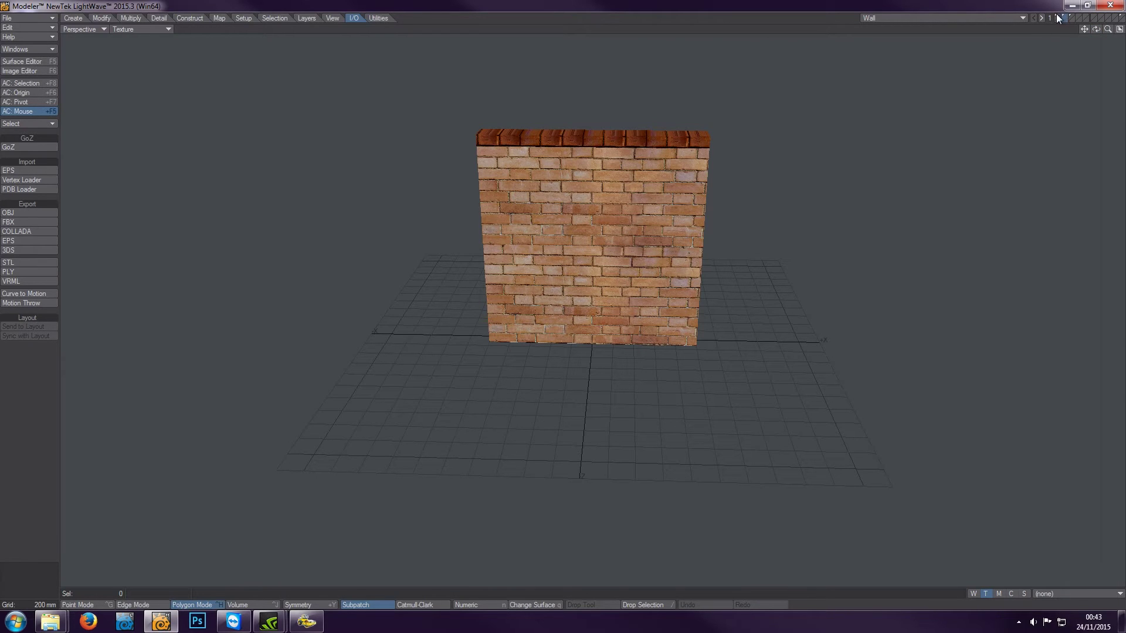
pyautogui.moveTo(1094, 30); pyautogui.dragTo(1062, 35)
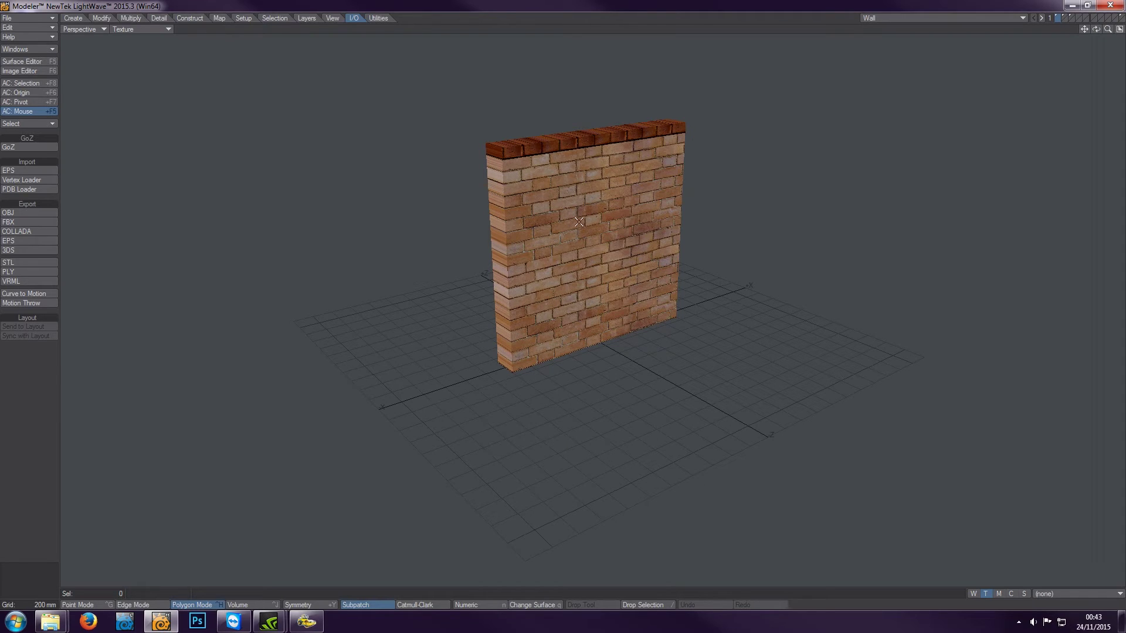
# Step: Show only the Wall section in the third layer and examine both of its ends
pyautogui.click(1065, 18)
pyautogui.moveTo(1094, 30); pyautogui.dragTo(1107, 33)
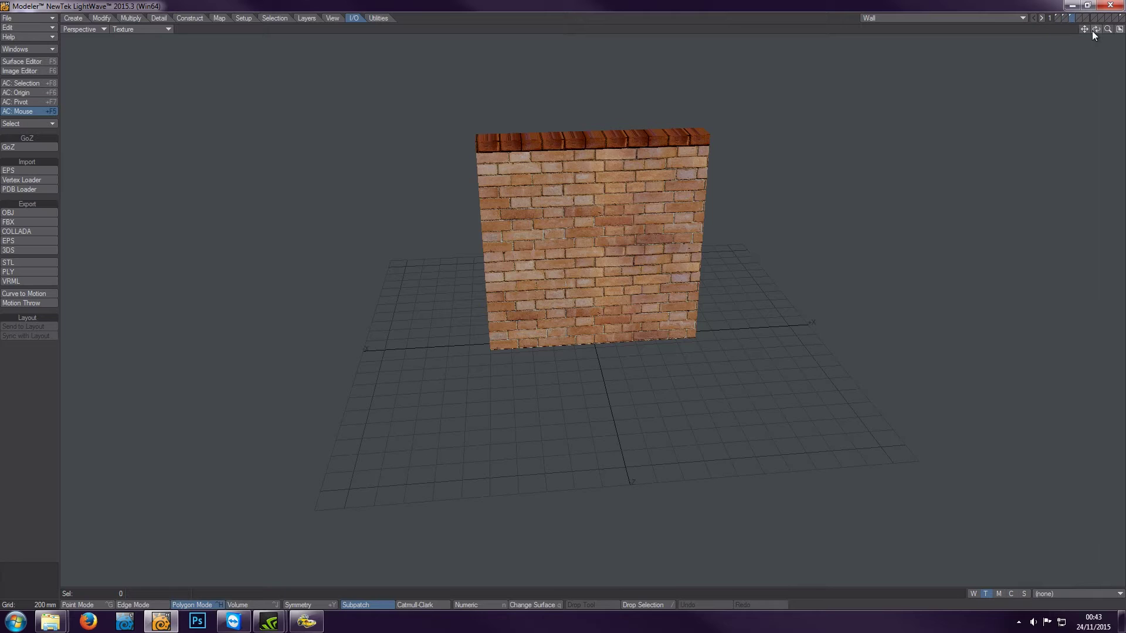
pyautogui.moveTo(1096, 29); pyautogui.dragTo(1088, 33)
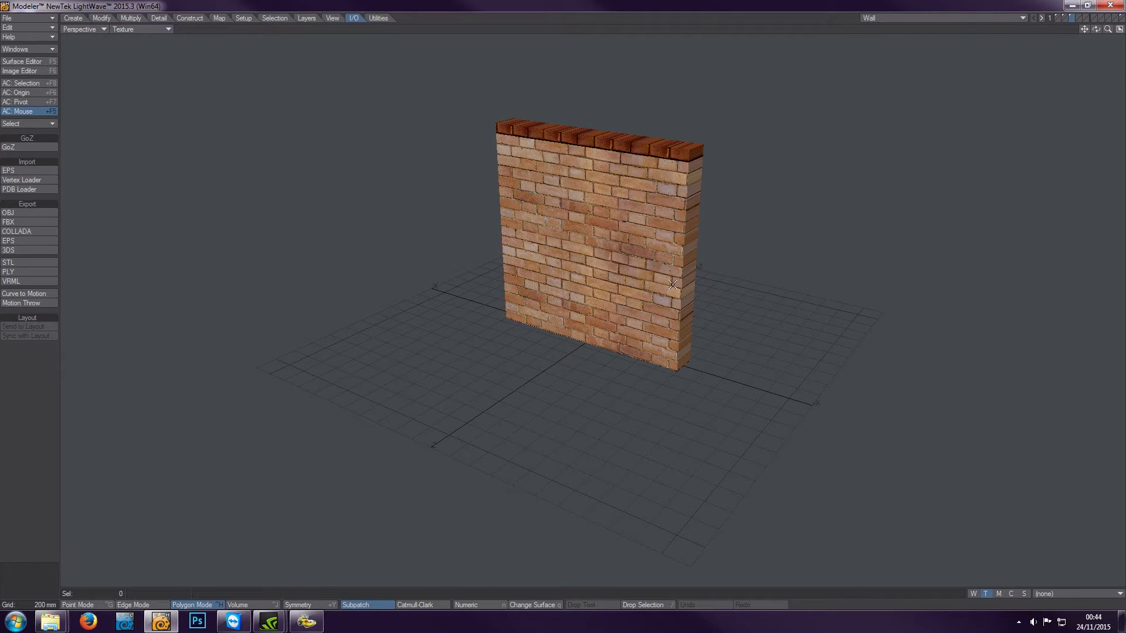
pyautogui.moveTo(1096, 29)
pyautogui.mouseDown()
pyautogui.moveTo(1102, 37)
pyautogui.moveTo(1085, 37)
pyautogui.mouseUp()
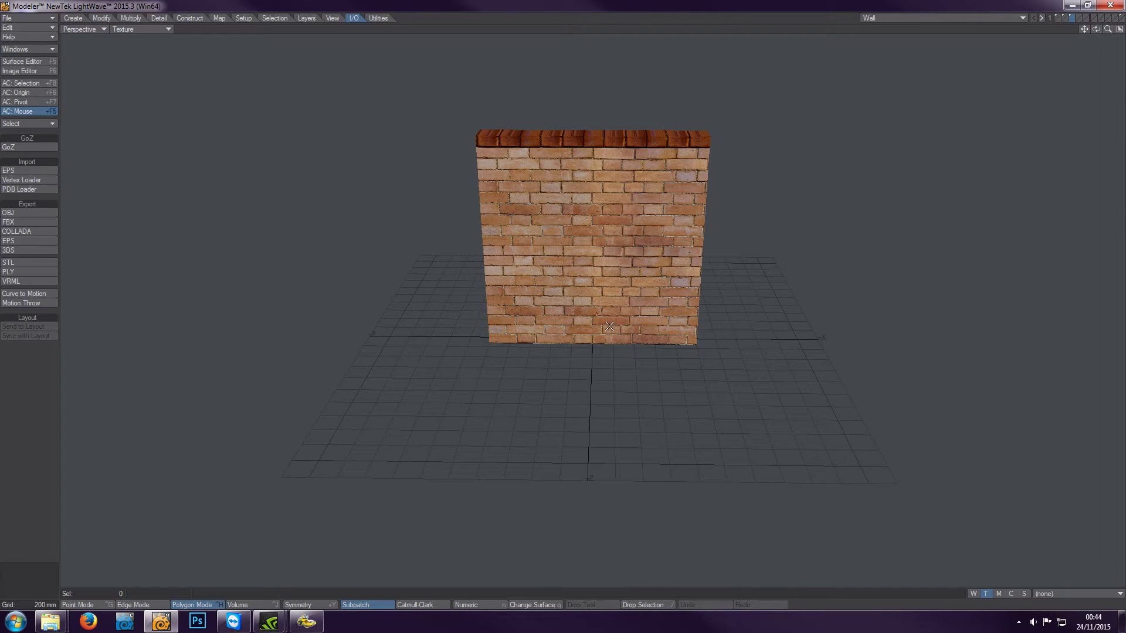
pyautogui.moveTo(1096, 29)
pyautogui.mouseDown()
pyautogui.moveTo(1108, 30)
pyautogui.moveTo(1098, 30)
pyautogui.mouseUp()
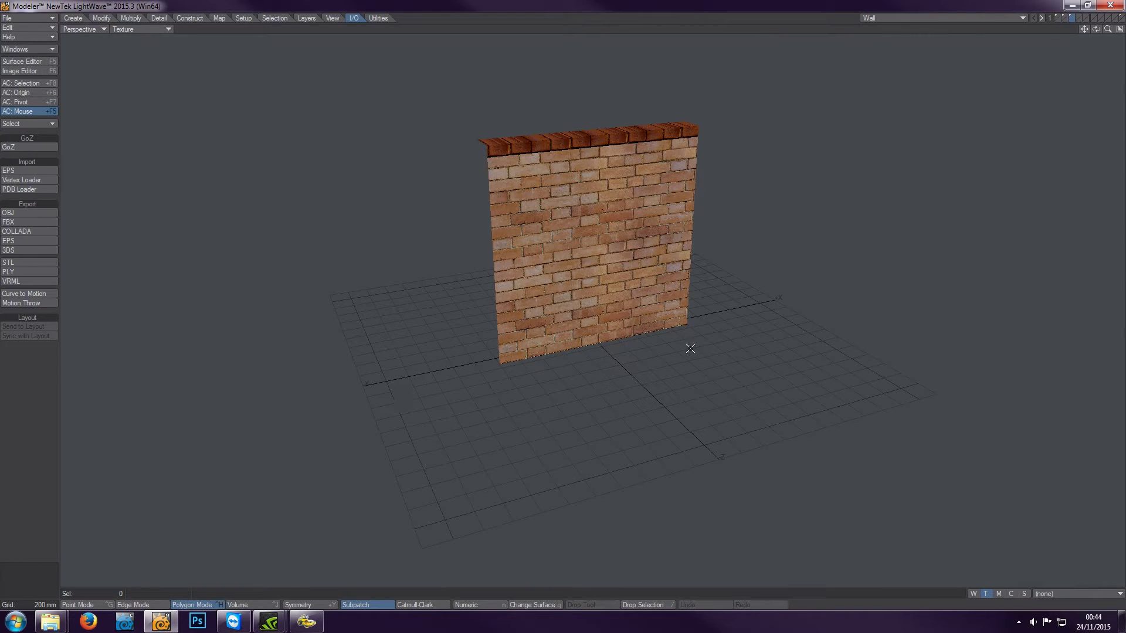
pyautogui.moveTo(1095, 29); pyautogui.dragTo(1098, 34)
pyautogui.click(997, 17)
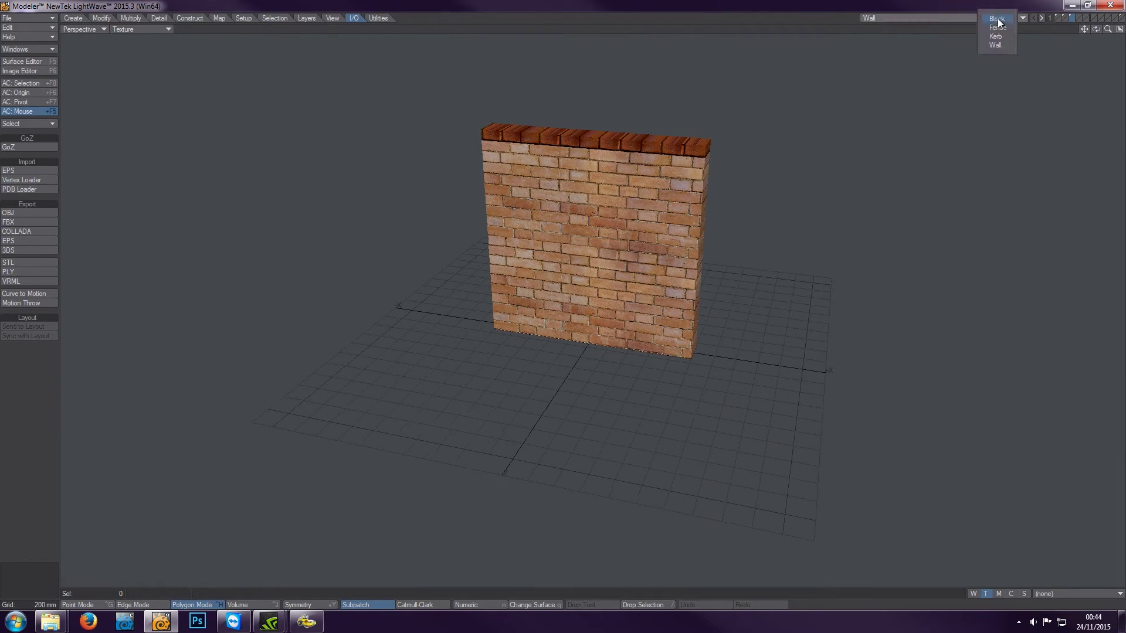
pyautogui.click(801, 14)
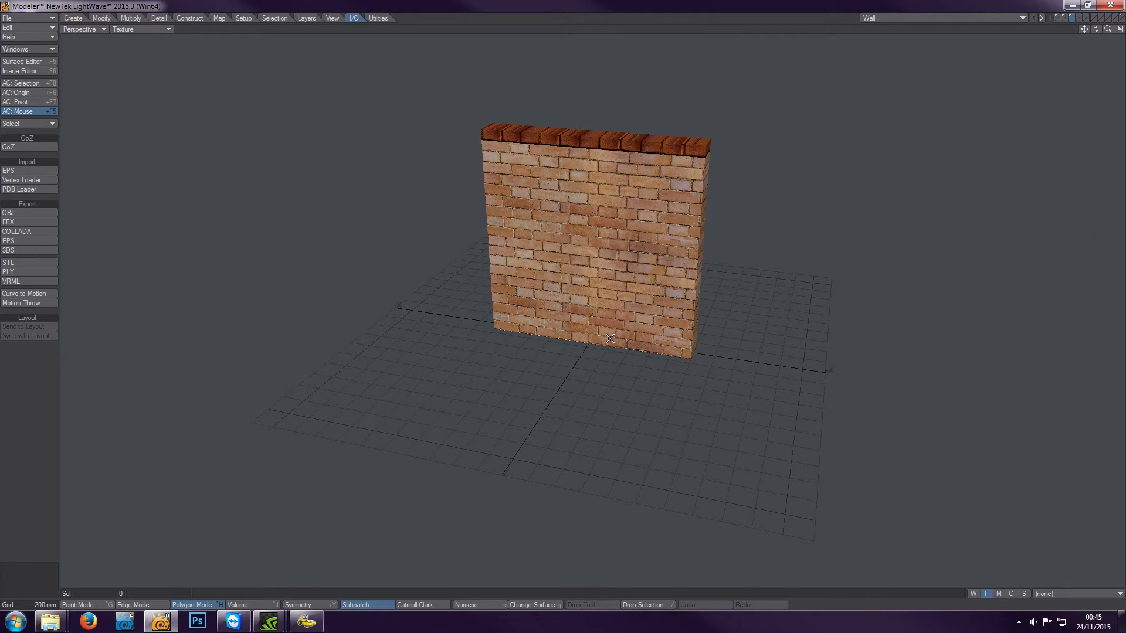
pyautogui.moveTo(1095, 29); pyautogui.dragTo(698, 182)
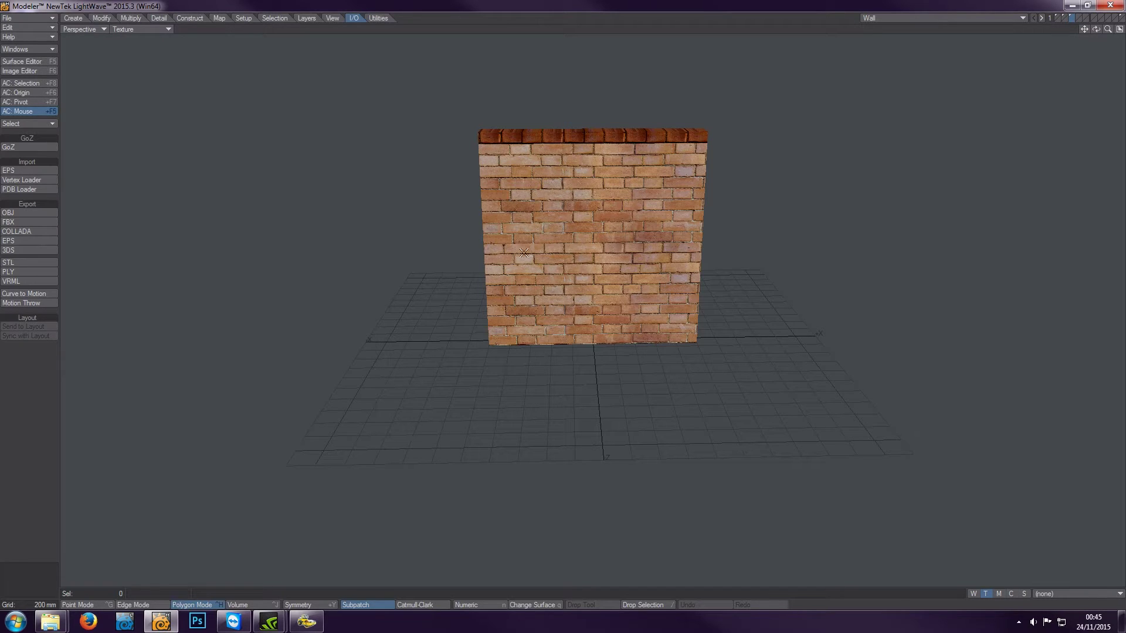
pyautogui.moveTo(1096, 29)
pyautogui.mouseDown()
pyautogui.moveTo(1064, 32)
pyautogui.moveTo(1091, 30)
pyautogui.mouseUp()
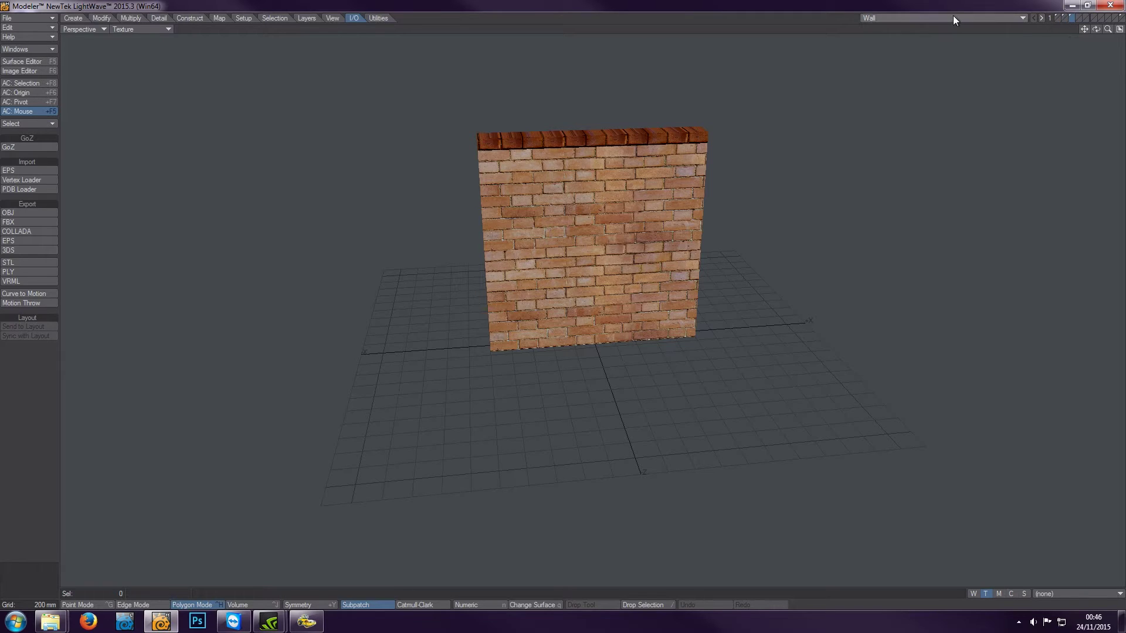
# Step: Show the complete Wall and select all connected polygons of its two end sections
pyautogui.click(1071, 16)
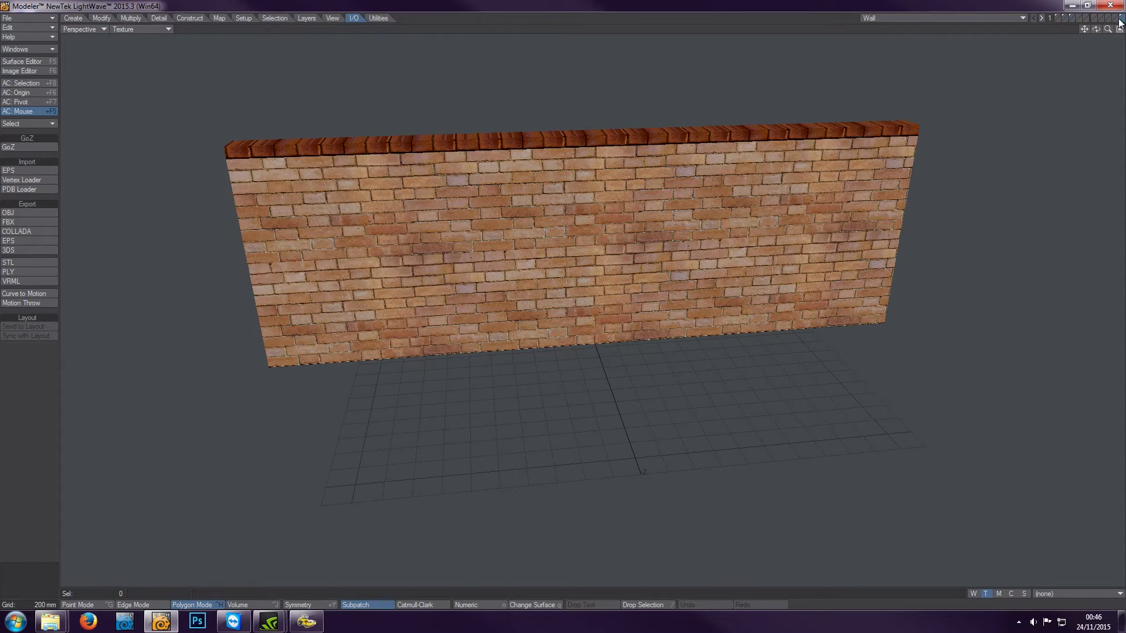
pyautogui.click(299, 212)
pyautogui.press(']')
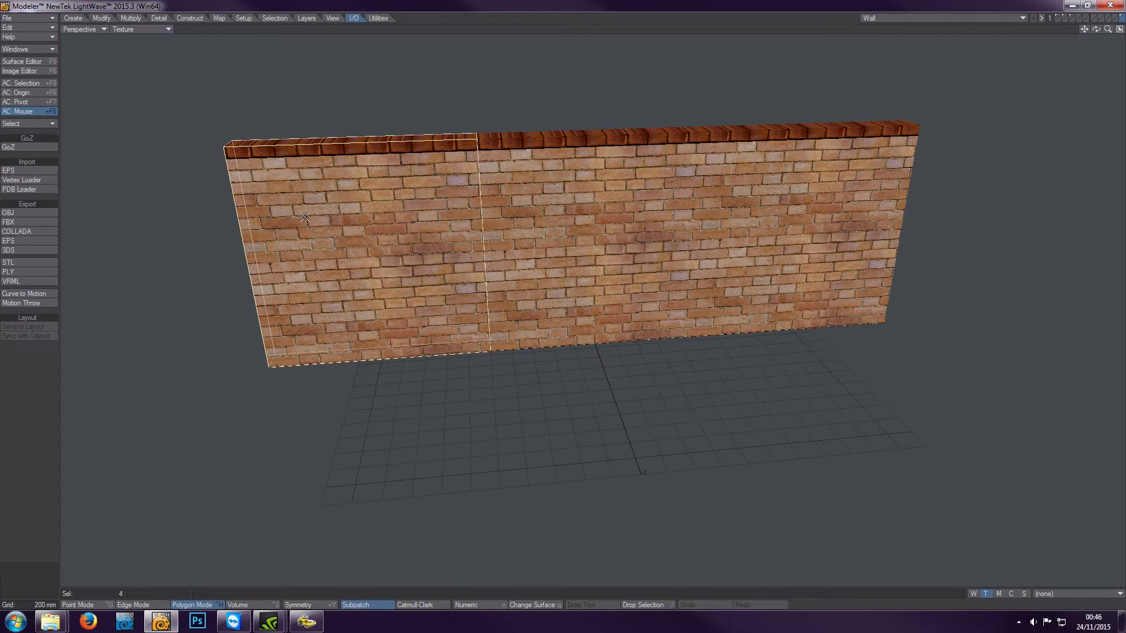
pyautogui.click(827, 201)
pyautogui.press(']')
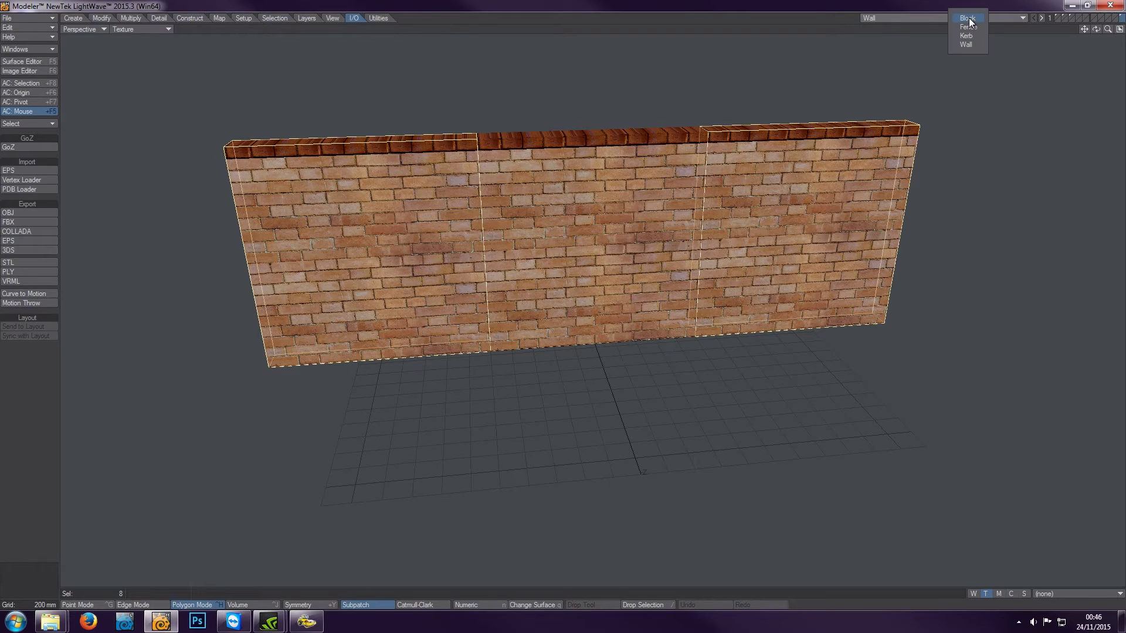
# Step: Display the Kerb model, select all connected polygons of its two white sections and fit the model in the view
pyautogui.click(965, 36)
pyautogui.moveTo(1096, 29); pyautogui.dragTo(1098, 33)
pyautogui.click(546, 351)
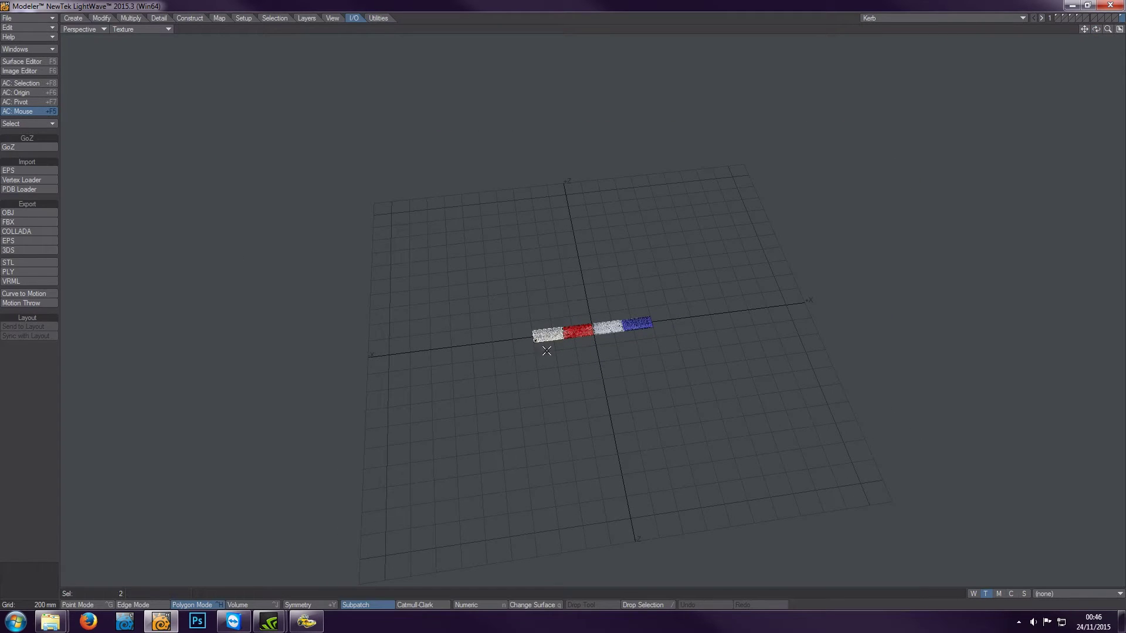
pyautogui.click(607, 327)
pyautogui.press(']')
pyautogui.press('a')
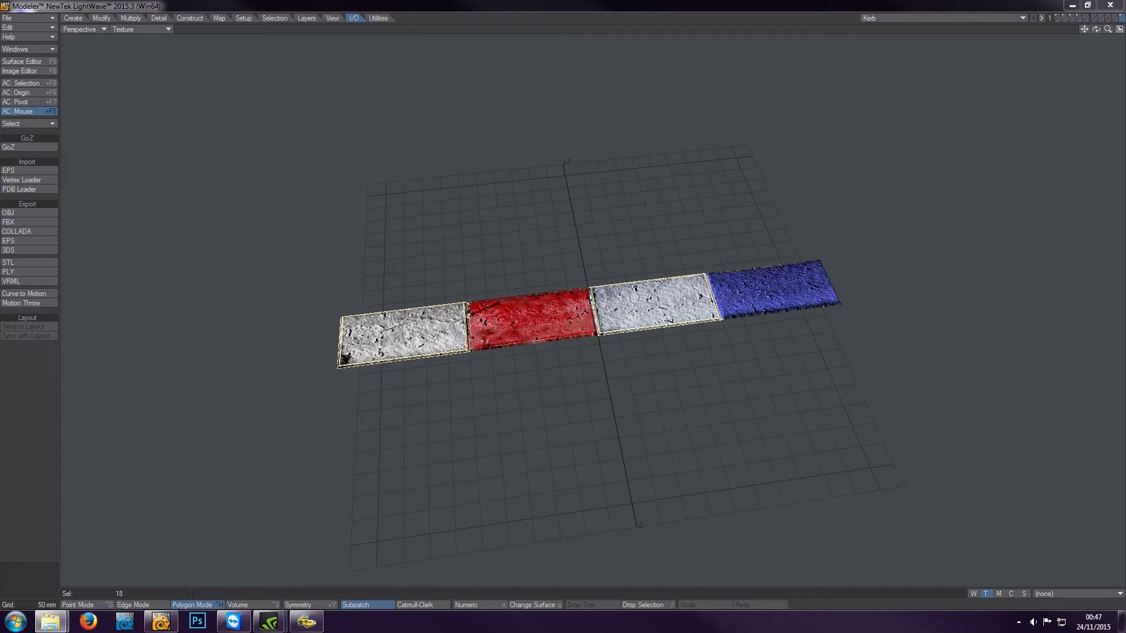
# Step: Bring the String objects folder into view, review the exported FBX files, and move its window away again
pyautogui.moveTo(1125, 94); pyautogui.dragTo(672, 63)
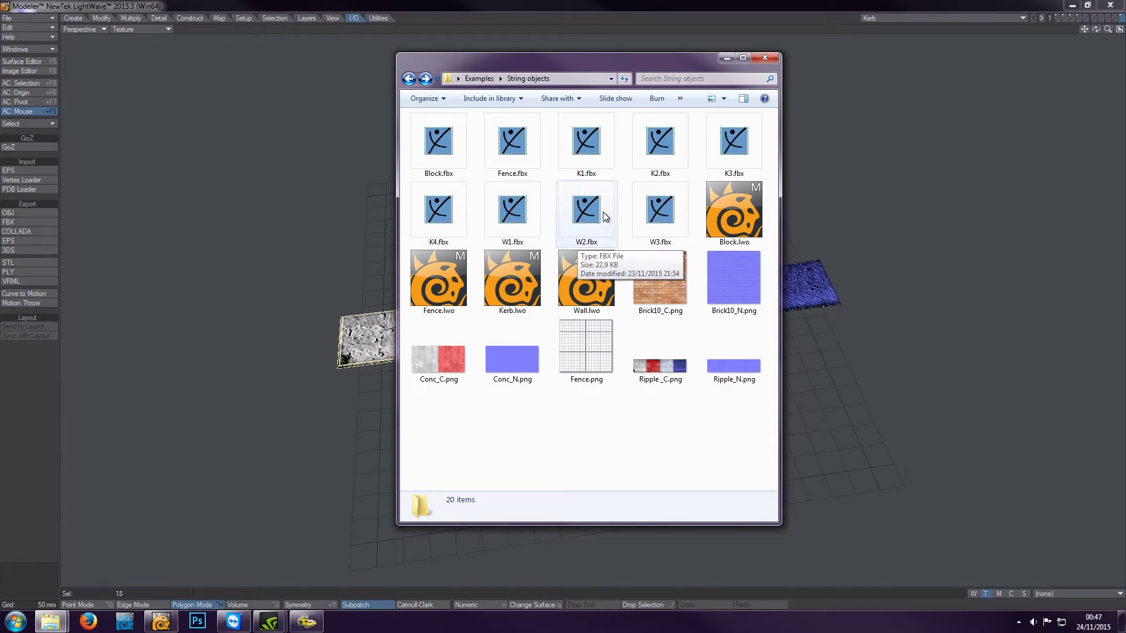
pyautogui.moveTo(637, 64); pyautogui.dragTo(1125, 65)
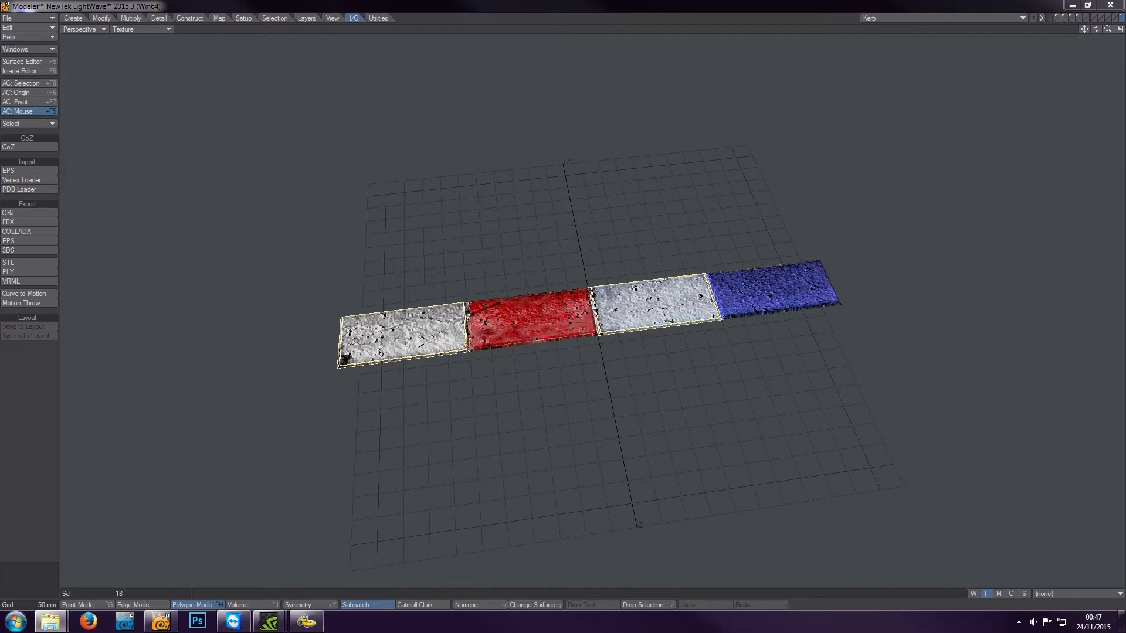
pyautogui.click(615, 7)
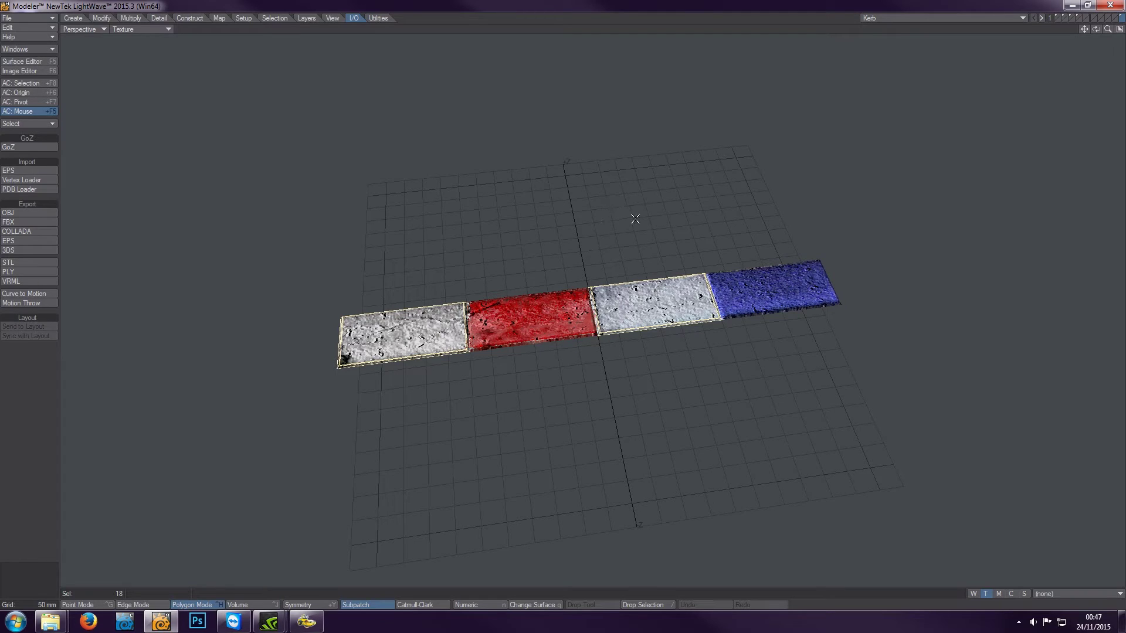
# Step: Switch to XPacker and review the Barriers group in the object list, with the Cars group collapsed
pyautogui.click(307, 622)
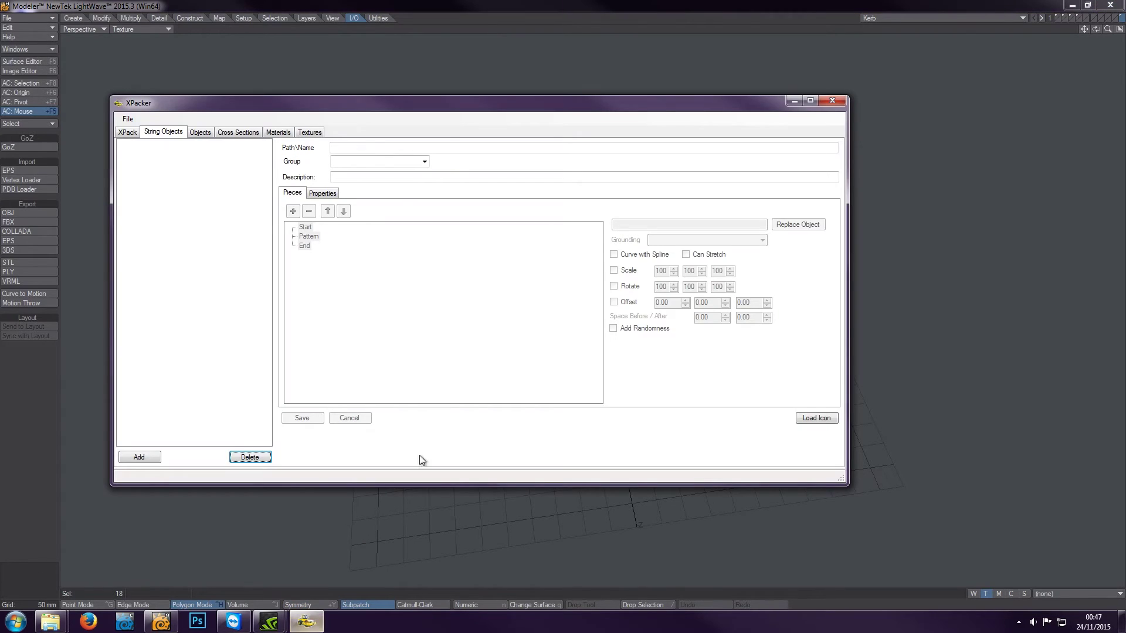
pyautogui.click(200, 132)
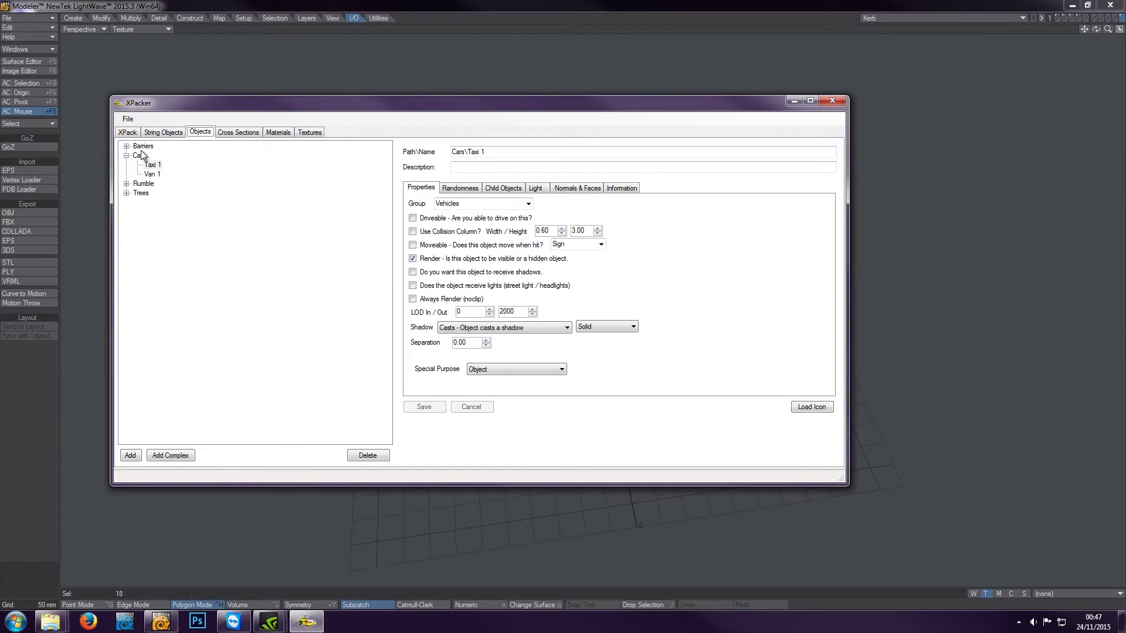
pyautogui.click(127, 156)
pyautogui.click(127, 146)
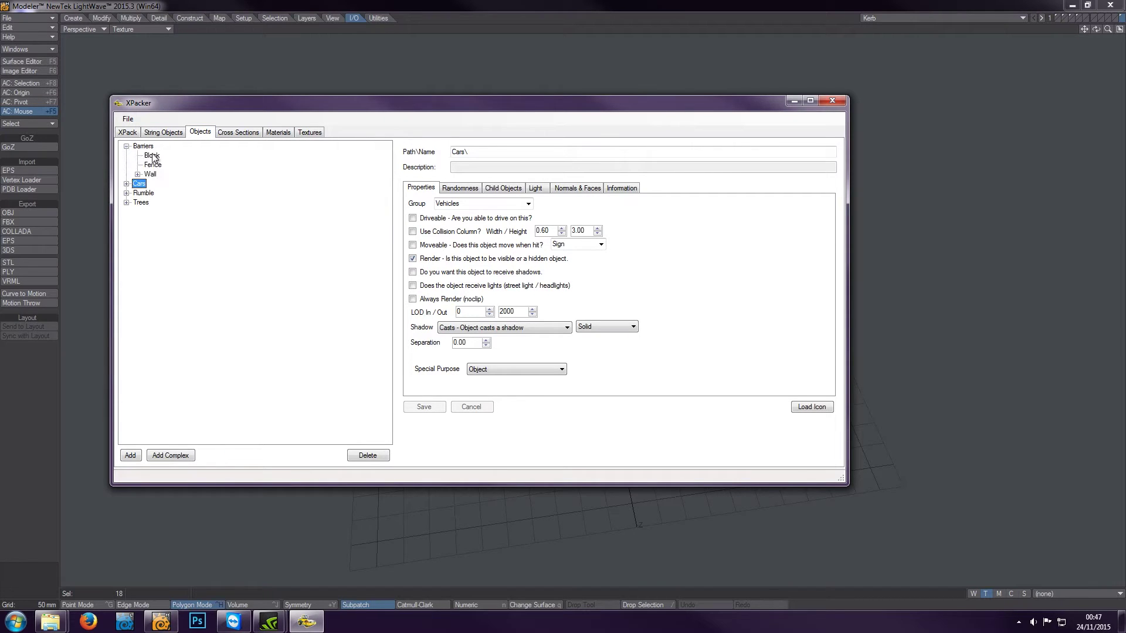
pyautogui.click(126, 146)
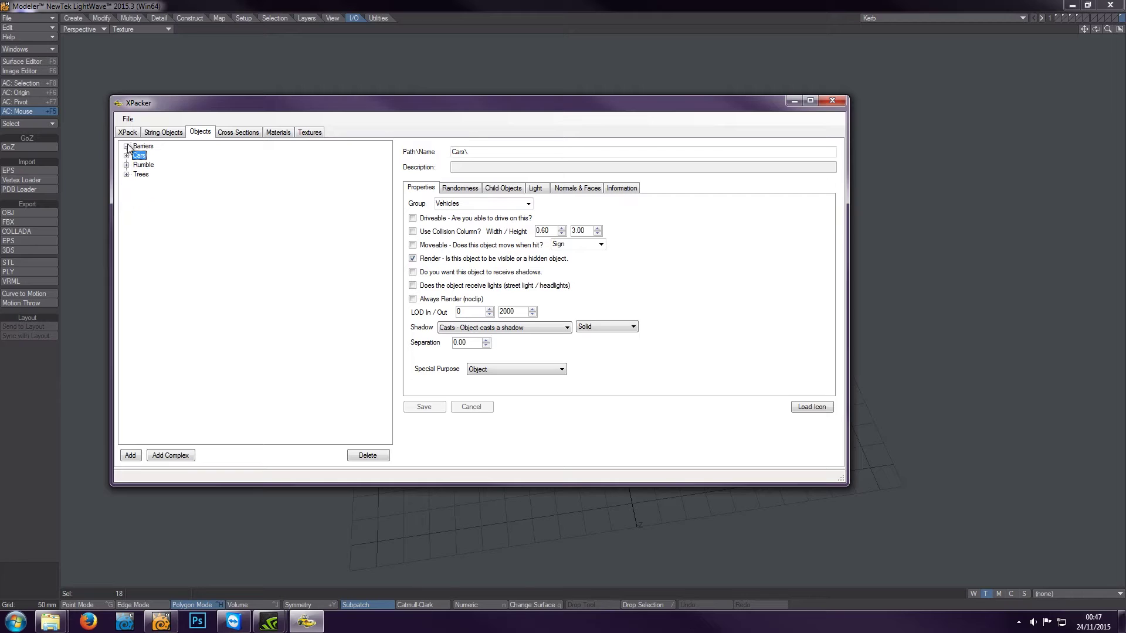
# Step: Expand the Rumble group in the object list and review the properties of 1 white, 2 red, 3 white and 4 blue
pyautogui.click(126, 165)
pyautogui.click(143, 165)
pyautogui.click(155, 174)
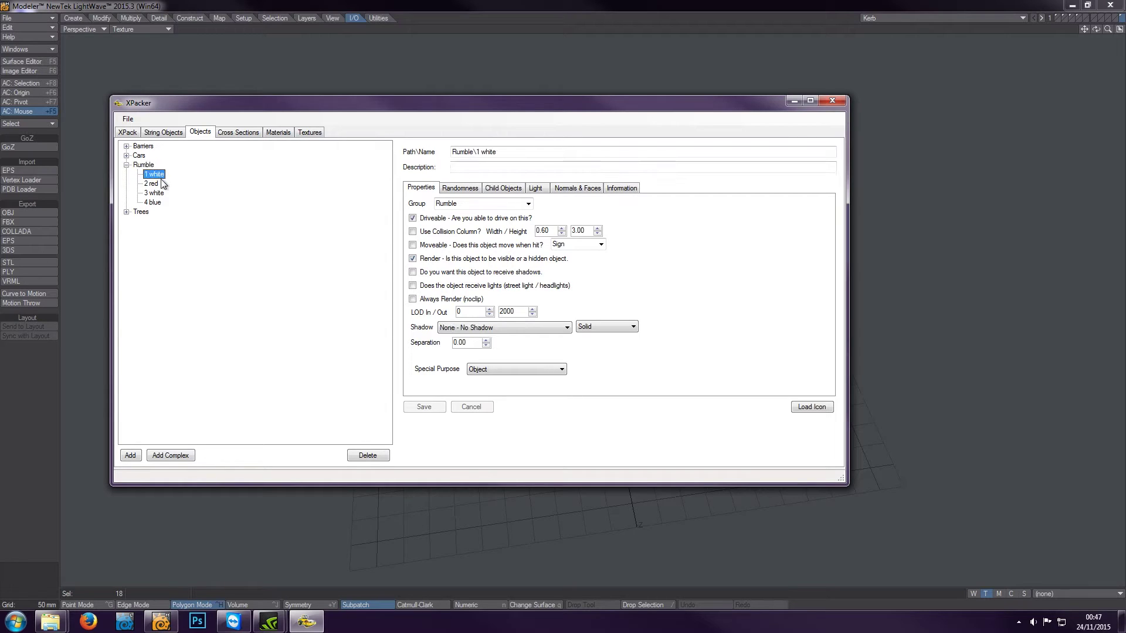
pyautogui.click(156, 184)
pyautogui.click(160, 194)
pyautogui.click(160, 203)
# Step: Review the pack's texture and material lists, and return to the object list
pyautogui.click(279, 133)
pyautogui.click(307, 133)
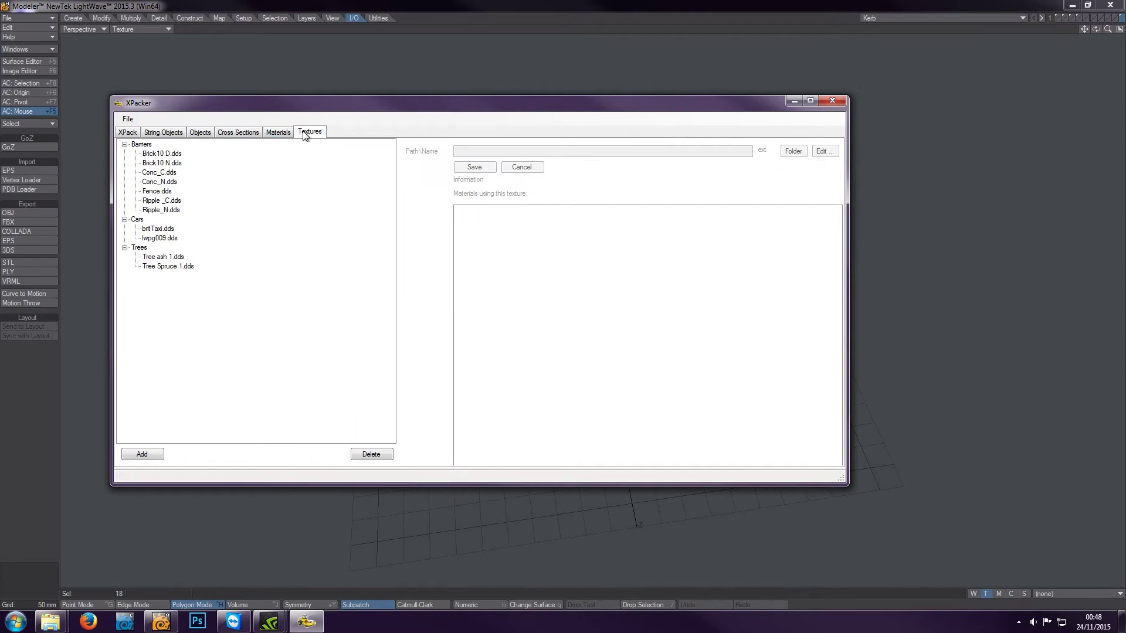
pyautogui.click(280, 134)
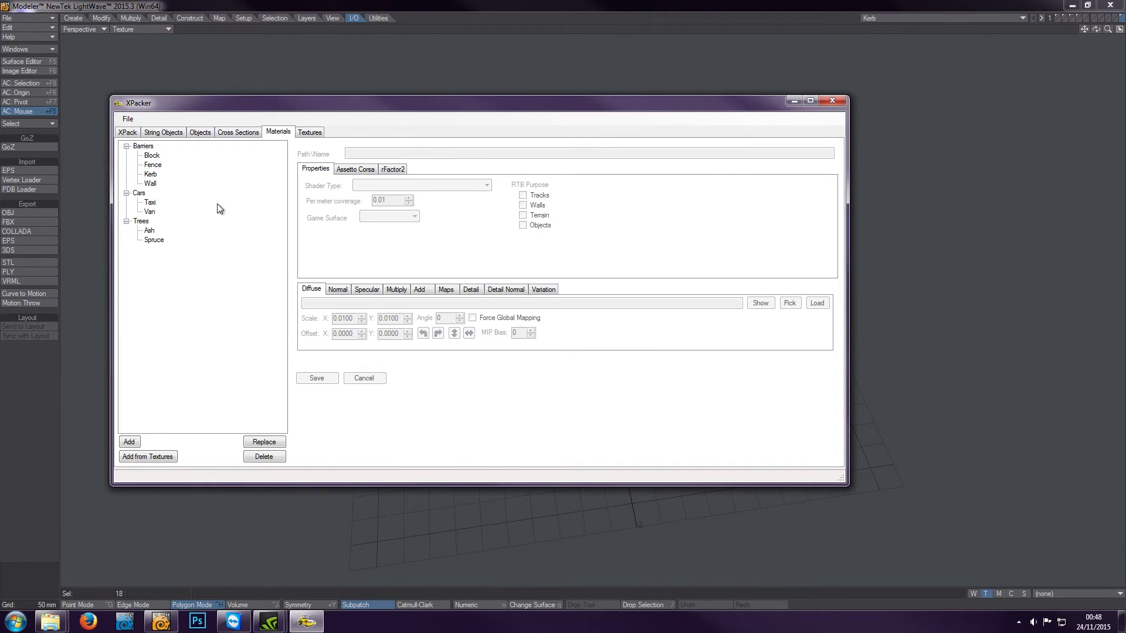
pyautogui.click(200, 133)
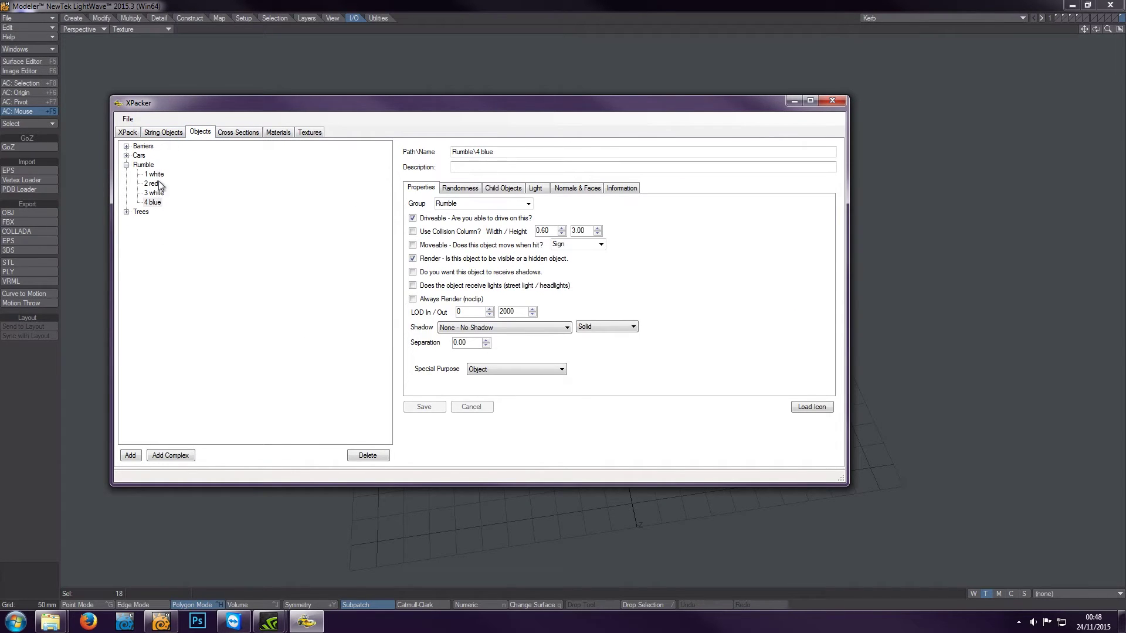
# Step: Create a string object with the path Barrier\Block, assign it to the group Barriers and save it
pyautogui.click(172, 135)
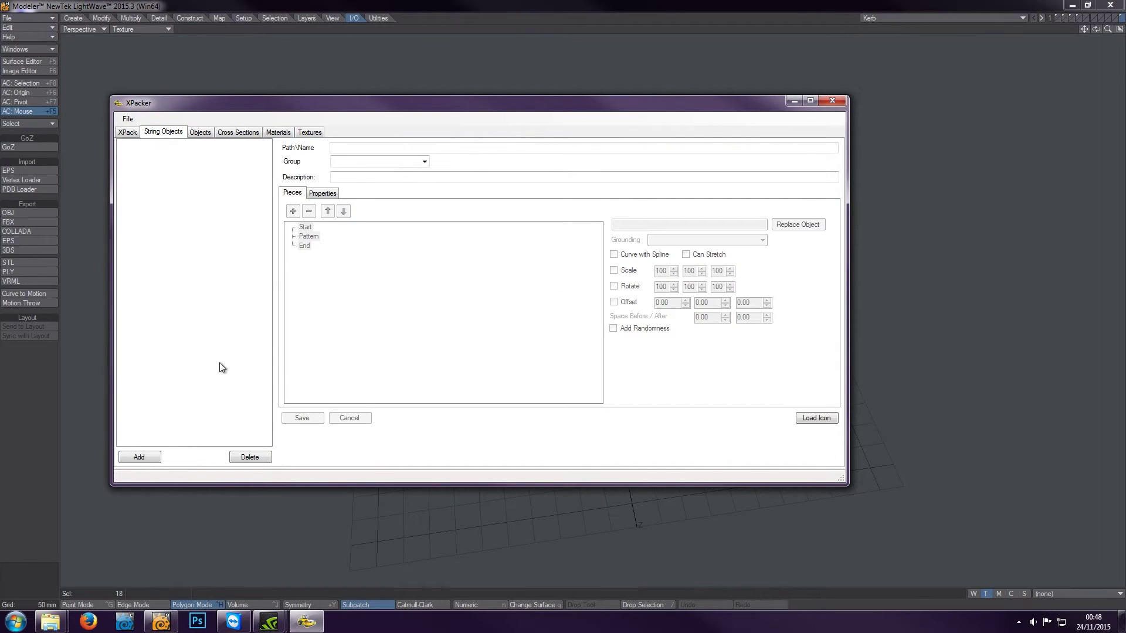
pyautogui.click(139, 457)
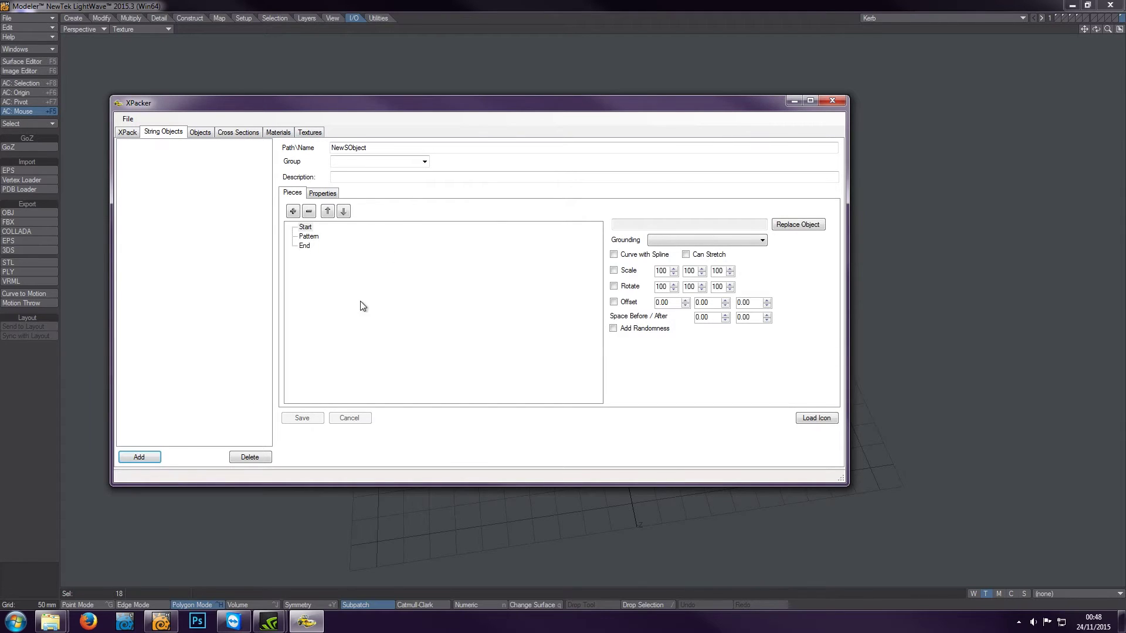
pyautogui.click(373, 147)
pyautogui.moveTo(373, 147); pyautogui.dragTo(319, 149)
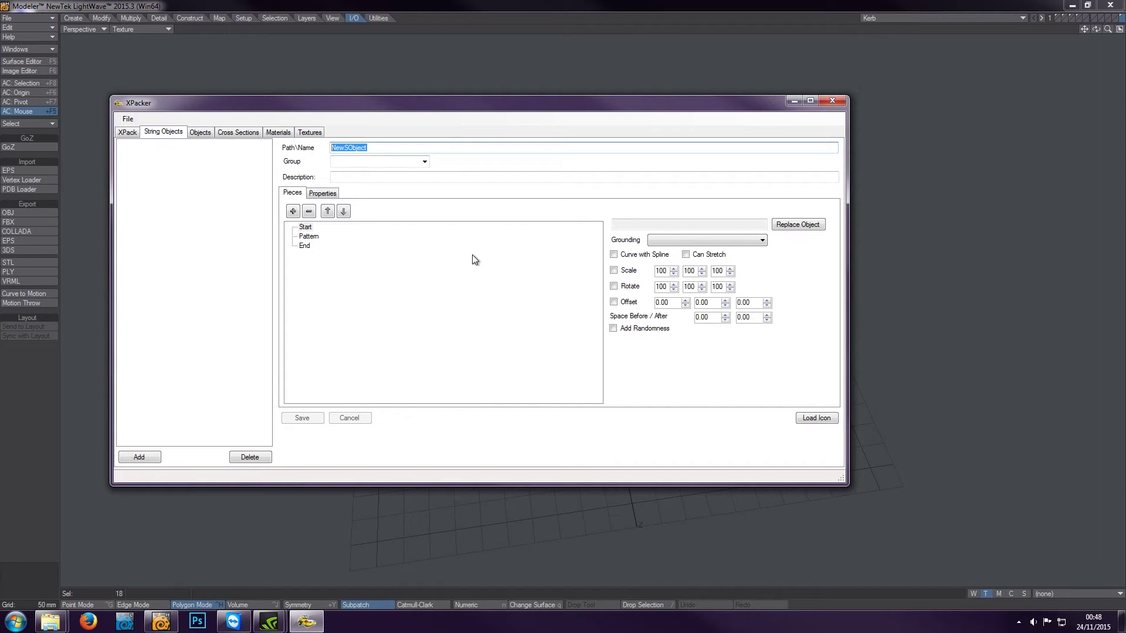
pyautogui.write('Barrier')
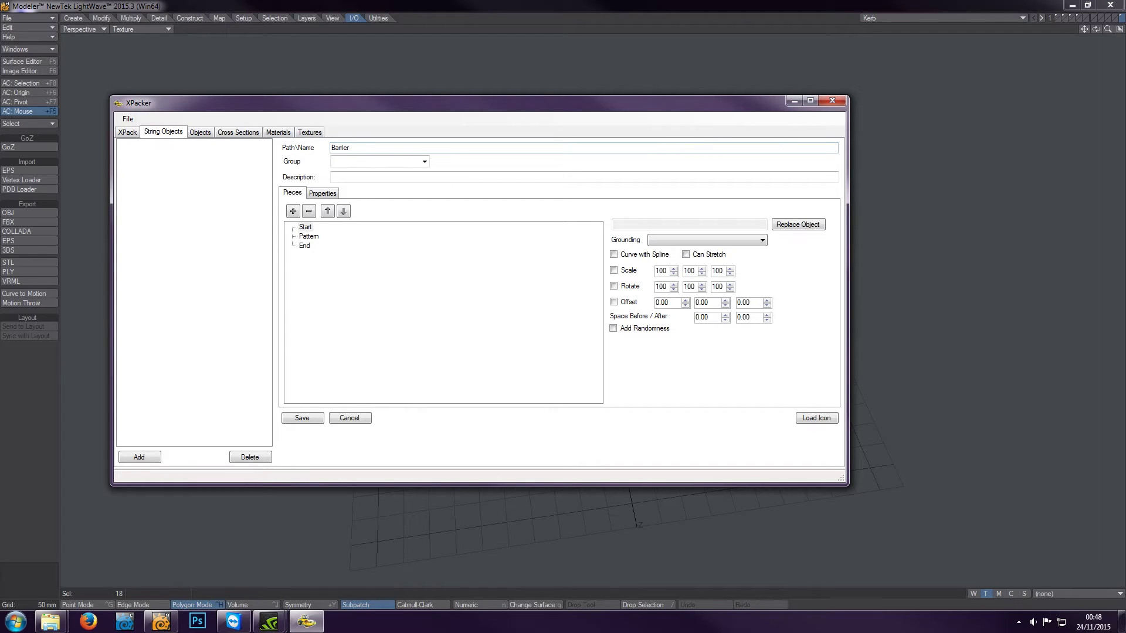
pyautogui.write('\\Block')
pyautogui.click(419, 177)
pyautogui.click(377, 161)
pyautogui.write('Barriers')
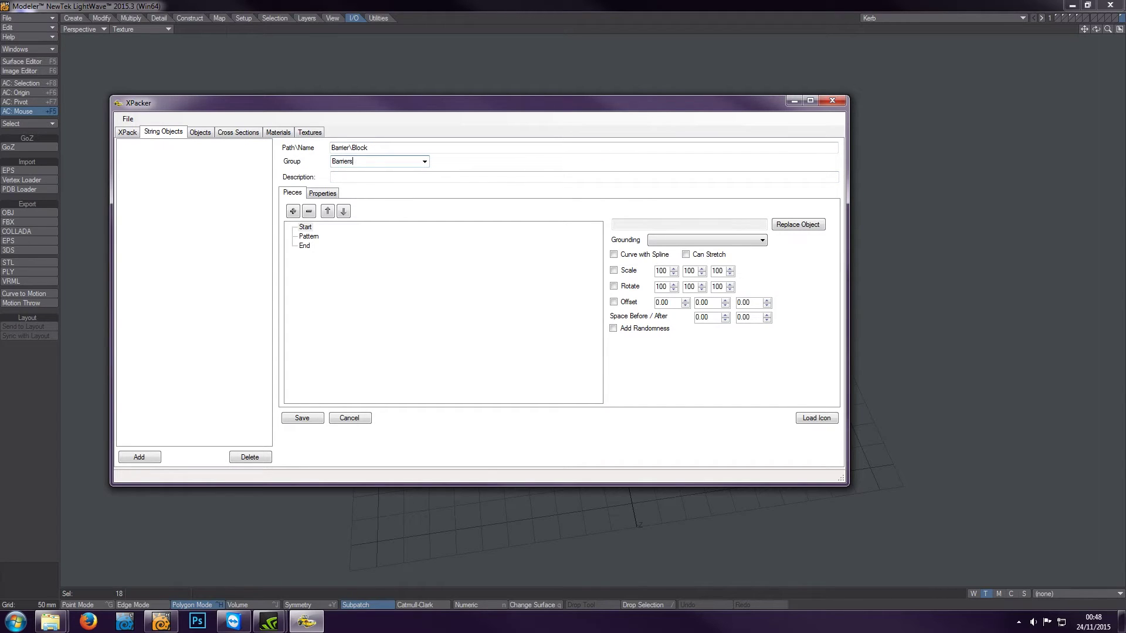
pyautogui.click(300, 418)
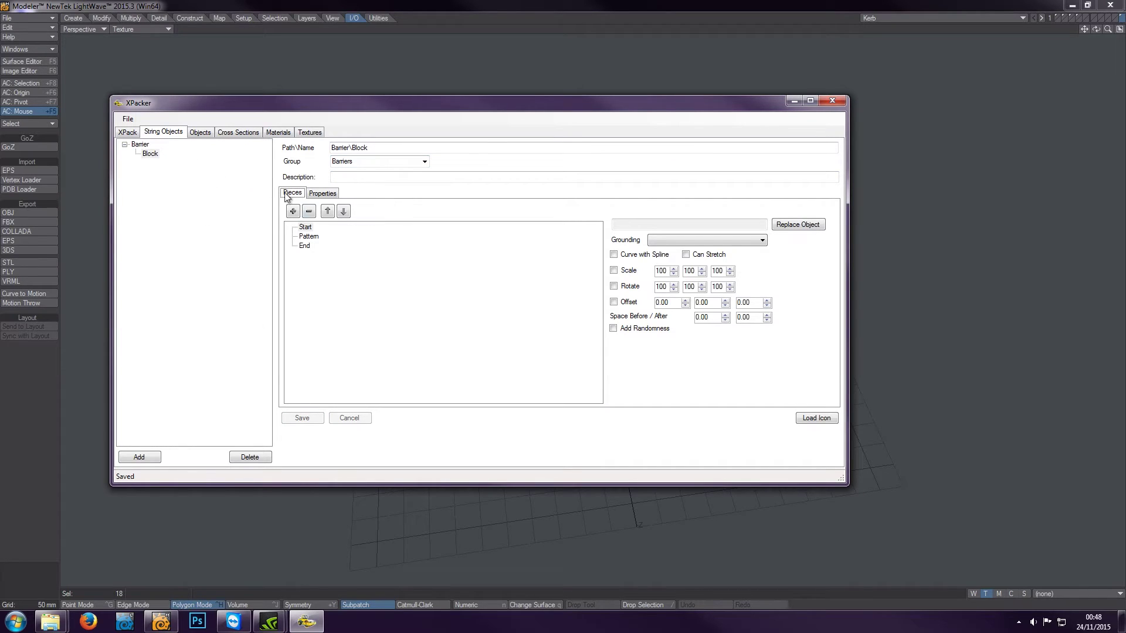
# Step: Add the Block object to the string's Pattern, save, and enable Curve with Spline for that piece
pyautogui.click(311, 236)
pyautogui.click(293, 212)
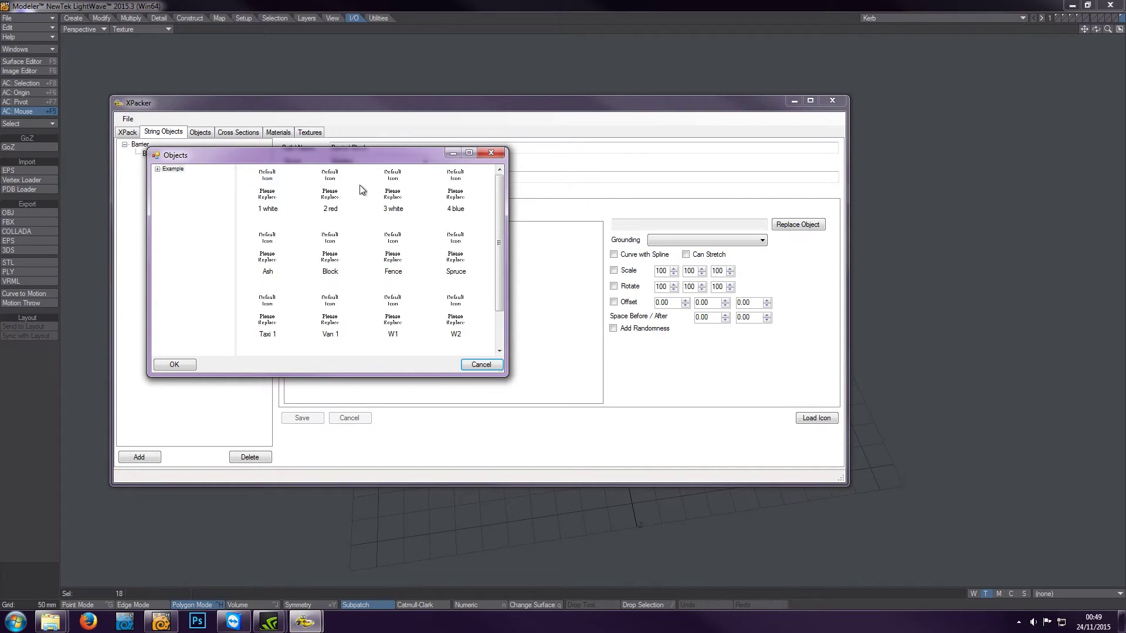
pyautogui.click(331, 260)
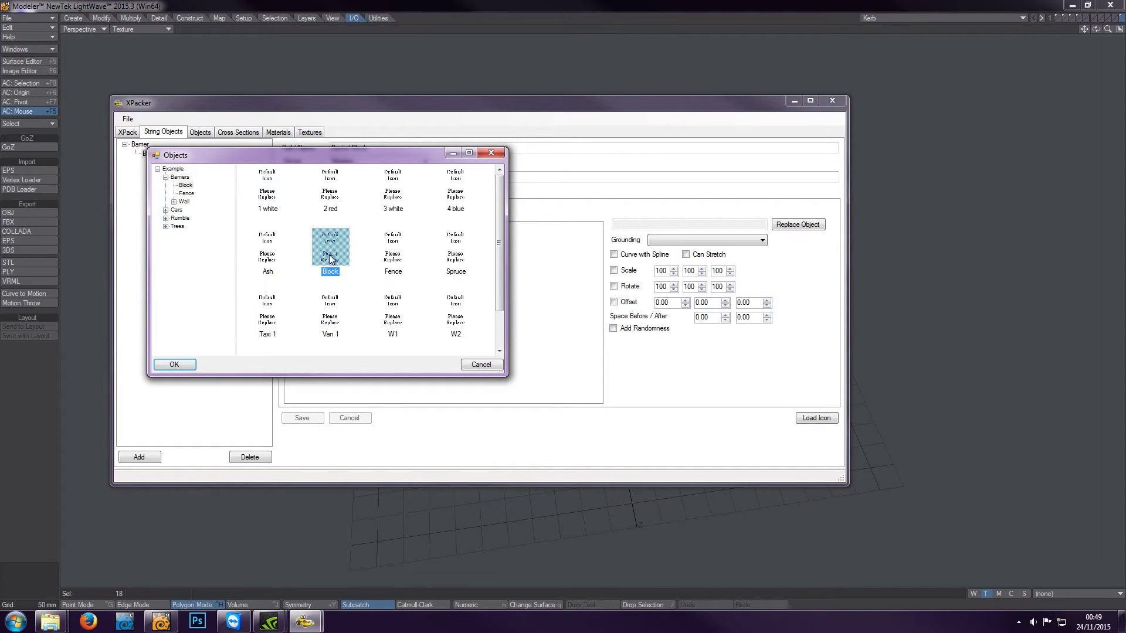
pyautogui.click(175, 364)
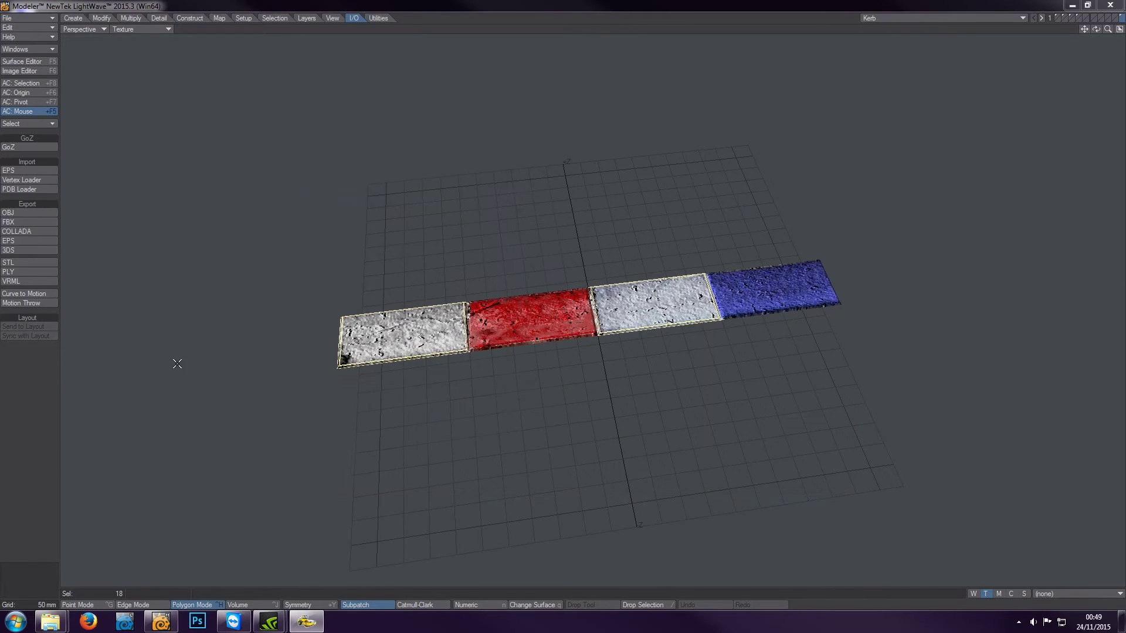
pyautogui.click(306, 622)
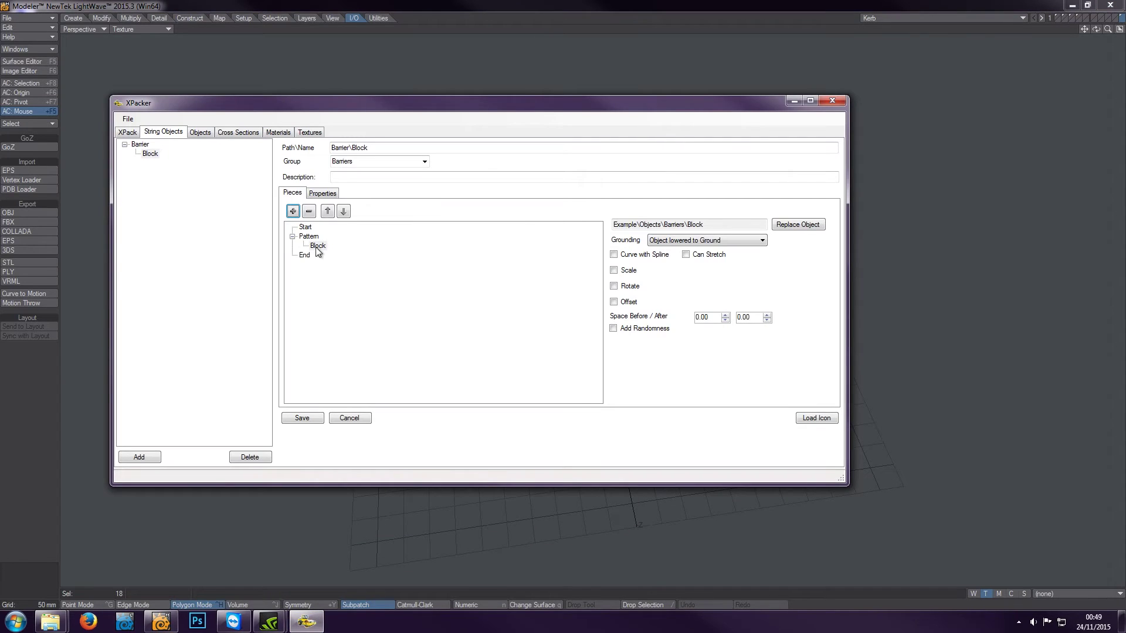
pyautogui.click(301, 417)
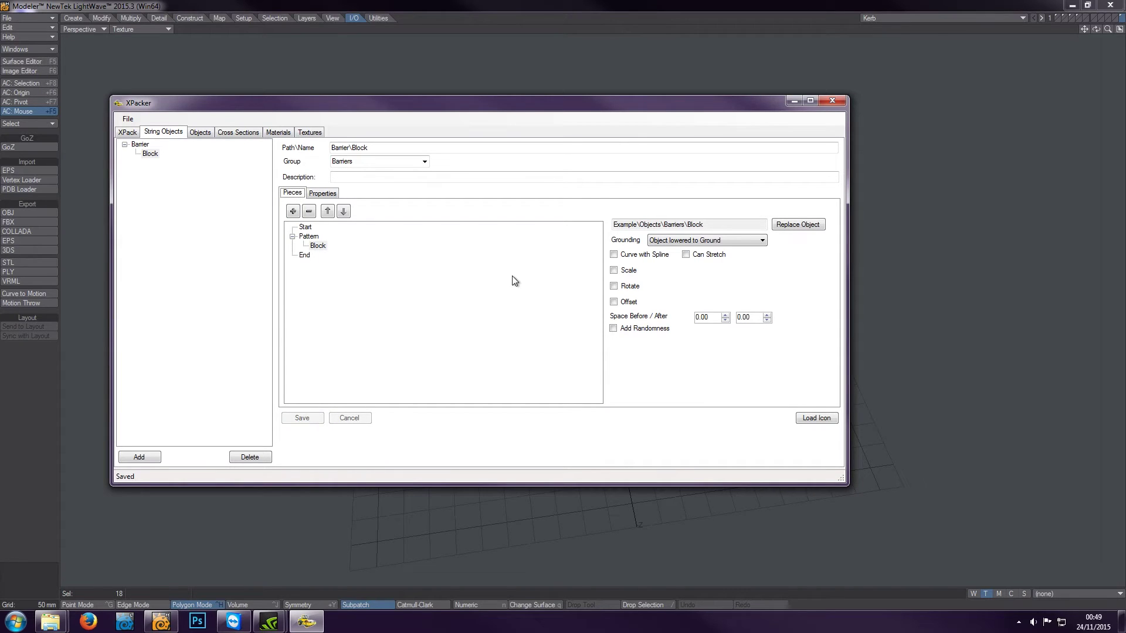
pyautogui.click(614, 254)
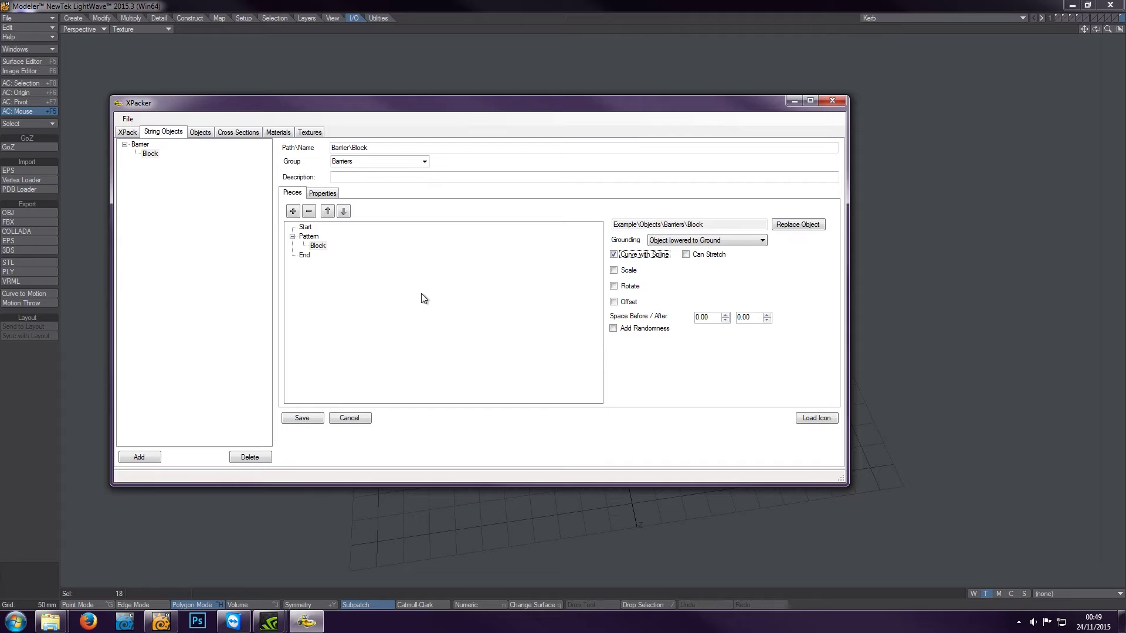
# Step: Demonstrate the Block piece's Can Stretch, Scale, Rotate and Offset options by enabling each one and disabling it again
pyautogui.moveTo(643, 262)
pyautogui.click(689, 255)
pyautogui.click(689, 255)
pyautogui.click(685, 255)
pyautogui.click(686, 255)
pyautogui.click(626, 272)
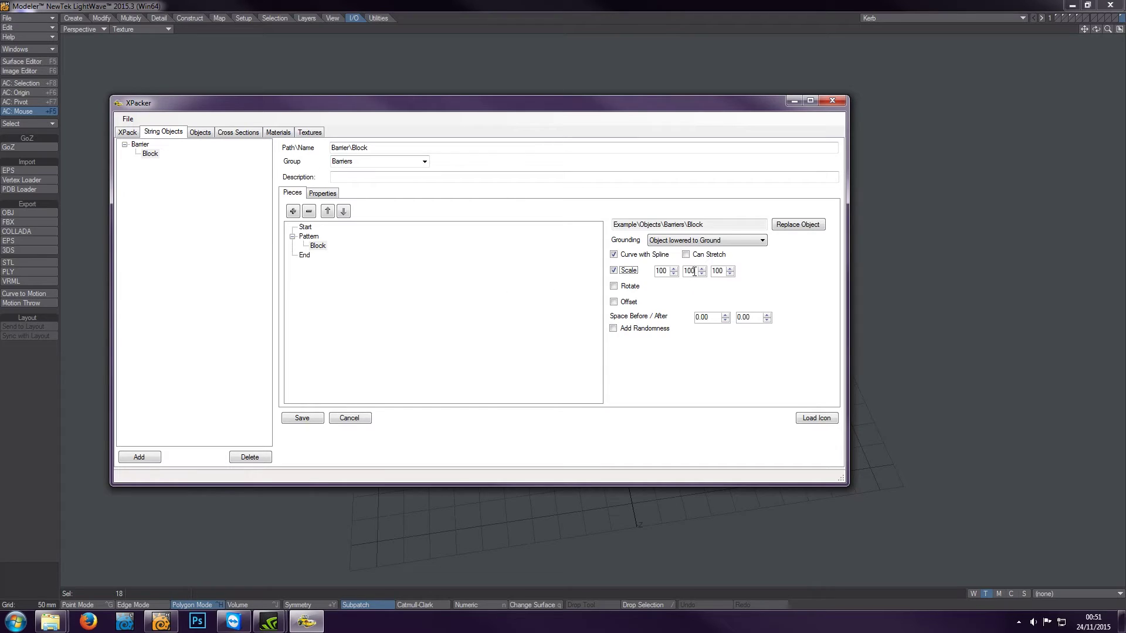
pyautogui.moveTo(694, 272)
pyautogui.mouseDown()
pyautogui.moveTo(683, 272)
pyautogui.moveTo(702, 272)
pyautogui.mouseUp()
pyautogui.click(613, 270)
pyautogui.click(614, 286)
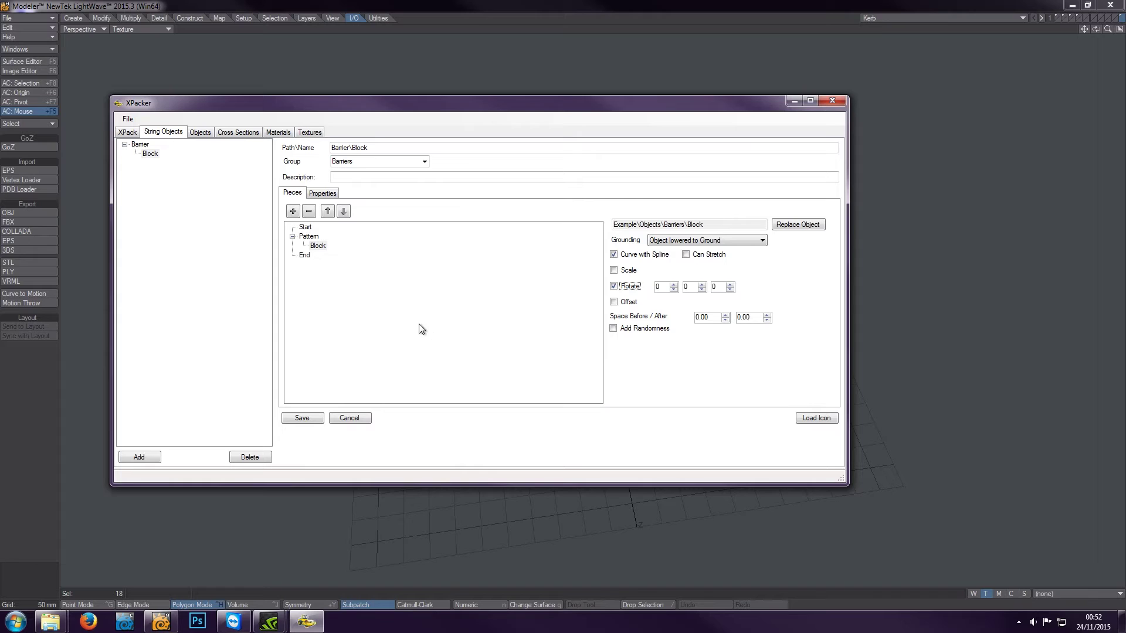
pyautogui.click(321, 247)
pyautogui.click(613, 286)
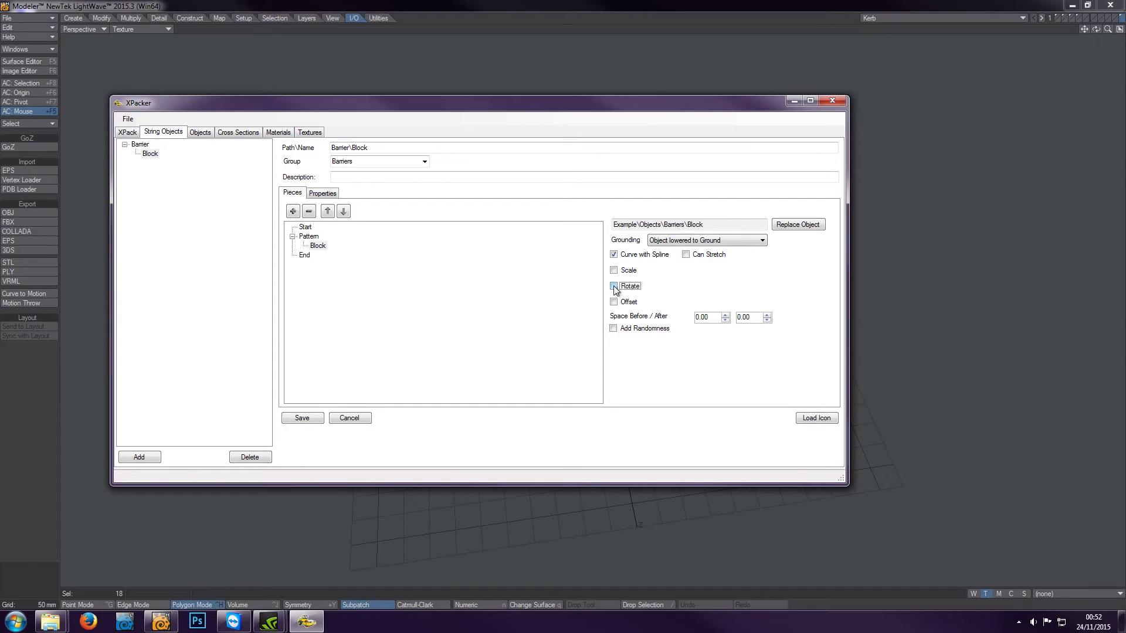
pyautogui.click(614, 302)
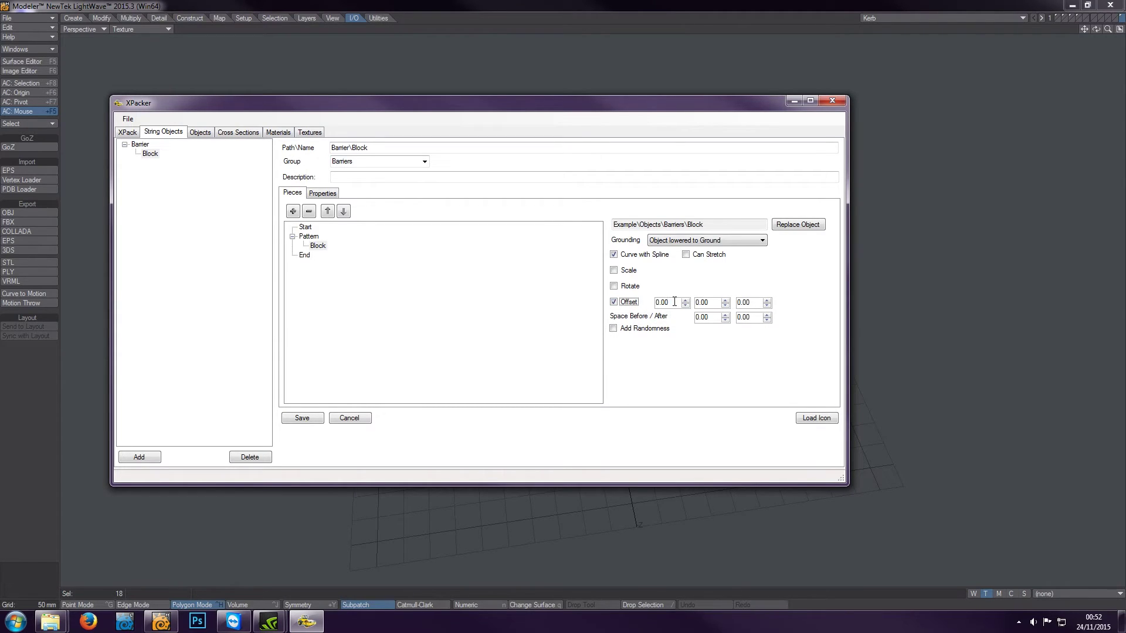
pyautogui.click(614, 303)
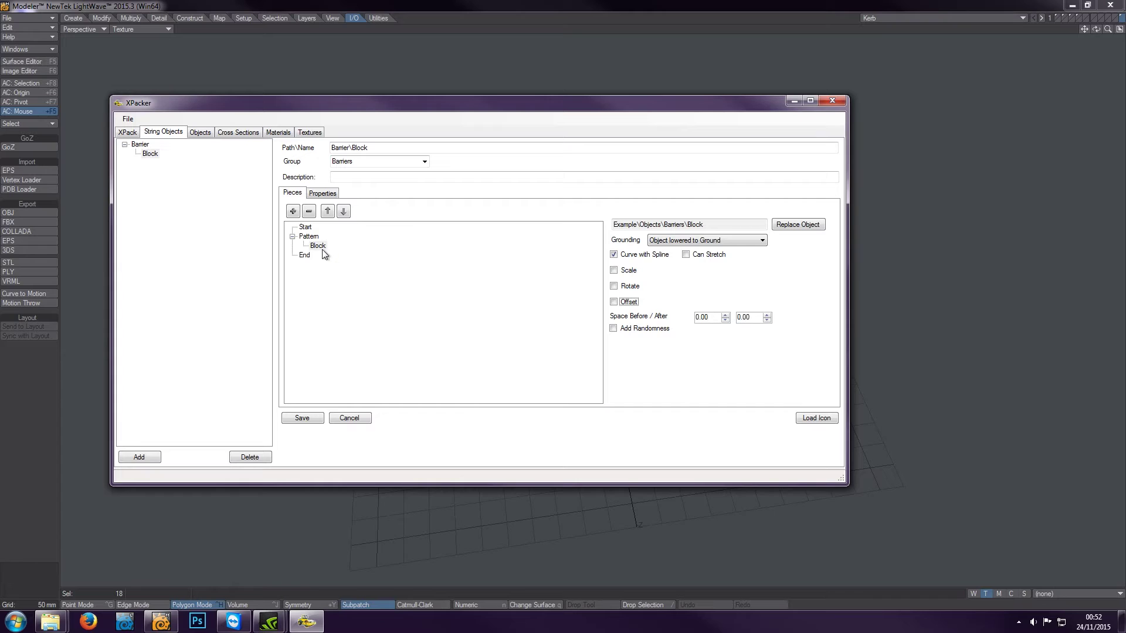
# Step: Set the Block piece's space before and after to 0.125 each and save the string object
pyautogui.click(711, 317)
pyautogui.moveTo(709, 316); pyautogui.dragTo(693, 317)
pyautogui.write('0.125')
pyautogui.press('Return')
pyautogui.write('0.125')
pyautogui.press('Tab')
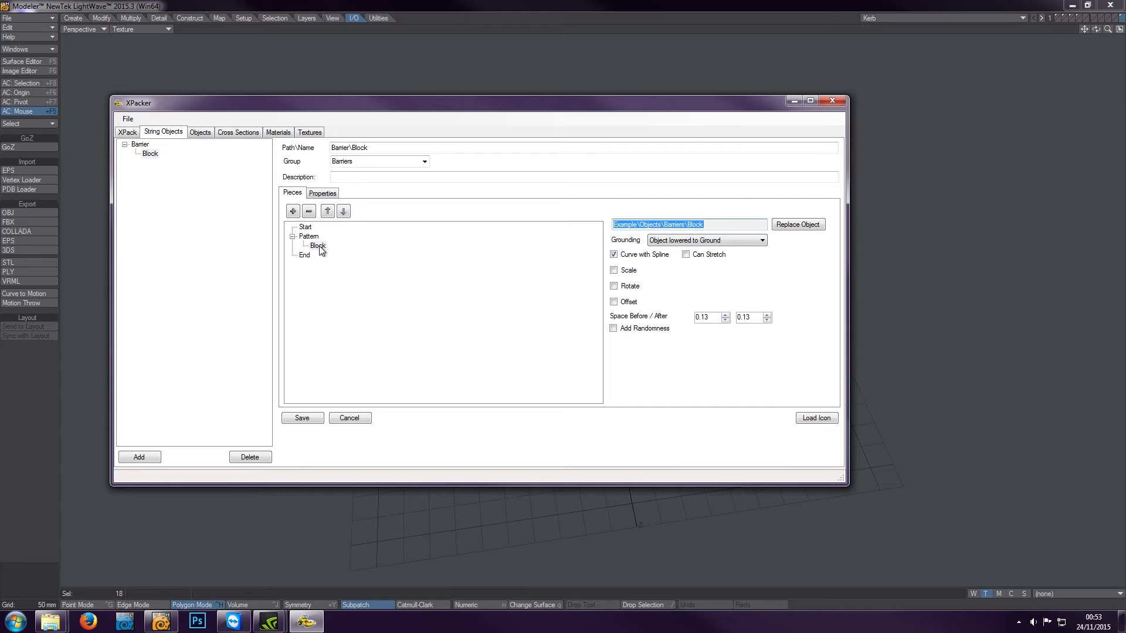
pyautogui.click(303, 420)
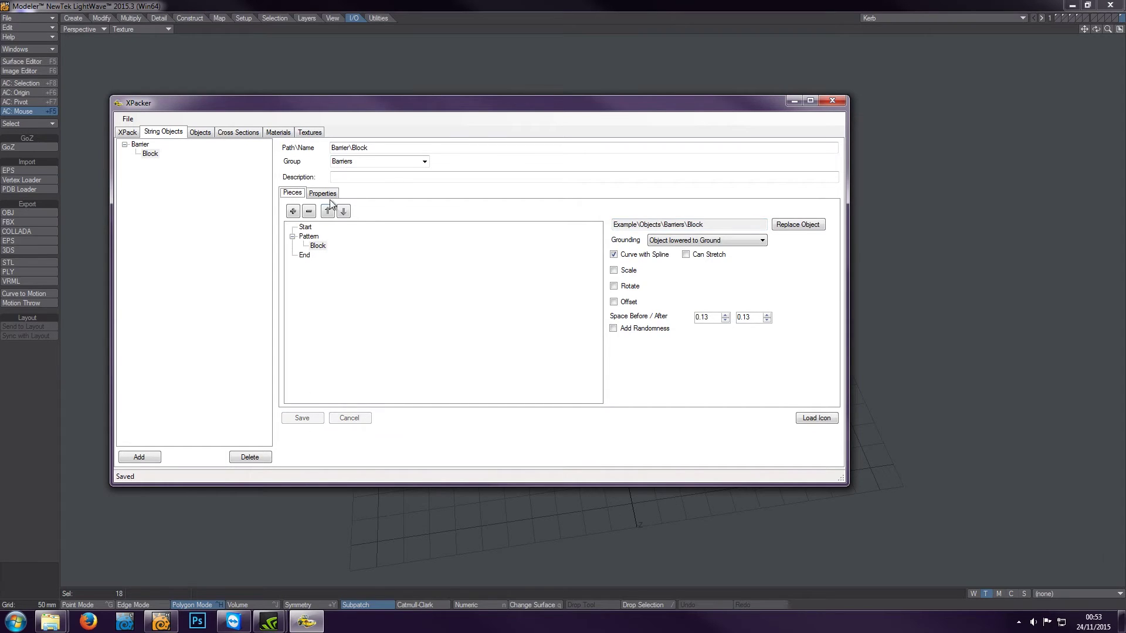
# Step: Compare the Block string object's general properties with those of the individual objects, and return to its pieces
pyautogui.click(326, 194)
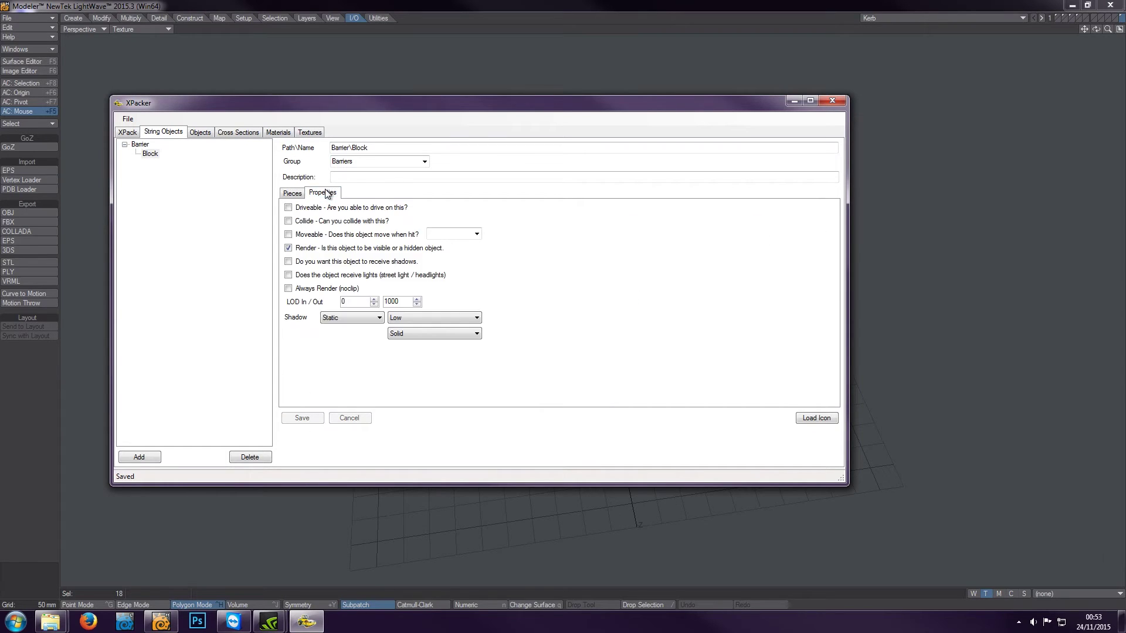
pyautogui.click(294, 195)
pyautogui.click(200, 132)
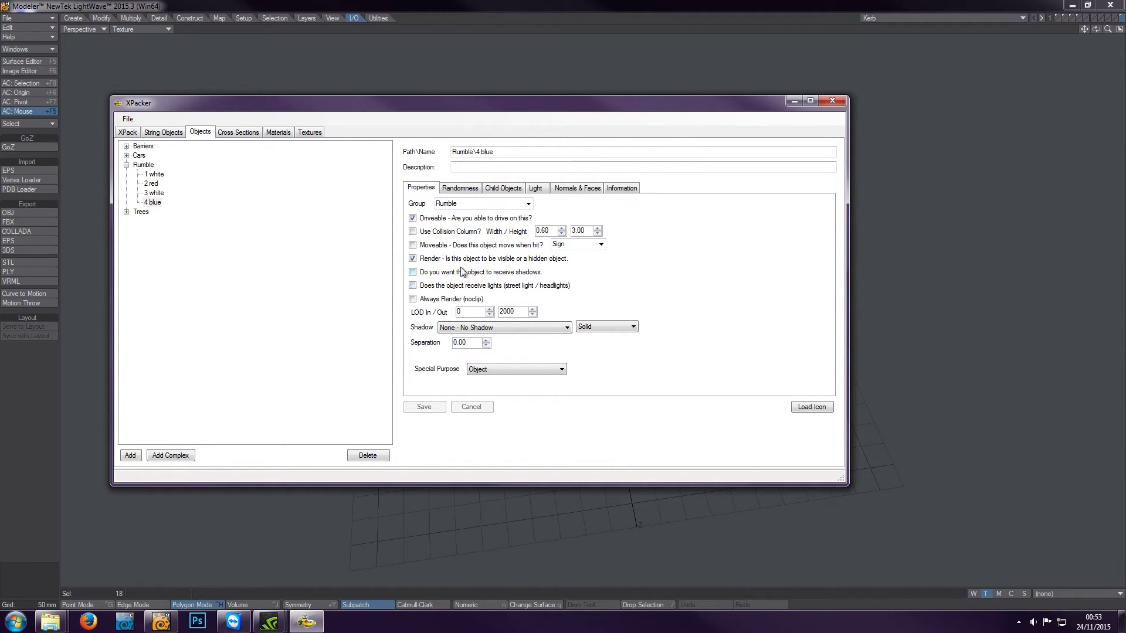
pyautogui.click(166, 135)
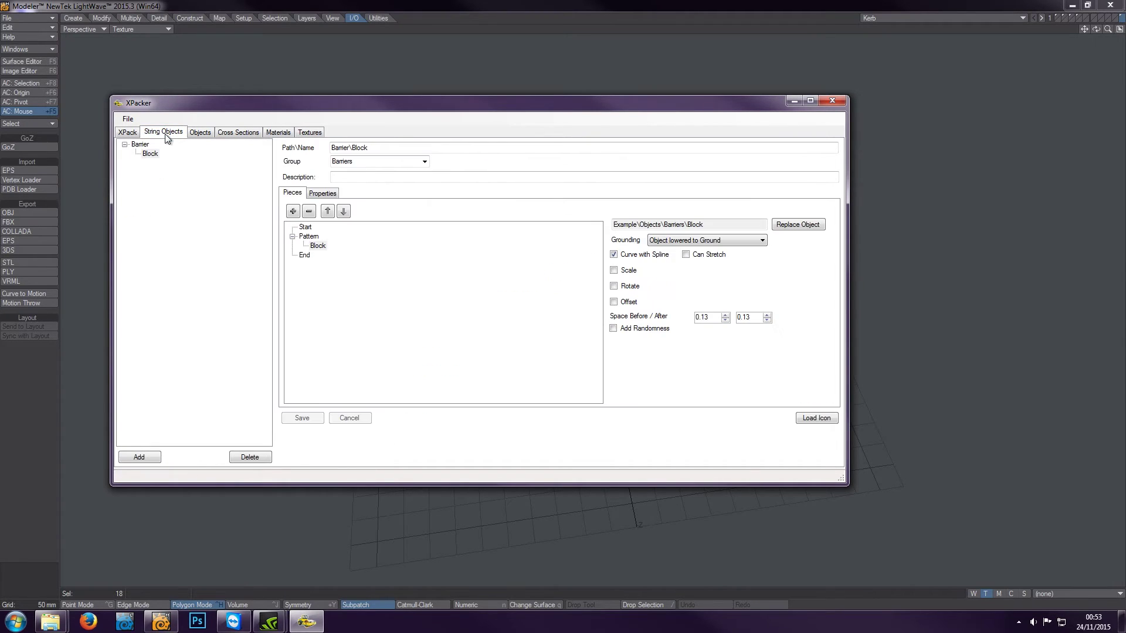
pyautogui.click(318, 246)
pyautogui.click(317, 194)
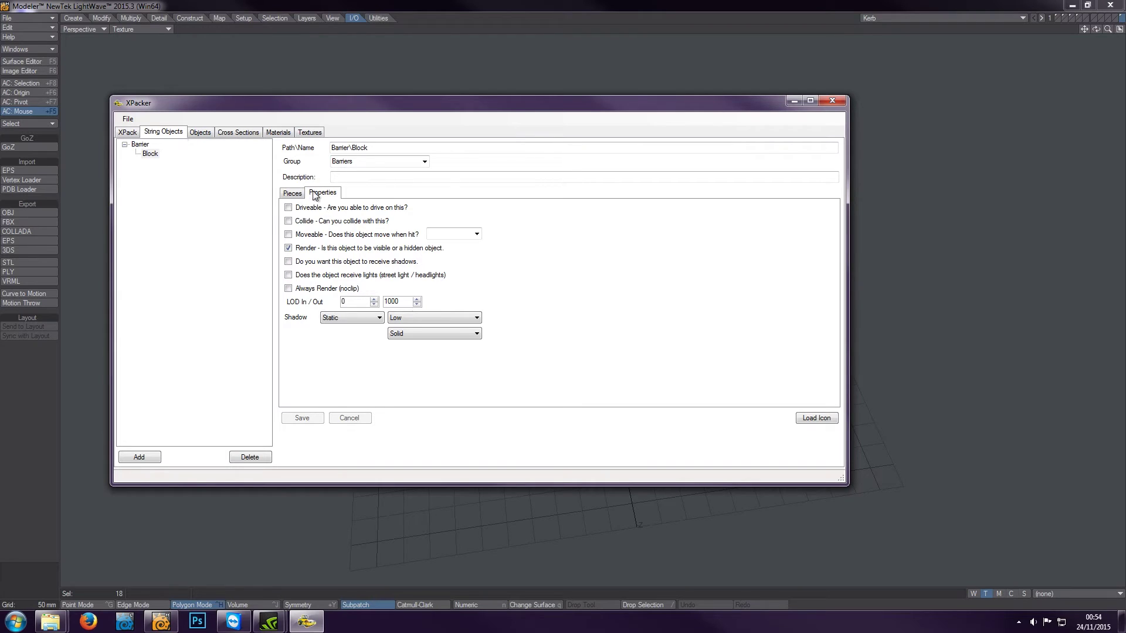
pyautogui.click(206, 132)
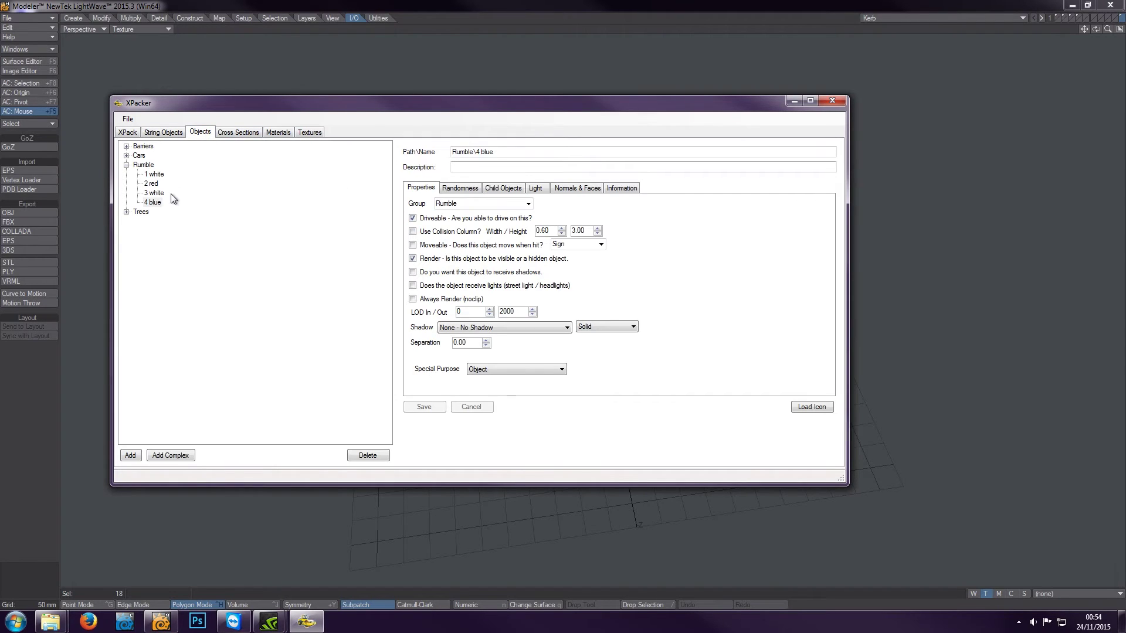
pyautogui.click(169, 135)
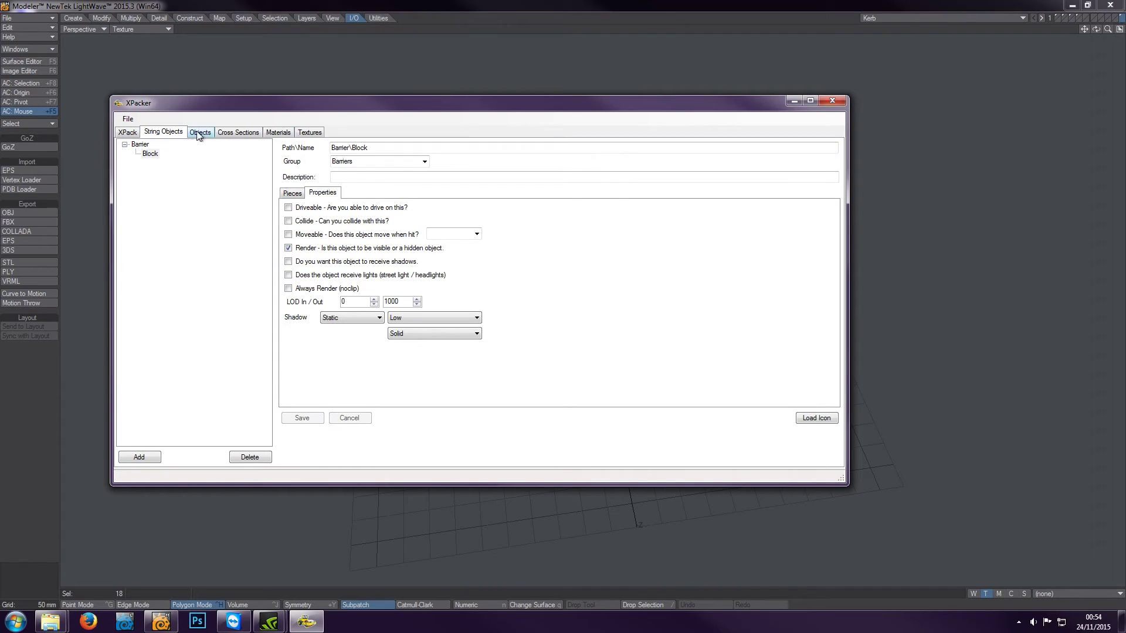
pyautogui.click(150, 154)
pyautogui.click(292, 195)
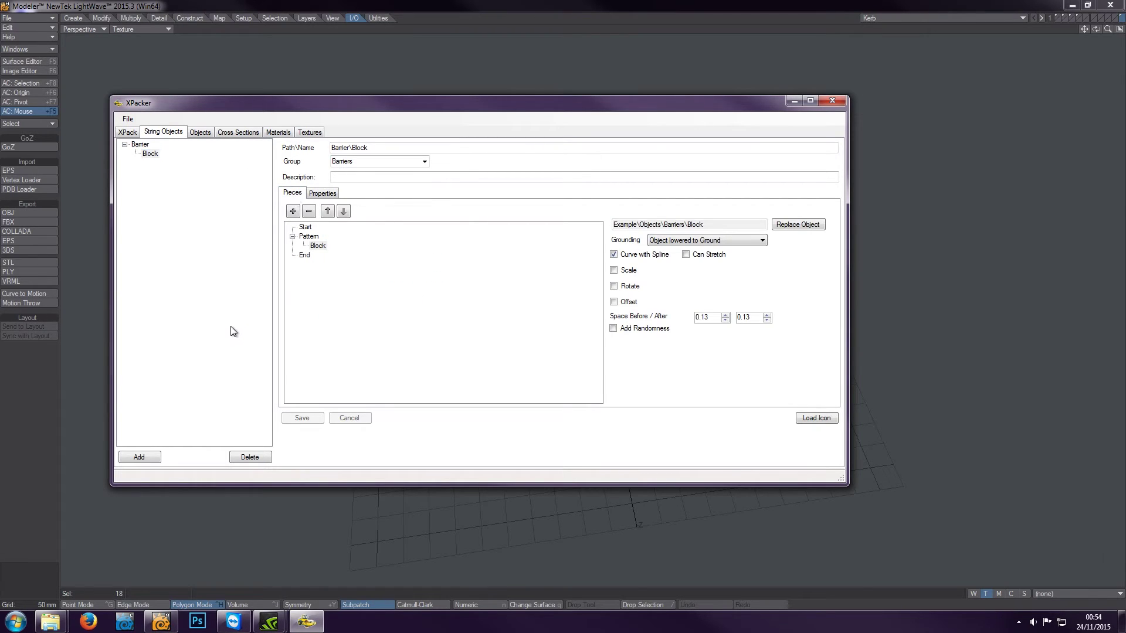
# Step: Create a new string object named Barrier\Fence in the Barriers group and save it
pyautogui.click(141, 458)
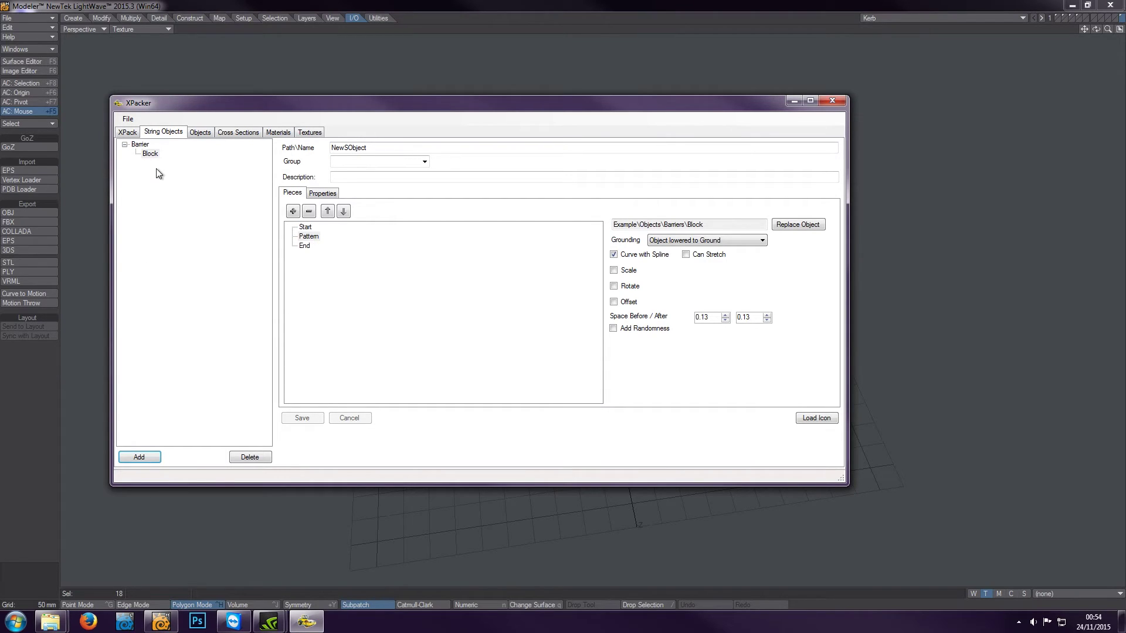
pyautogui.moveTo(368, 147); pyautogui.dragTo(303, 145)
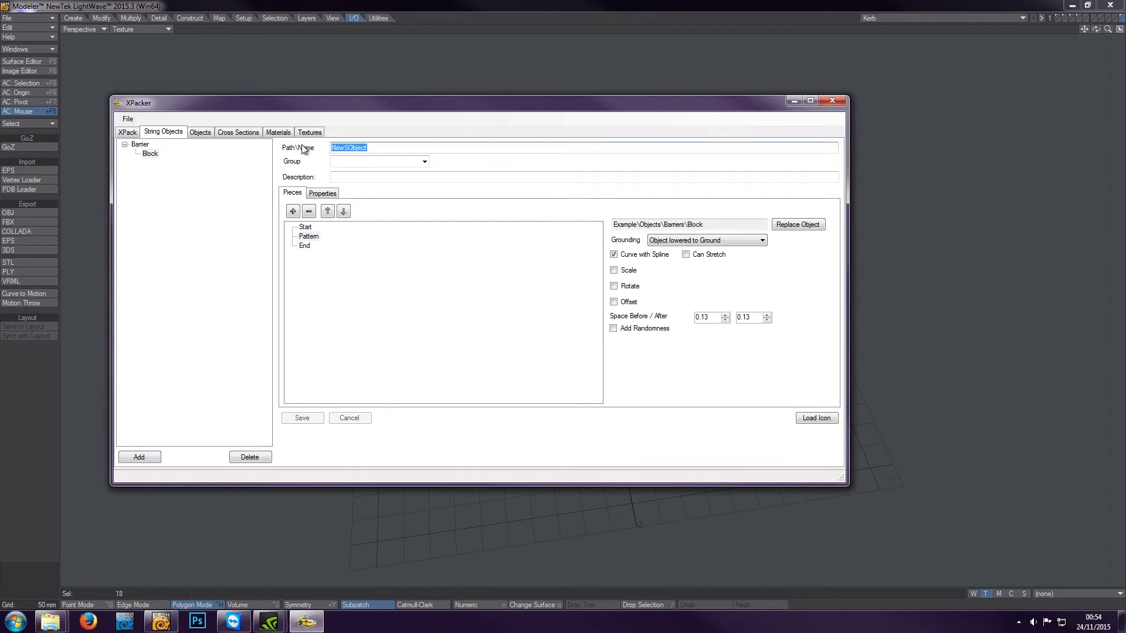
pyautogui.write('Fence')
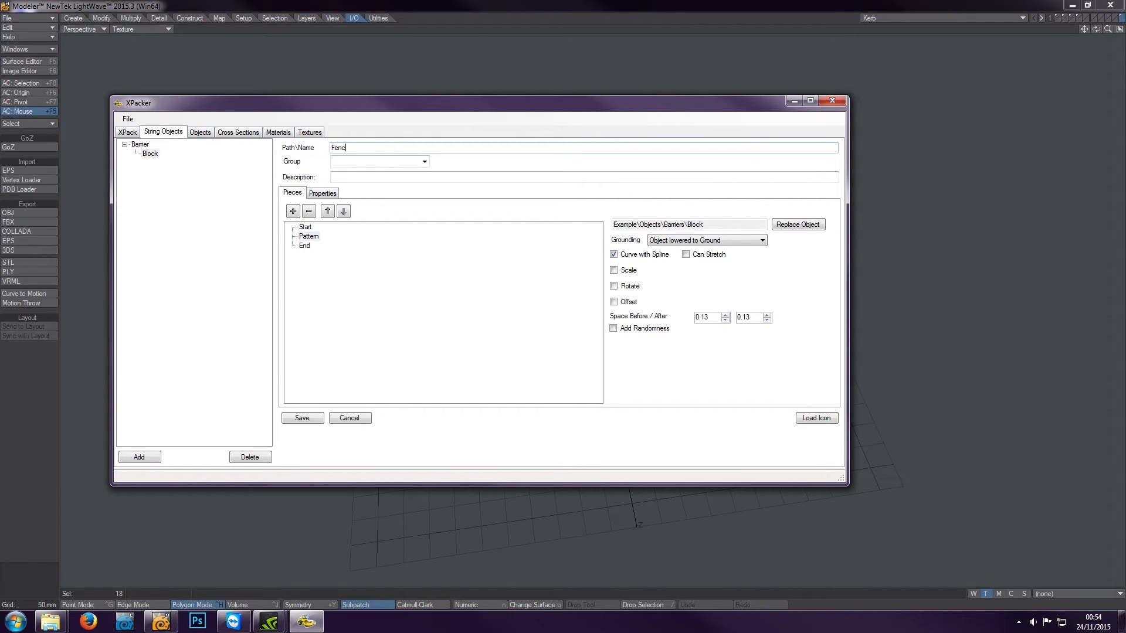
pyautogui.click(330, 148)
pyautogui.write('Barrier\\')
pyautogui.press('Tab')
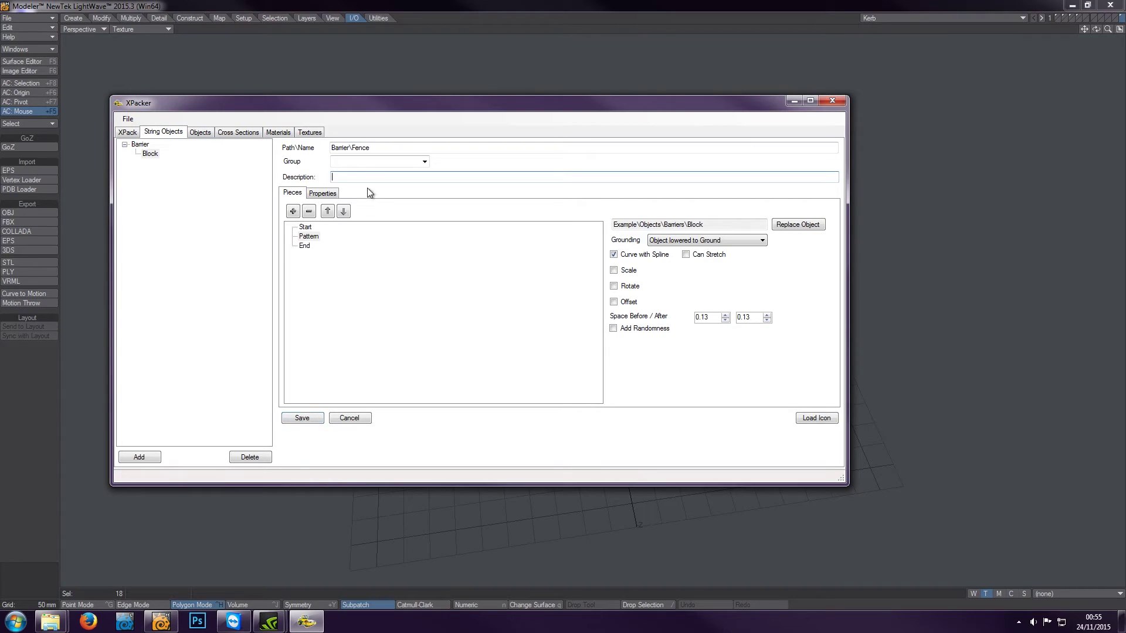
pyautogui.click(362, 164)
pyautogui.write('Barriers')
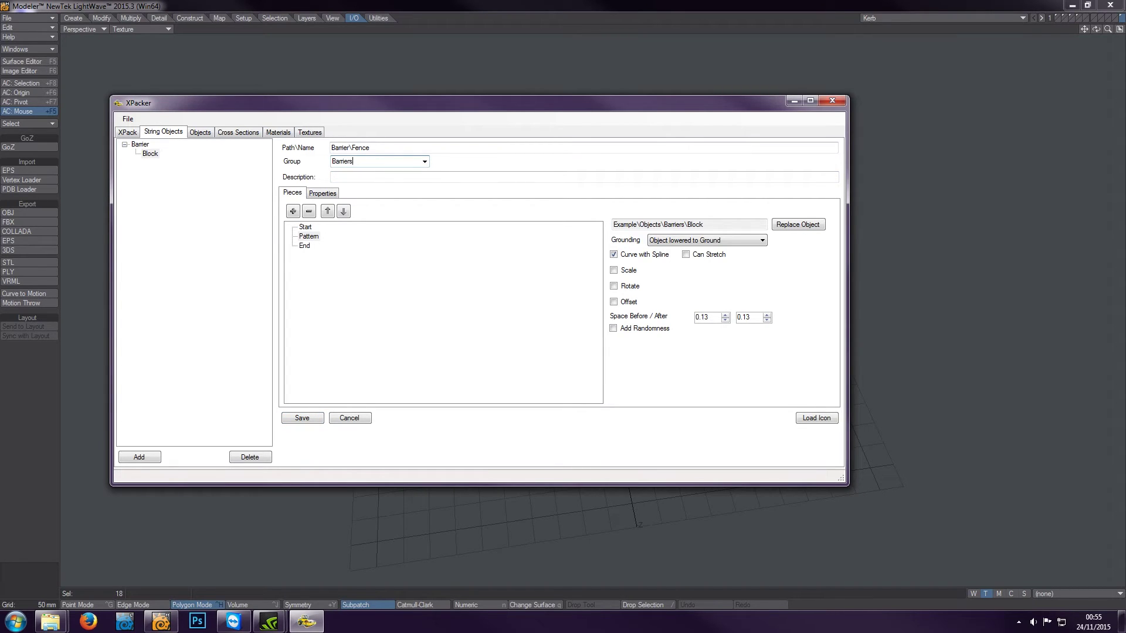
pyautogui.click(309, 420)
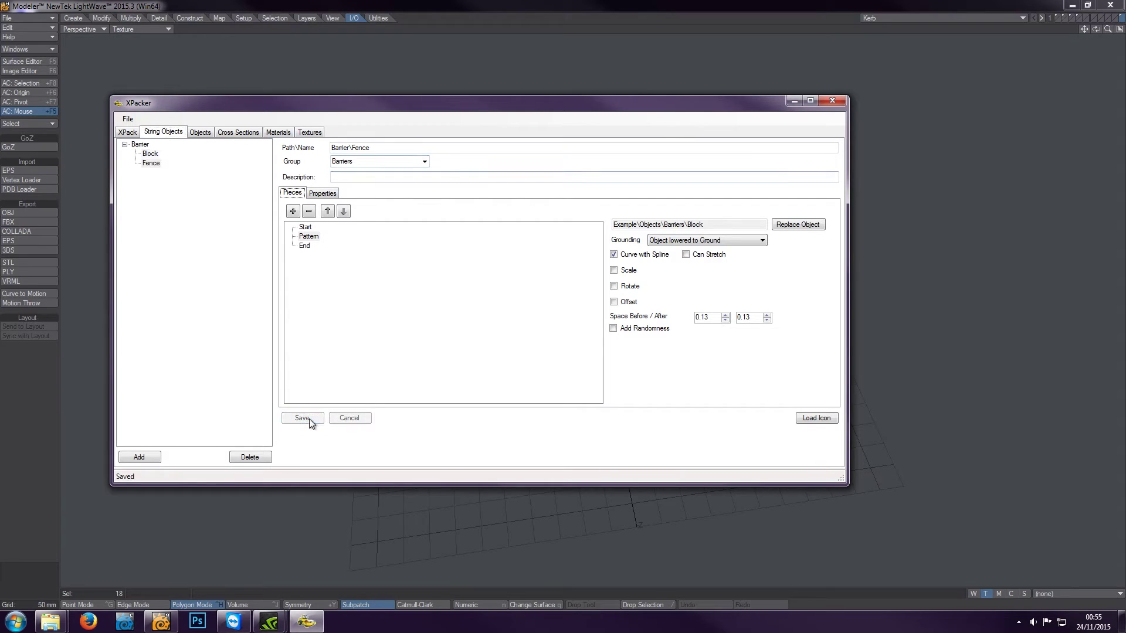
# Step: Set the Block string's grounding to Vertices lowered to Ground, trying the weighted variant first
pyautogui.click(150, 153)
pyautogui.click(153, 164)
pyautogui.click(149, 153)
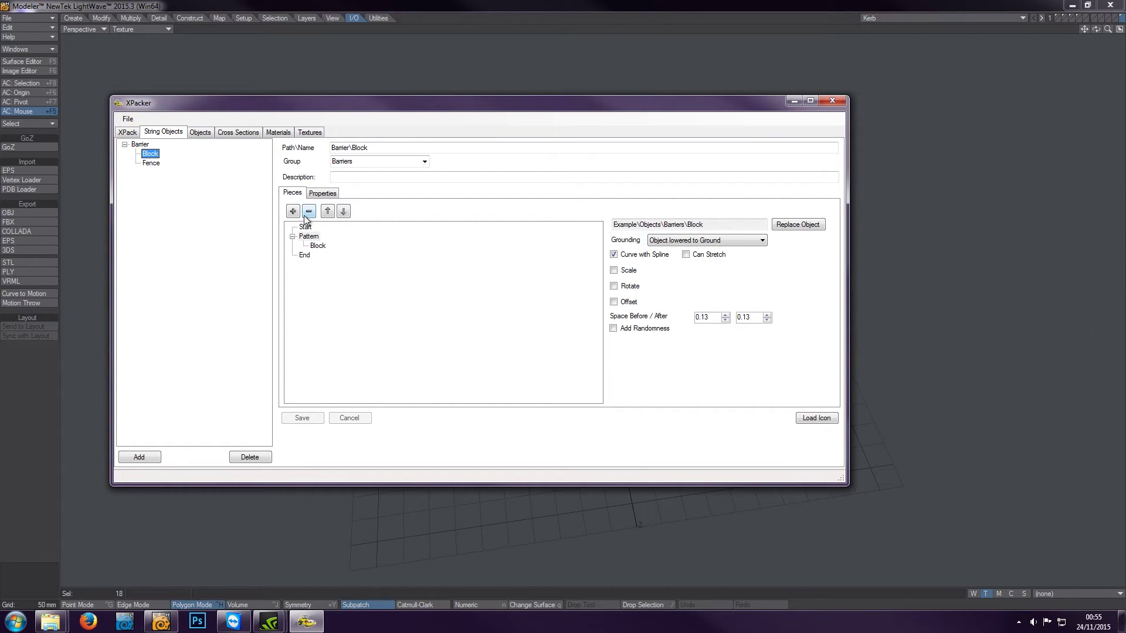
pyautogui.click(737, 242)
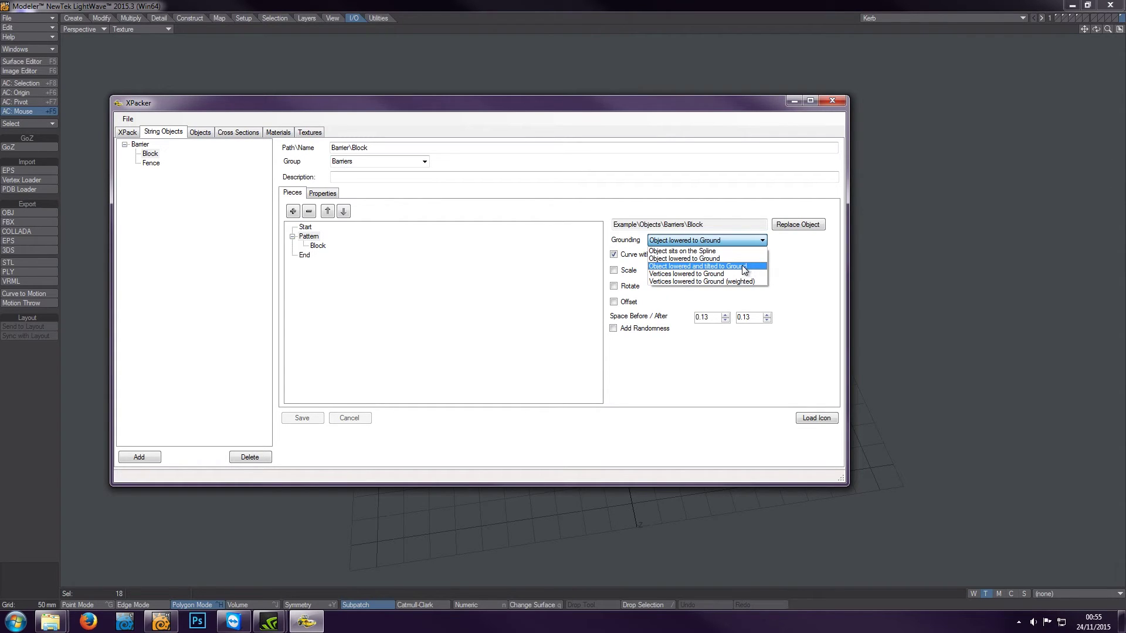
pyautogui.click(707, 283)
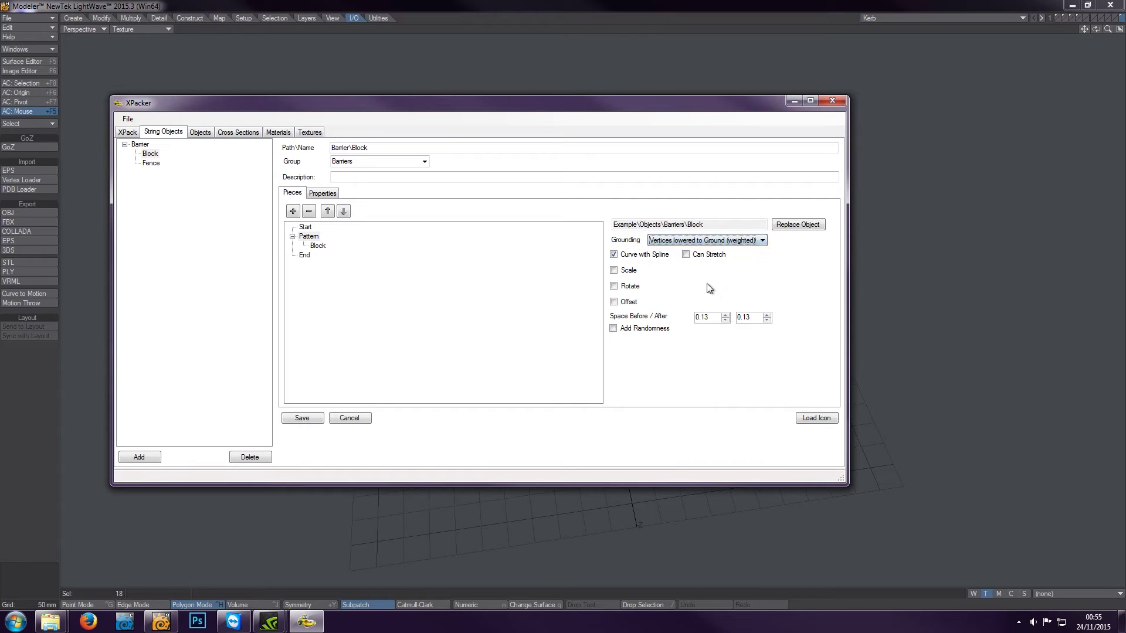
pyautogui.click(709, 243)
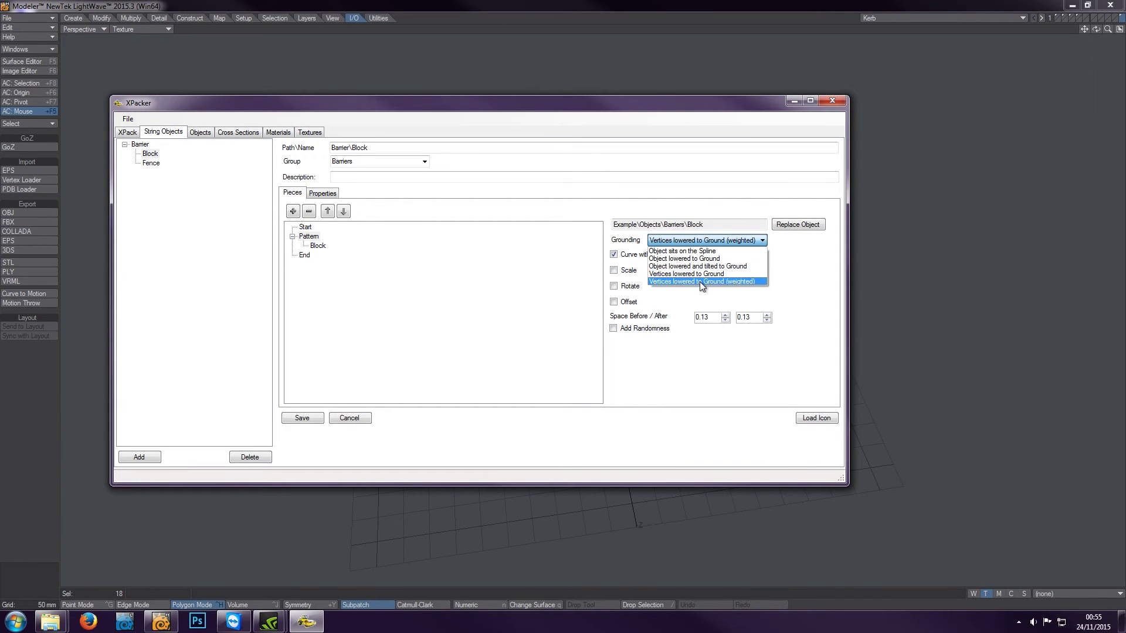
pyautogui.click(700, 274)
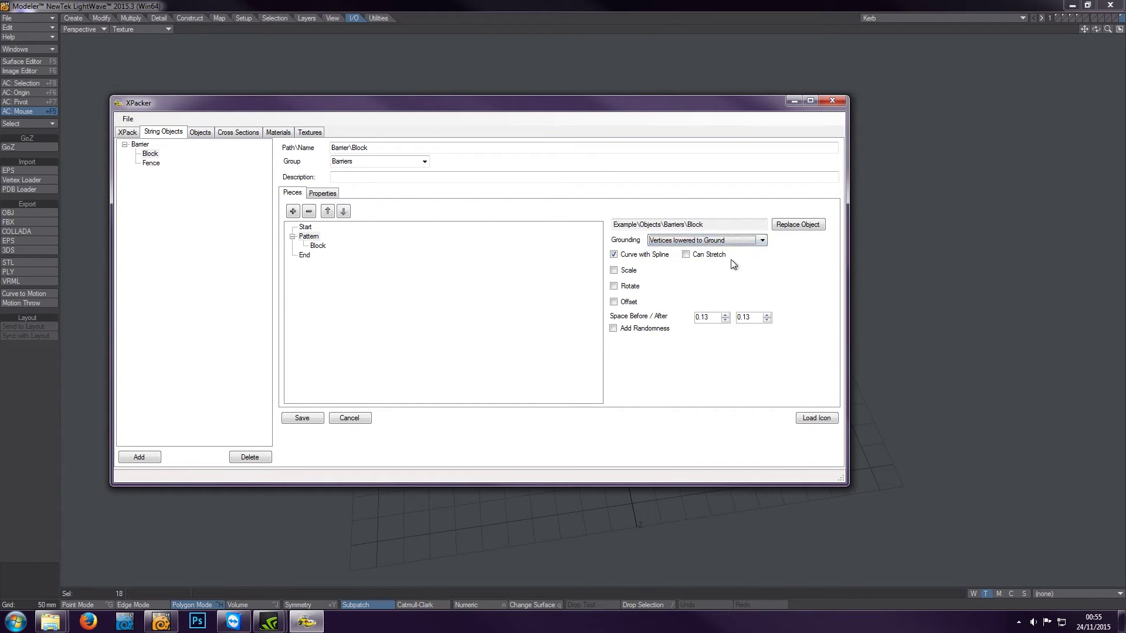
# Step: Demonstrate the Object sits on the Spline grounding for the Block piece, and return it to Vertices lowered to Ground
pyautogui.click(748, 243)
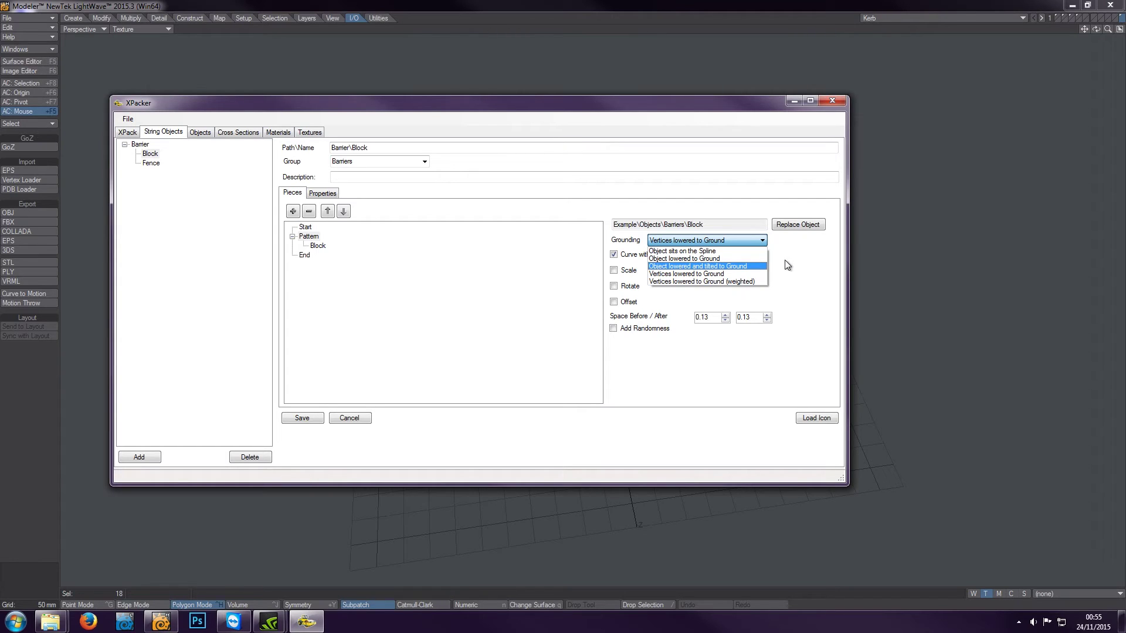
pyautogui.click(744, 251)
pyautogui.click(745, 240)
pyautogui.click(736, 251)
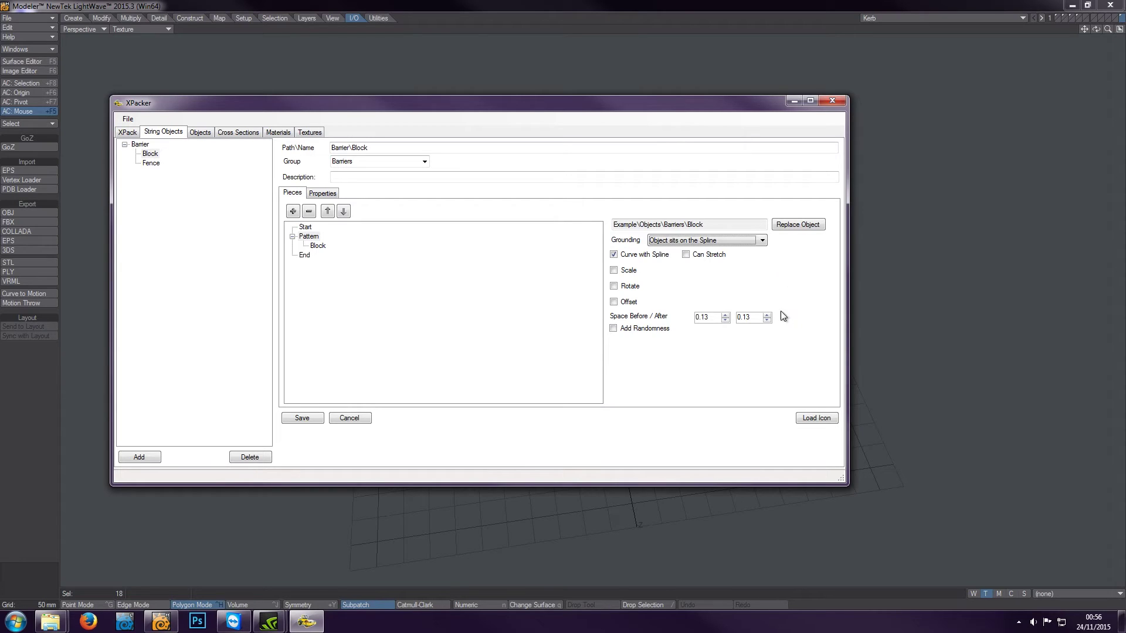
pyautogui.click(730, 241)
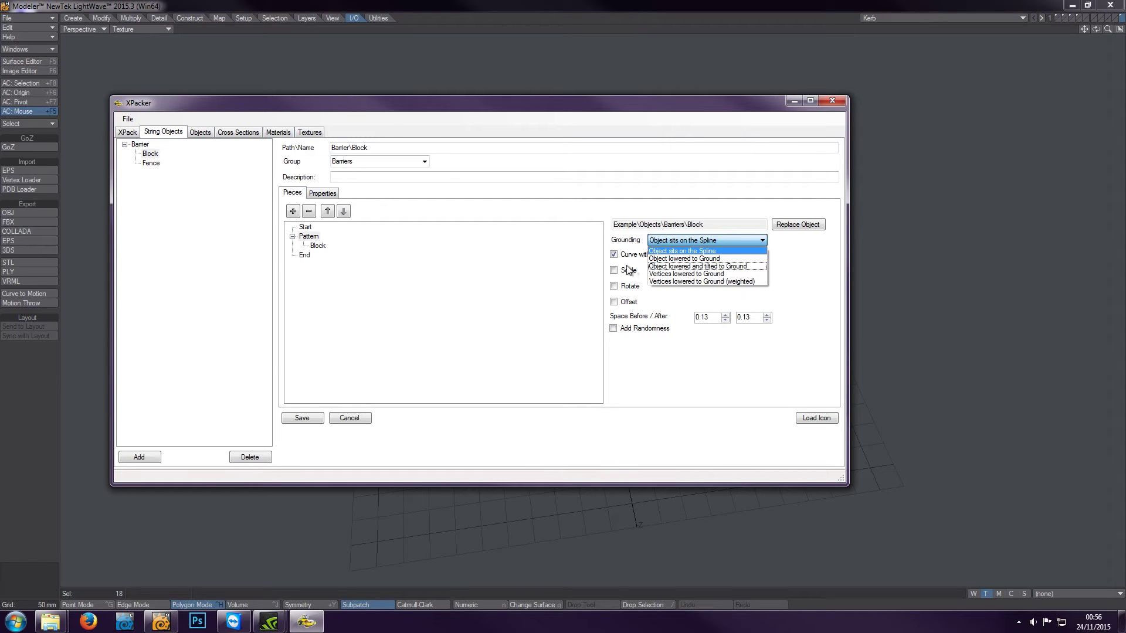
pyautogui.click(718, 274)
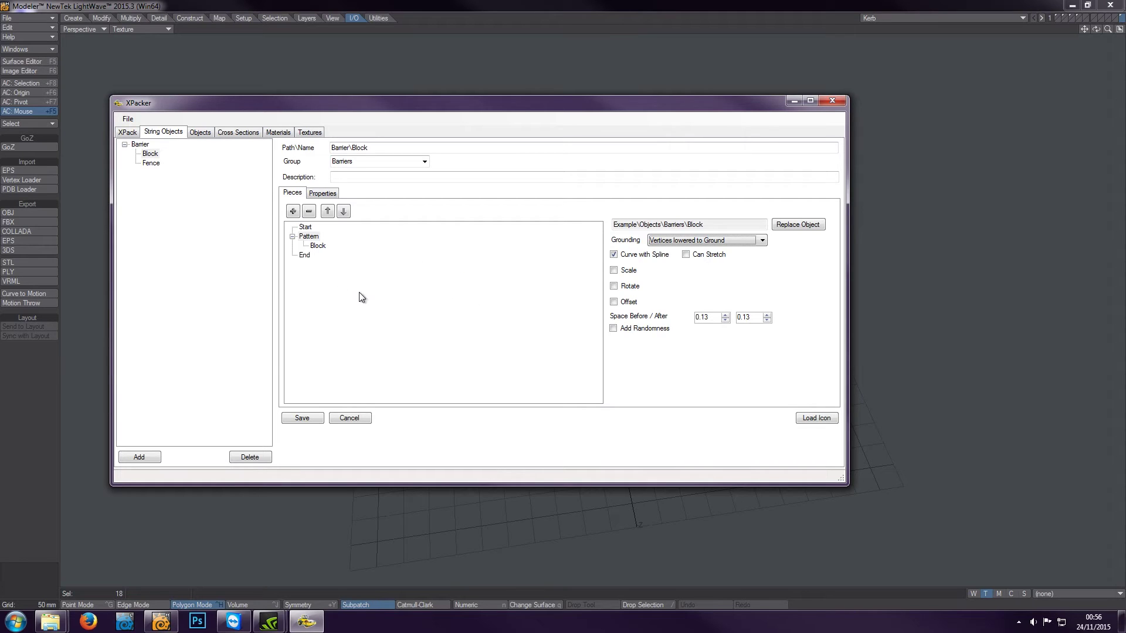
# Step: Add the Fence object from Barriers to the Pattern of the Fence string object
pyautogui.click(152, 164)
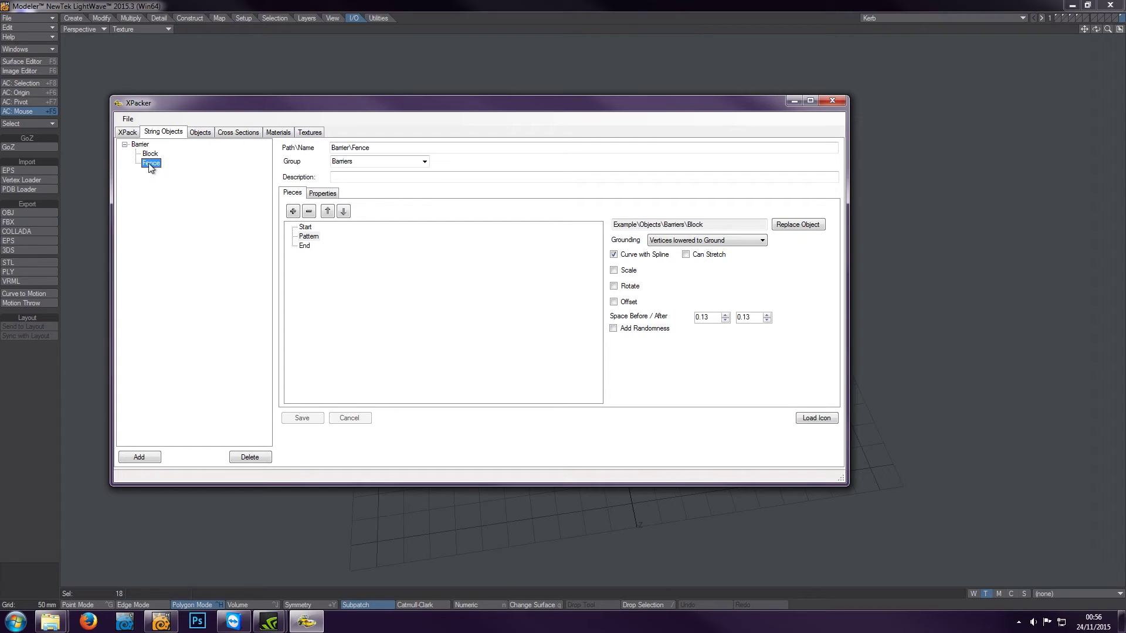
pyautogui.click(309, 236)
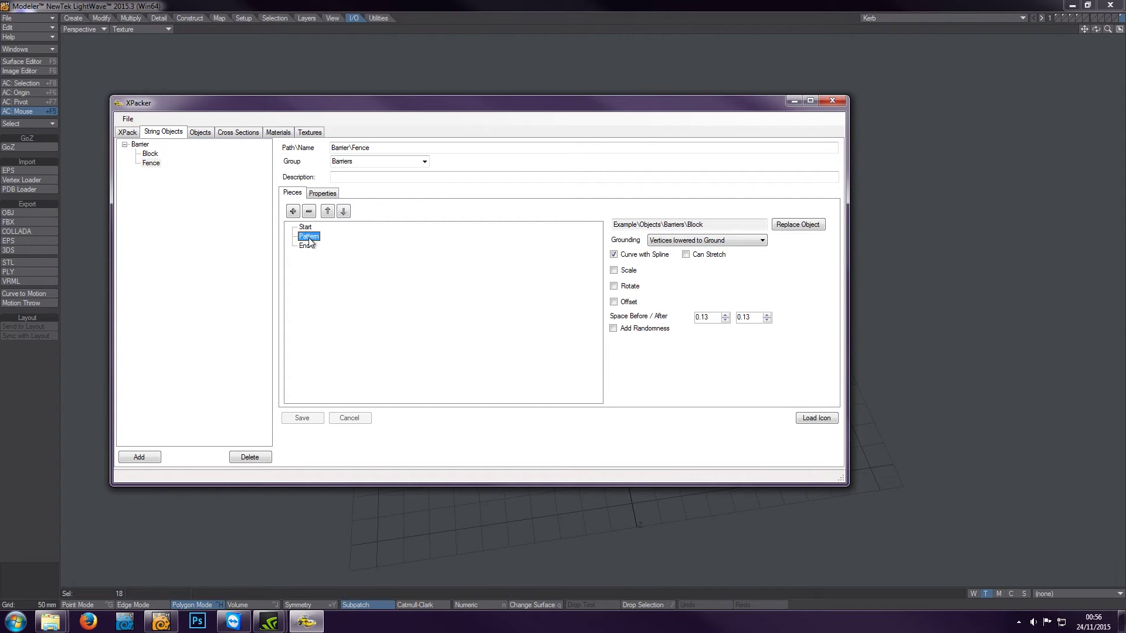
pyautogui.click(293, 211)
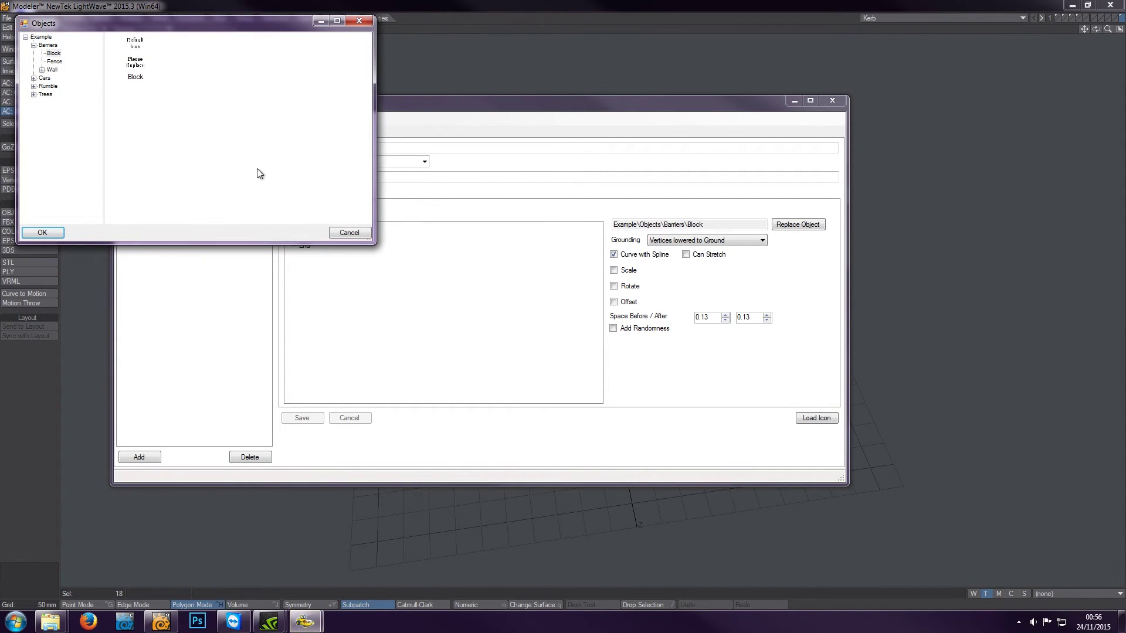
pyautogui.click(55, 61)
pyautogui.doubleClick(136, 65)
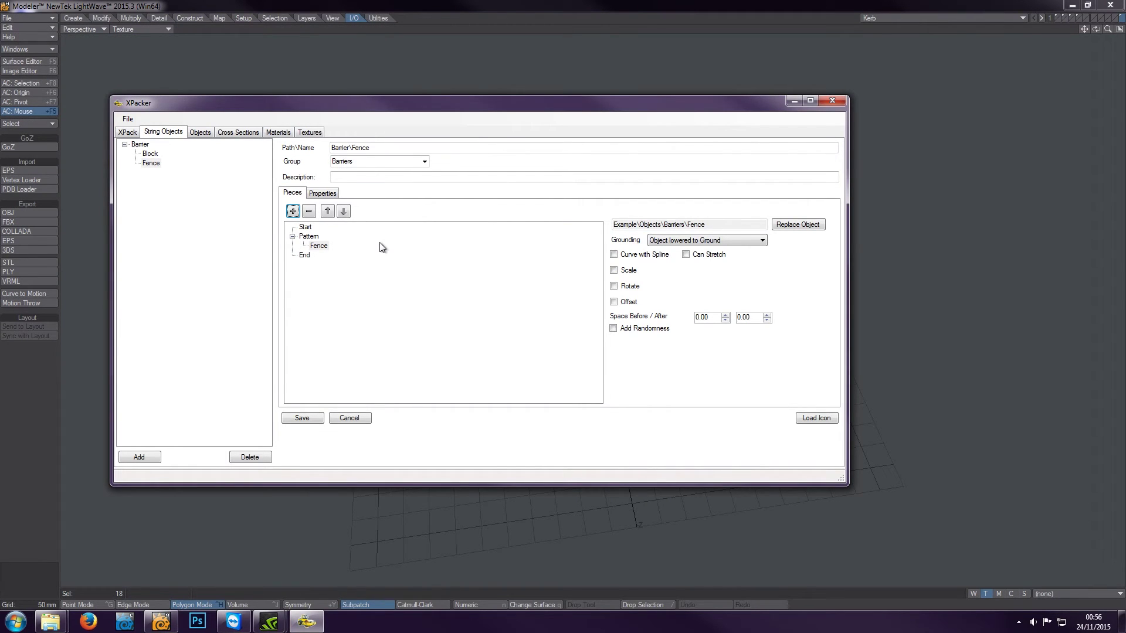
# Step: Enable Curve with Spline for the Fence piece, set its grounding to Vertices lowered to Ground, and save
pyautogui.click(147, 155)
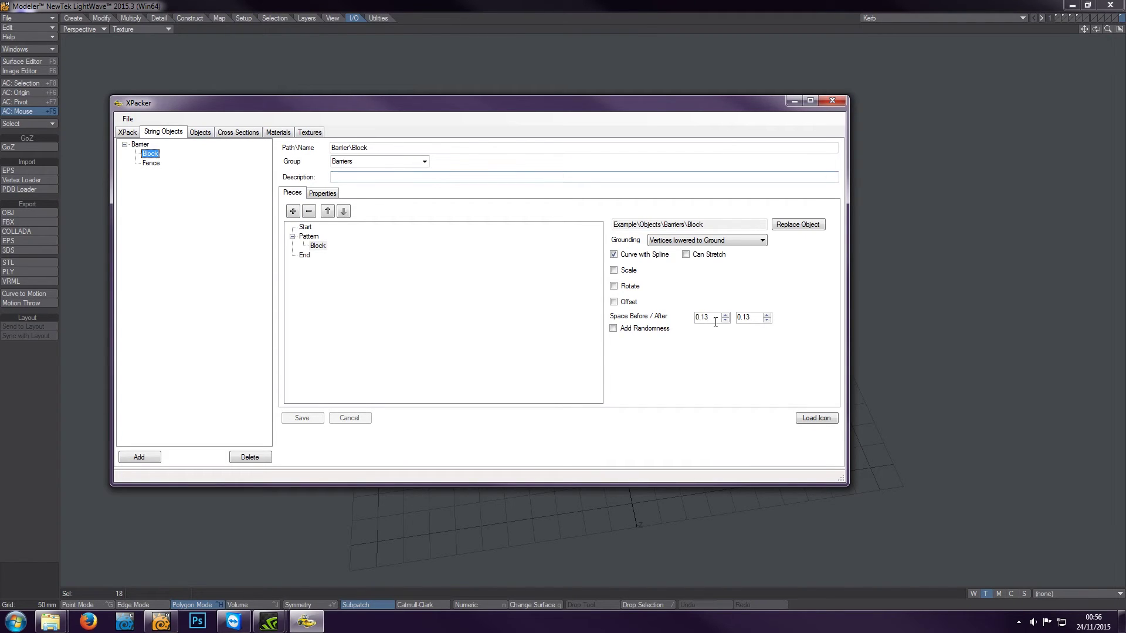
pyautogui.click(159, 165)
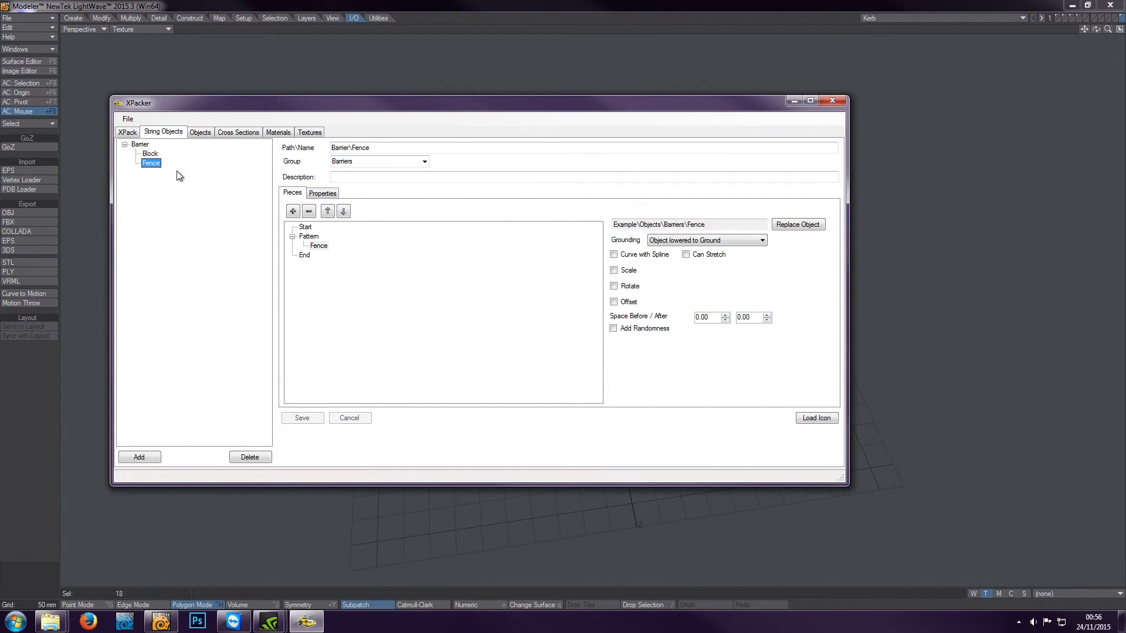
pyautogui.click(320, 247)
pyautogui.click(614, 255)
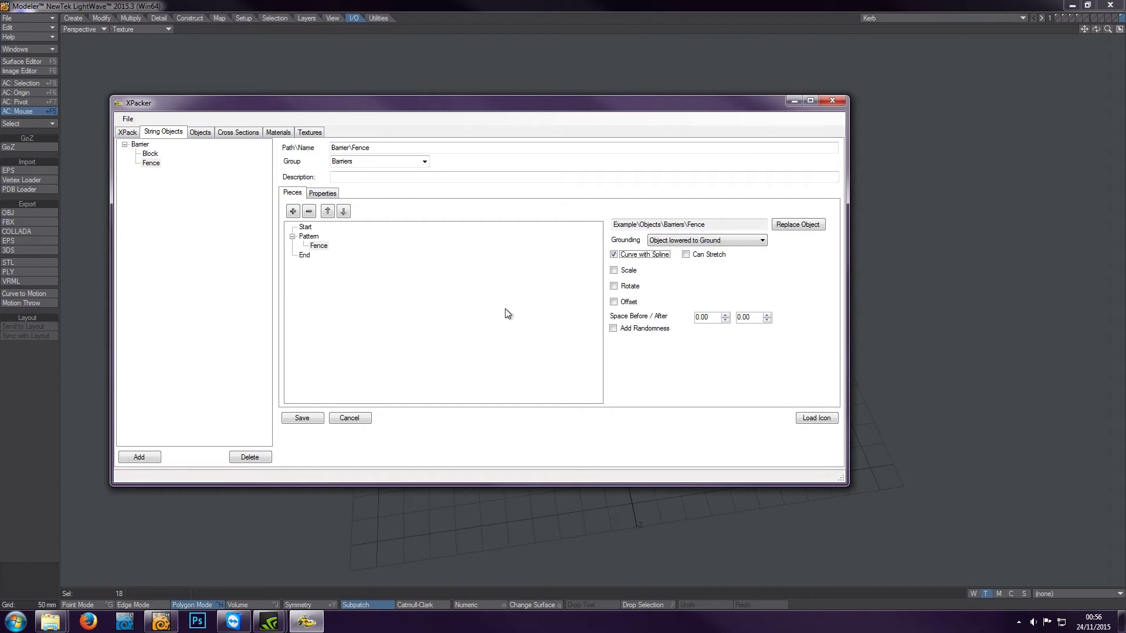
pyautogui.click(305, 418)
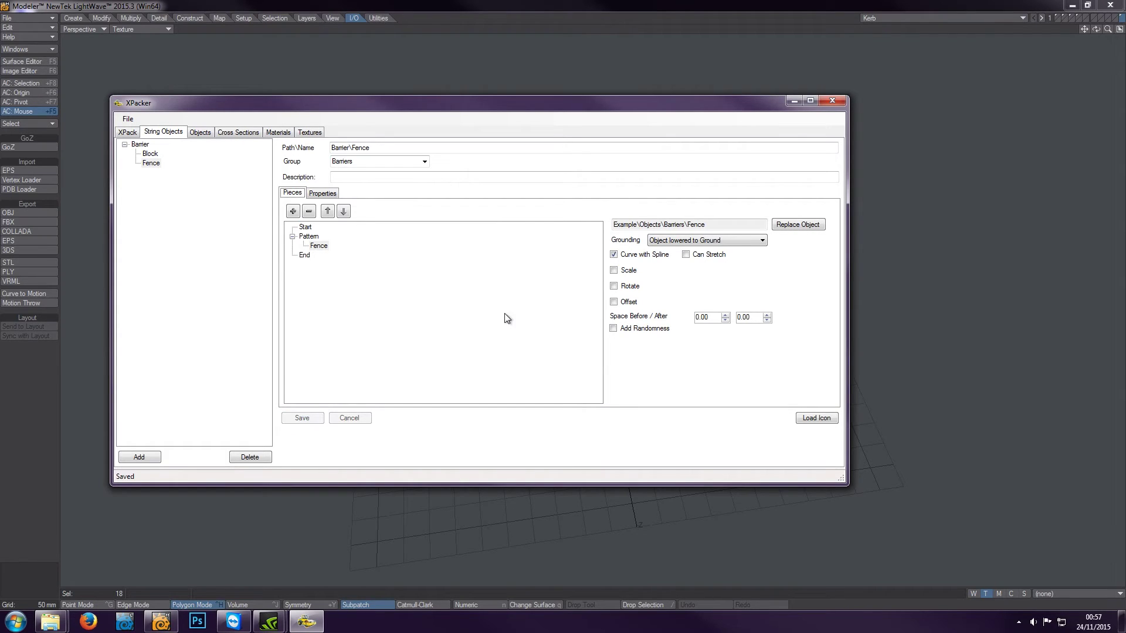
pyautogui.click(747, 243)
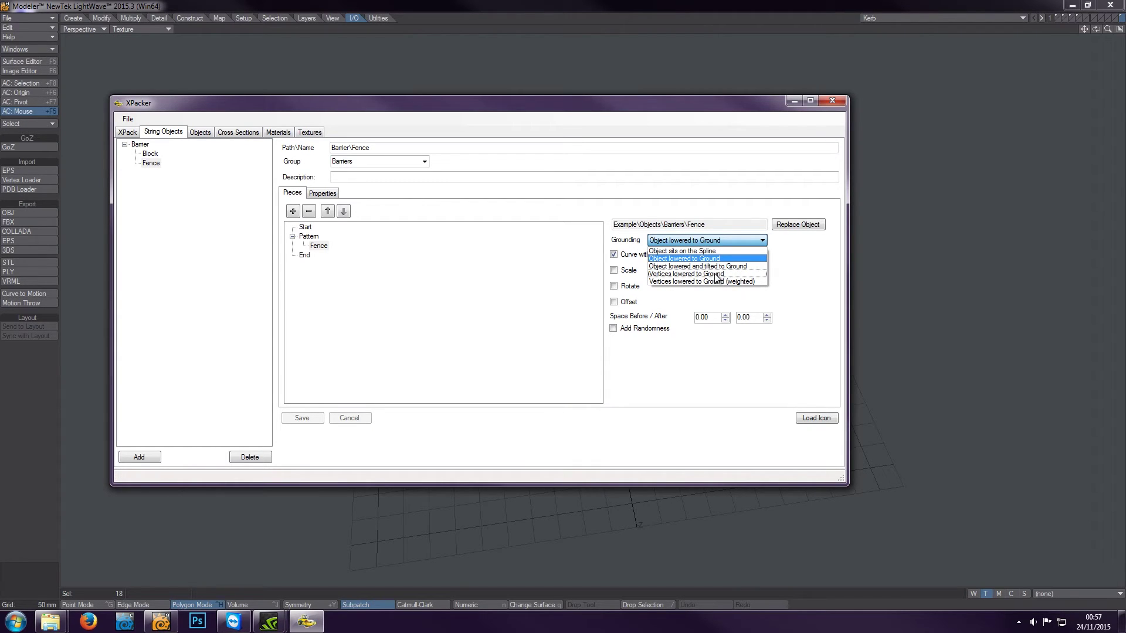
pyautogui.click(716, 274)
pyautogui.click(302, 418)
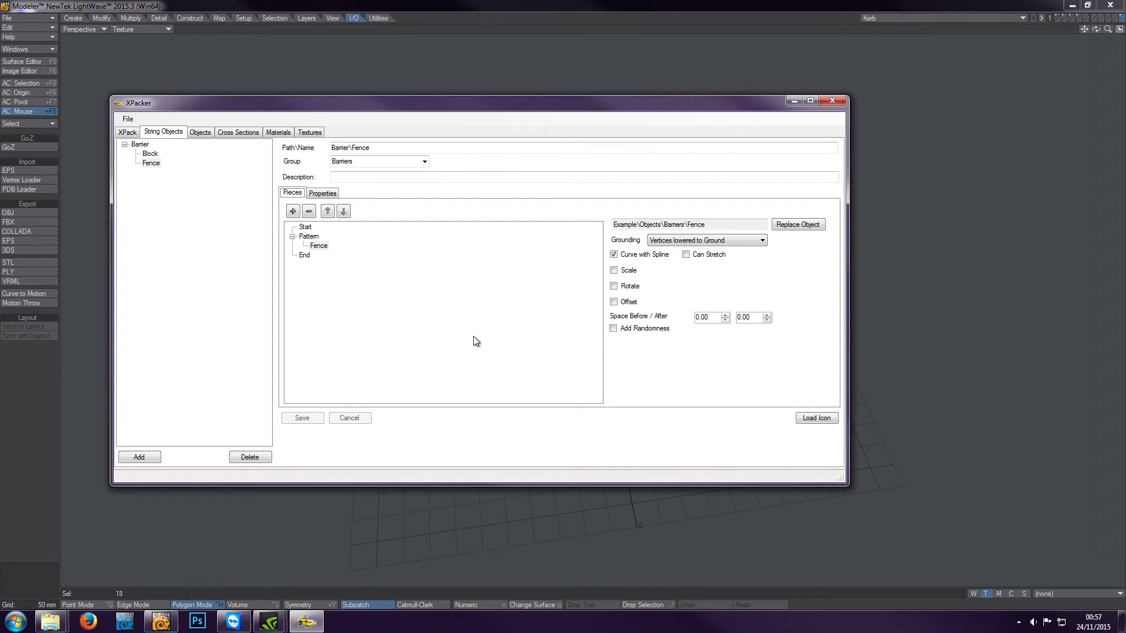
# Step: Create another string object named Barrier\Wall and save it
pyautogui.click(140, 459)
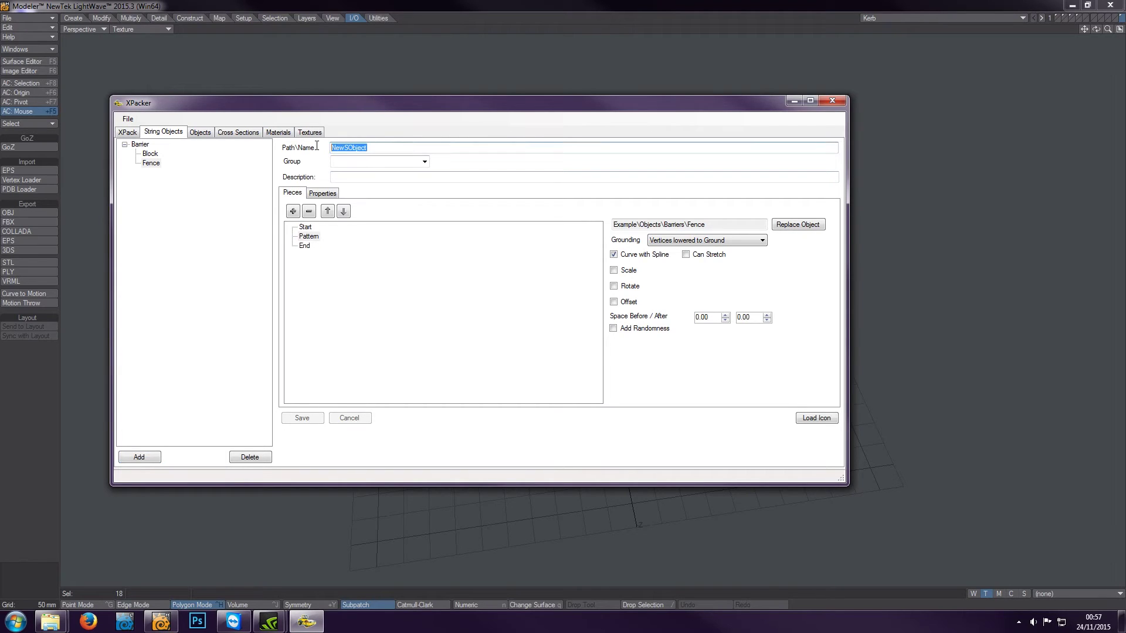
pyautogui.write('Barrier\\Wall')
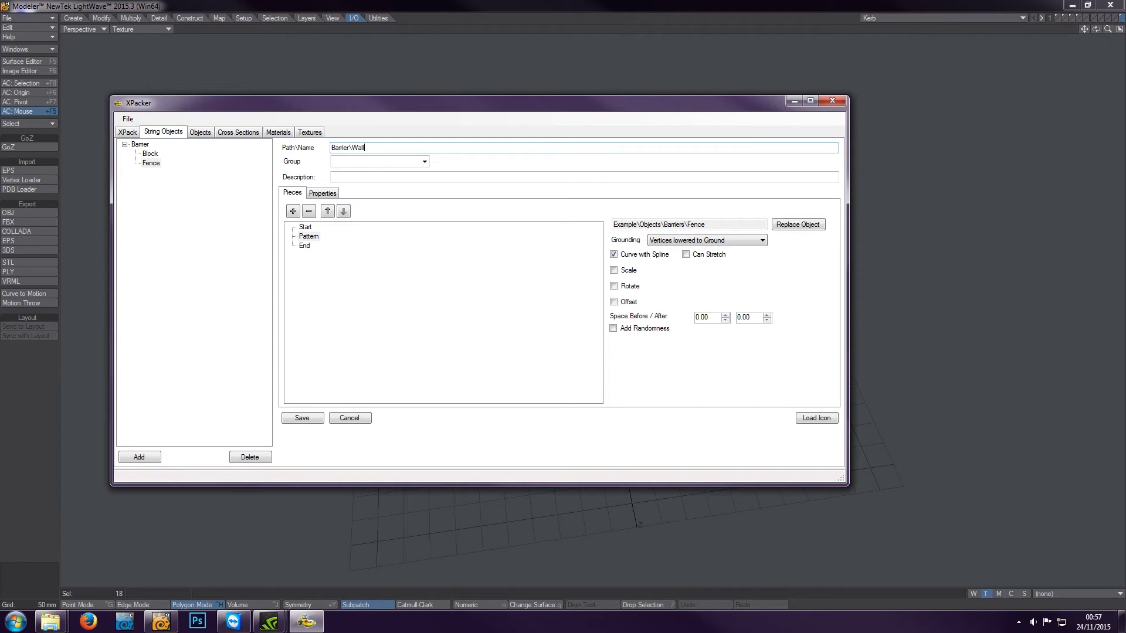
pyautogui.click(303, 417)
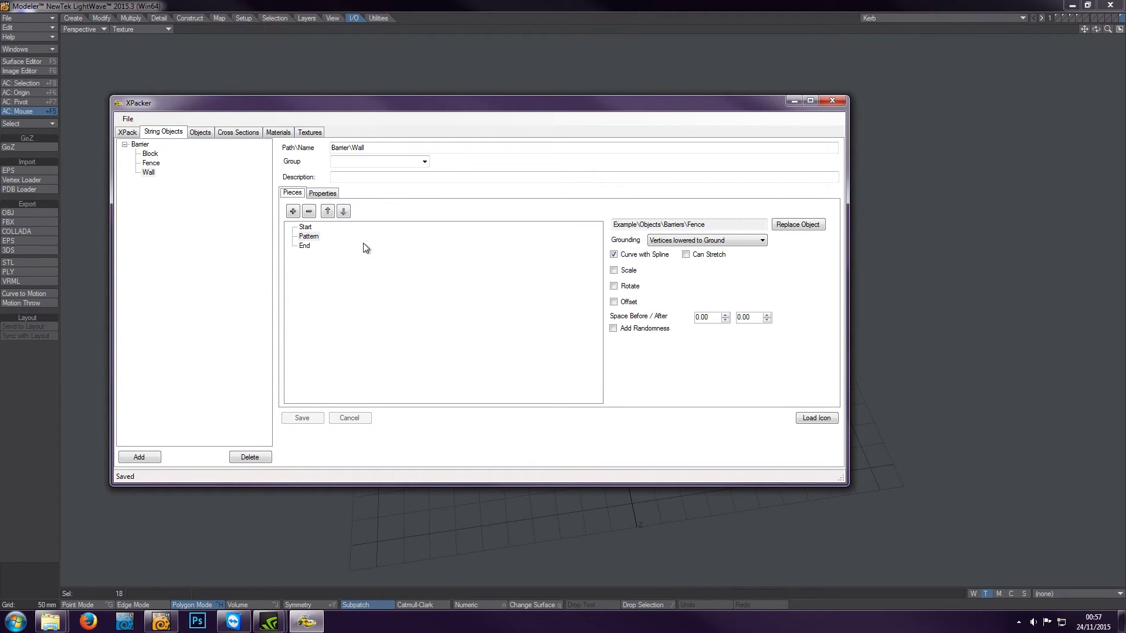
# Step: Try to add the W2 wall object to the Pattern of the Wall string object
pyautogui.click(148, 173)
pyautogui.click(308, 237)
pyautogui.click(293, 211)
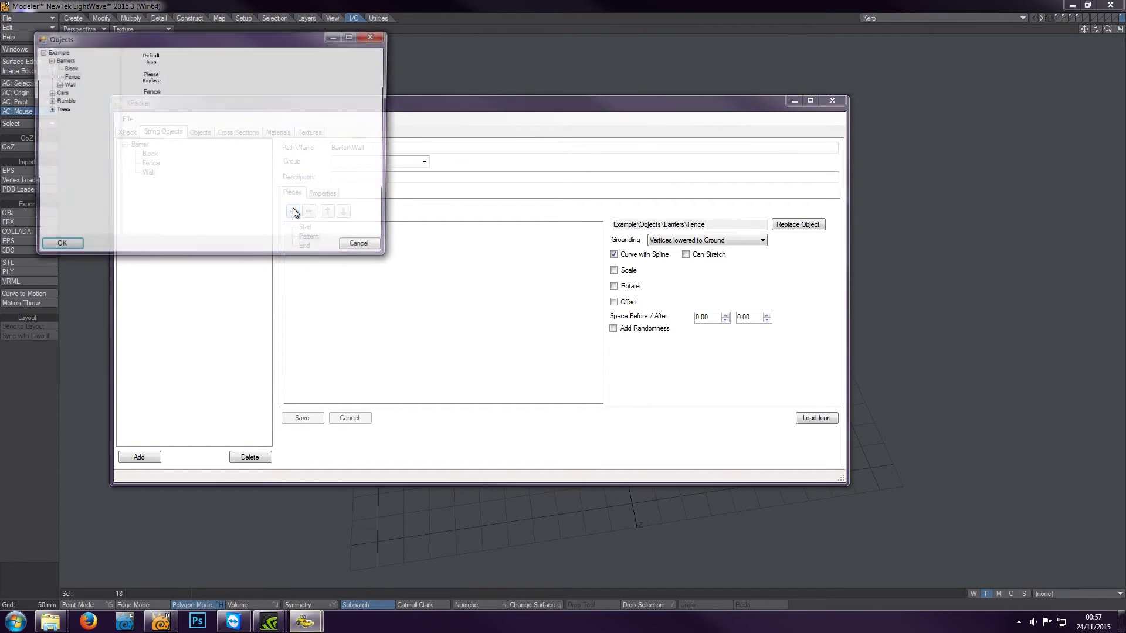
pyautogui.click(56, 84)
pyautogui.click(73, 100)
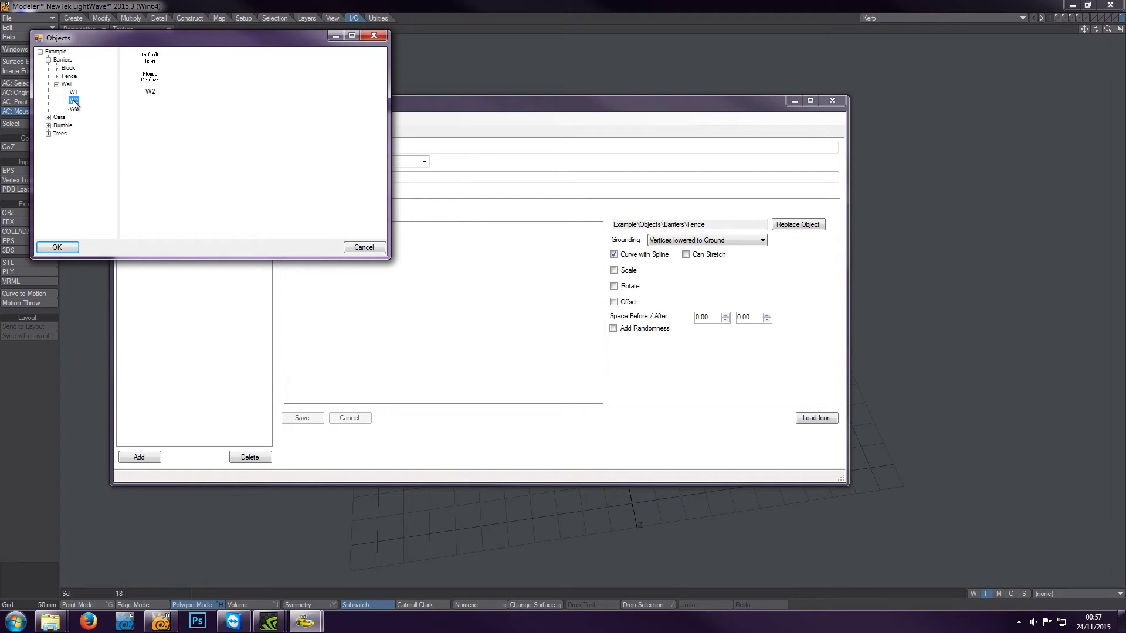
pyautogui.click(59, 247)
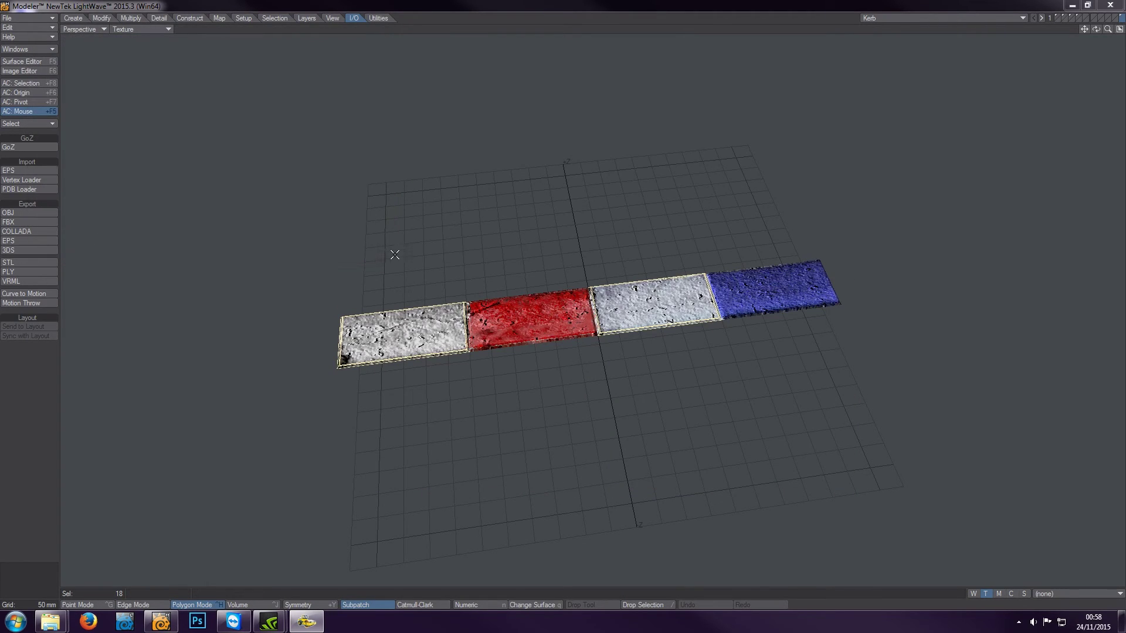
# Step: Add the W2 object from Barriers\Wall to the Pattern of the Wall string object in XPacker
pyautogui.click(305, 623)
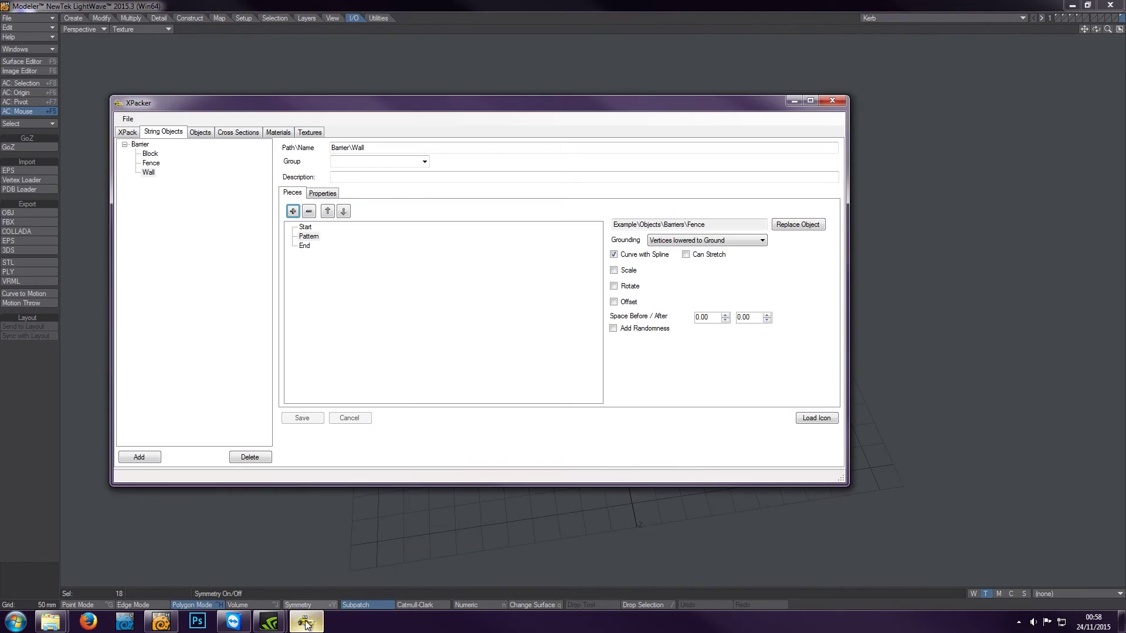
pyautogui.click(310, 237)
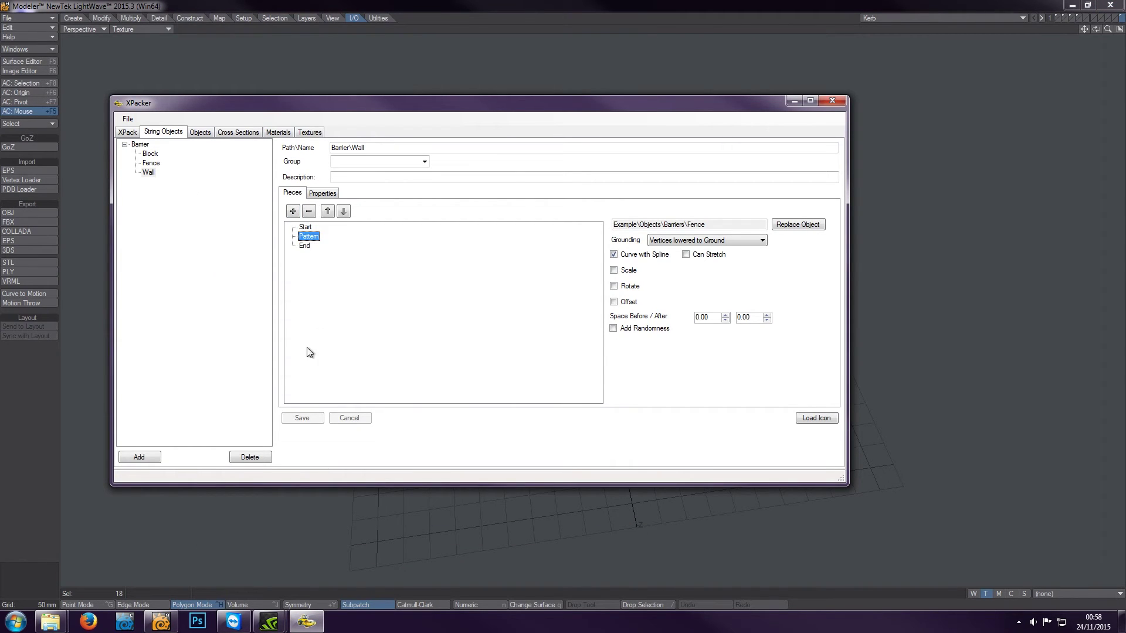
pyautogui.click(292, 211)
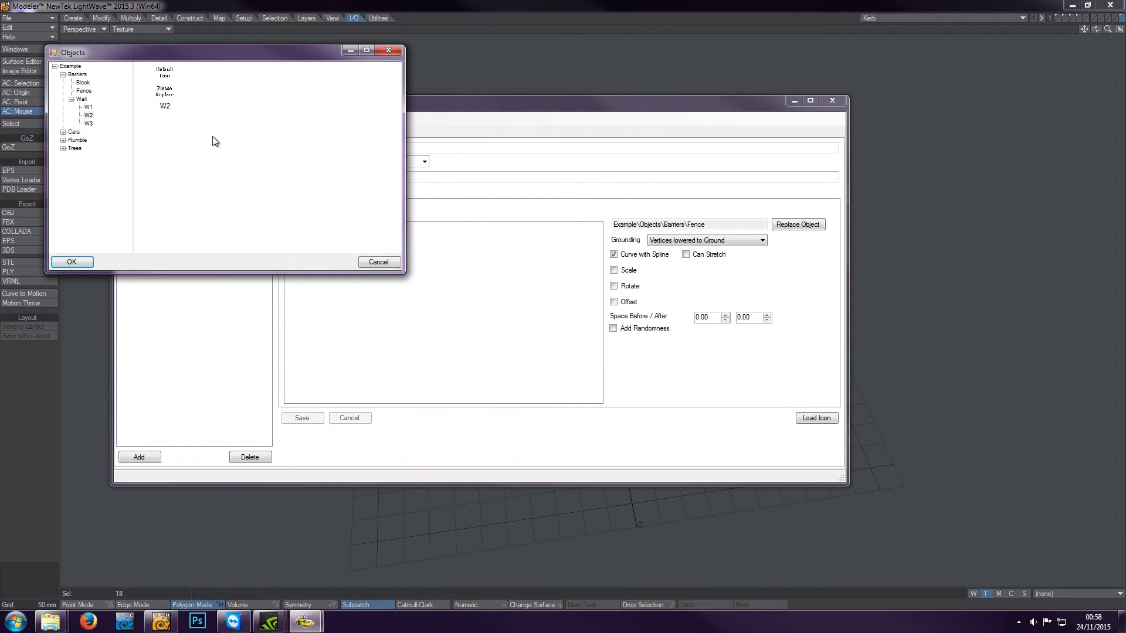
pyautogui.click(162, 92)
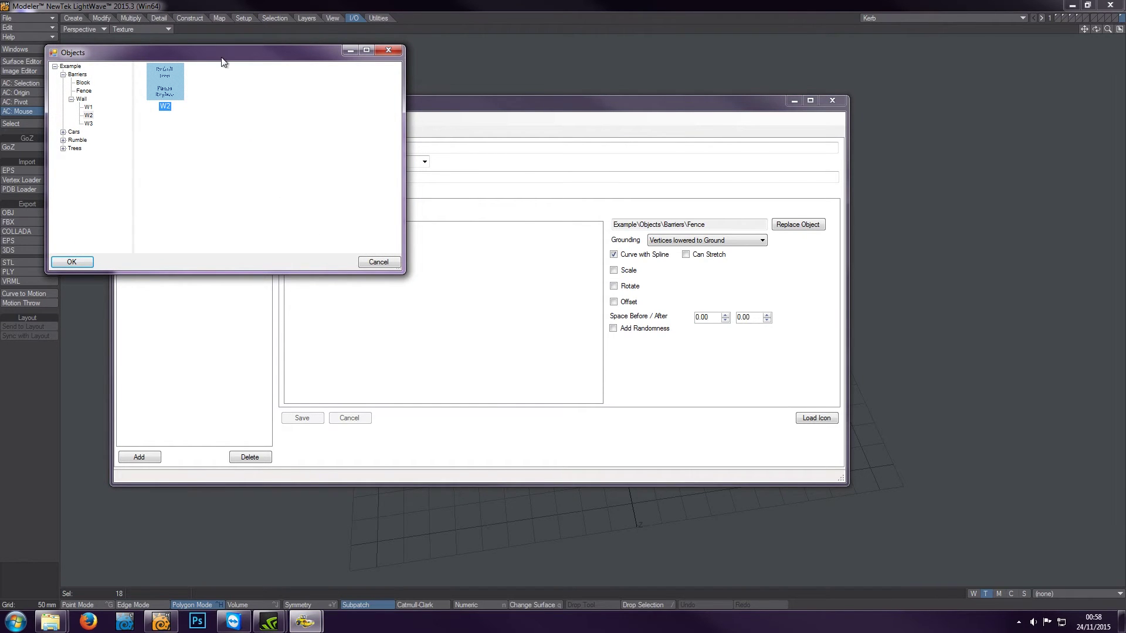
pyautogui.moveTo(221, 57); pyautogui.dragTo(331, 112)
pyautogui.click(197, 319)
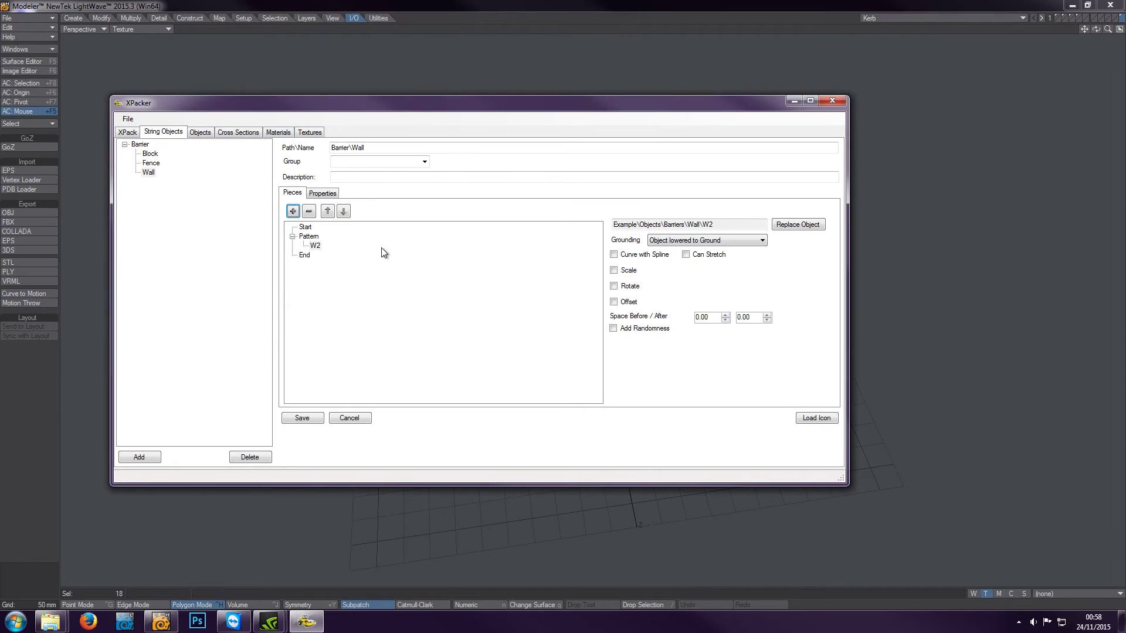
# Step: Add the W1 object from Barriers\Wall to the Start of the Wall string object
pyautogui.click(317, 246)
pyautogui.click(305, 227)
pyautogui.click(292, 211)
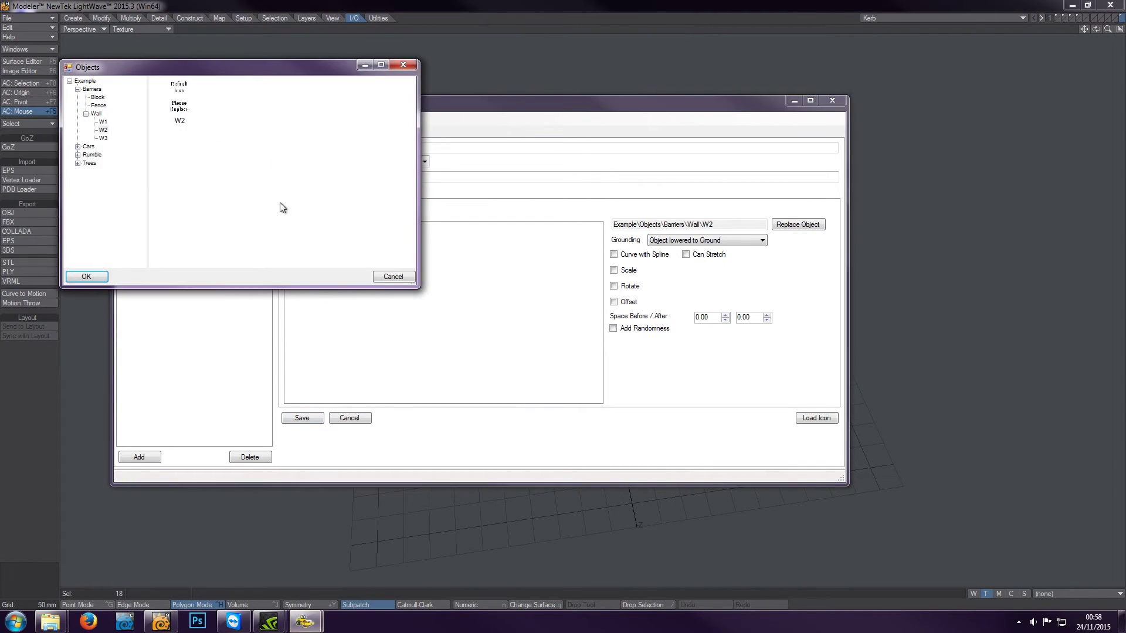
pyautogui.click(103, 122)
pyautogui.moveTo(201, 71); pyautogui.dragTo(296, 98)
pyautogui.click(280, 134)
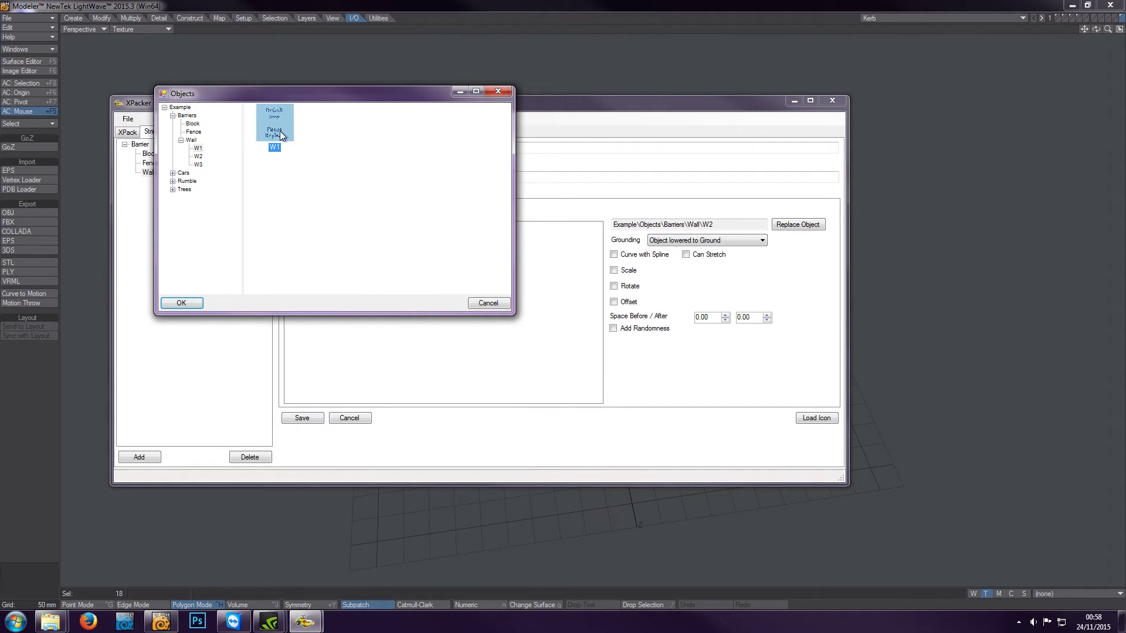
pyautogui.click(192, 302)
# Step: Add the W3 object from Barriers\Wall to the End of the Wall string object and save
pyautogui.click(293, 211)
pyautogui.click(118, 152)
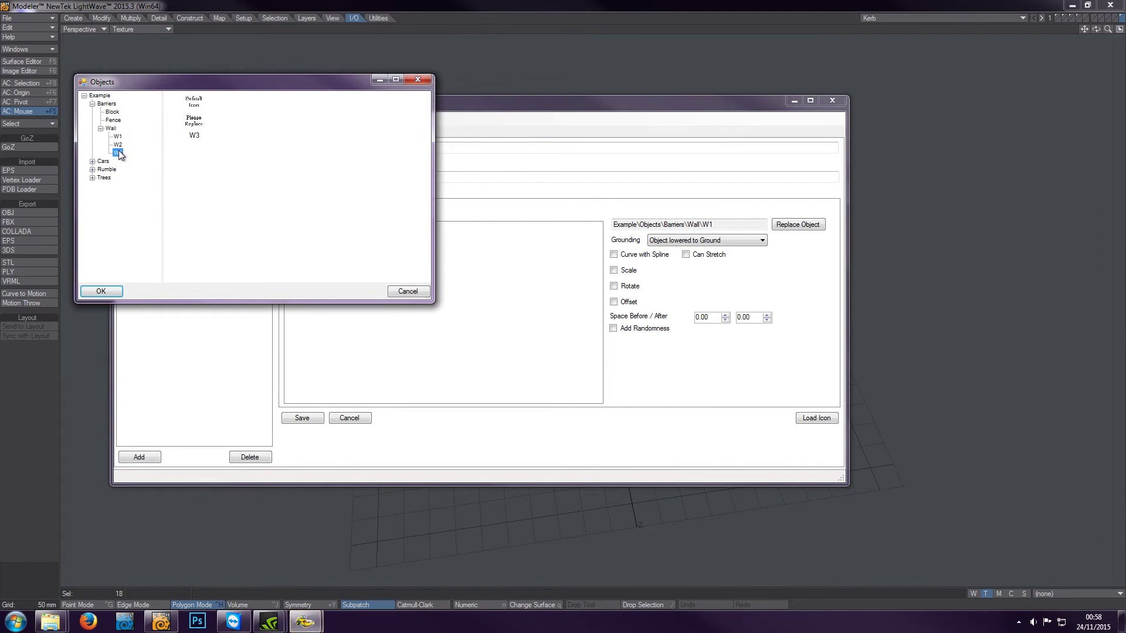
pyautogui.click(191, 119)
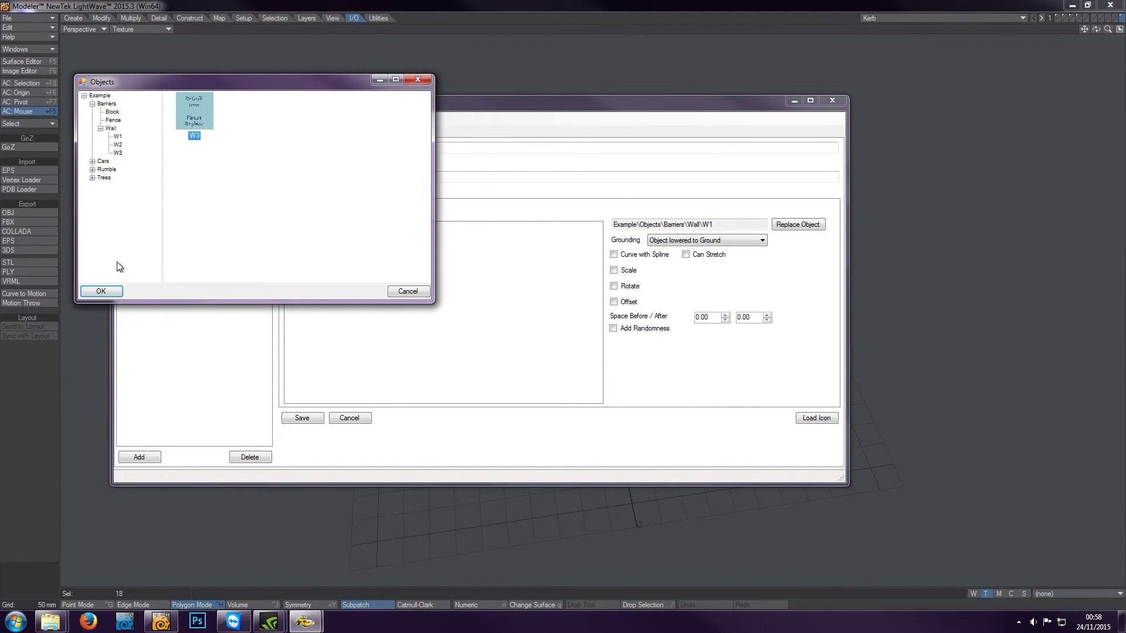
pyautogui.click(101, 290)
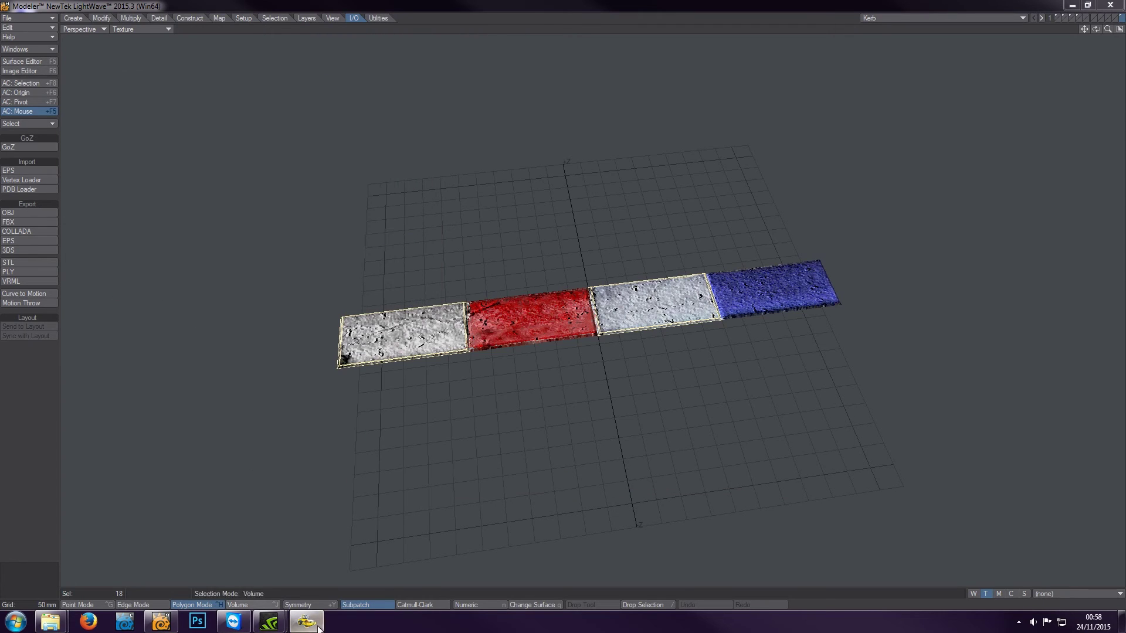
pyautogui.click(317, 626)
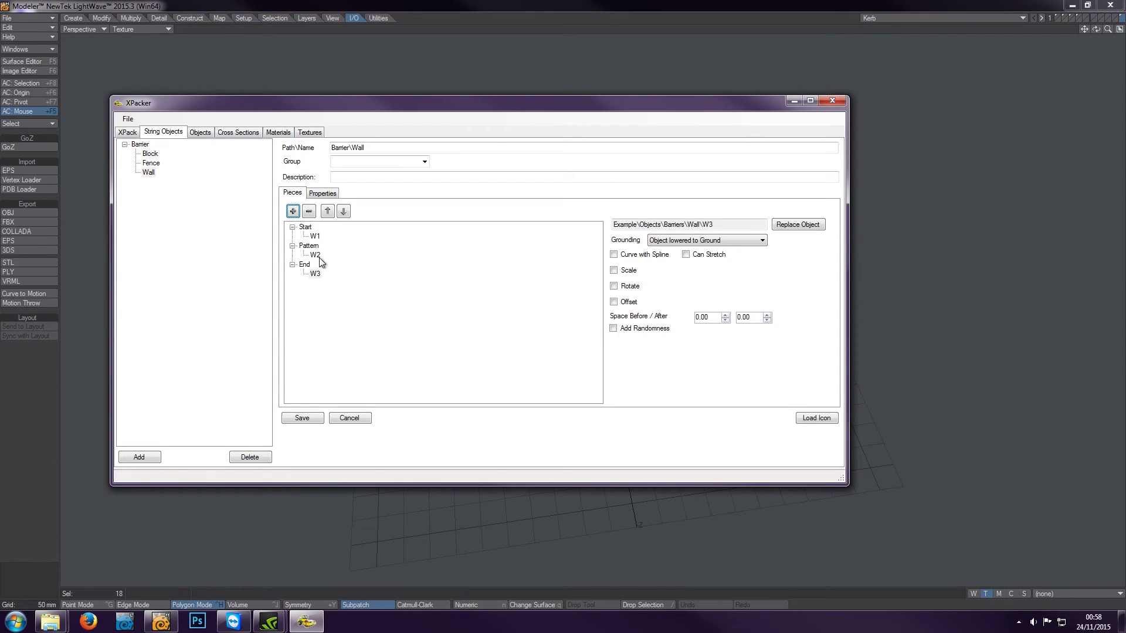
pyautogui.click(305, 417)
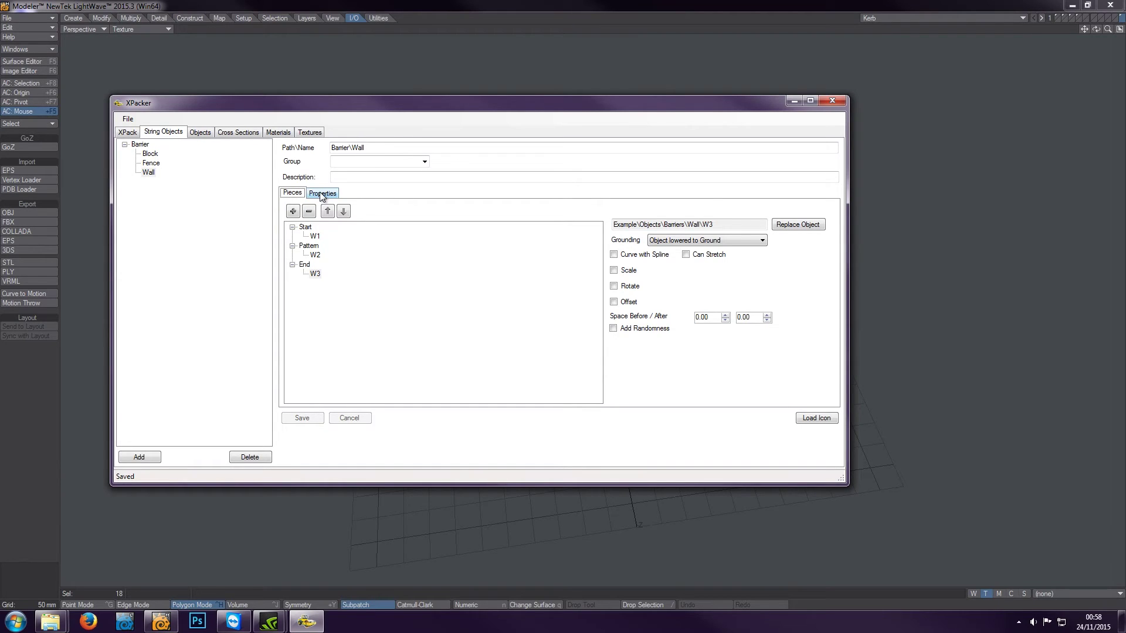
# Step: Enable Curve with Spline for the W1 and W2 pieces of the Wall string object and save
pyautogui.click(304, 226)
pyautogui.click(614, 254)
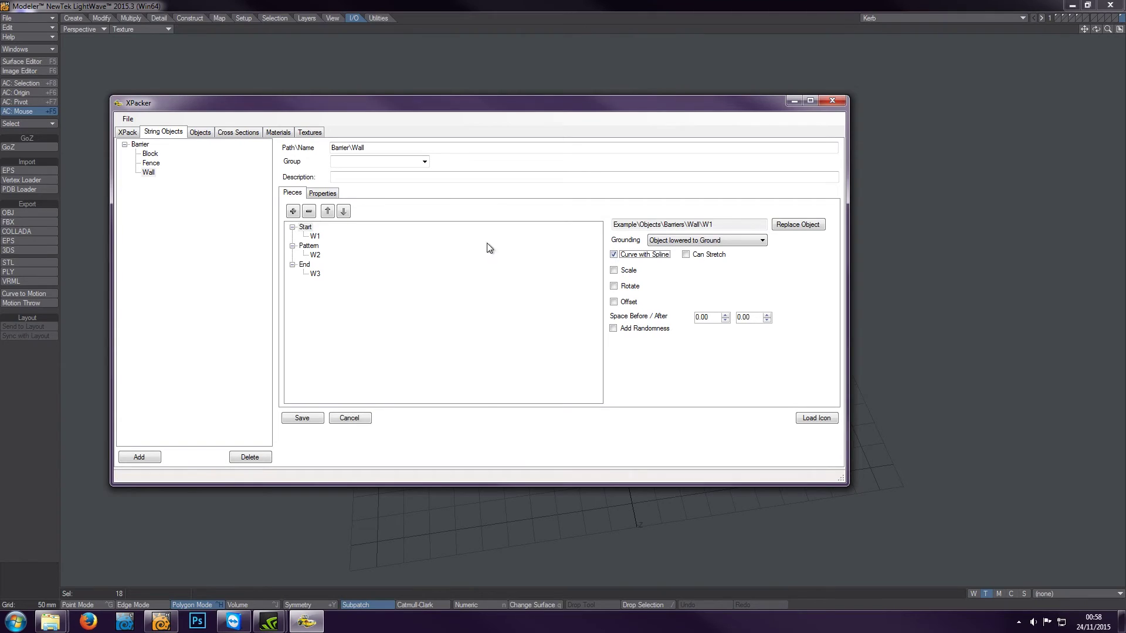
pyautogui.click(315, 236)
pyautogui.click(315, 255)
pyautogui.click(615, 254)
pyautogui.click(304, 264)
pyautogui.click(615, 255)
pyautogui.click(317, 273)
pyautogui.click(315, 255)
pyautogui.click(315, 236)
pyautogui.click(315, 257)
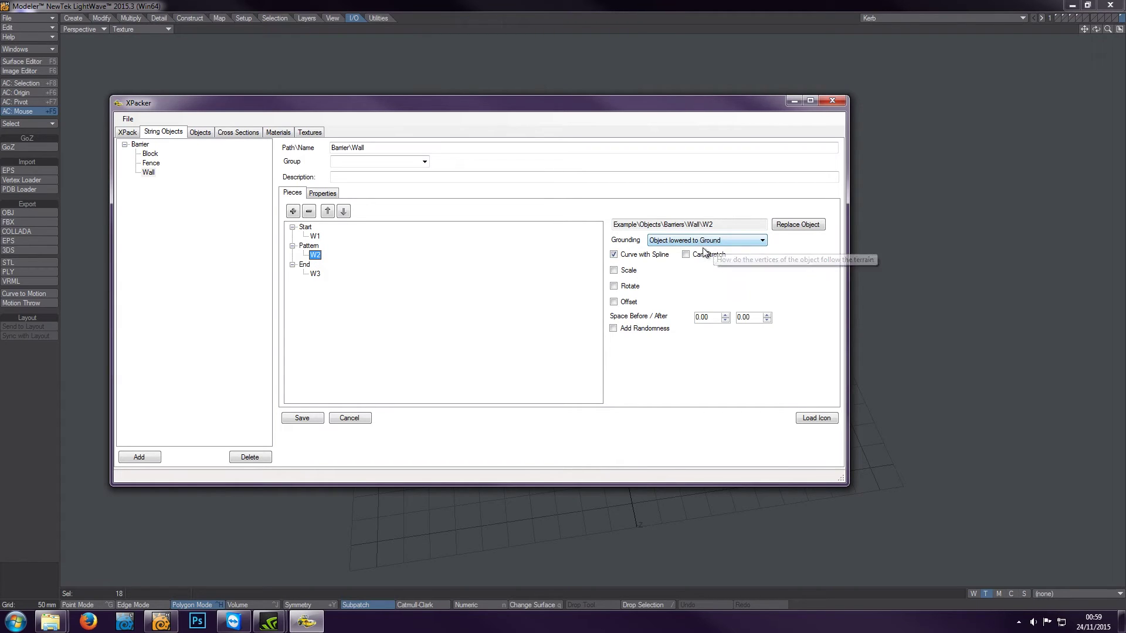
pyautogui.click(311, 246)
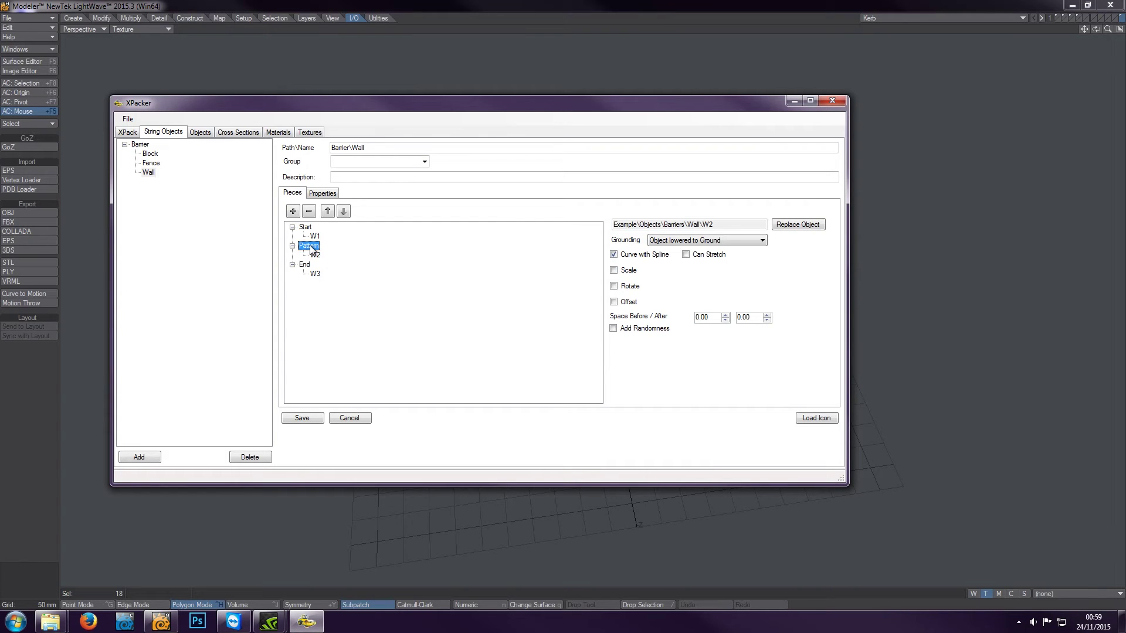
pyautogui.click(308, 228)
pyautogui.click(302, 418)
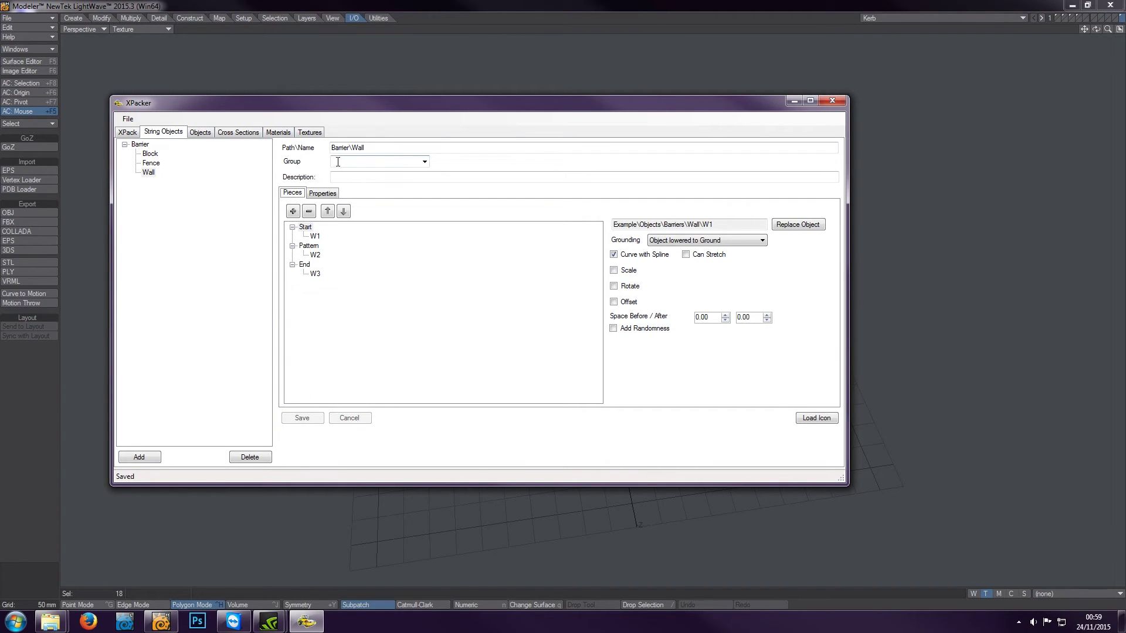
# Step: Assign the Wall string object to the Barriers group, enable Curve with Spline for its W3 piece, and save
pyautogui.write('Ba\\')
pyautogui.click(328, 420)
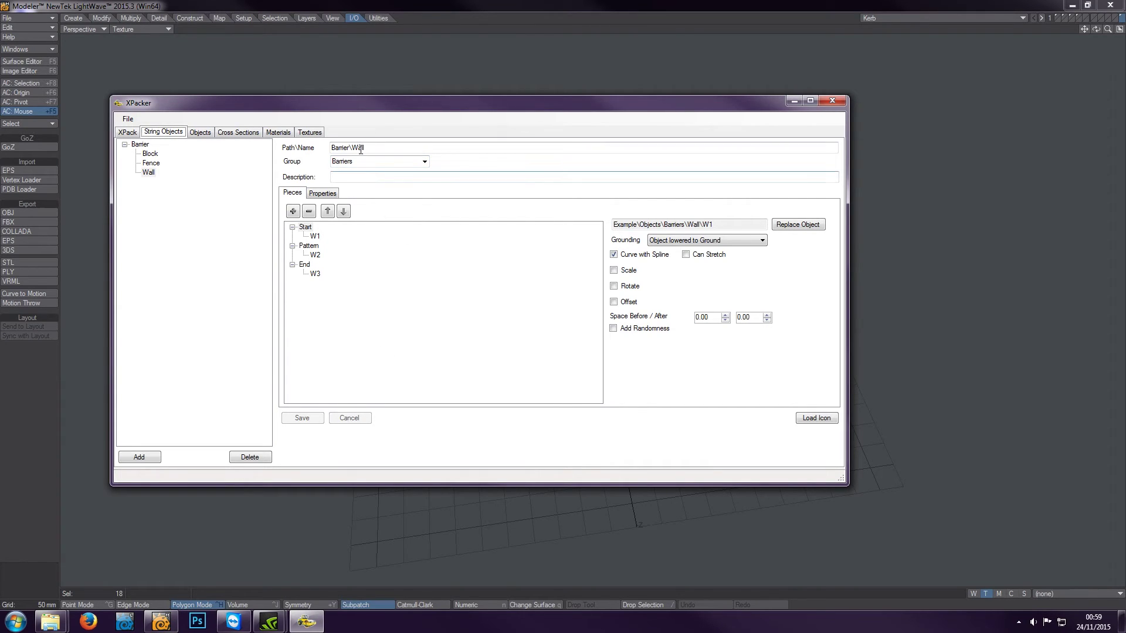
pyautogui.click(376, 161)
pyautogui.click(315, 274)
pyautogui.click(614, 255)
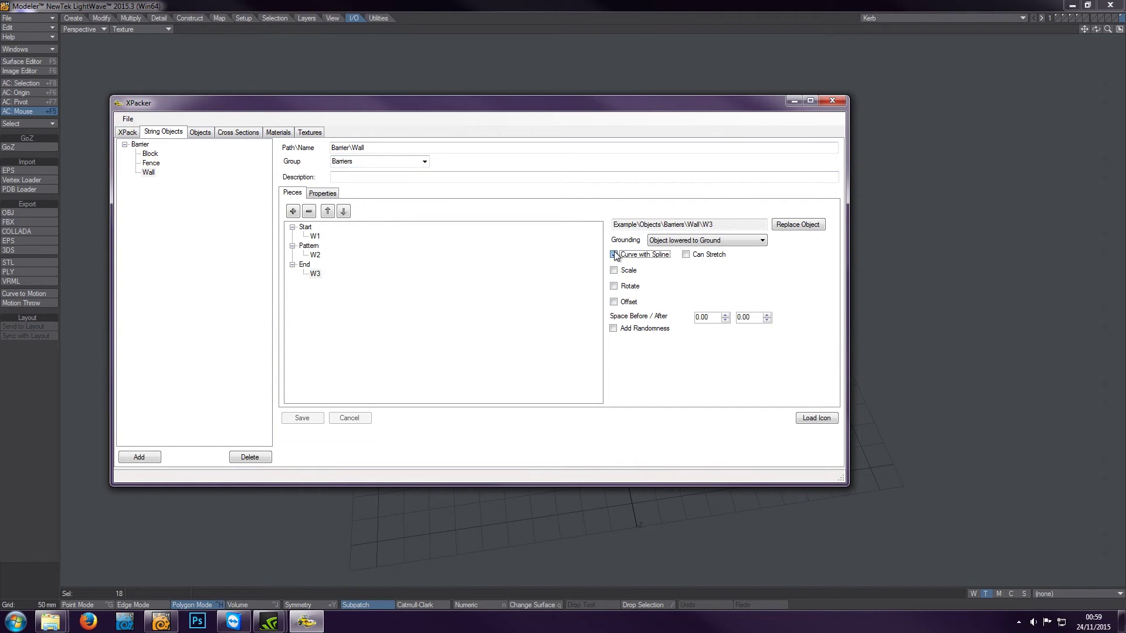
pyautogui.click(300, 418)
# Step: Create a new string object named Rumble\Kerb in the Rumble group and save it
pyautogui.click(146, 458)
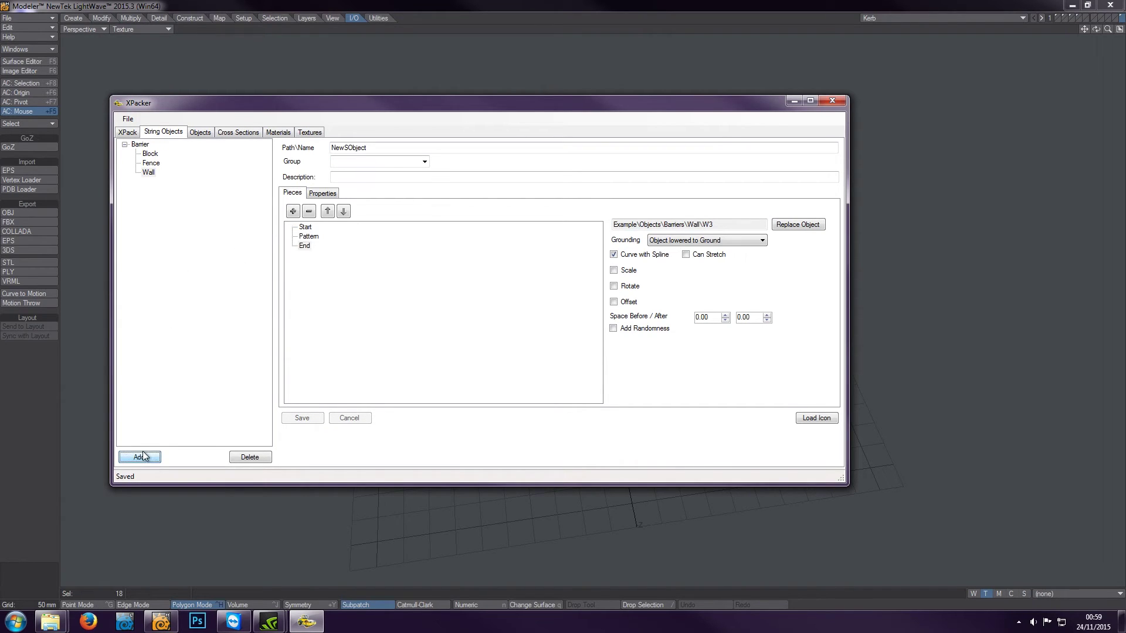
pyautogui.moveTo(377, 148); pyautogui.dragTo(310, 149)
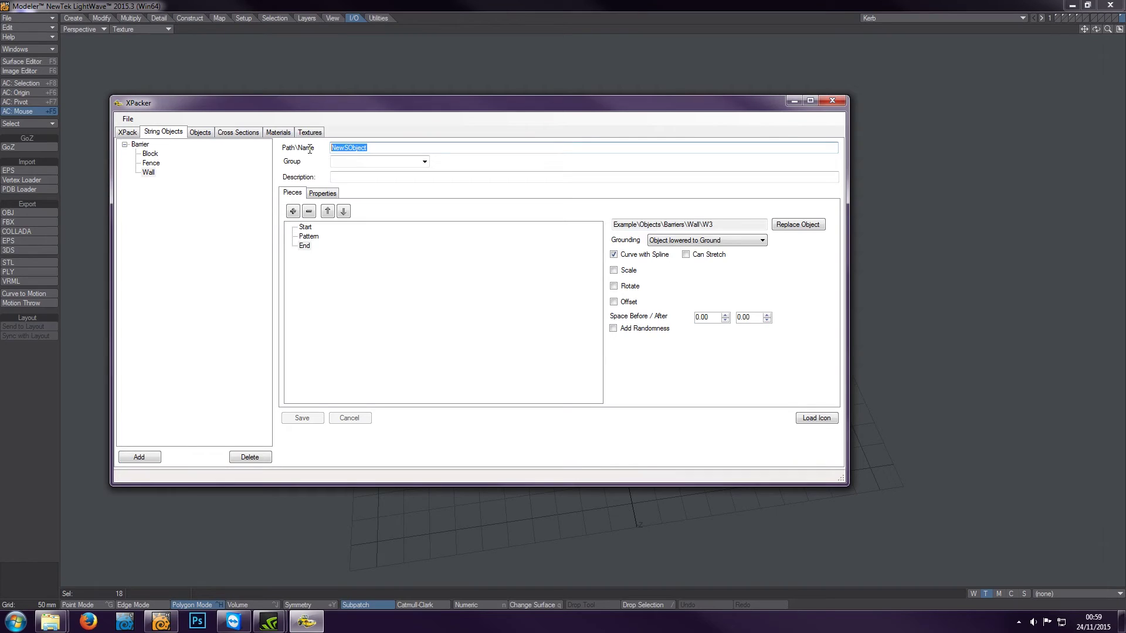
pyautogui.write('Rumble\\Kerb')
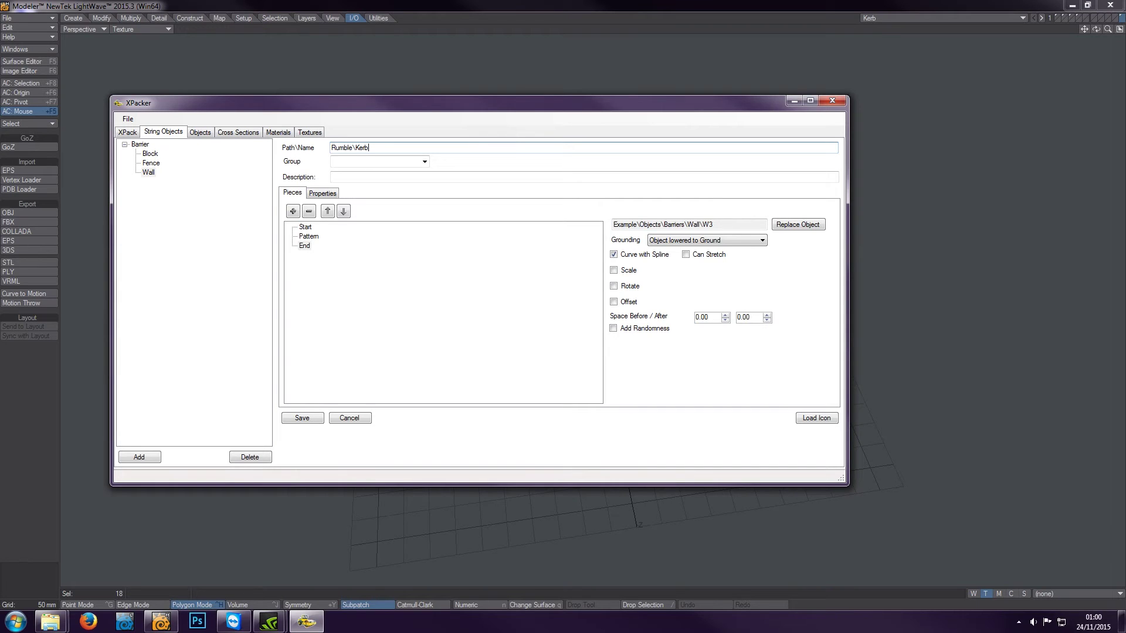
pyautogui.press('Tab')
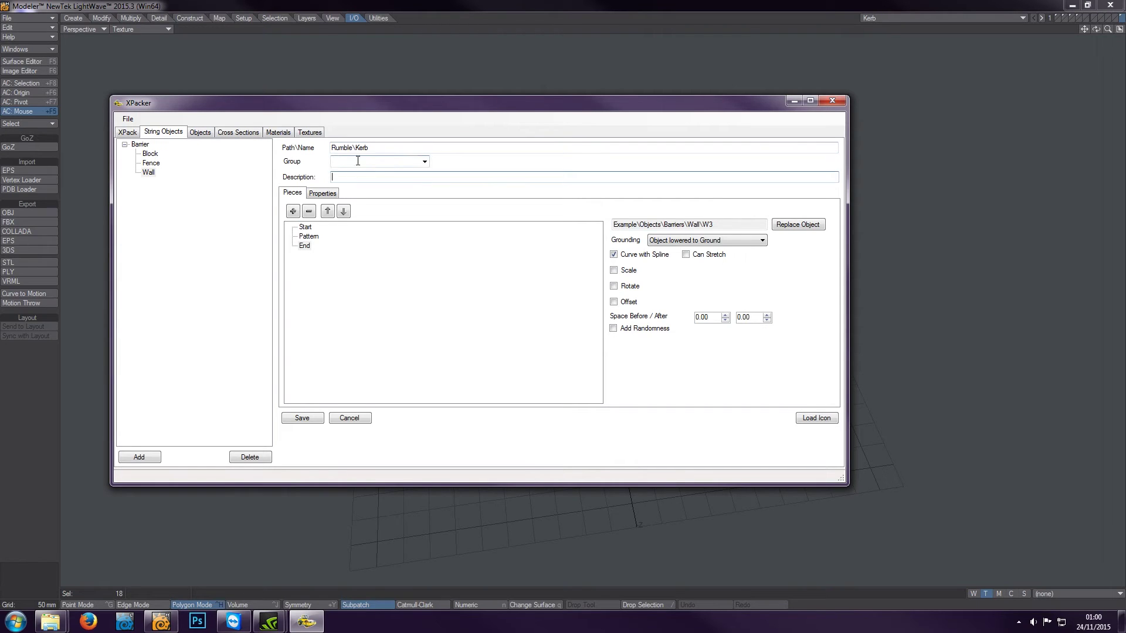
pyautogui.click(424, 162)
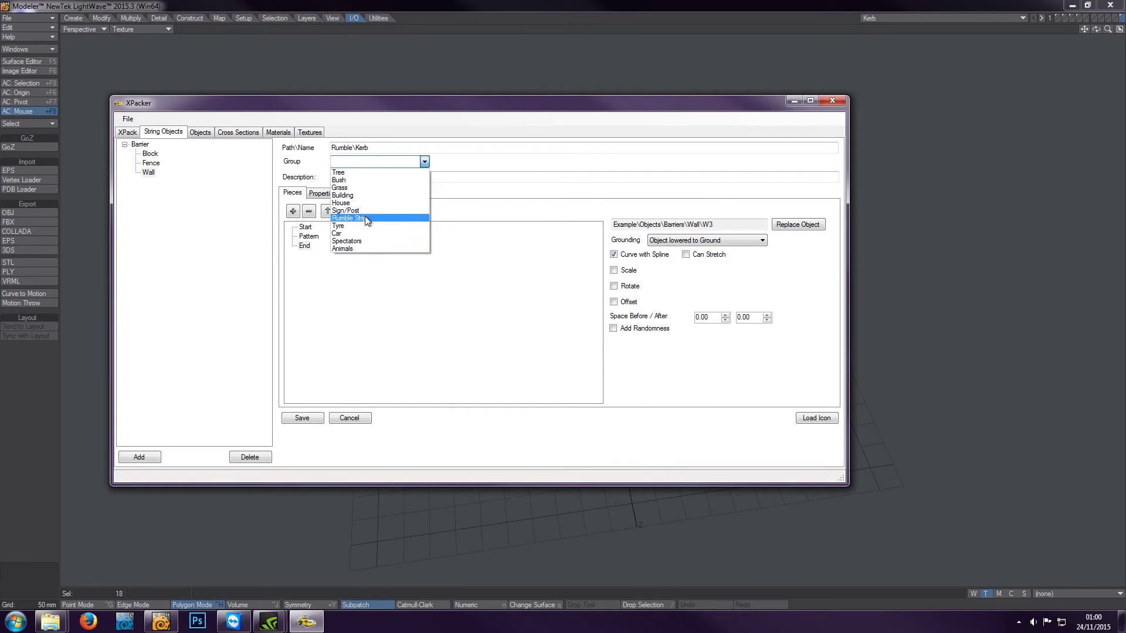
pyautogui.click(352, 162)
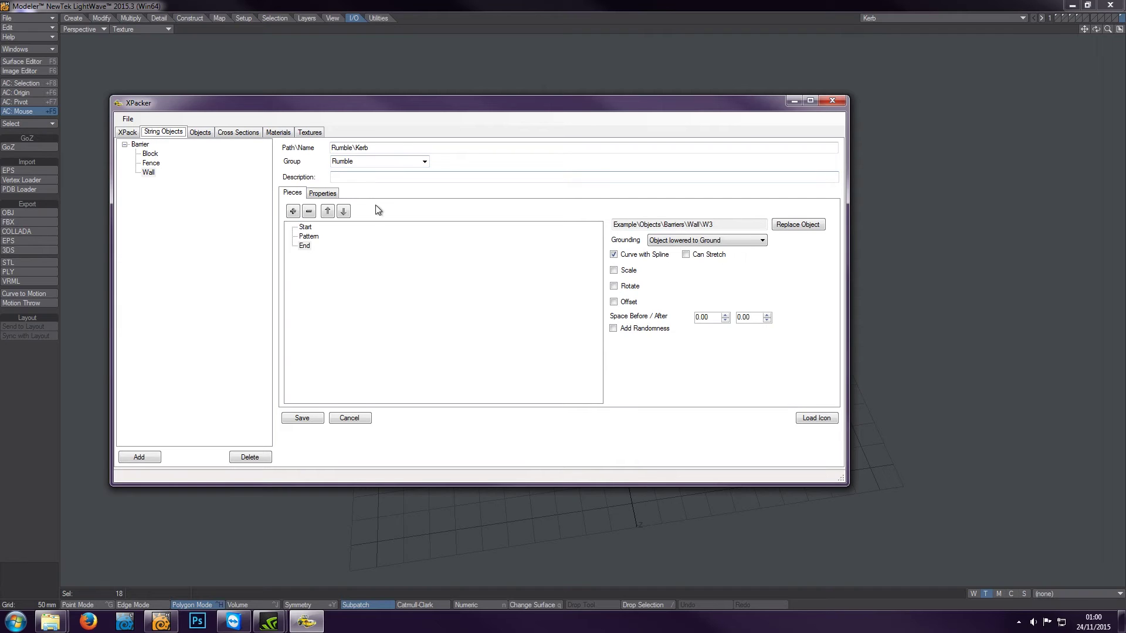
pyautogui.click(303, 418)
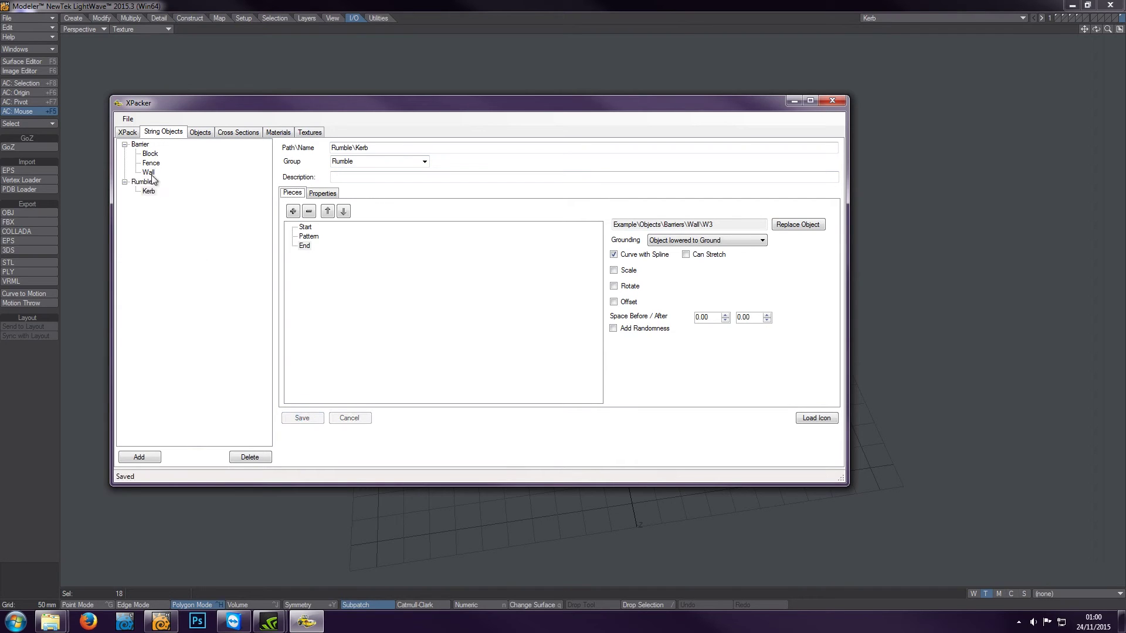
# Step: Add the 1 white object from Rumble to the Pattern of the Kerb string object
pyautogui.click(309, 237)
pyautogui.click(294, 216)
pyautogui.click(300, 229)
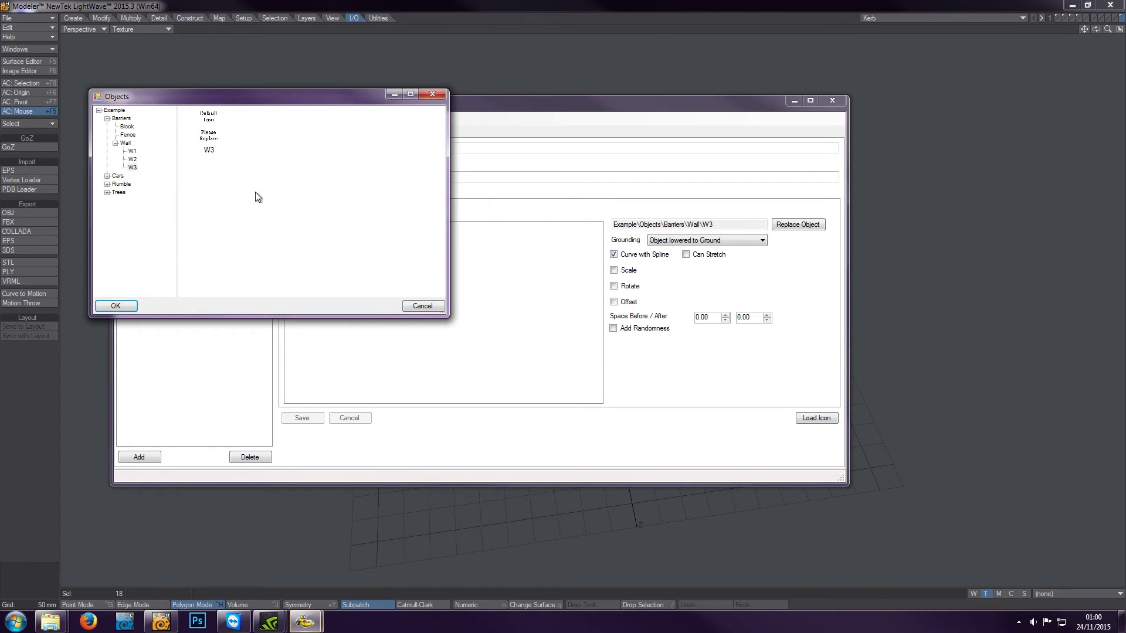
pyautogui.click(107, 119)
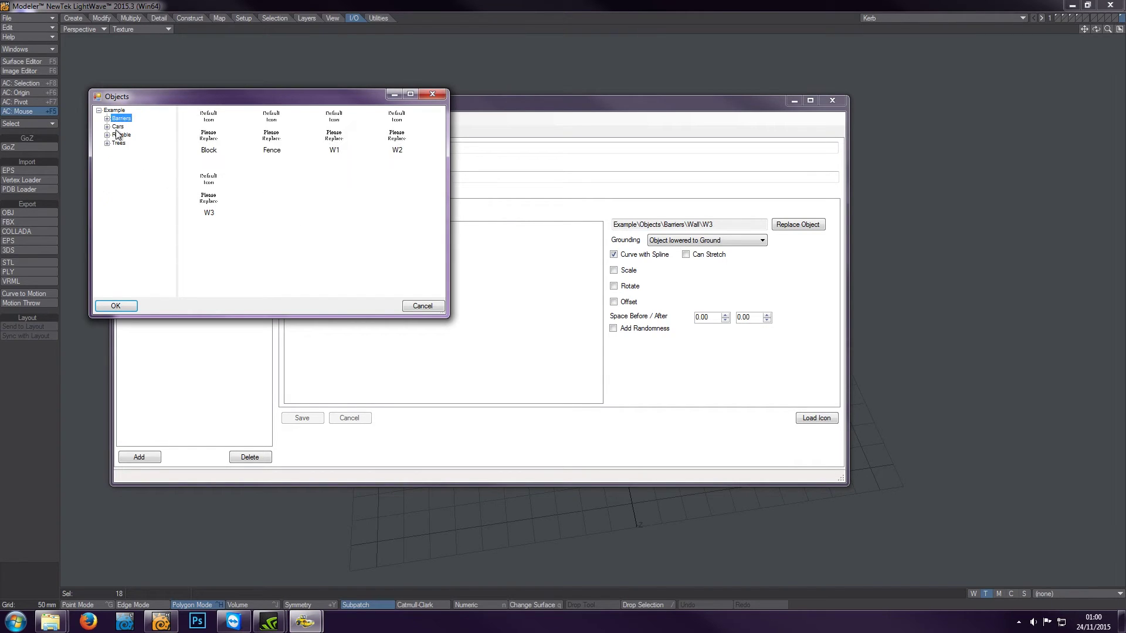
pyautogui.click(107, 134)
pyautogui.click(122, 134)
pyautogui.click(207, 125)
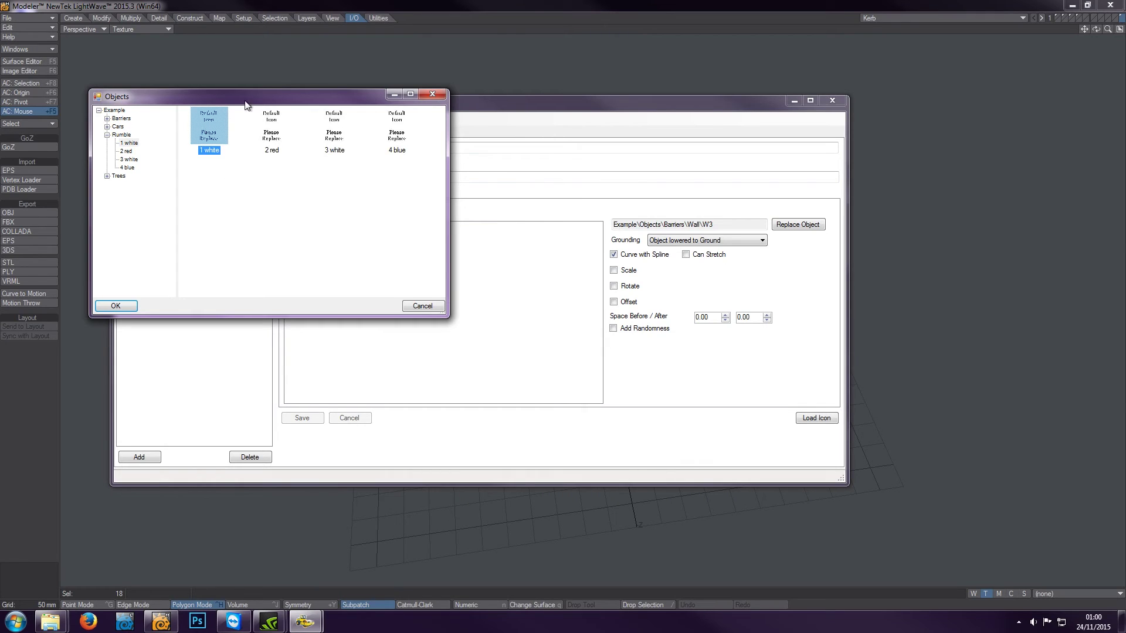
pyautogui.moveTo(245, 98); pyautogui.dragTo(272, 115)
pyautogui.click(142, 322)
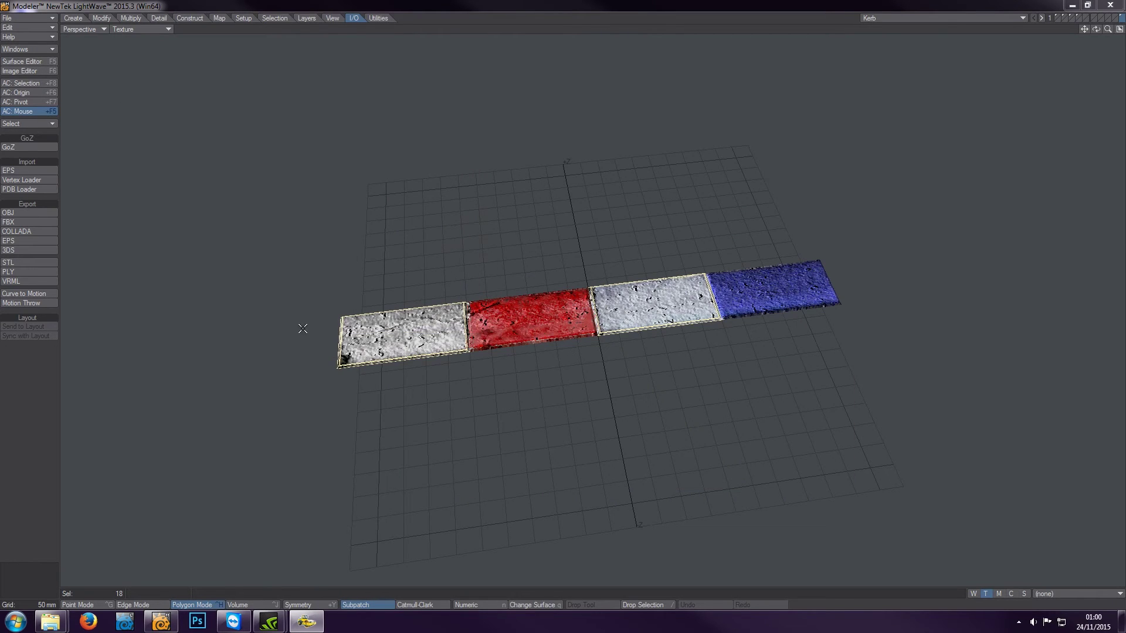
pyautogui.click(305, 623)
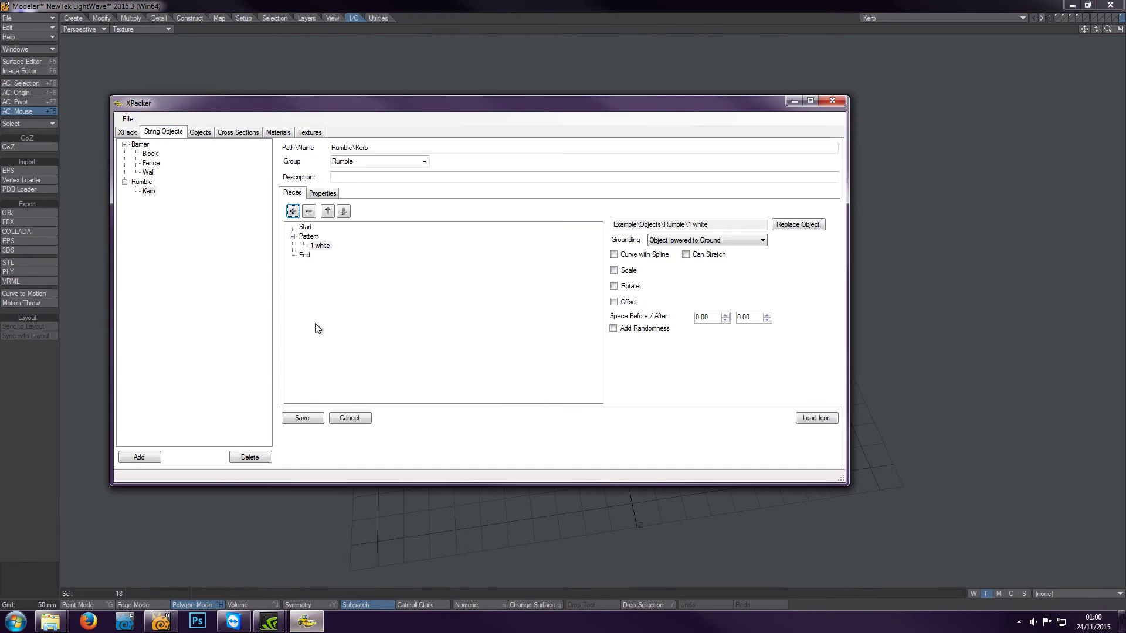
# Step: Add the 2 red and 3 white objects from Rumble to the Kerb string object's Pattern
pyautogui.click(293, 211)
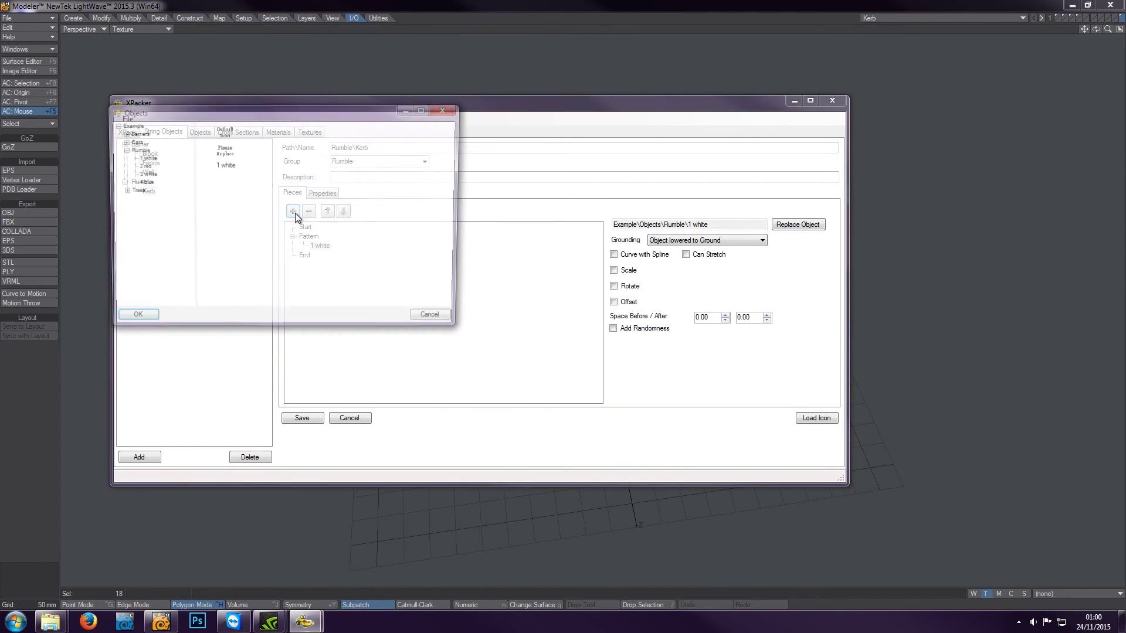
pyautogui.click(140, 166)
pyautogui.doubleClick(224, 149)
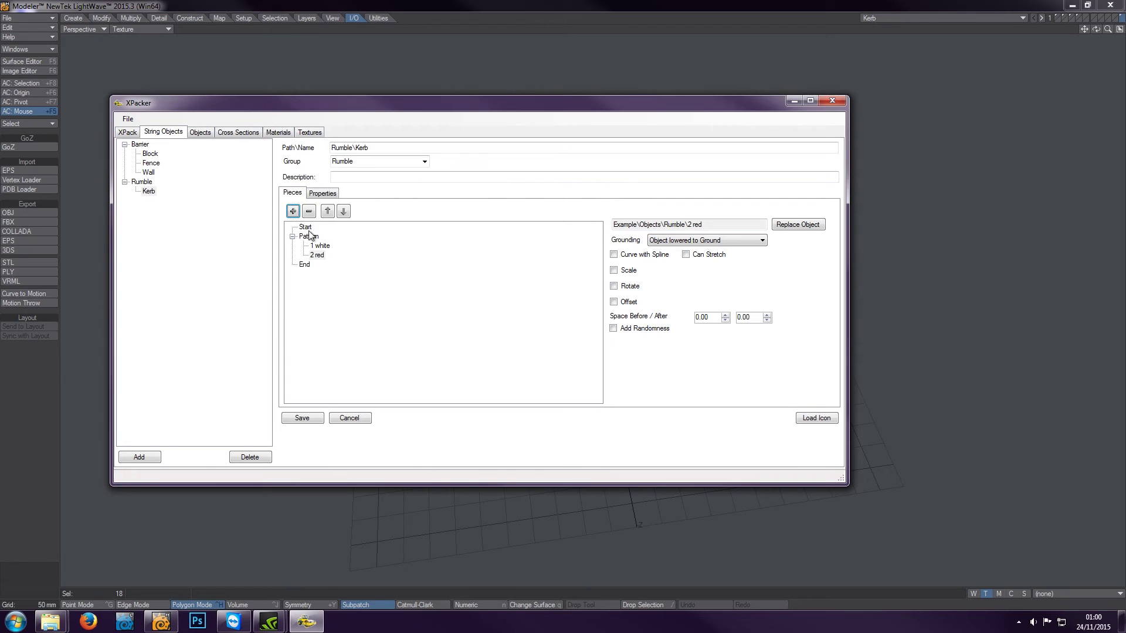
pyautogui.click(293, 211)
pyautogui.click(166, 188)
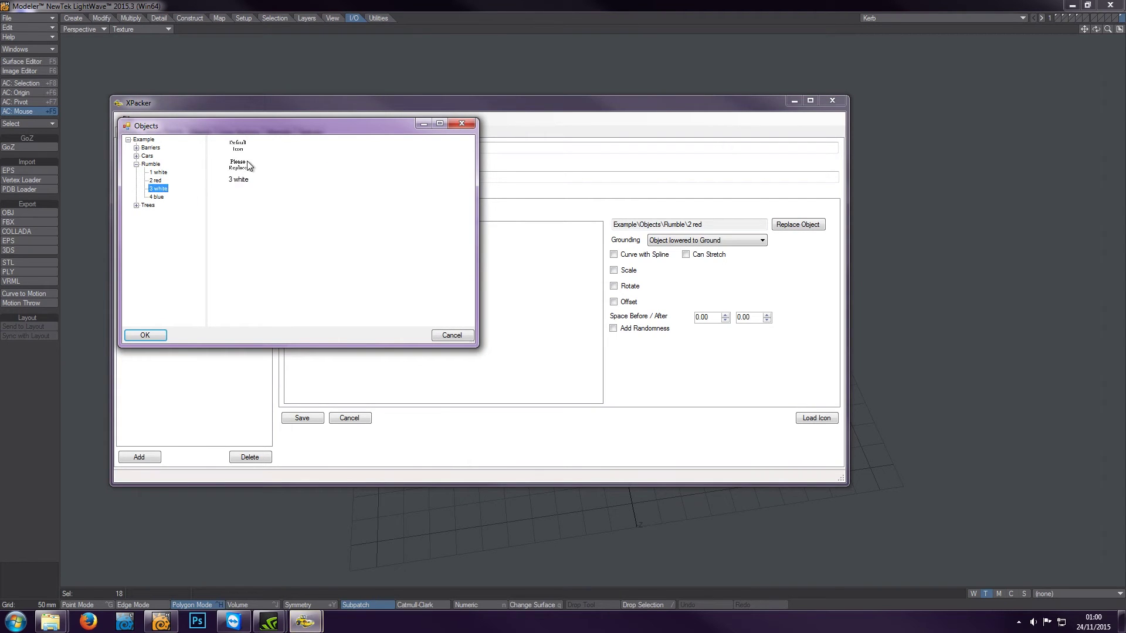
pyautogui.doubleClick(240, 163)
# Step: Add the 4 blue object from Rumble to the Kerb string object's Pattern
pyautogui.click(298, 211)
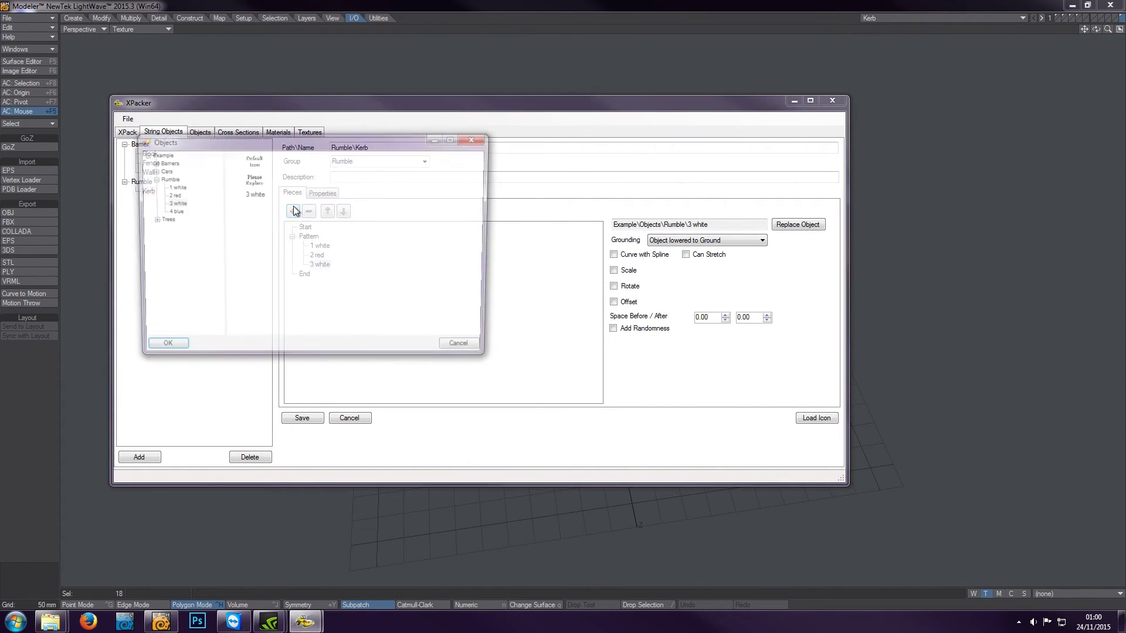
pyautogui.click(171, 211)
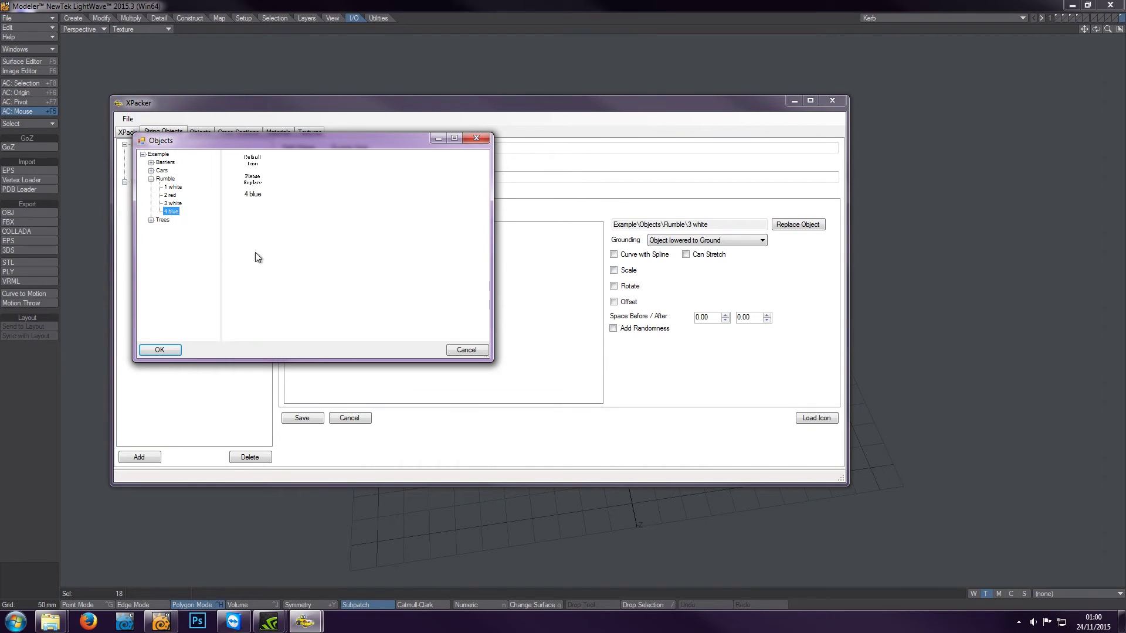
pyautogui.click(258, 181)
pyautogui.doubleClick(258, 177)
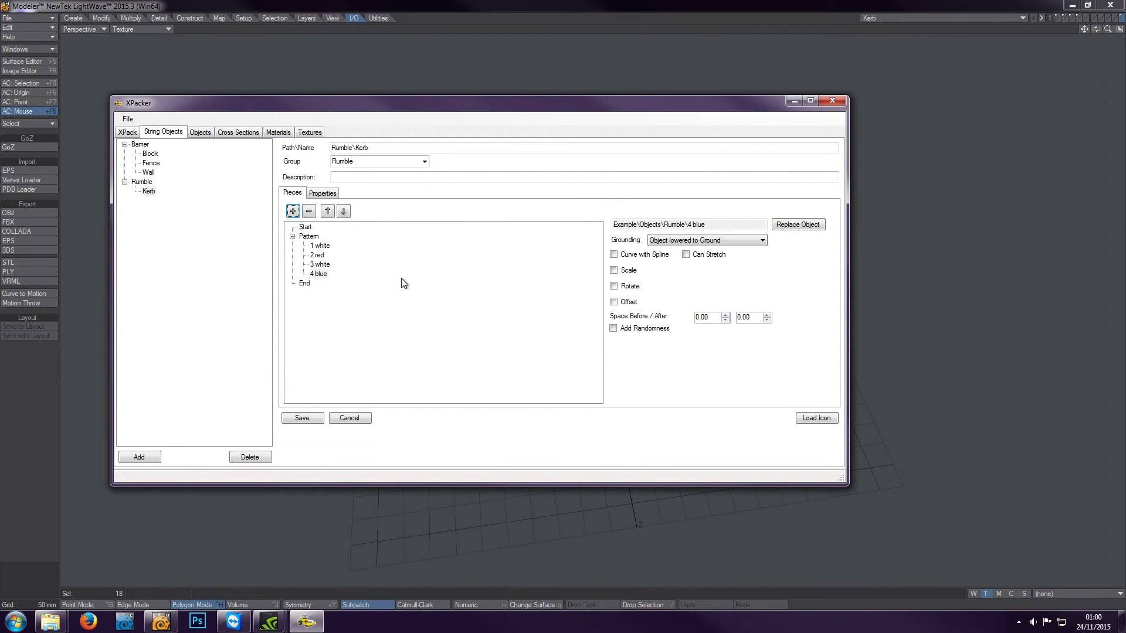
# Step: Enable Curve with Spline for the Kerb's whole Pattern and check the setting on each of its four pieces
pyautogui.click(322, 249)
pyautogui.click(311, 237)
pyautogui.click(613, 255)
pyautogui.click(321, 246)
pyautogui.click(320, 256)
pyautogui.click(323, 265)
pyautogui.click(322, 273)
pyautogui.click(308, 236)
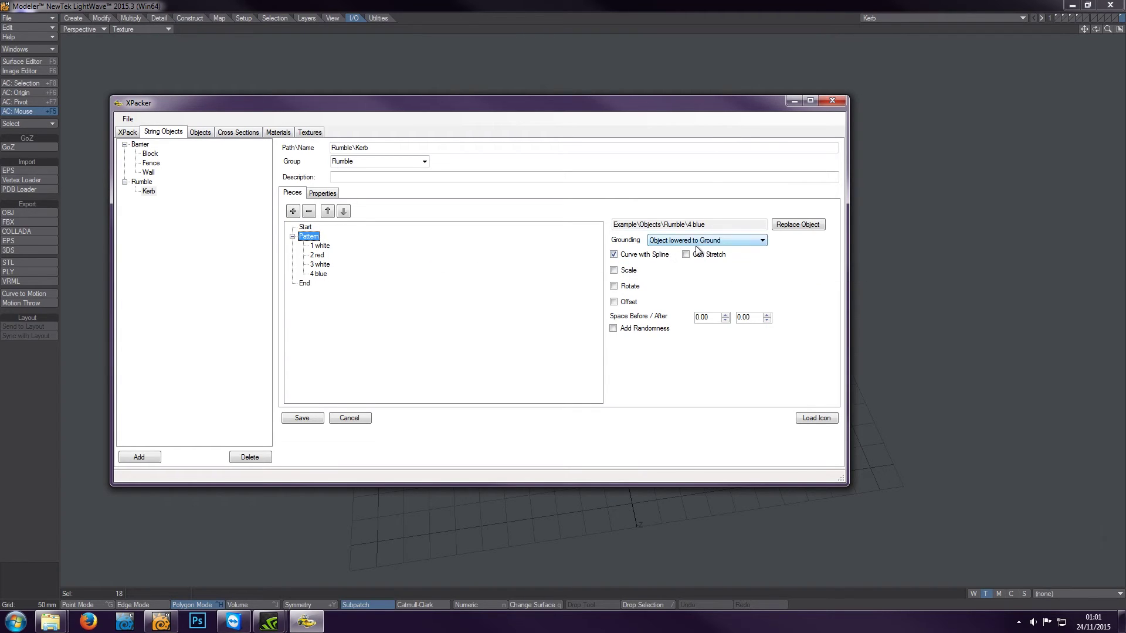
# Step: Set the Grounding of the Kerb's whole Pattern to Vertices lowered to Ground, check each piece, and save the string object
pyautogui.click(737, 242)
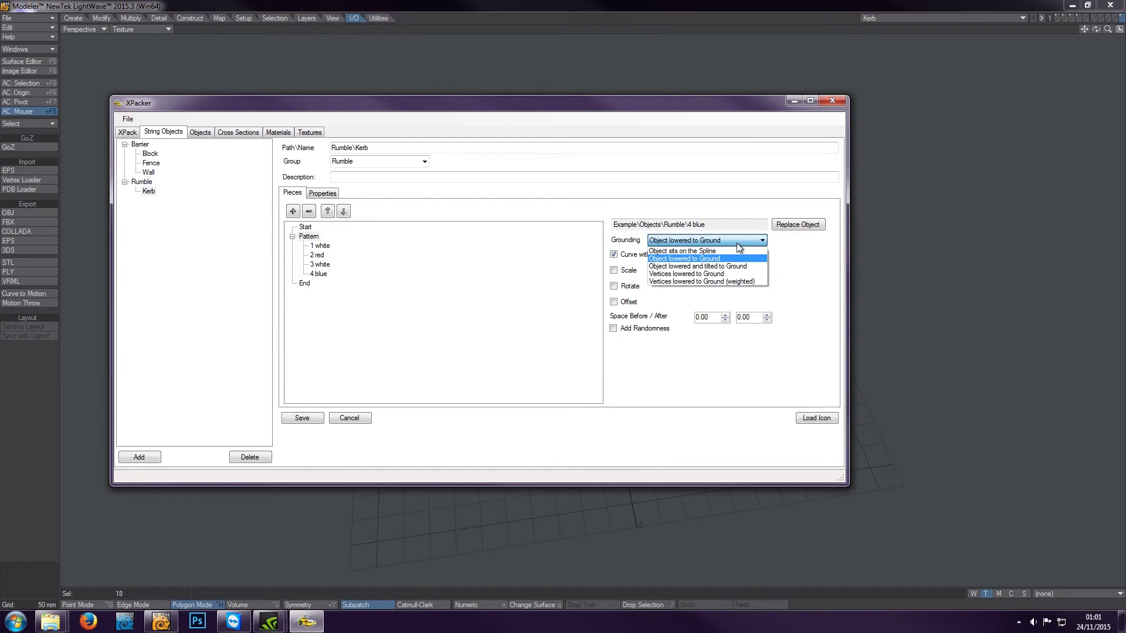
pyautogui.click(721, 275)
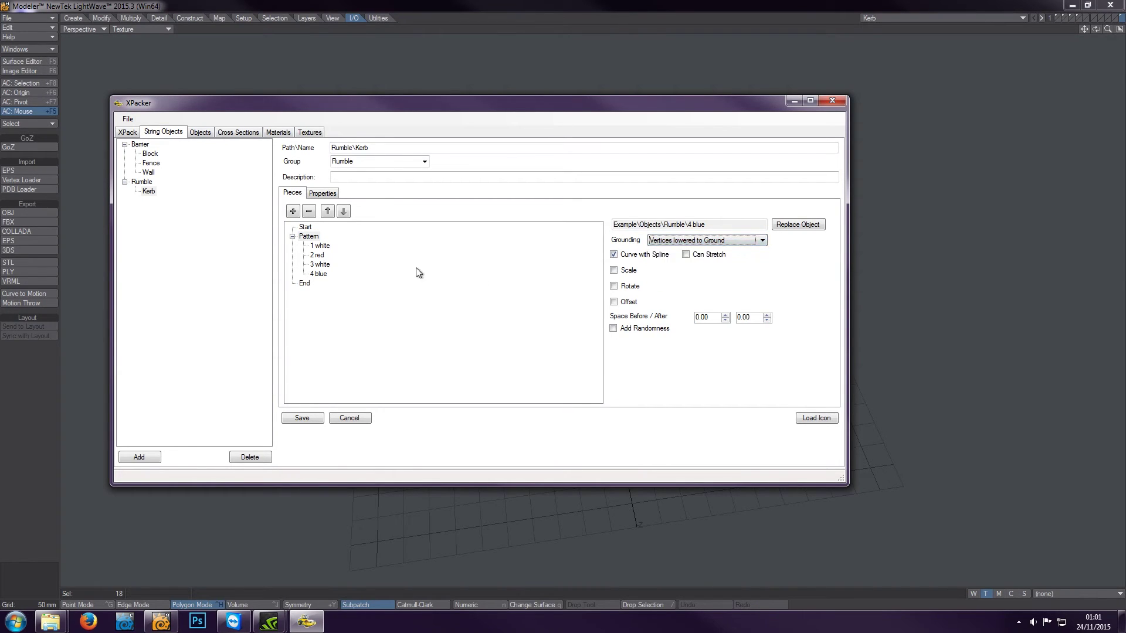
pyautogui.click(320, 247)
pyautogui.click(319, 255)
pyautogui.click(321, 265)
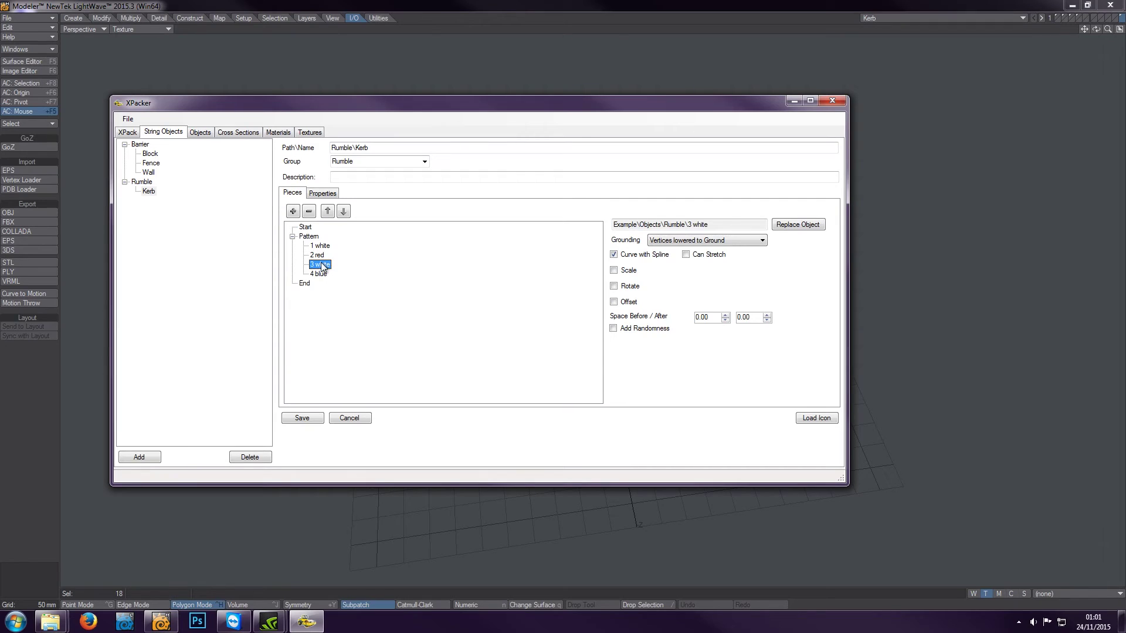
pyautogui.click(320, 274)
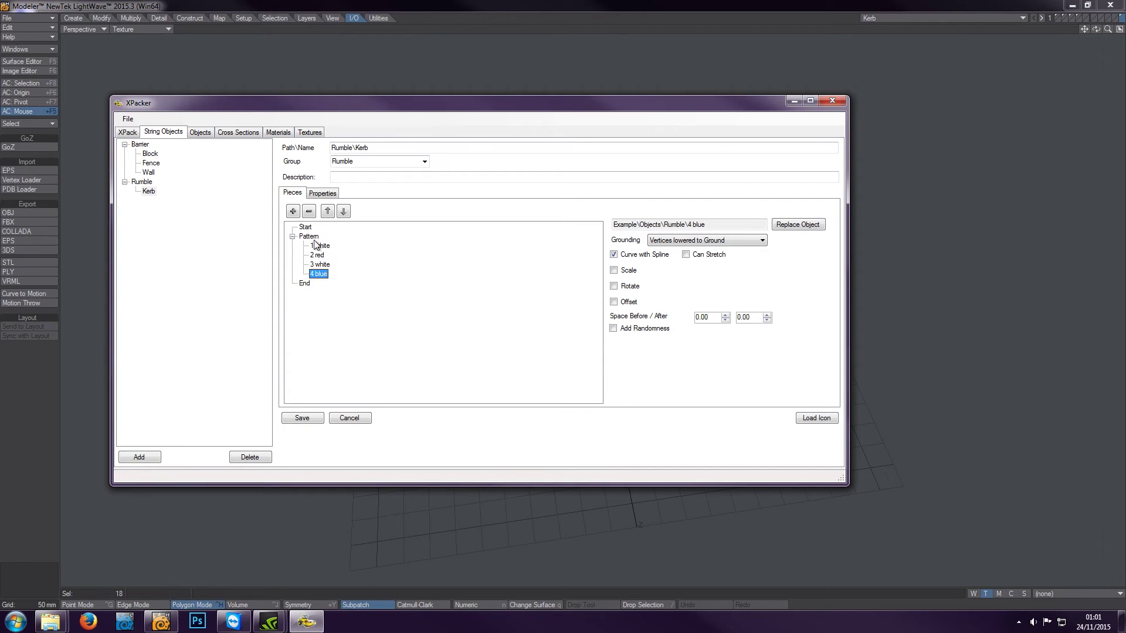
pyautogui.click(302, 417)
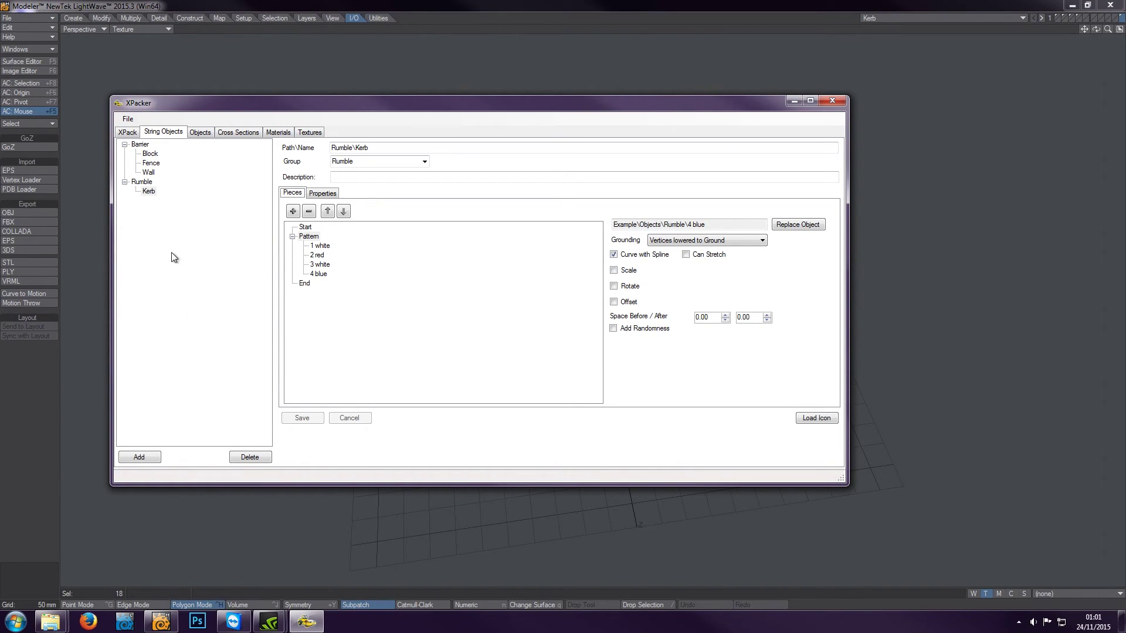
# Step: Review the pieces and settings of the Wall, Kerb, Fence and Block string objects
pyautogui.click(148, 173)
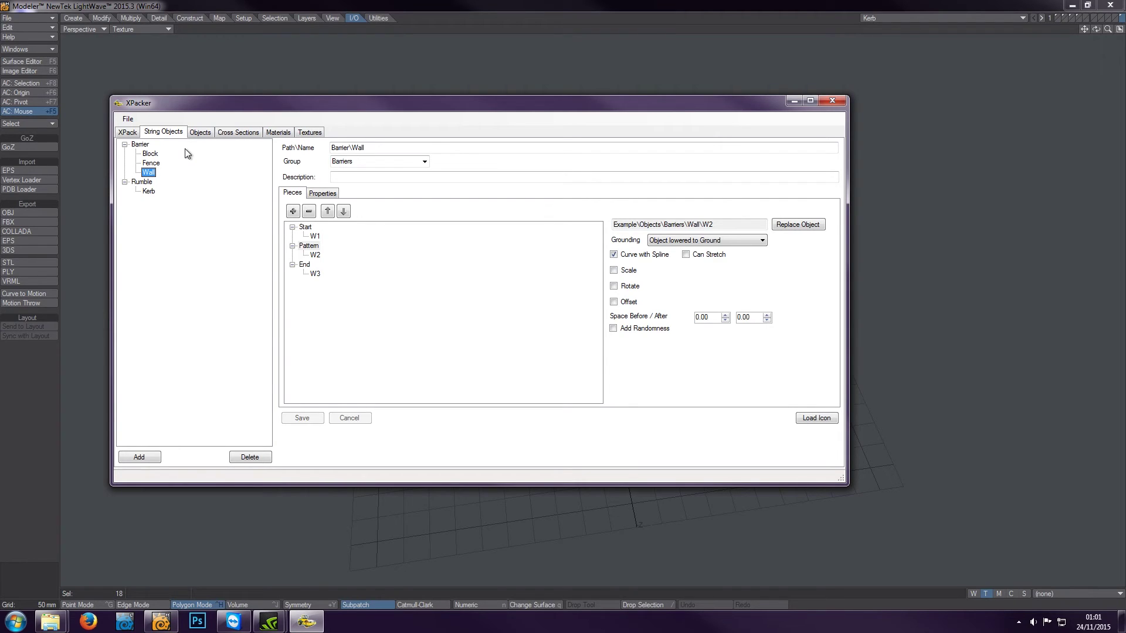
pyautogui.click(128, 119)
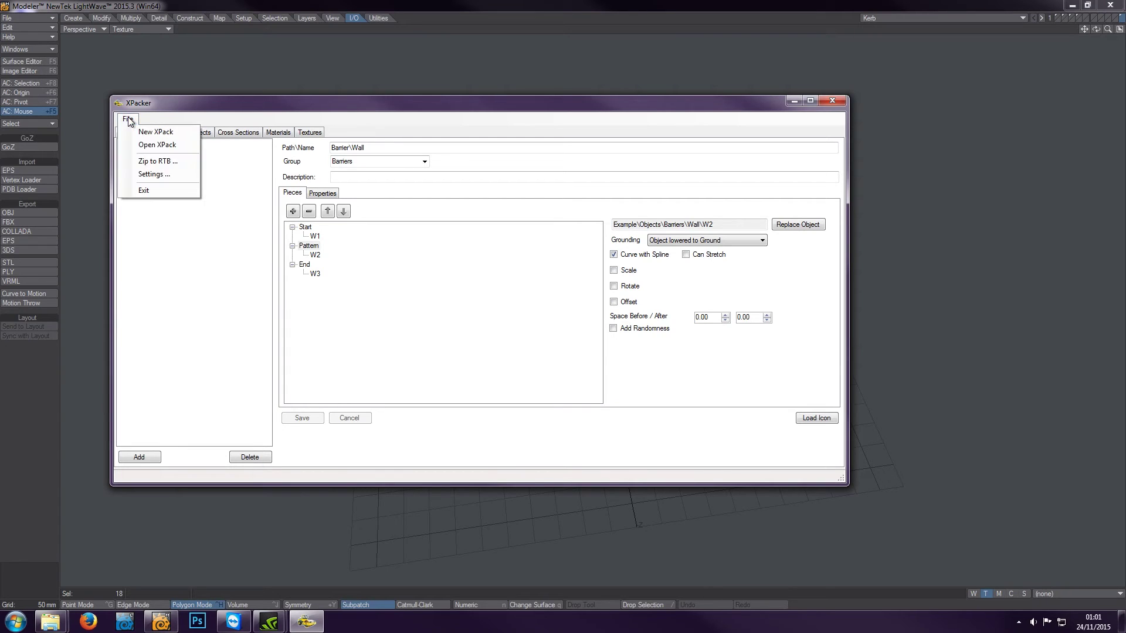
pyautogui.click(146, 162)
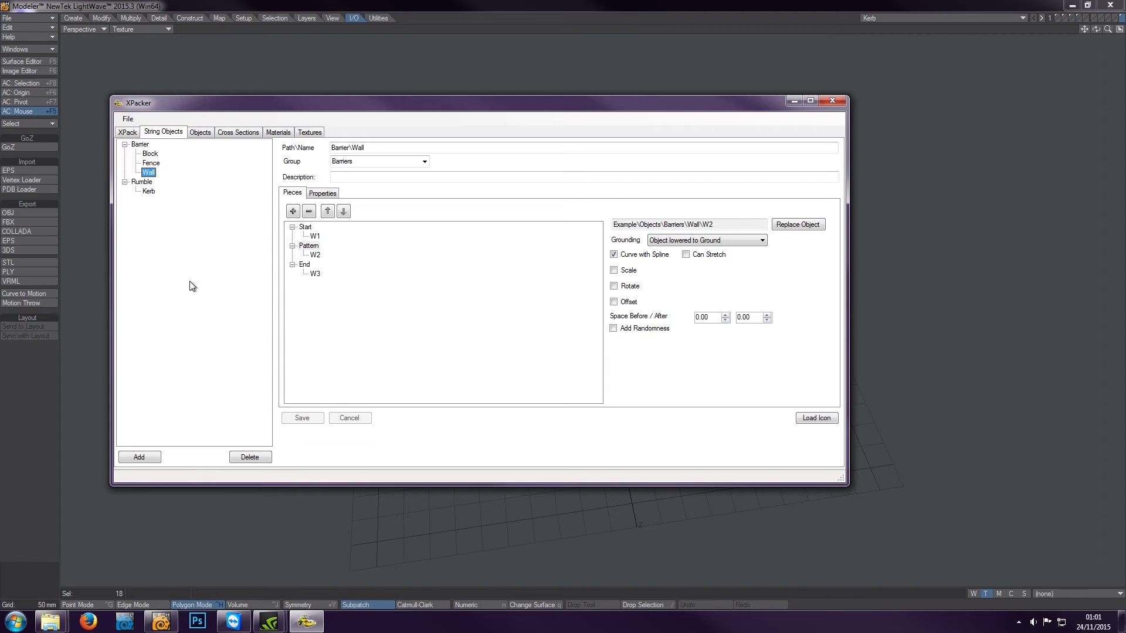
pyautogui.click(149, 193)
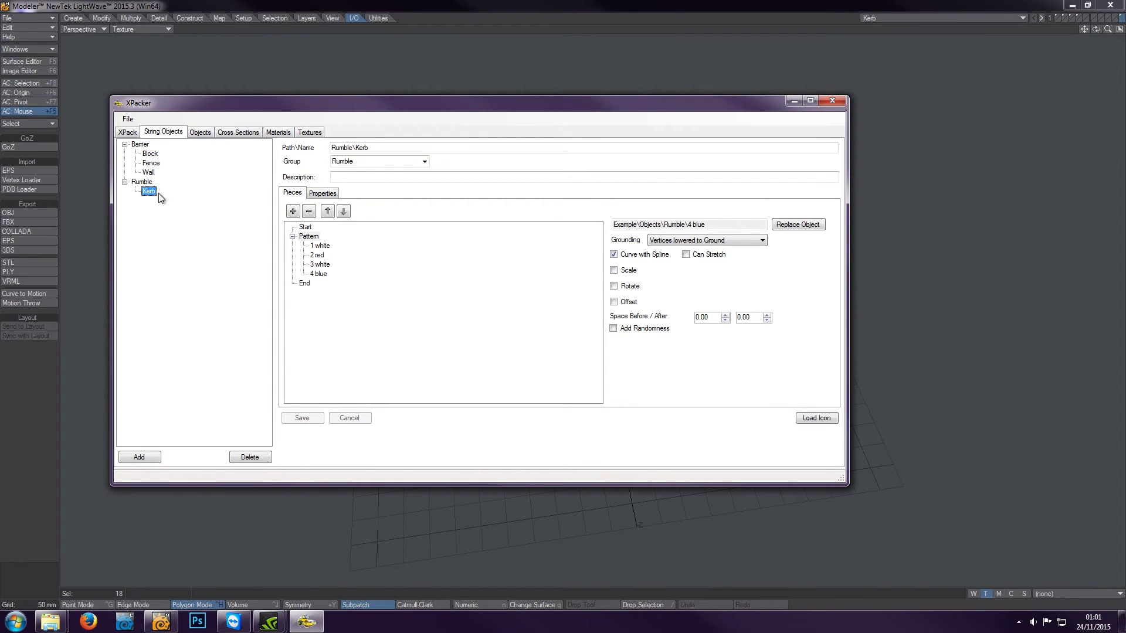
pyautogui.click(149, 172)
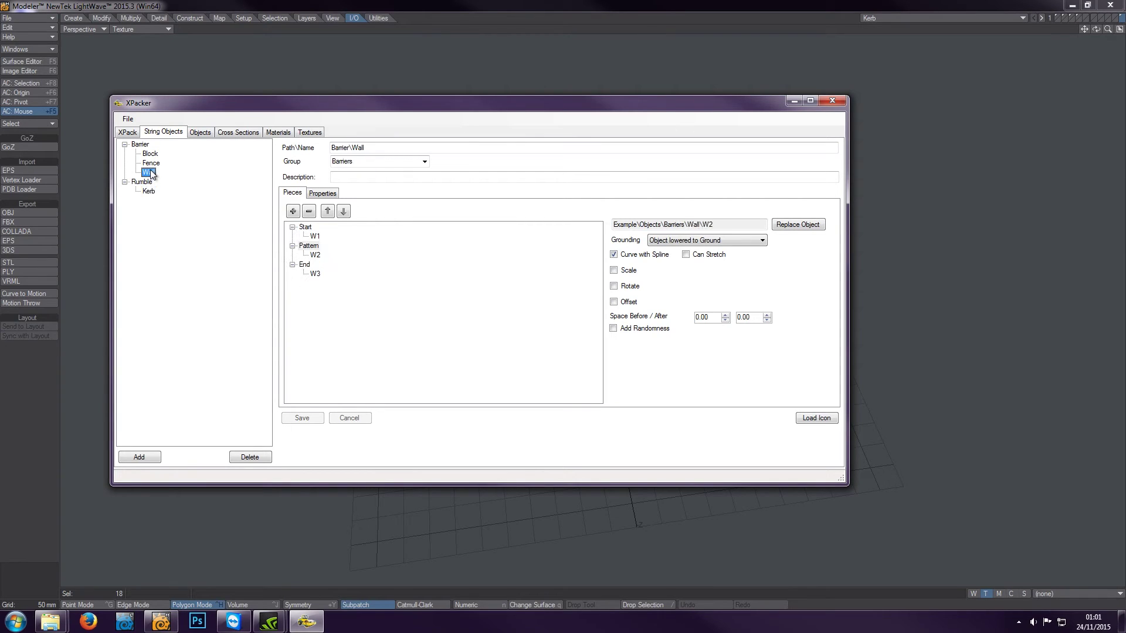
pyautogui.click(151, 164)
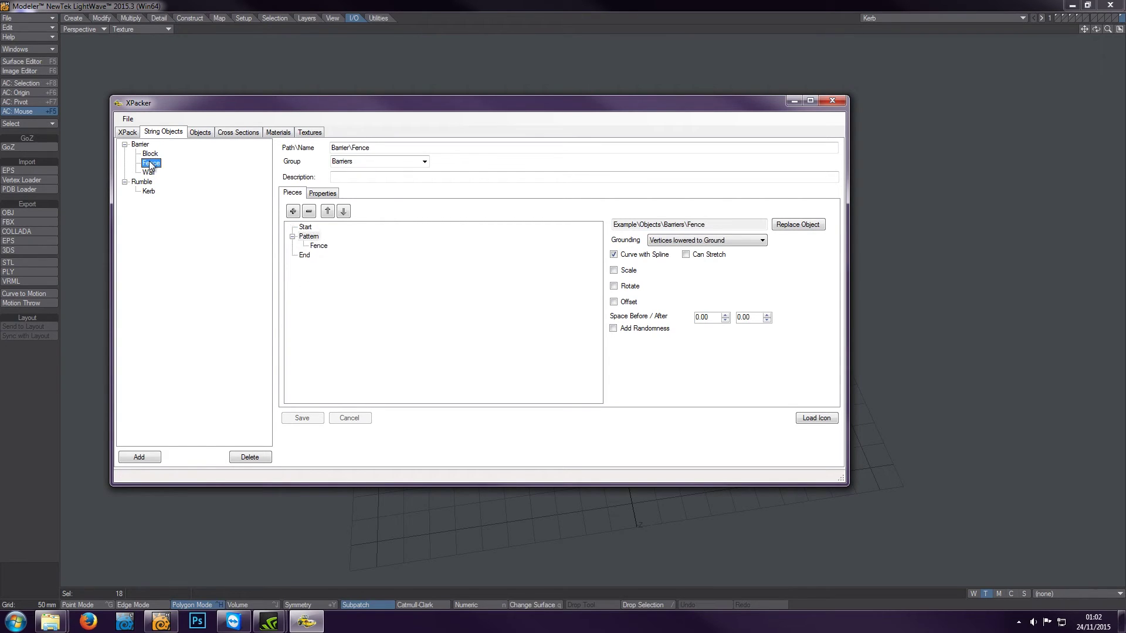
pyautogui.click(150, 154)
# Step: Zip the Example XPack to RTB, and close XPacker and LightWave Modeler
pyautogui.click(127, 119)
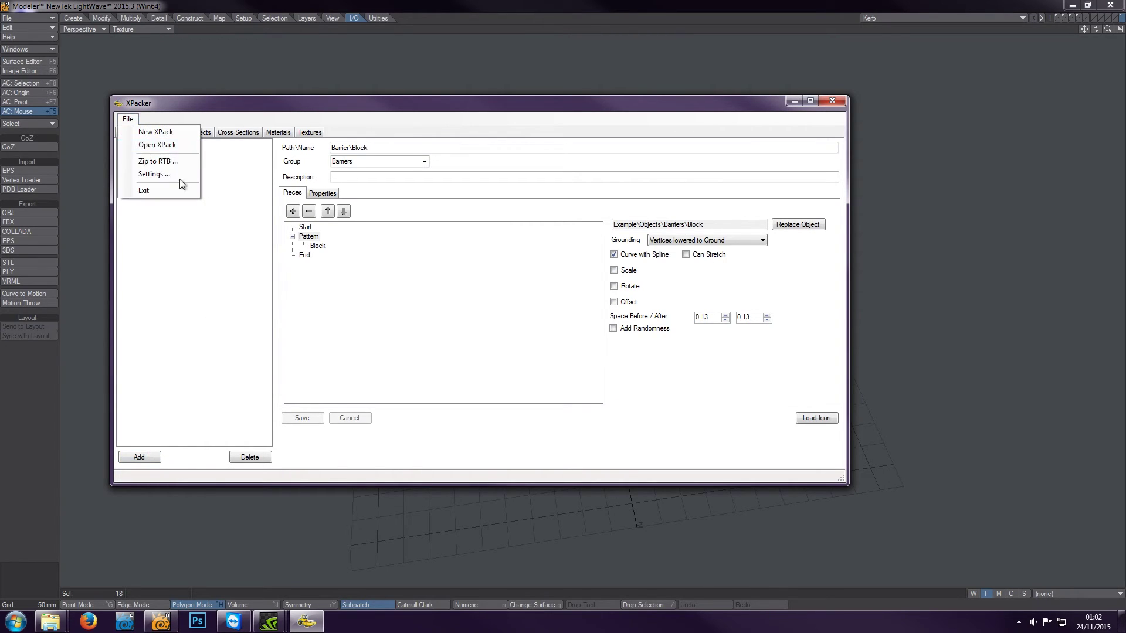
pyautogui.click(157, 162)
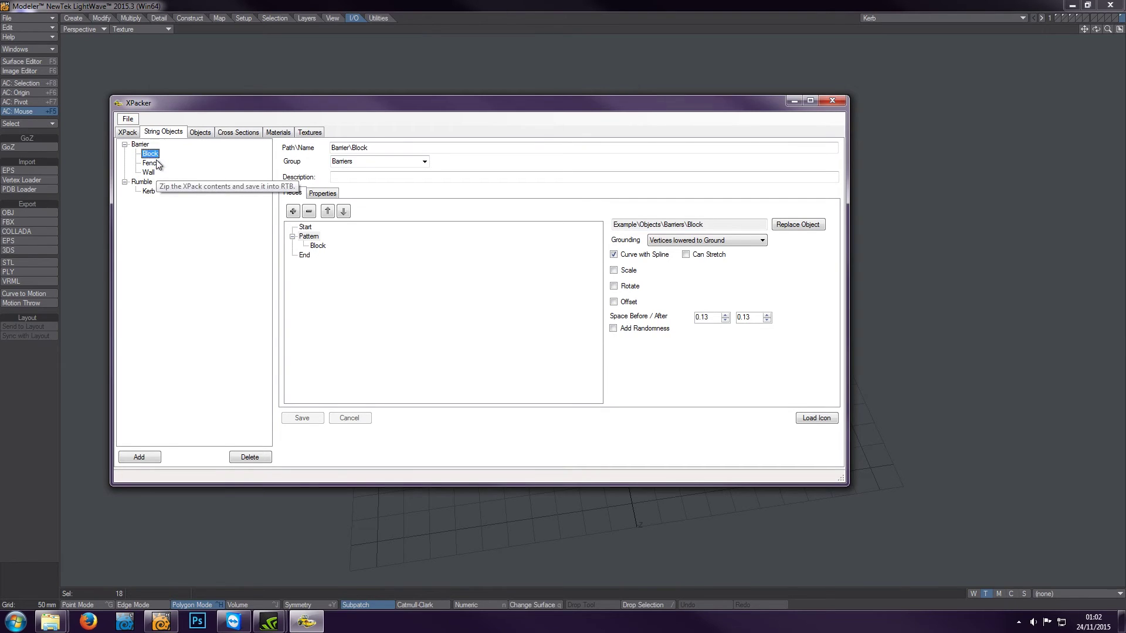
pyautogui.click(610, 356)
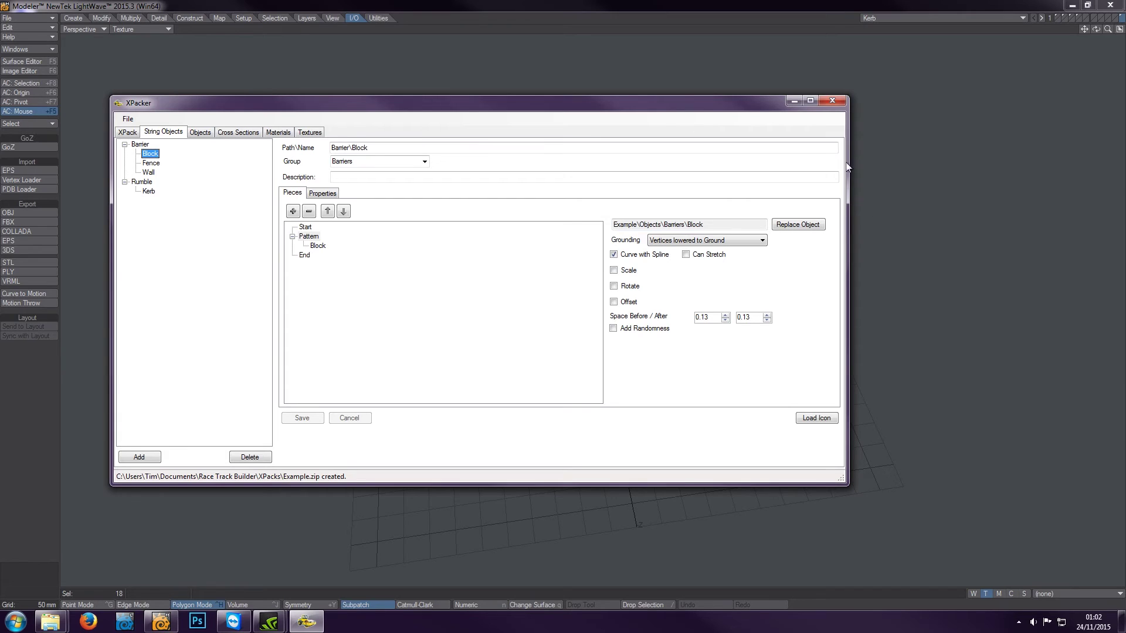
pyautogui.click(831, 101)
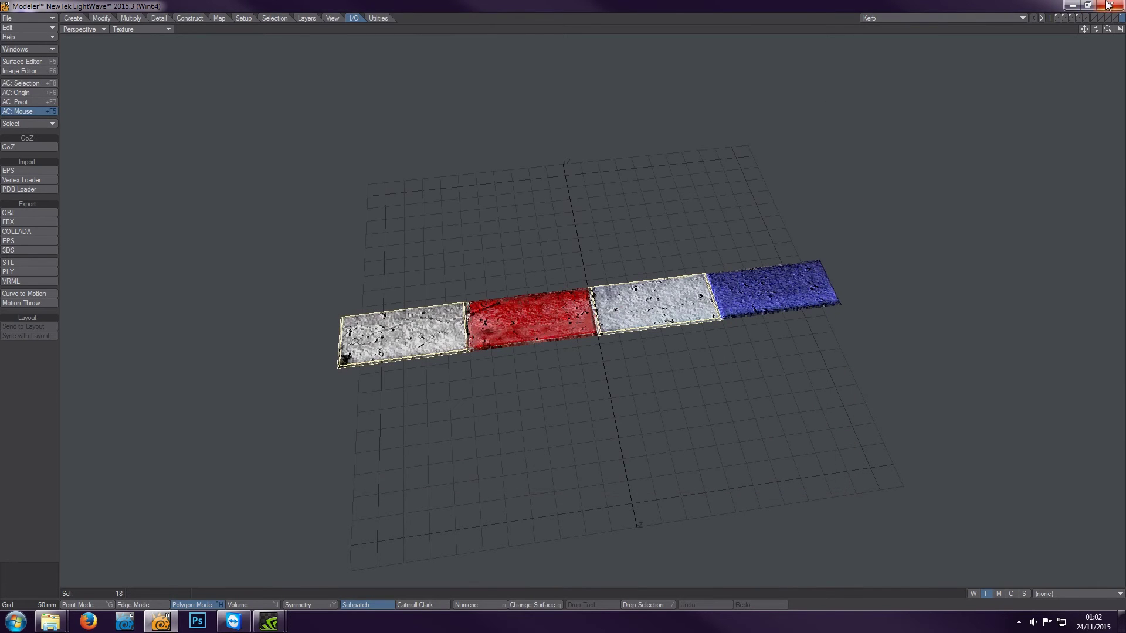
pyautogui.click(1112, 6)
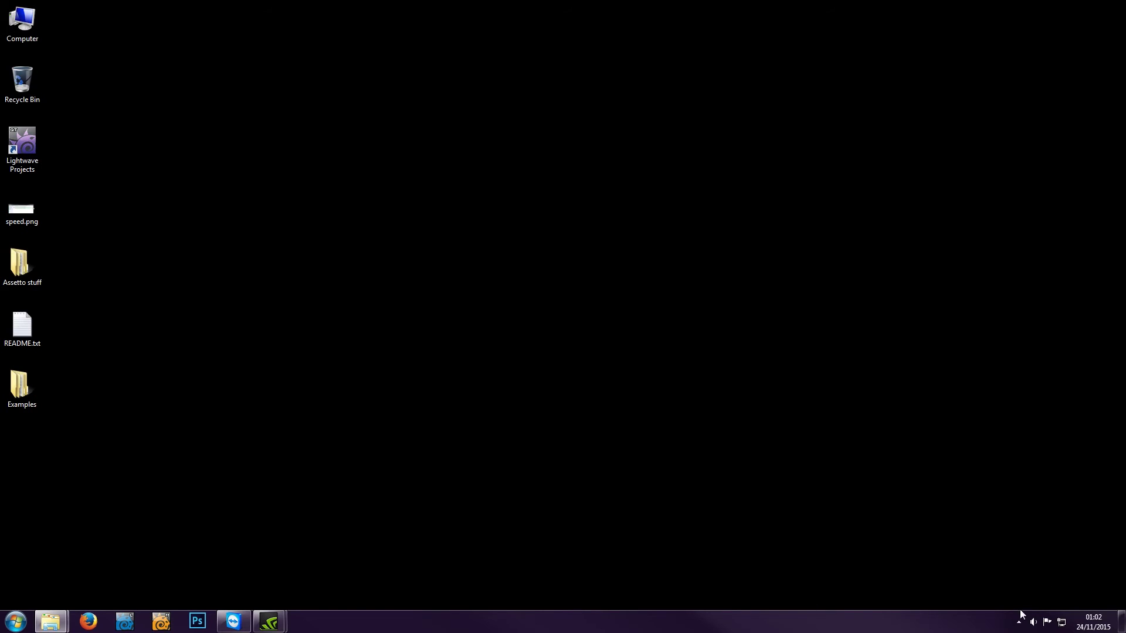
# Step: Launch Race Track Builder from Steam and open the existing Example project
pyautogui.click(1019, 621)
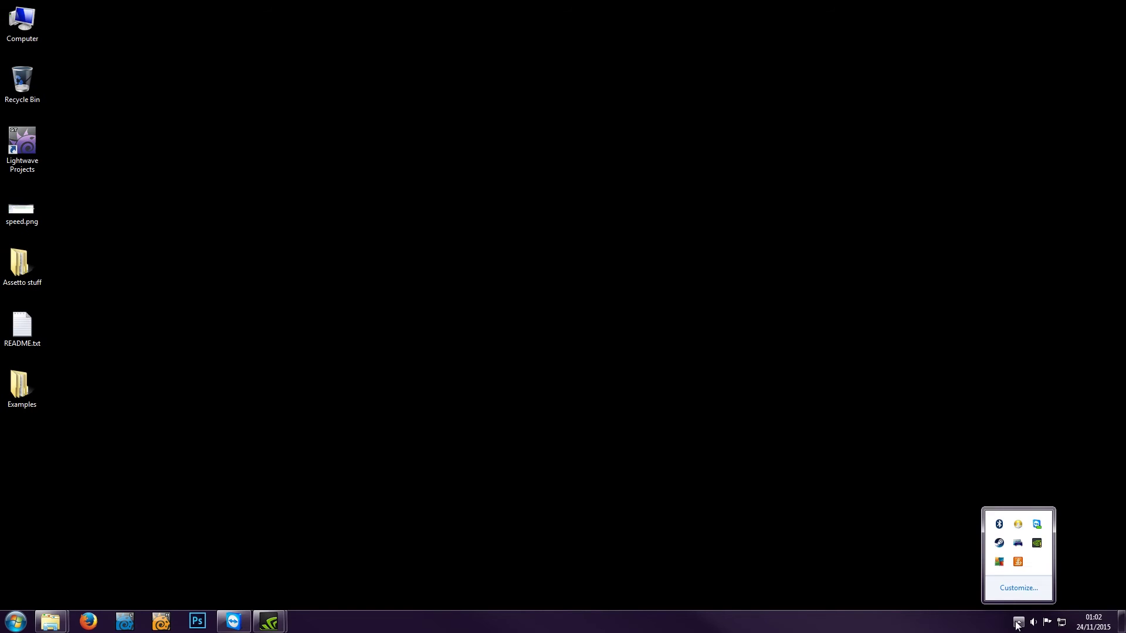
pyautogui.rightClick(999, 544)
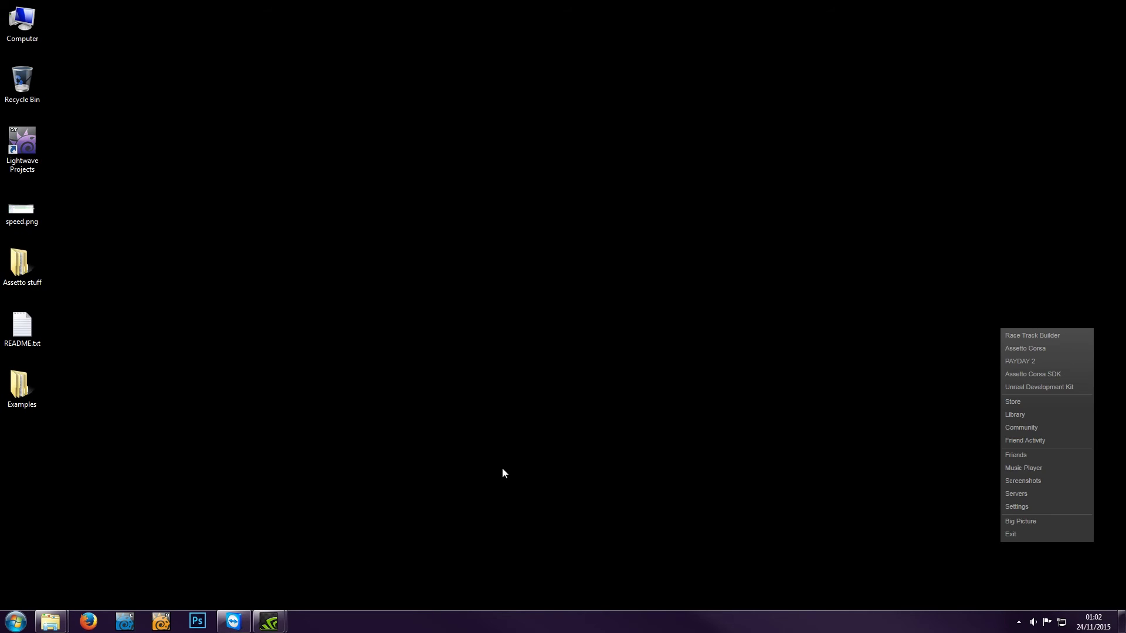
pyautogui.click(1024, 338)
pyautogui.click(574, 343)
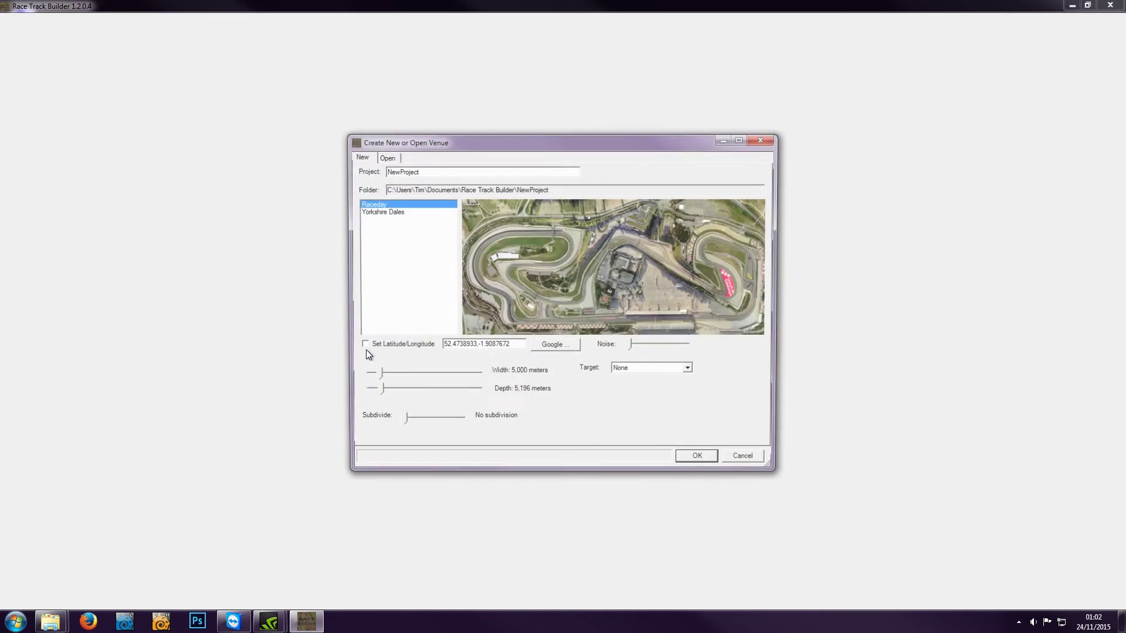
pyautogui.click(385, 156)
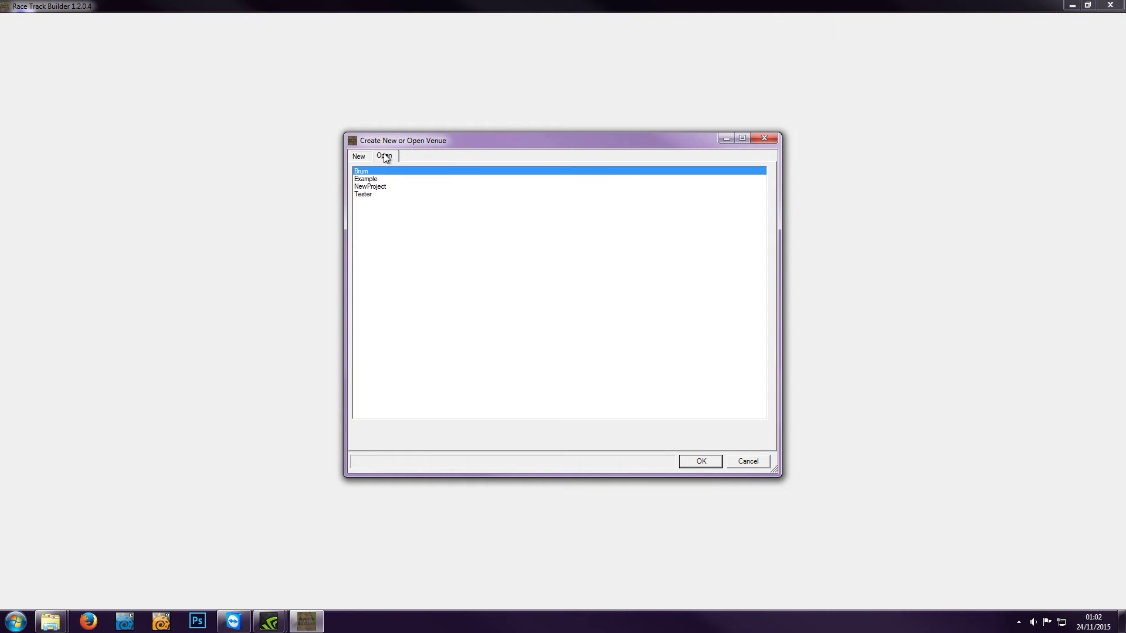
pyautogui.doubleClick(369, 179)
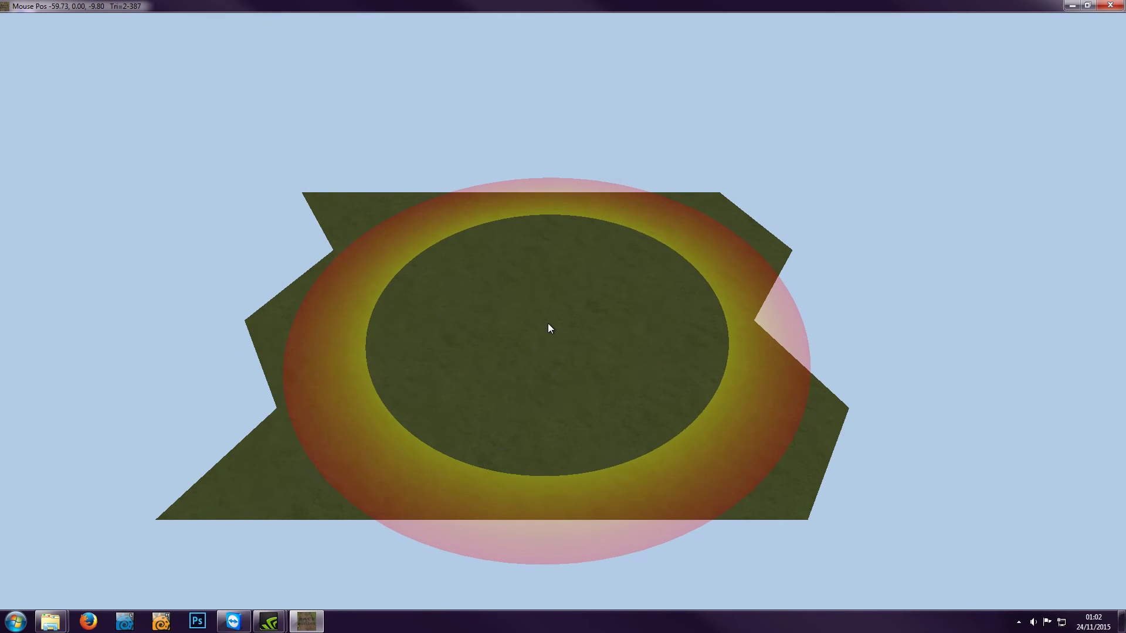
# Step: Turn on the triangle wireframe overlay on the terrain
pyautogui.press('w')
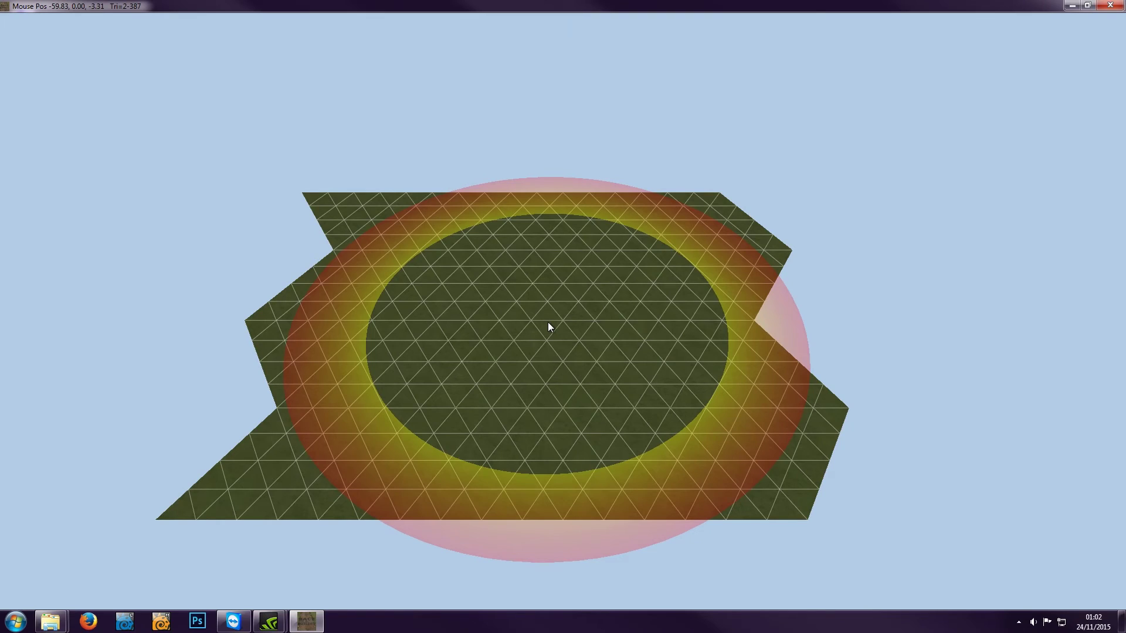
pyautogui.scroll(1, 529, 325)
pyautogui.scroll(3, 517, 327)
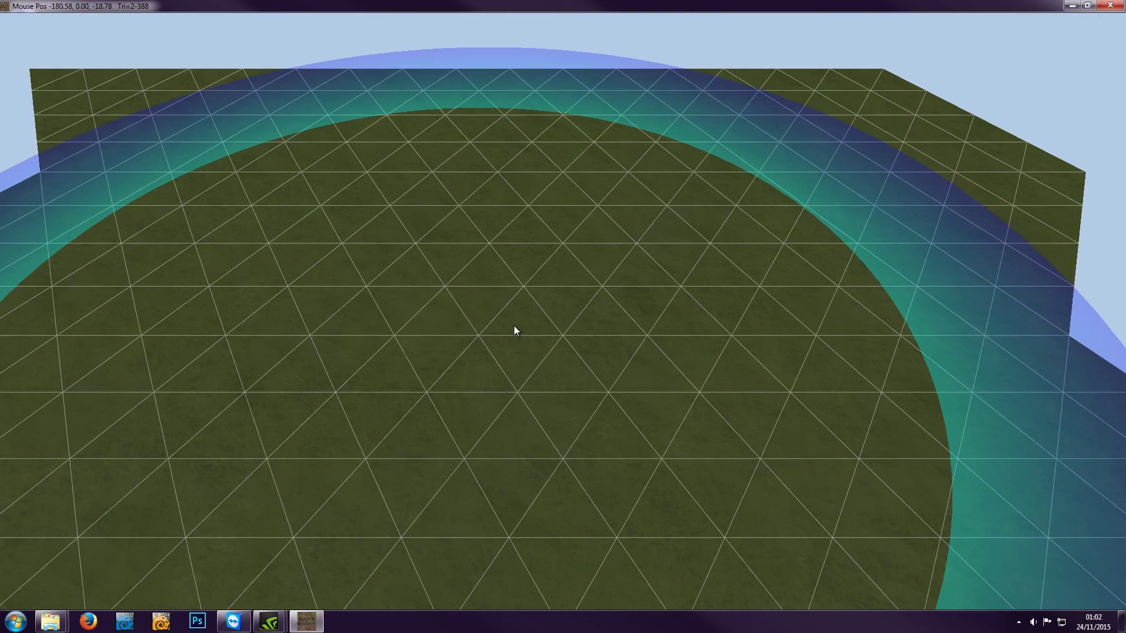
pyautogui.moveTo(557, 325); pyautogui.dragTo(404, 333)
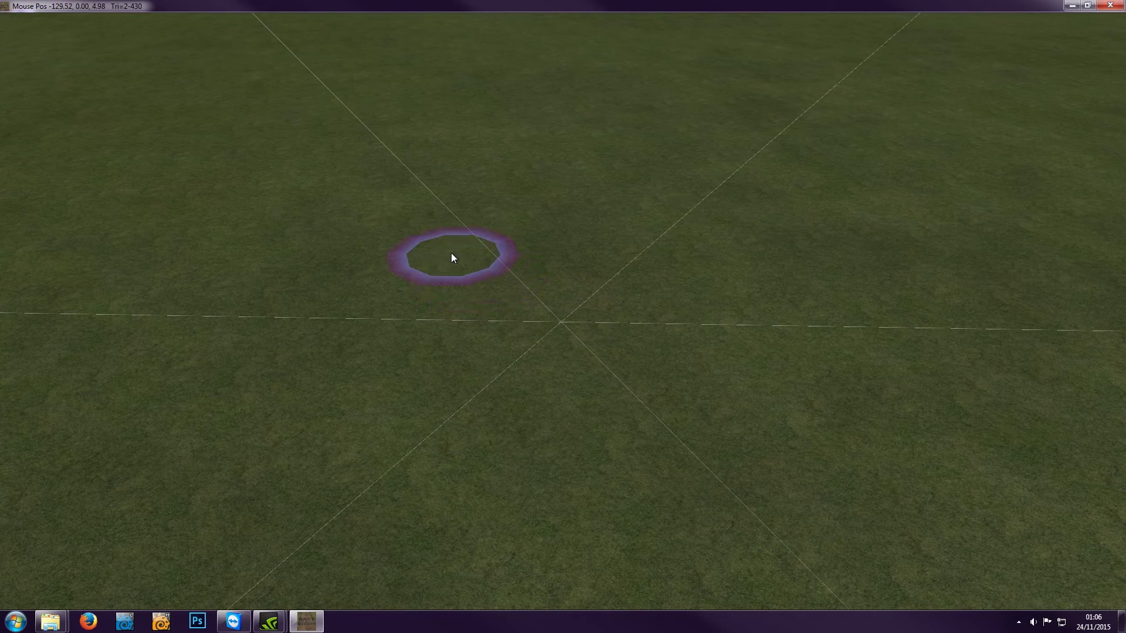
# Step: Switch to string object editing and check which string object groups are available
pyautogui.moveTo(197, 39)
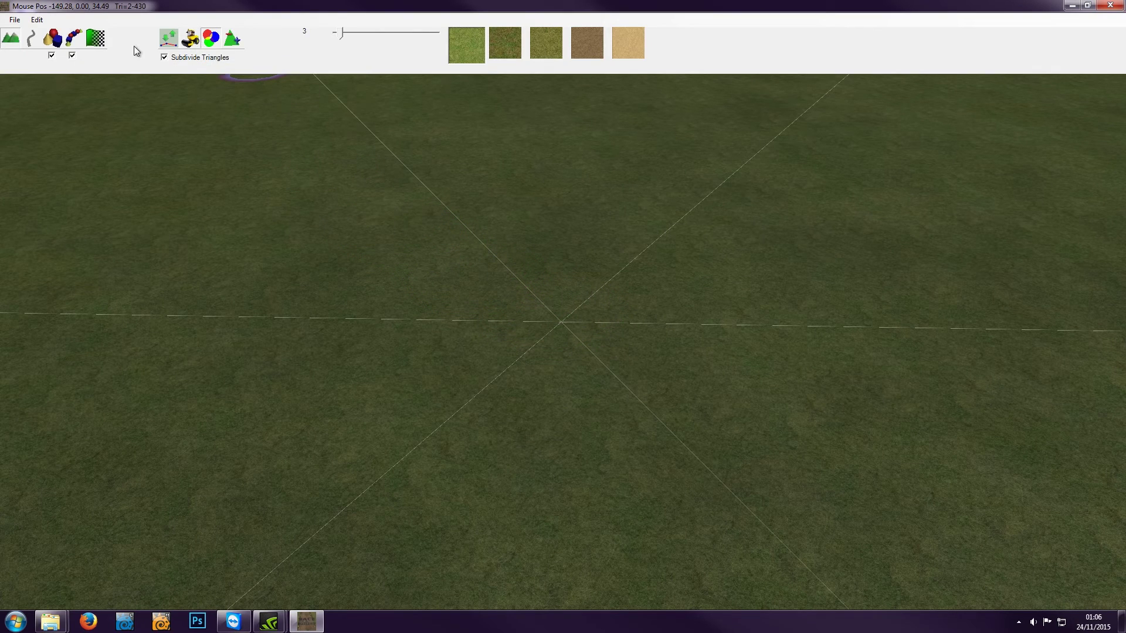
pyautogui.click(75, 38)
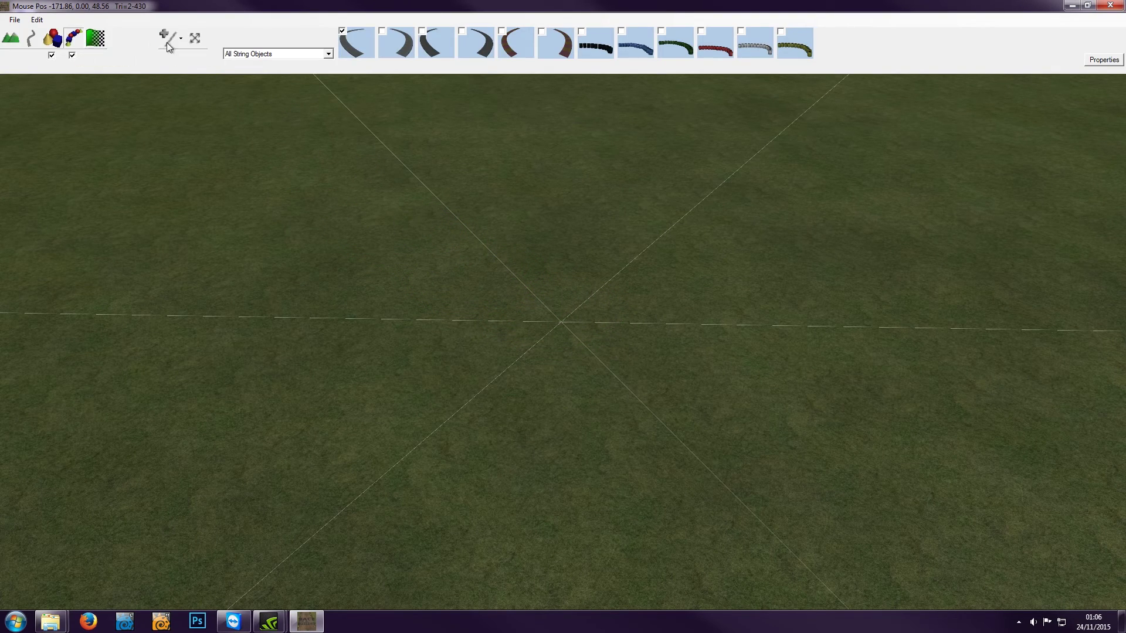
pyautogui.click(329, 54)
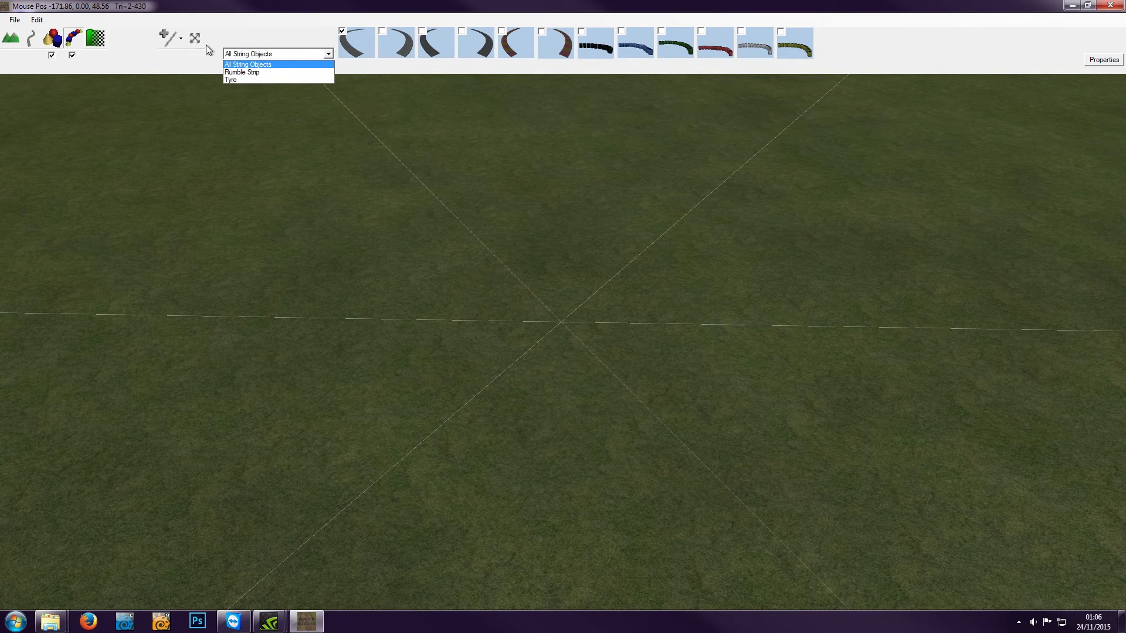
# Step: Include the Example expansion pack in the venue's XPacks
pyautogui.click(38, 21)
pyautogui.click(39, 22)
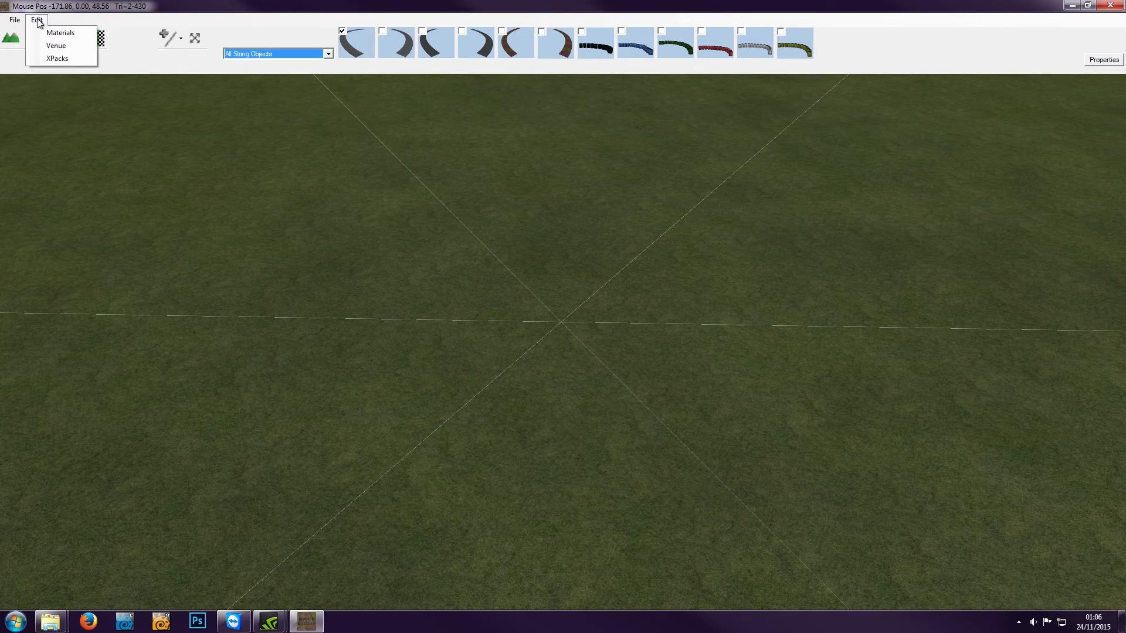
pyautogui.click(57, 58)
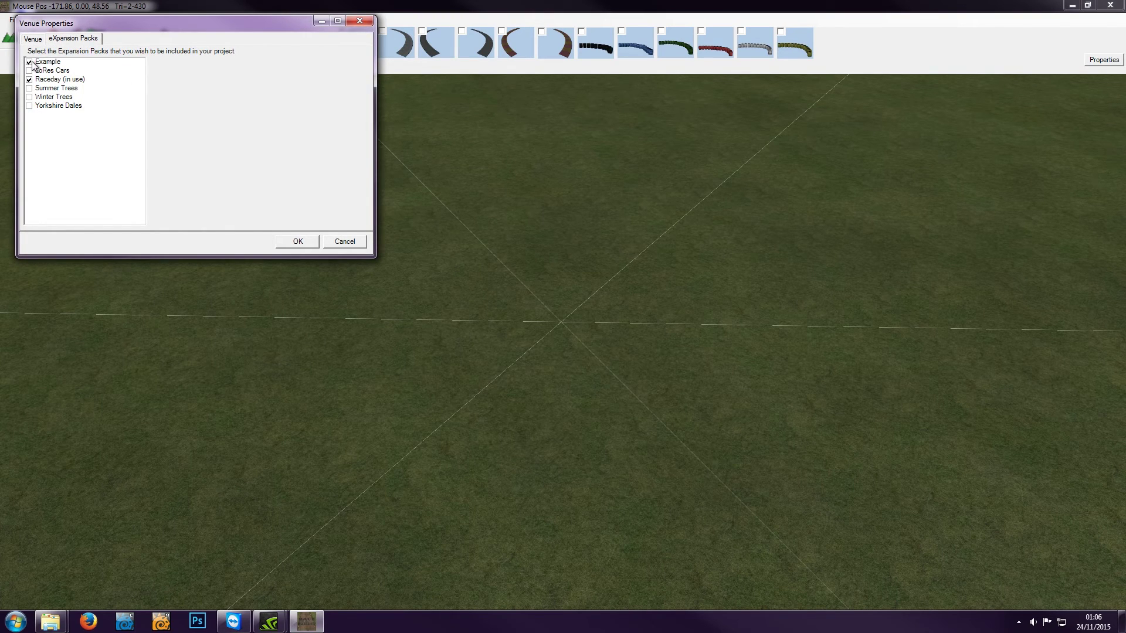
pyautogui.click(32, 62)
pyautogui.click(338, 240)
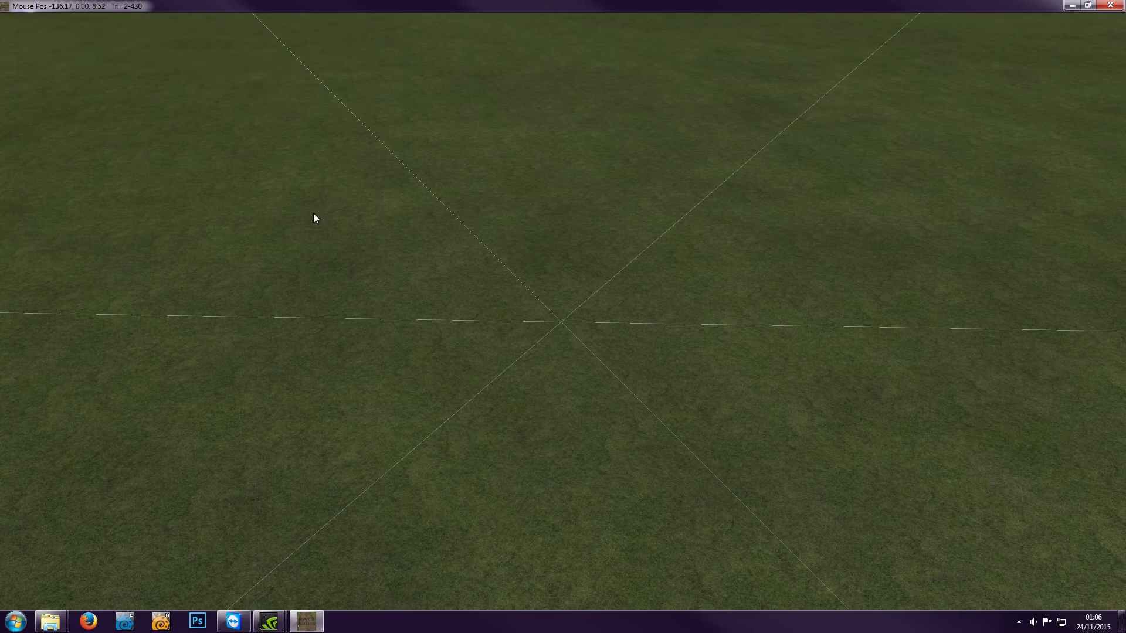
# Step: Create a new venue project named test using the Raceday pack
pyautogui.click(15, 21)
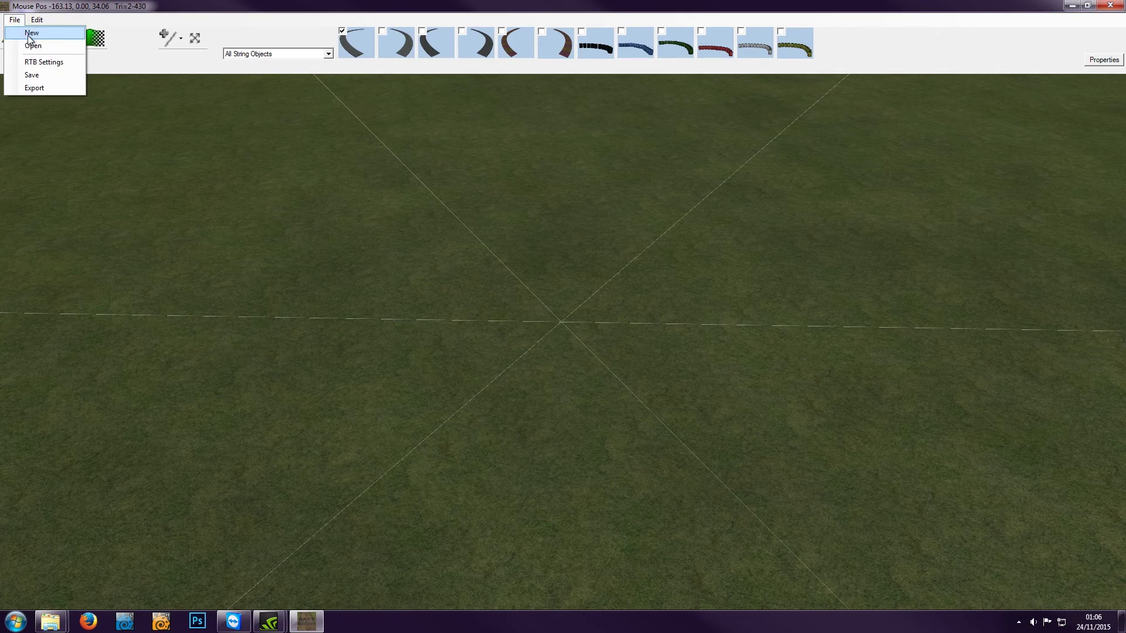
pyautogui.click(26, 31)
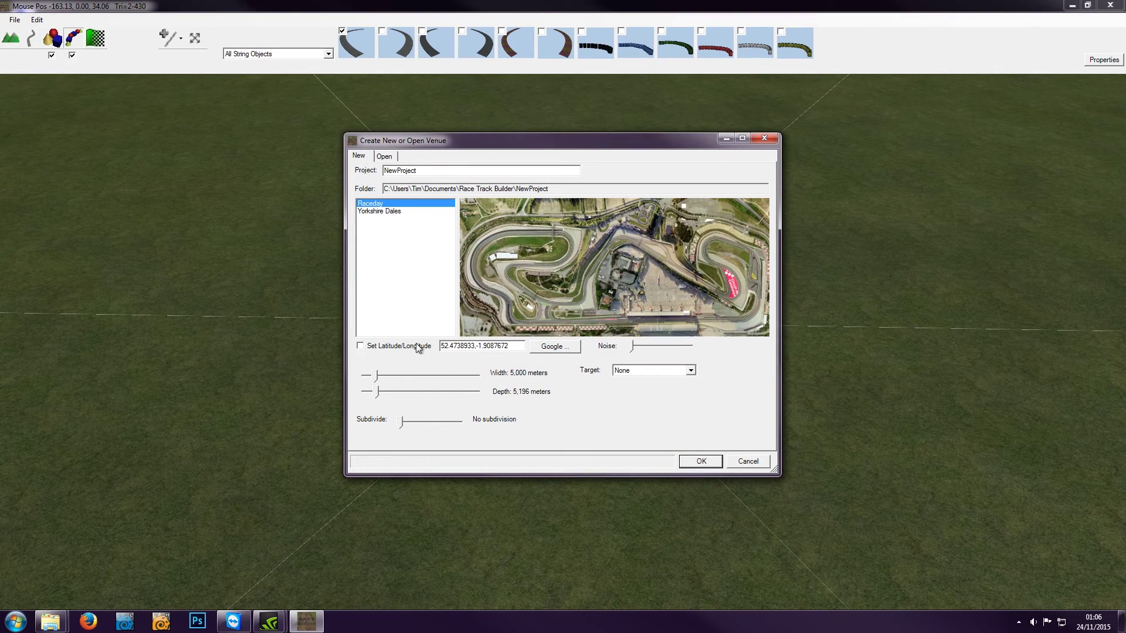
pyautogui.doubleClick(424, 172)
pyautogui.write('test')
pyautogui.moveTo(375, 375); pyautogui.dragTo(463, 421)
pyautogui.click(701, 461)
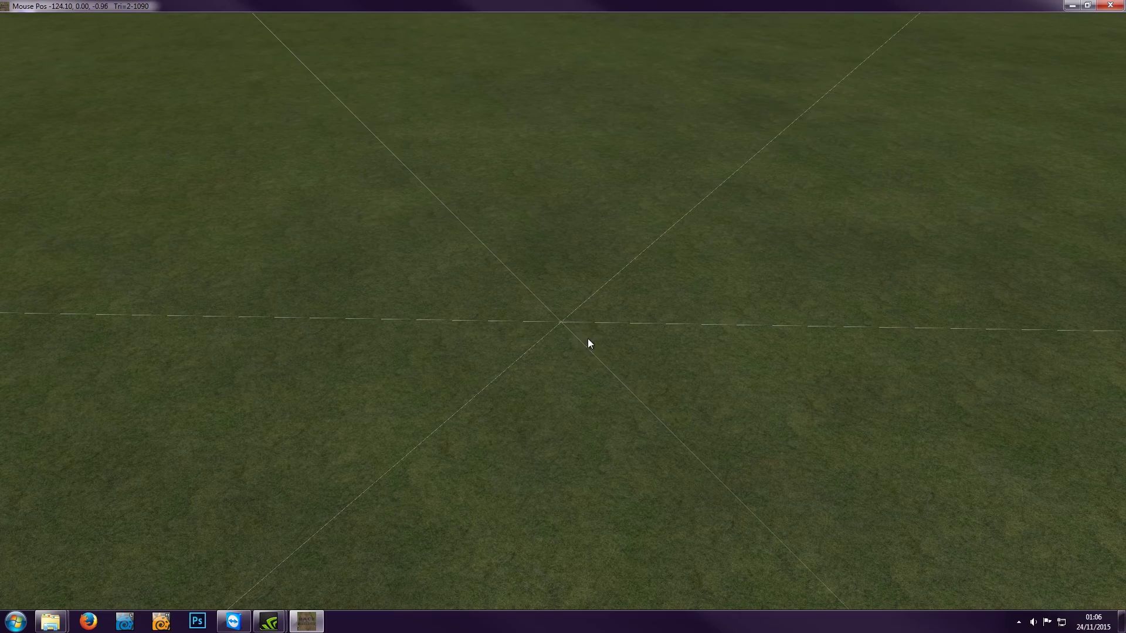
# Step: Include the Example expansion pack in the new venue's XPacks
pyautogui.scroll(-2, 562, 319)
pyautogui.moveTo(210, 4)
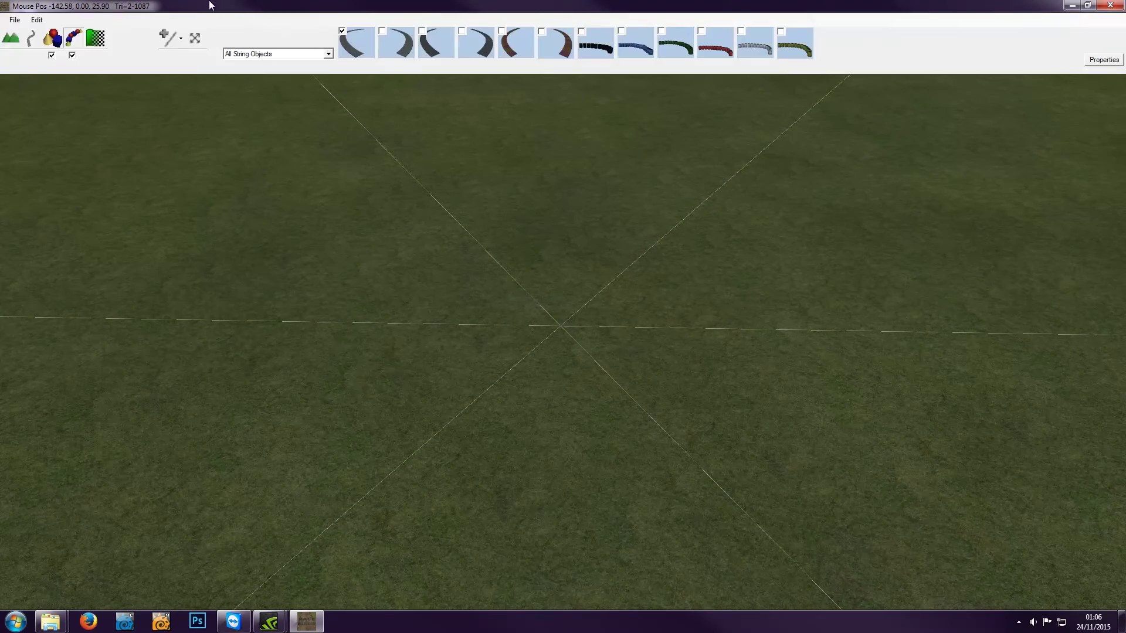
pyautogui.click(37, 19)
pyautogui.click(48, 47)
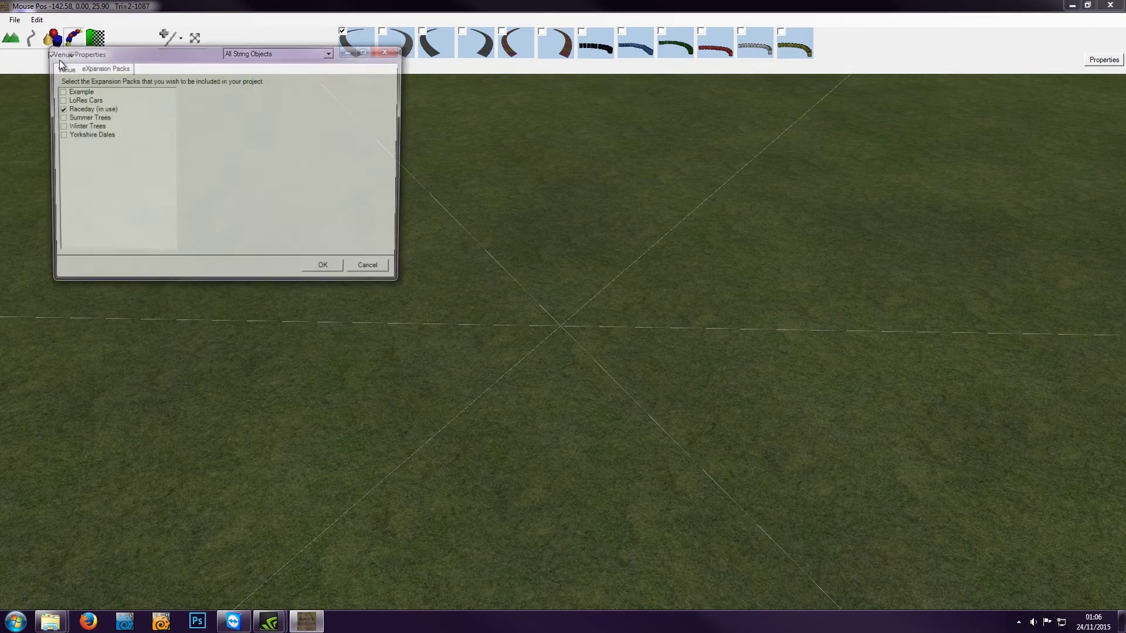
pyautogui.click(61, 92)
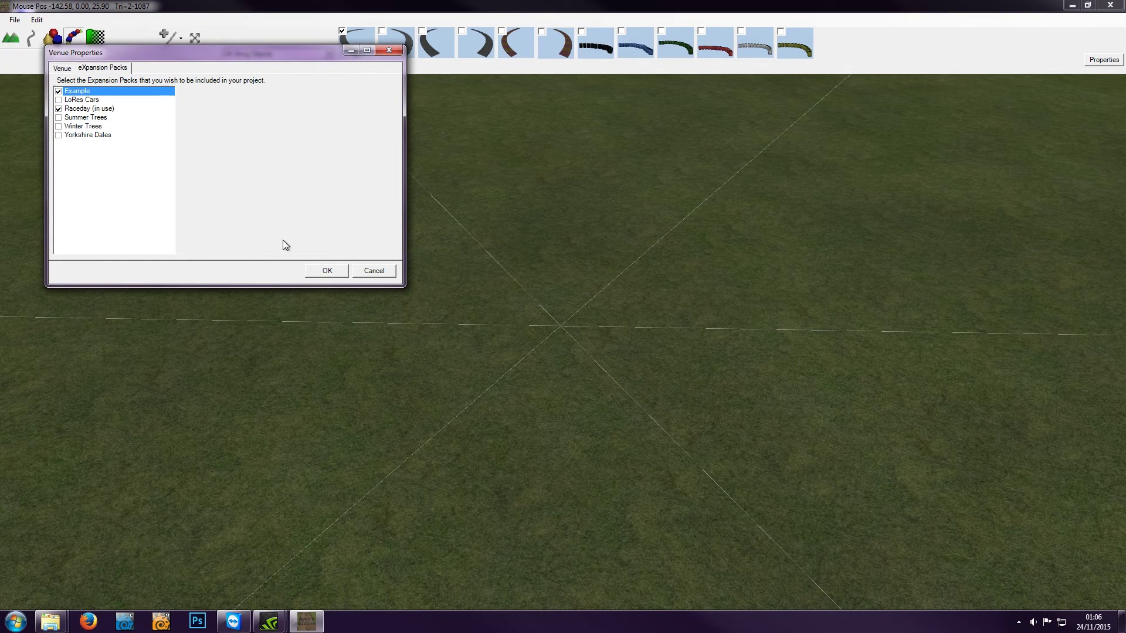
pyautogui.click(327, 270)
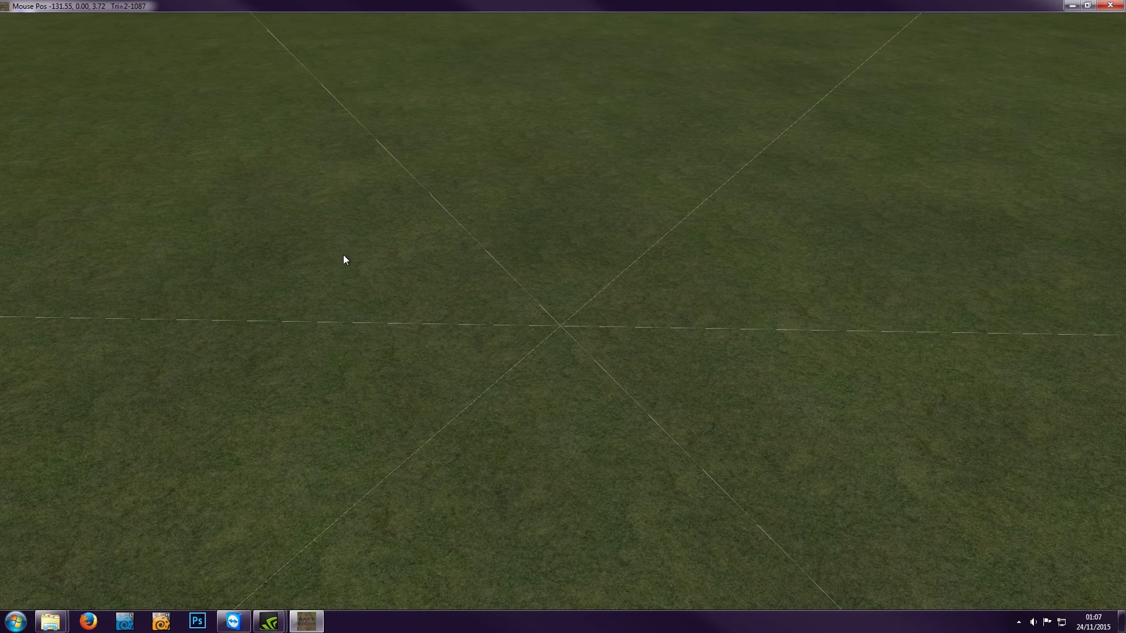
# Step: Filter the string objects to the Barriers group and set new string objects to Freehand Draw
pyautogui.moveTo(316, 18)
pyautogui.click(329, 55)
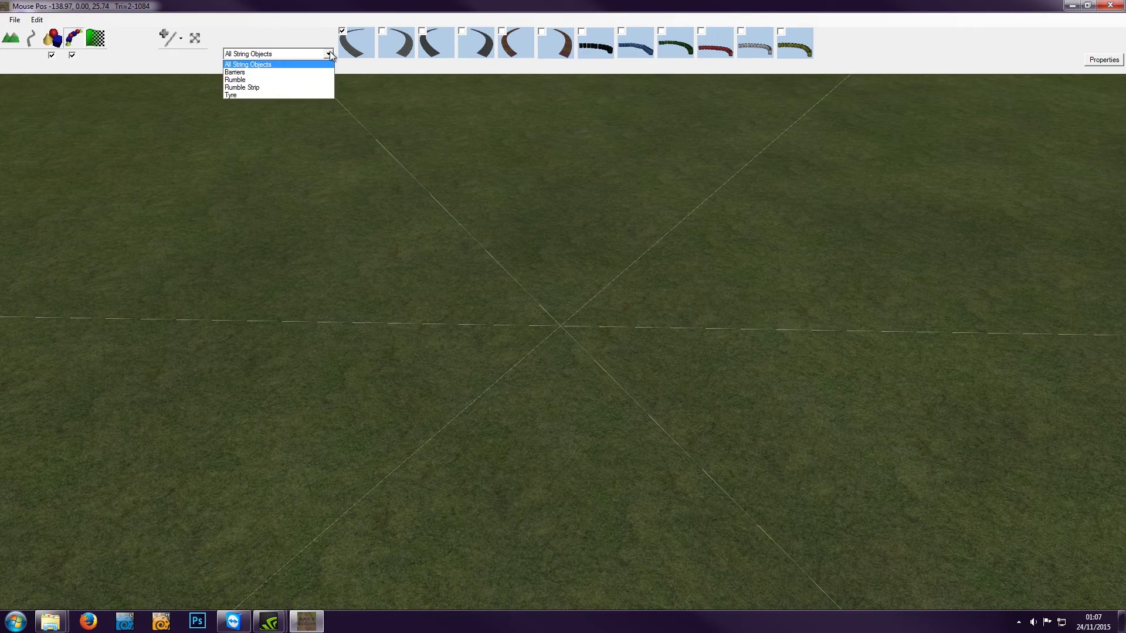
pyautogui.click(262, 72)
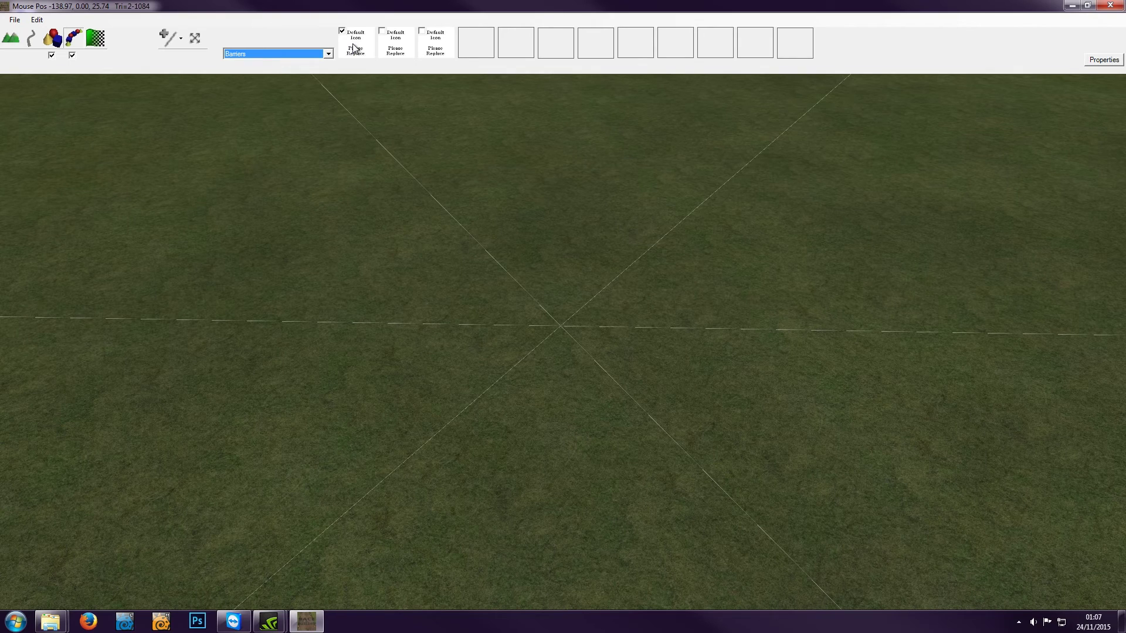
pyautogui.click(171, 40)
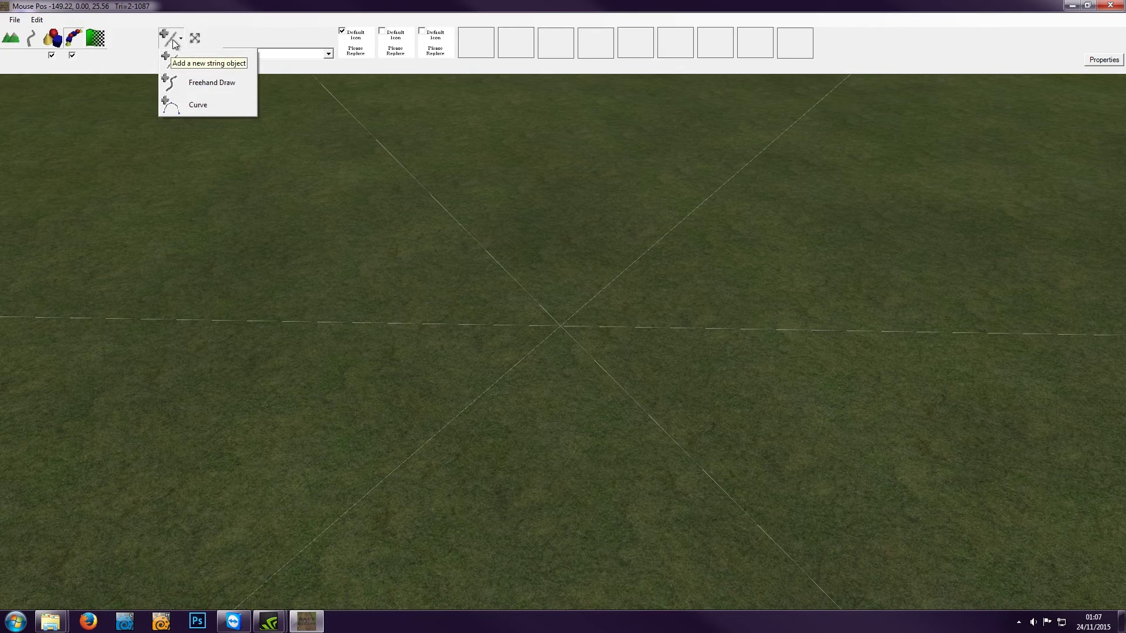
pyautogui.click(196, 83)
pyautogui.moveTo(187, 43)
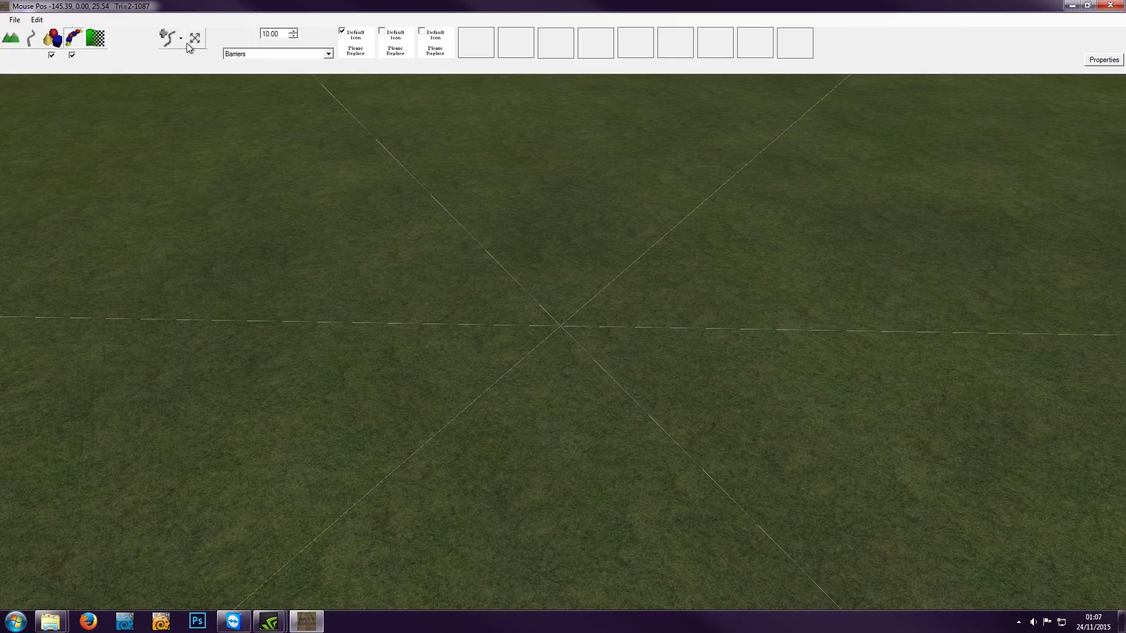
# Step: Lay a first straight section of dark tarmac track about 26 m long and hide the terrain wireframe
pyautogui.click(33, 41)
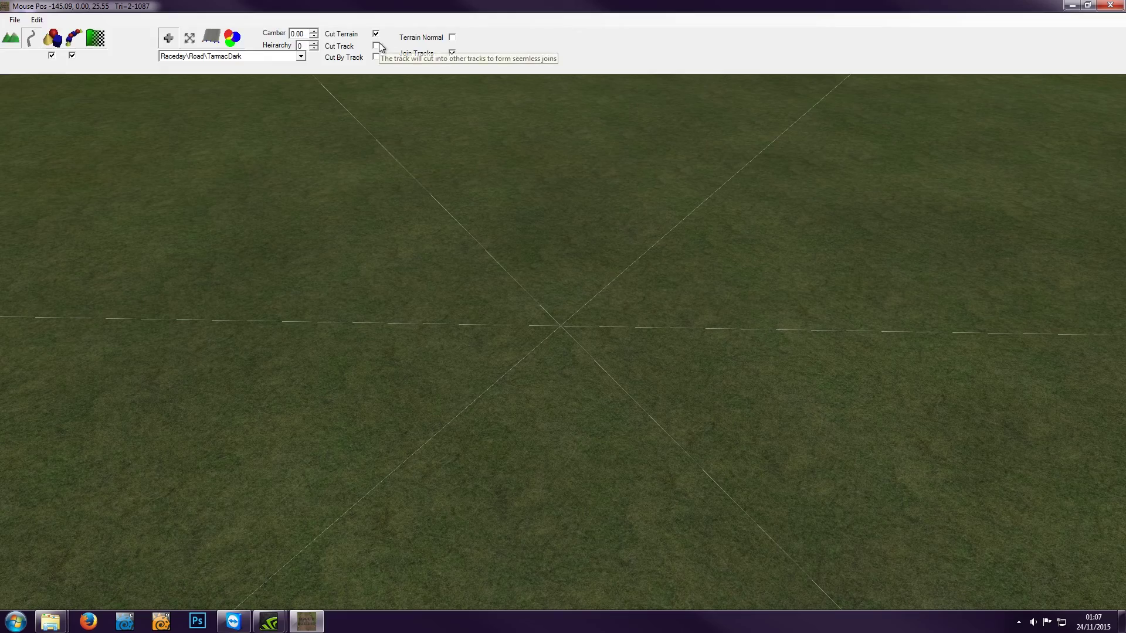
pyautogui.click(1042, 160)
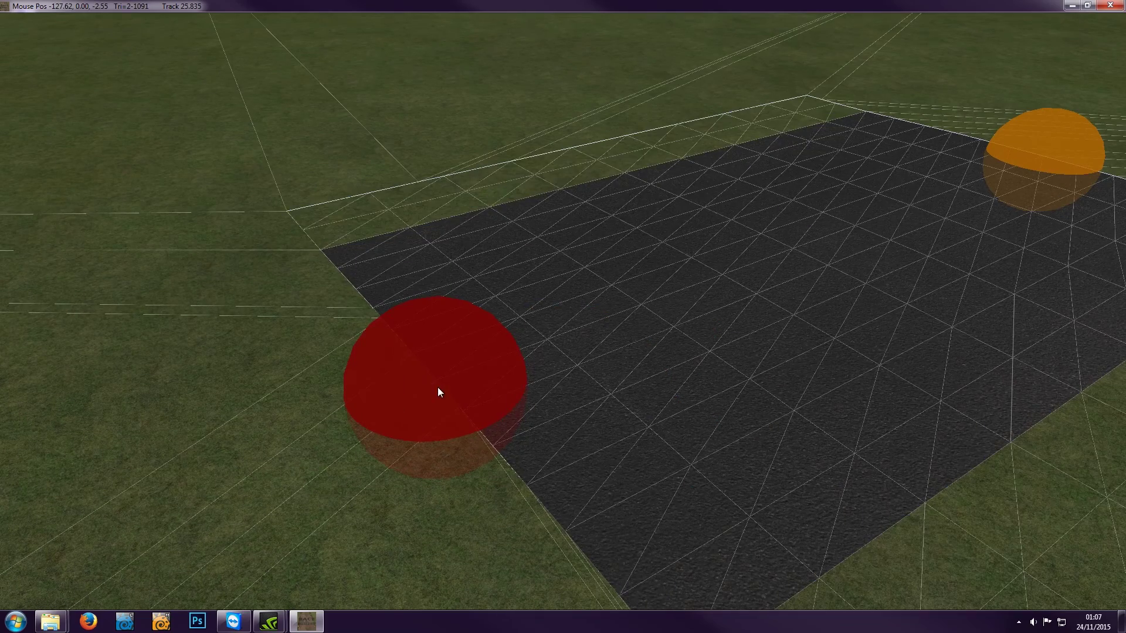
pyautogui.scroll(-10, 414, 353)
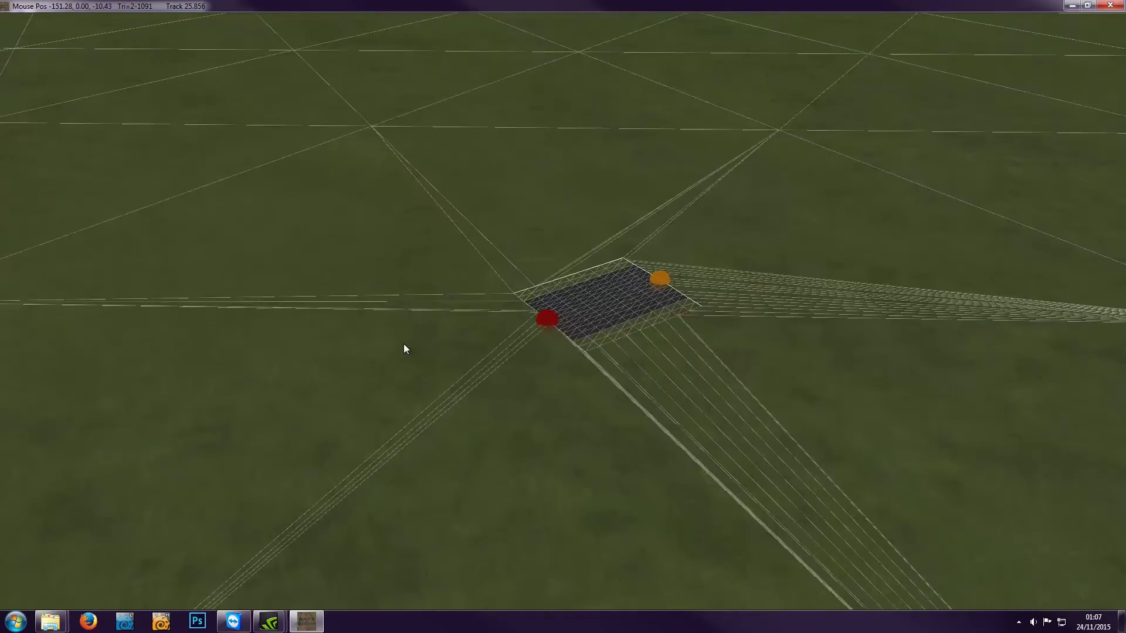
pyautogui.scroll(2, 504, 333)
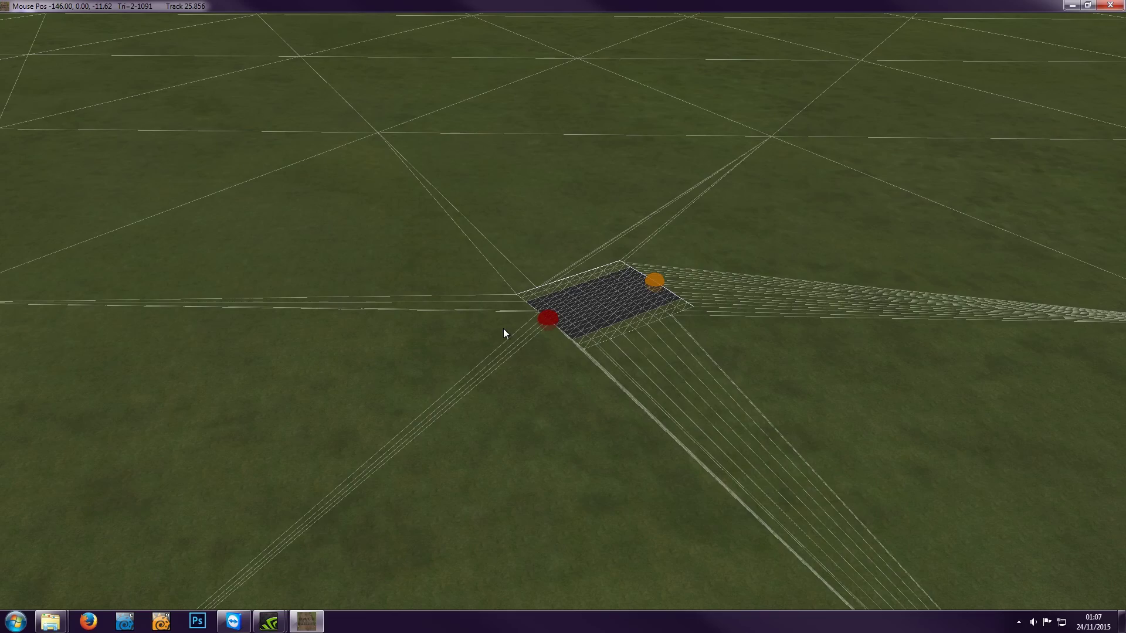
pyautogui.scroll(1, 481, 338)
pyautogui.press('w')
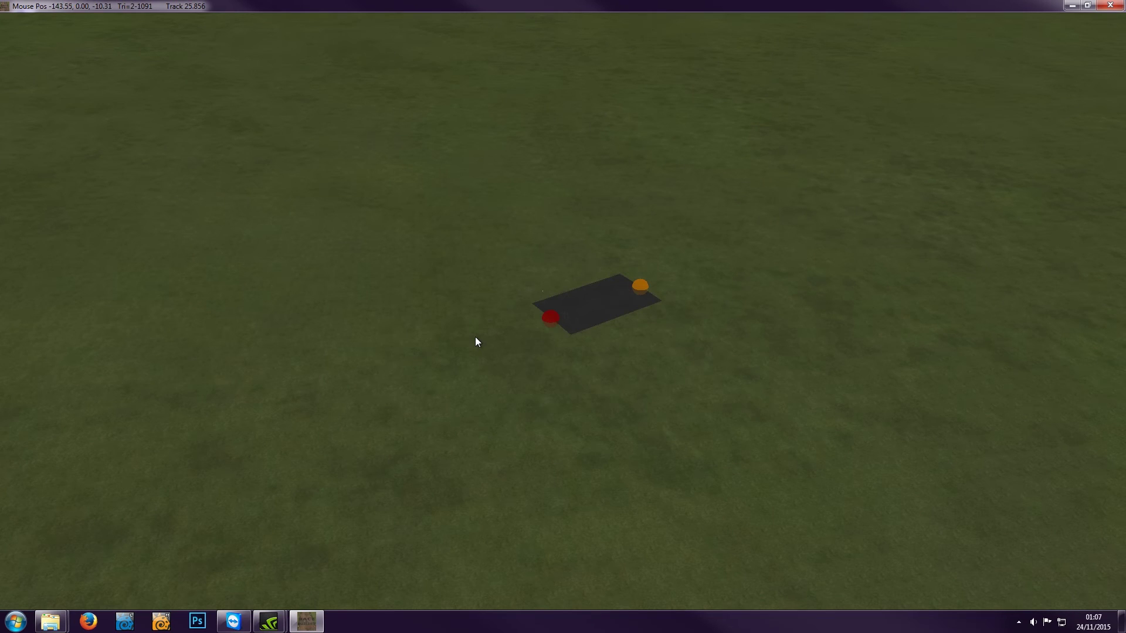
# Step: Extend the track with four more nodes through an S-bend and around a wide U-turn to about 165 m
pyautogui.moveTo(480, 331); pyautogui.dragTo(556, 278, button='right')
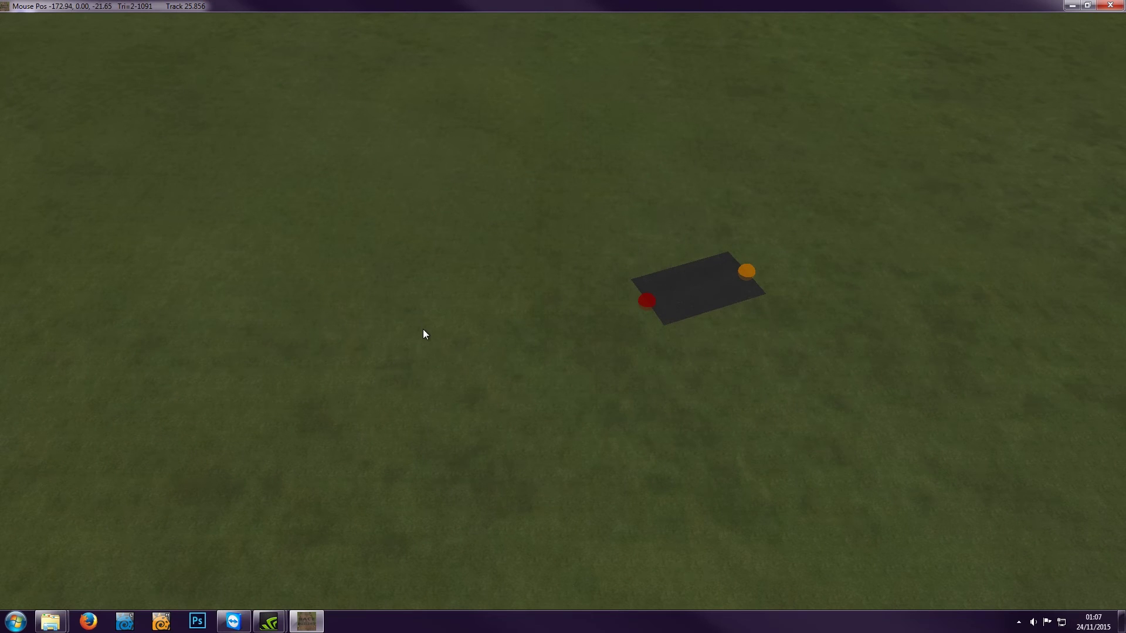
pyautogui.click(493, 382)
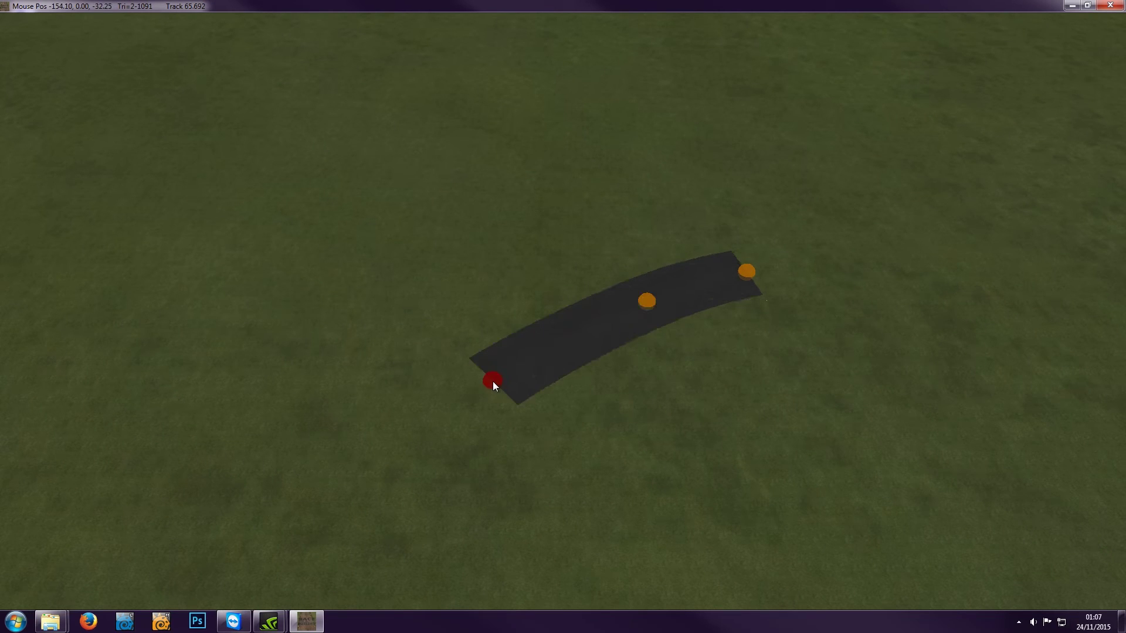
pyautogui.moveTo(493, 382); pyautogui.dragTo(529, 424)
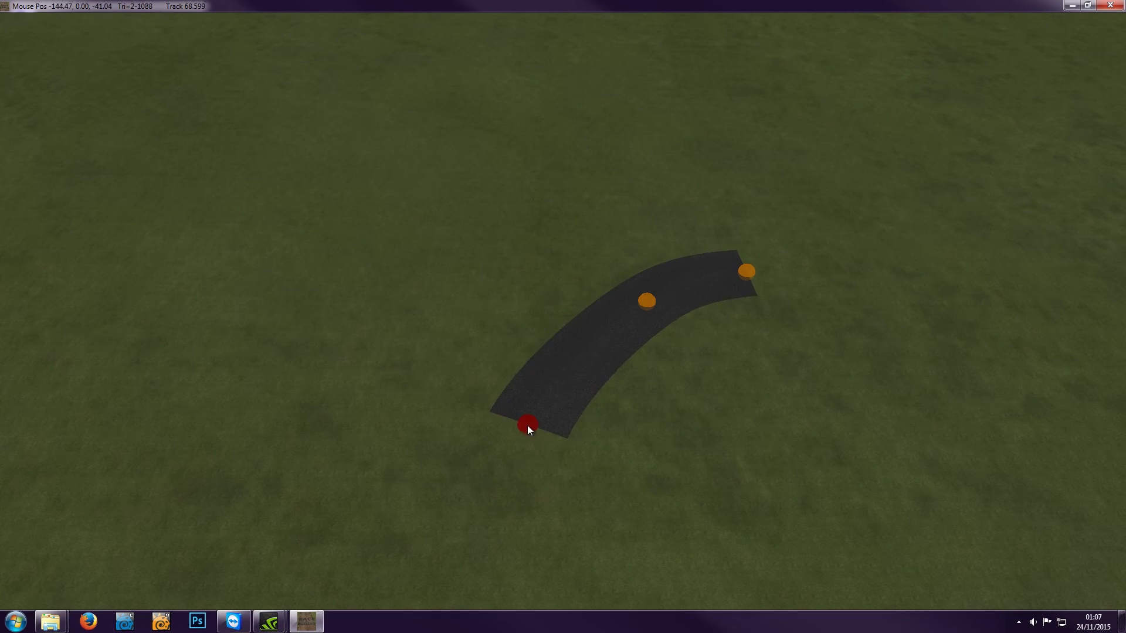
pyautogui.moveTo(445, 520); pyautogui.dragTo(396, 479)
pyautogui.click(257, 438)
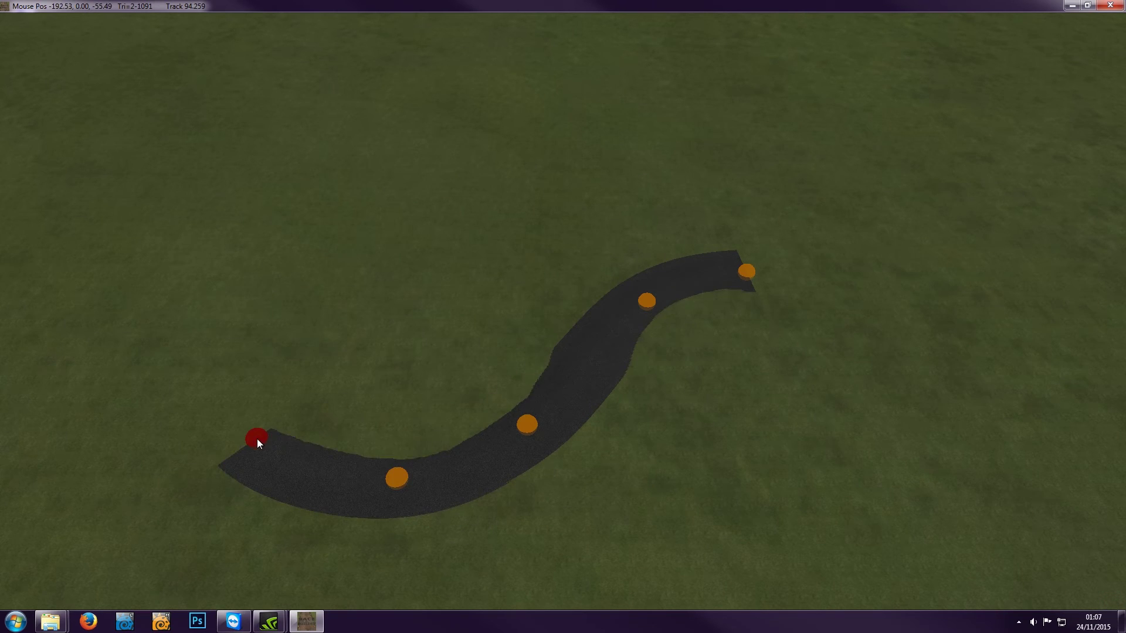
pyautogui.click(224, 304)
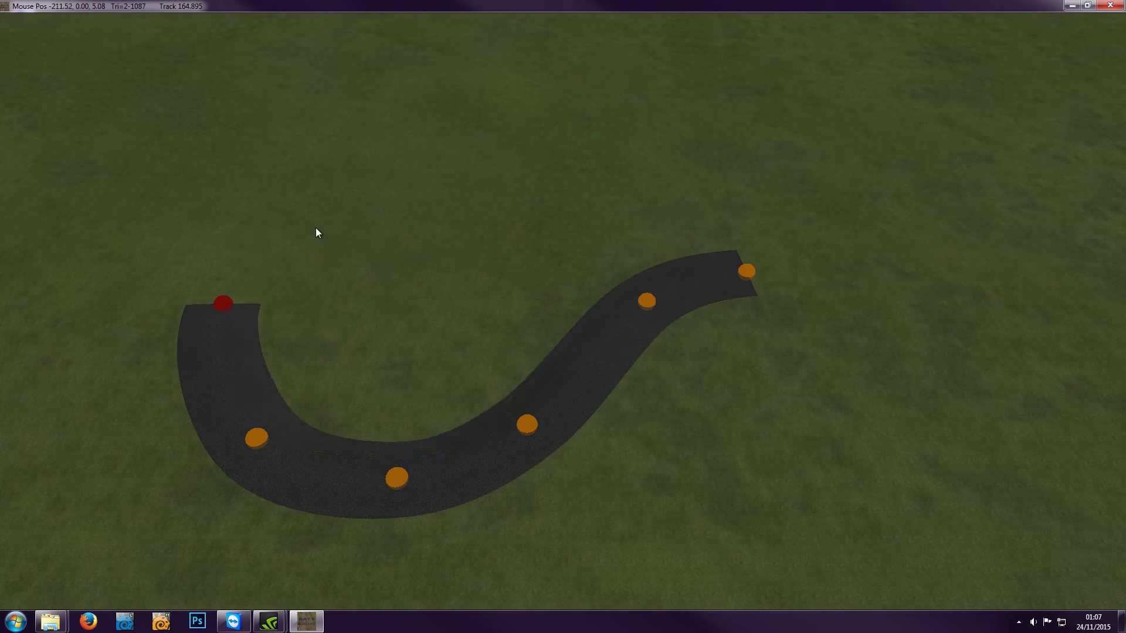
# Step: Continue the track with five more nodes through a gentle bend and a tight turn to about 329 m
pyautogui.click(346, 195)
pyautogui.click(457, 213)
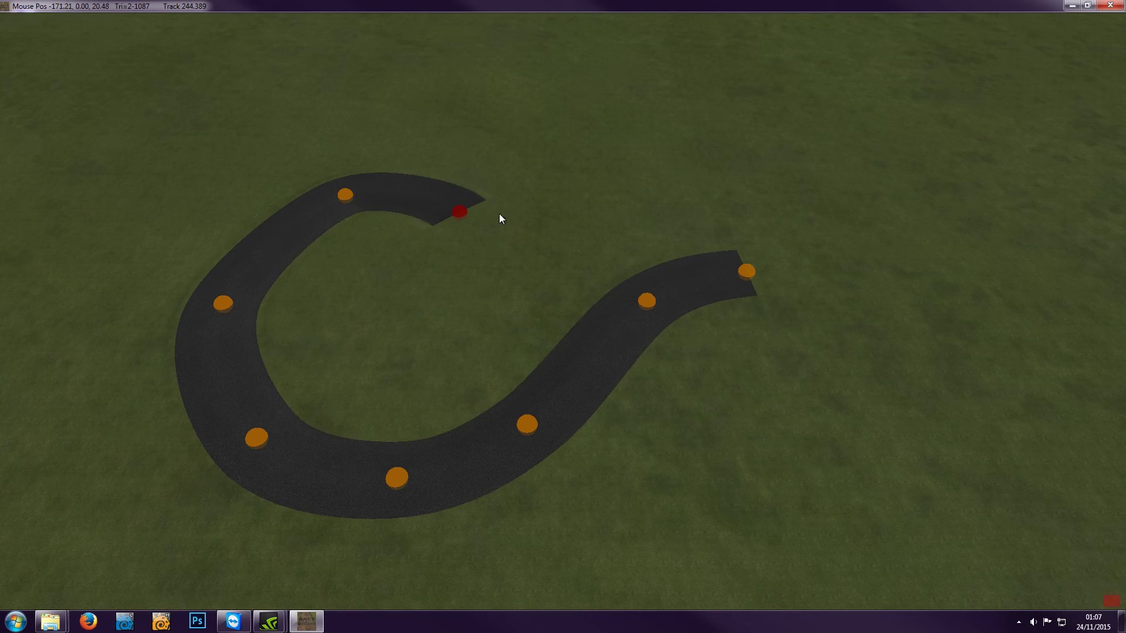
pyautogui.click(559, 199)
pyautogui.click(577, 148)
pyautogui.click(541, 96)
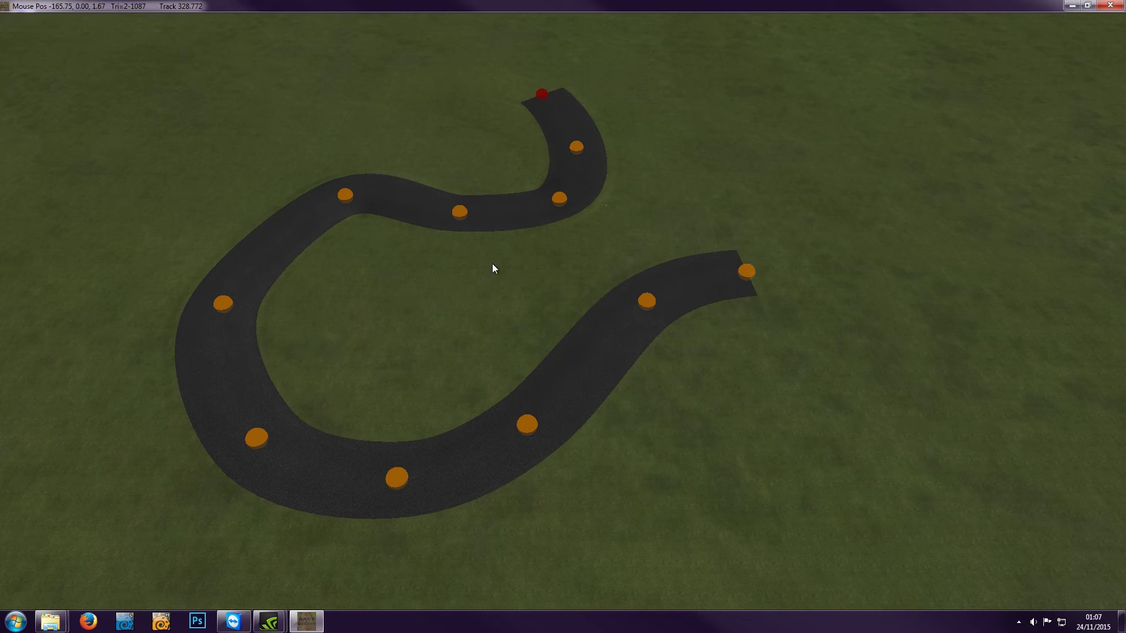
# Step: Switch back to string object editing and frame the finished track
pyautogui.moveTo(70, 39)
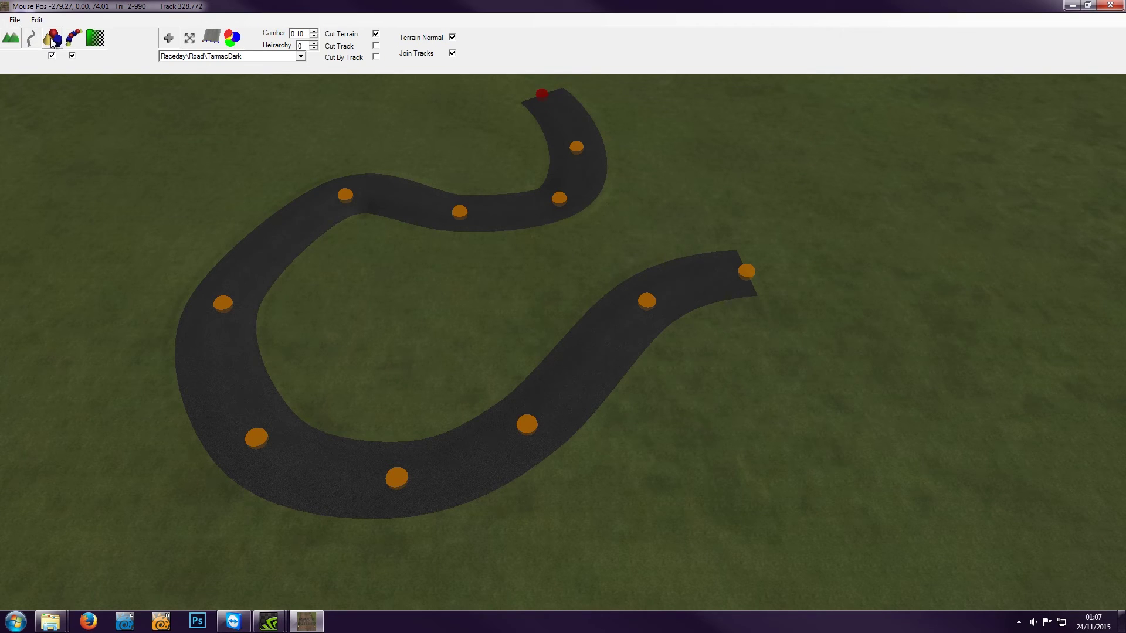
pyautogui.click(74, 39)
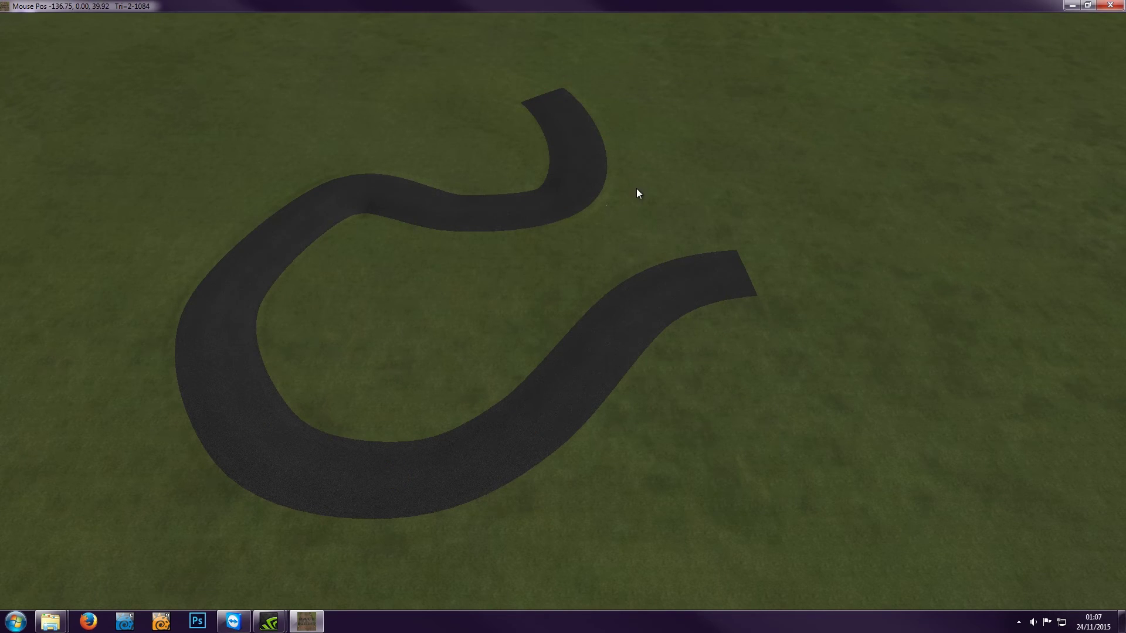
pyautogui.moveTo(547, 252); pyautogui.dragTo(324, 257, button='right')
pyautogui.moveTo(505, 186); pyautogui.dragTo(736, 236, button='right')
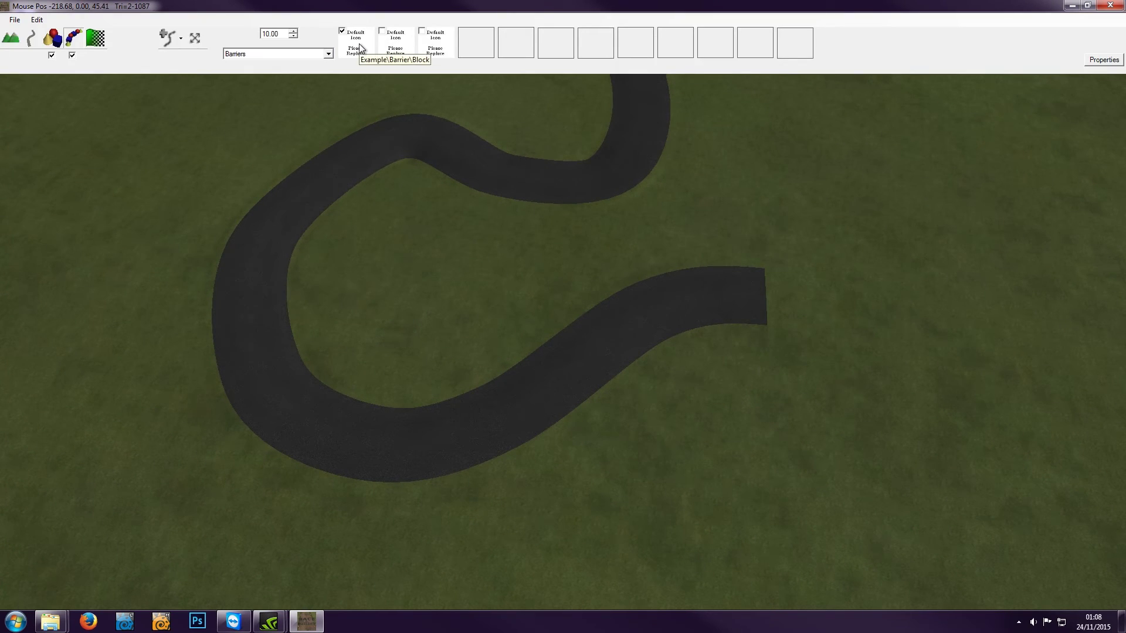
# Step: Freehand draw a short Example Block barrier across the grass between the two track sections
pyautogui.click(168, 38)
pyautogui.click(175, 79)
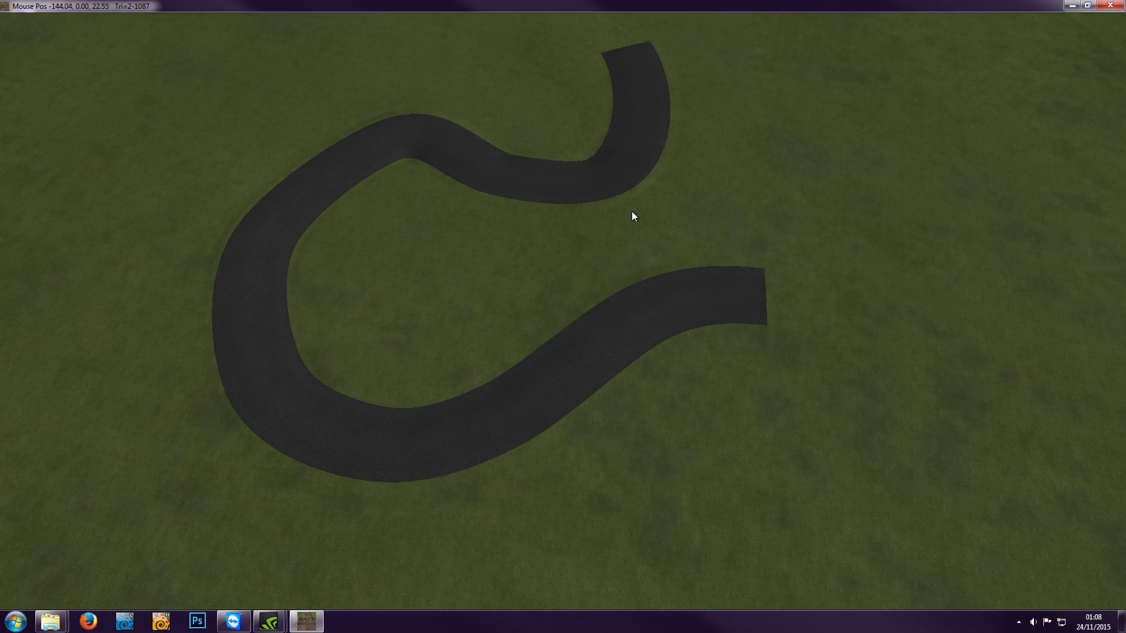
pyautogui.moveTo(584, 239); pyautogui.dragTo(432, 269)
pyautogui.scroll(3, 516, 252)
pyautogui.moveTo(506, 223); pyautogui.dragTo(485, 368, button='middle')
pyautogui.scroll(3, 503, 197)
pyautogui.scroll(-6, 485, 368)
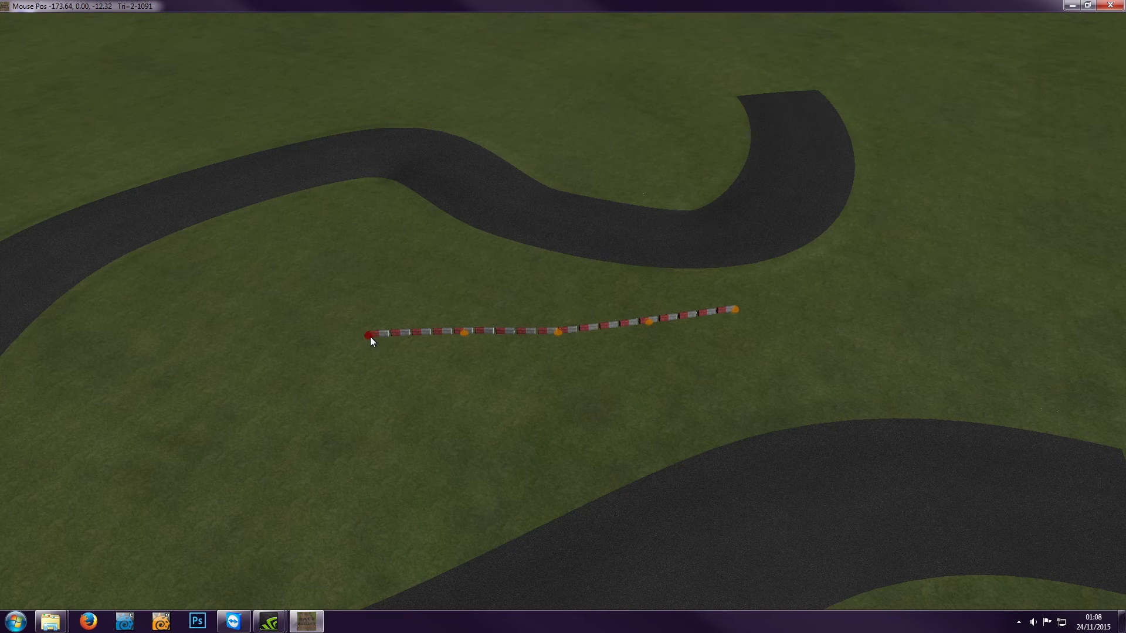
# Step: Delete the trial barrier's nodes from the grass until the whole barrier is removed
pyautogui.rightClick(371, 335)
pyautogui.rightClick(465, 333)
pyautogui.rightClick(559, 334)
pyautogui.rightClick(646, 320)
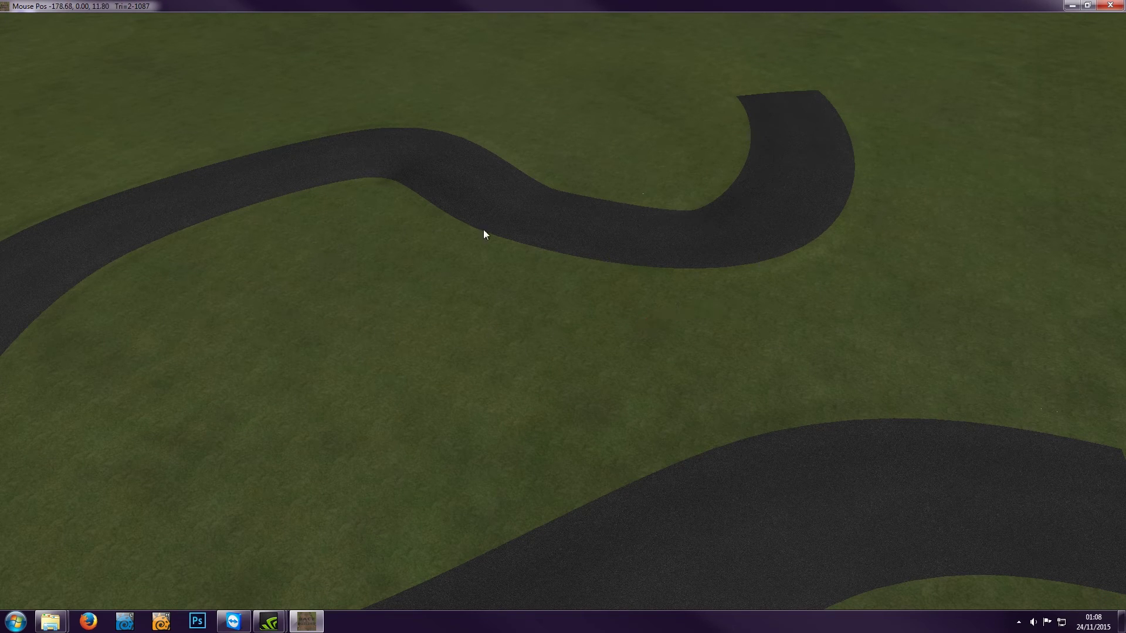
pyautogui.click(166, 41)
pyautogui.click(179, 62)
pyautogui.press('Escape')
# Step: Freehand draw an Example Block barrier along the track's edge, from its end around the tight turn and along the bends
pyautogui.moveTo(221, 15)
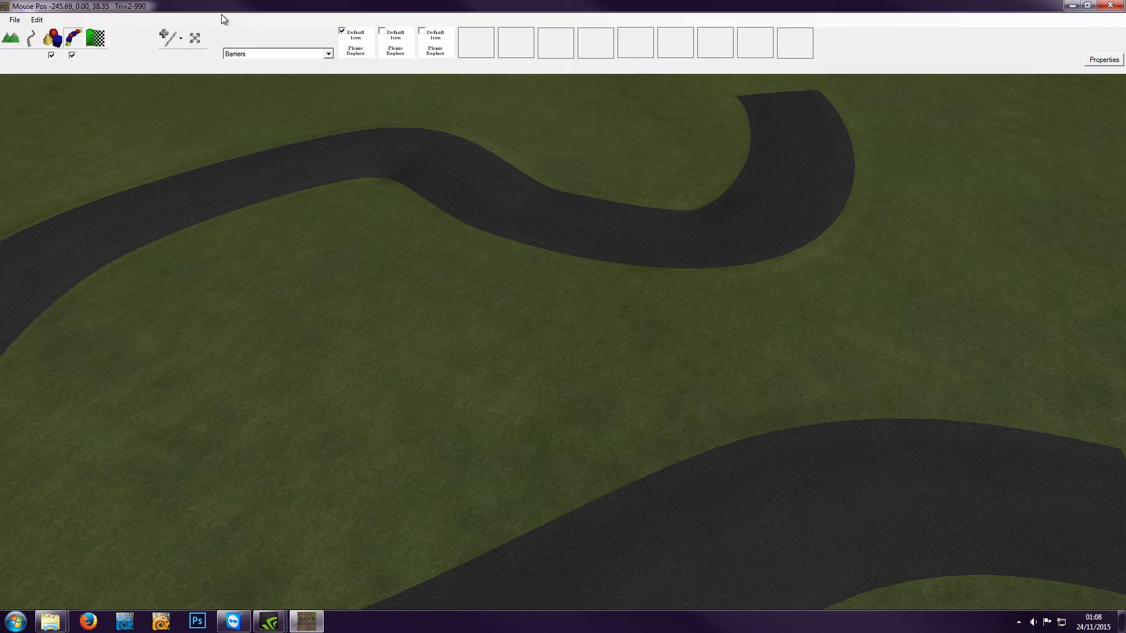
pyautogui.click(180, 41)
pyautogui.click(208, 82)
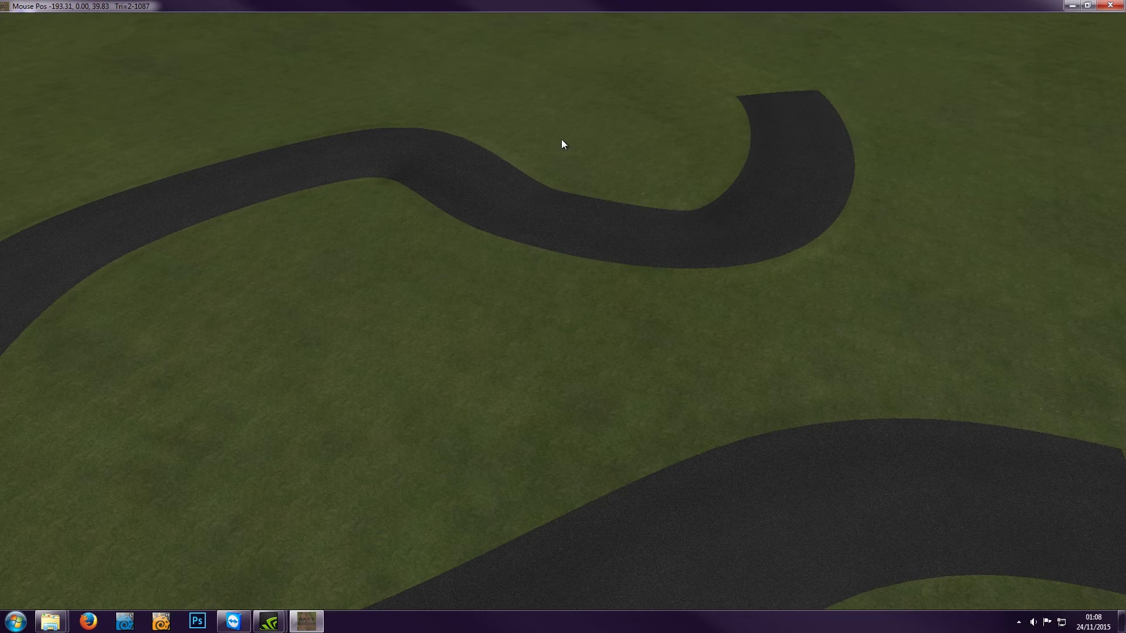
pyautogui.moveTo(857, 106)
pyautogui.mouseDown()
pyautogui.moveTo(875, 219)
pyautogui.moveTo(840, 261)
pyautogui.moveTo(815, 268)
pyautogui.mouseUp()
pyautogui.moveTo(756, 290)
pyautogui.mouseDown()
pyautogui.moveTo(618, 292)
pyautogui.moveTo(540, 276)
pyautogui.moveTo(397, 207)
pyautogui.moveTo(353, 201)
pyautogui.moveTo(179, 254)
pyautogui.moveTo(123, 302)
pyautogui.mouseUp()
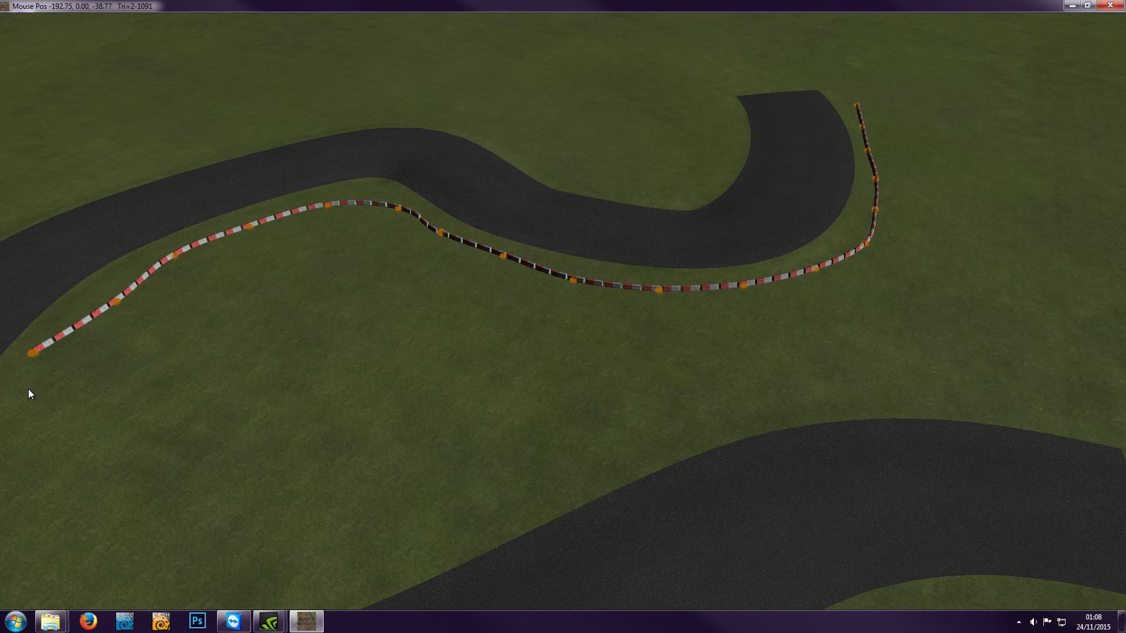
# Step: Bring the Example Block barrier close against the track's edge and pull its node at the bend's apex into the corner
pyautogui.moveTo(110, 23)
pyautogui.moveTo(743, 284); pyautogui.dragTo(738, 271)
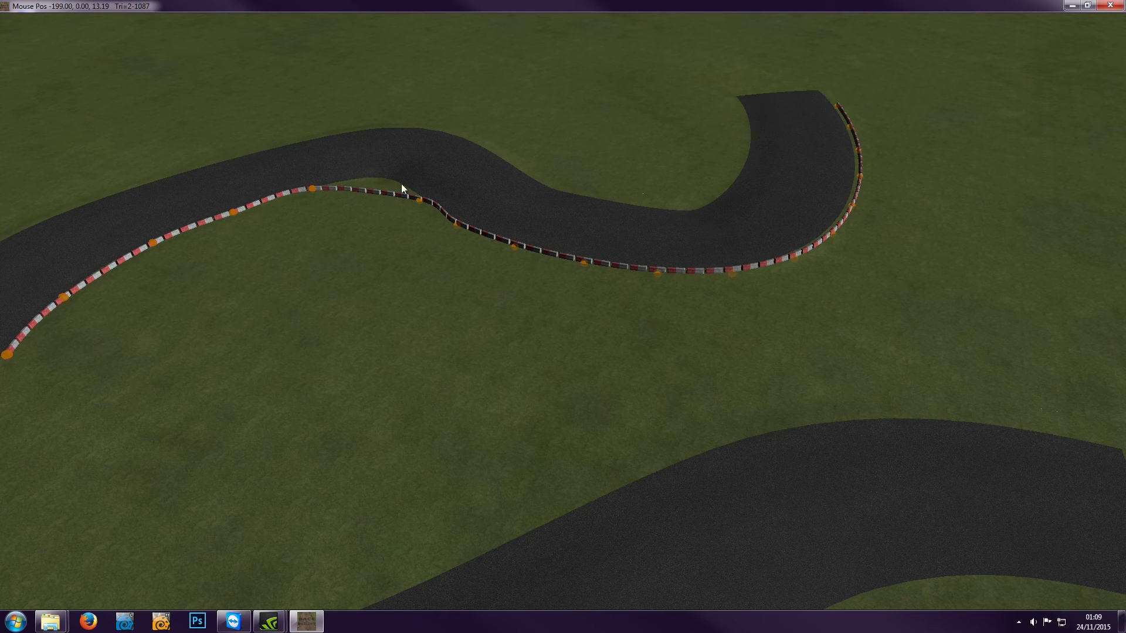
pyautogui.moveTo(393, 173); pyautogui.dragTo(604, 386, button='right')
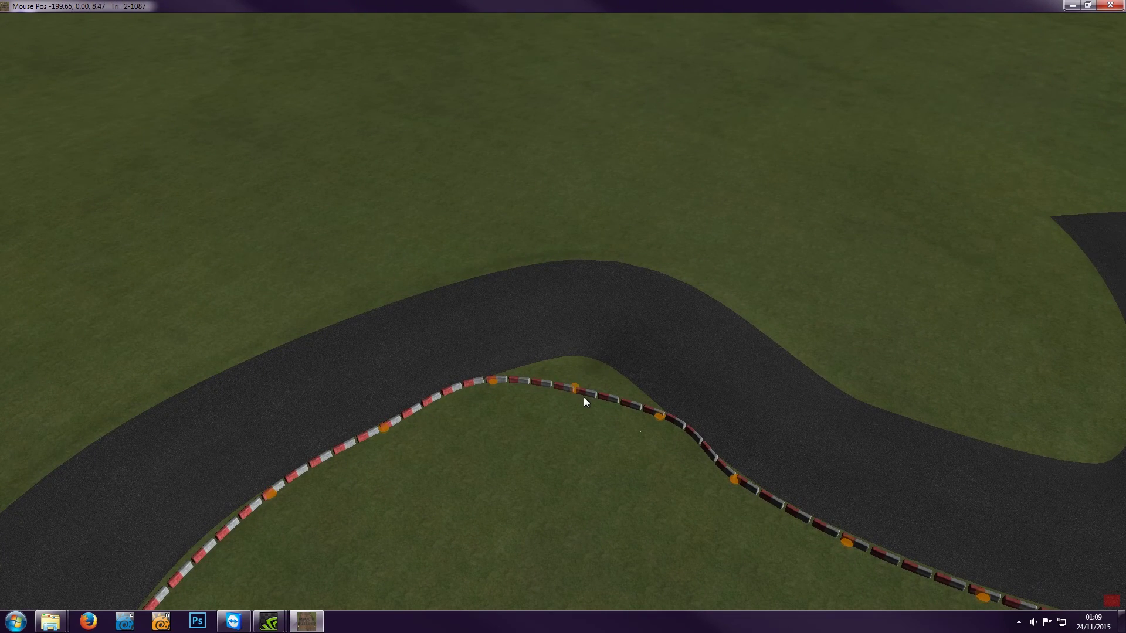
pyautogui.click(575, 388)
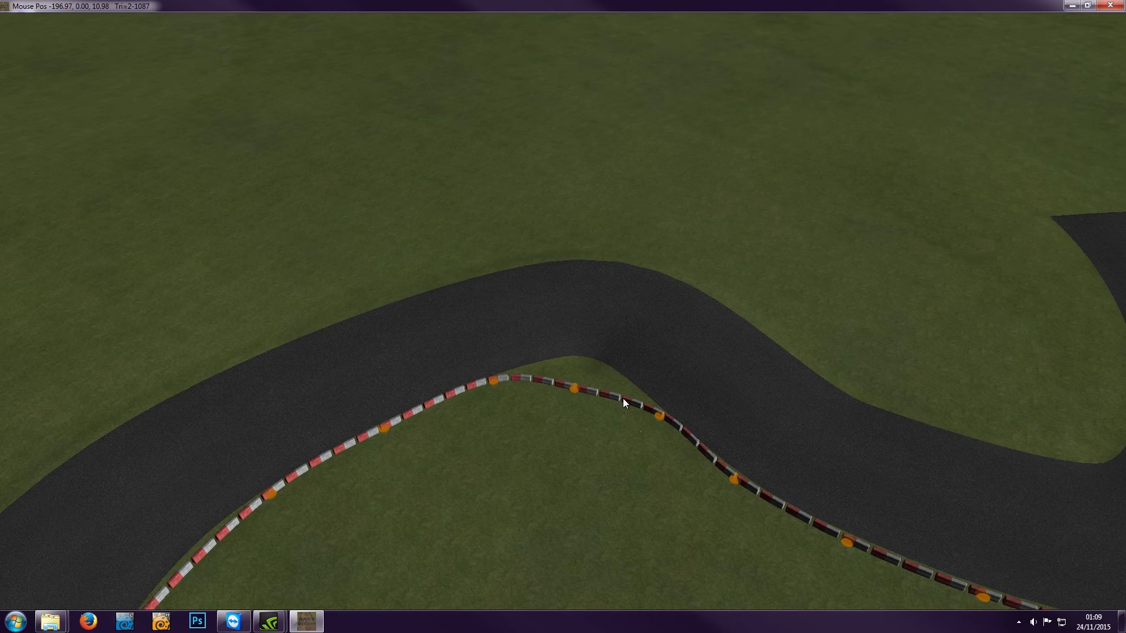
pyautogui.moveTo(575, 388); pyautogui.dragTo(577, 375)
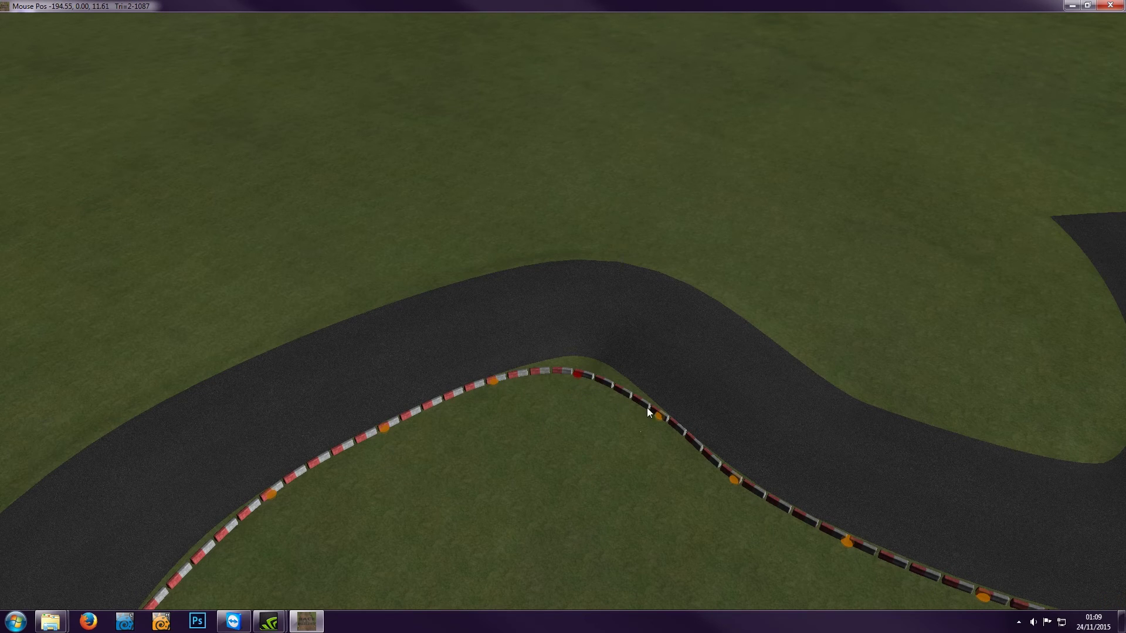
# Step: Add a barrier node just past the bend's apex and nudge the following node towards the track's edge
pyautogui.click(734, 480)
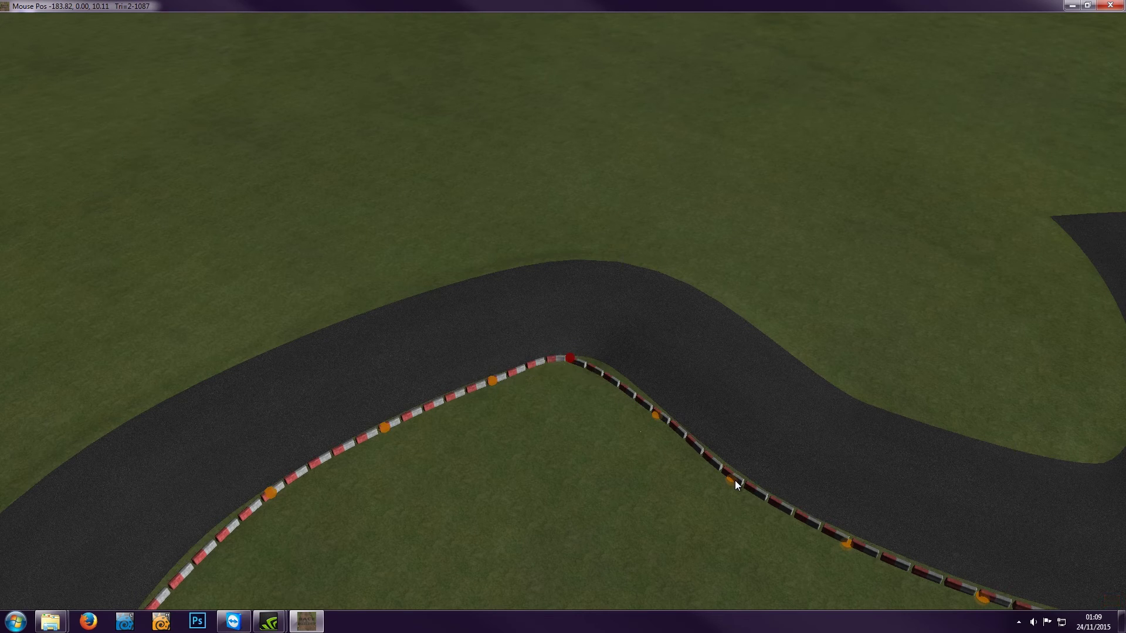
pyautogui.click(618, 384)
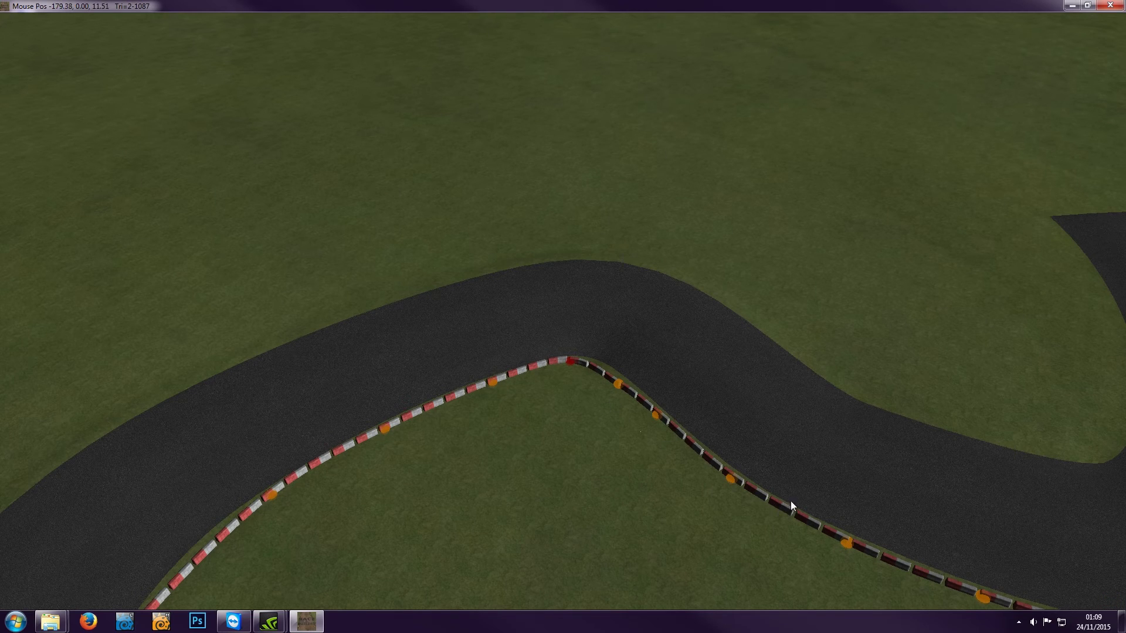
pyautogui.click(728, 479)
pyautogui.moveTo(732, 480); pyautogui.dragTo(734, 478)
# Step: Examine how the barrier blocks follow the track's edge around the tight corner and along the whole section
pyautogui.moveTo(622, 441); pyautogui.dragTo(1107, 406, button='middle')
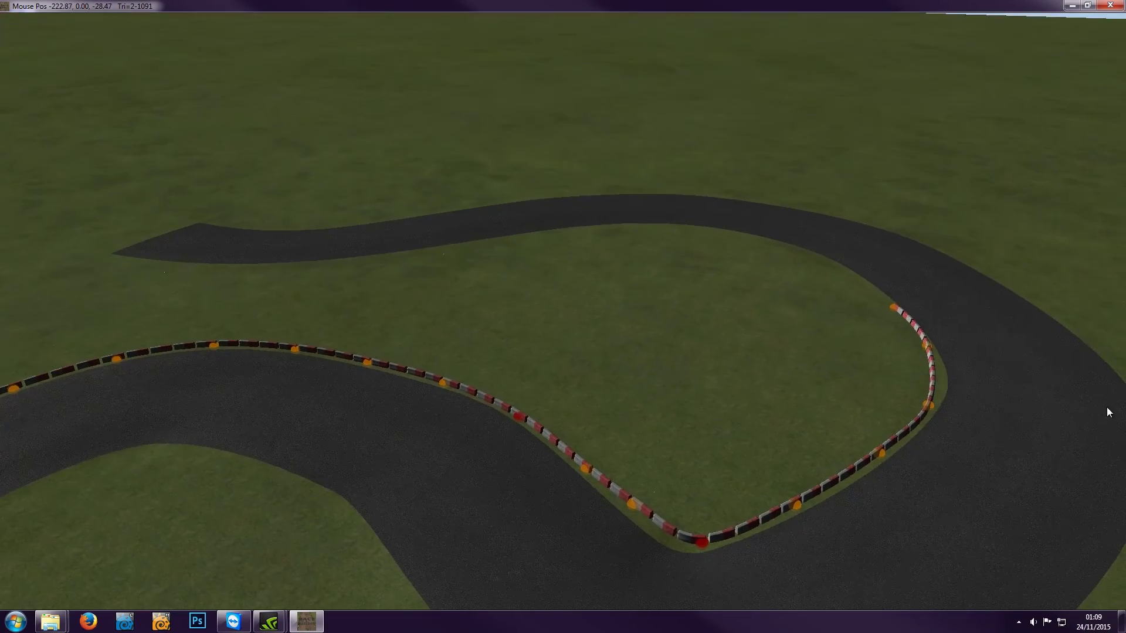
pyautogui.scroll(-1, 716, 442)
pyautogui.scroll(-2, 709, 452)
pyautogui.scroll(4, 702, 465)
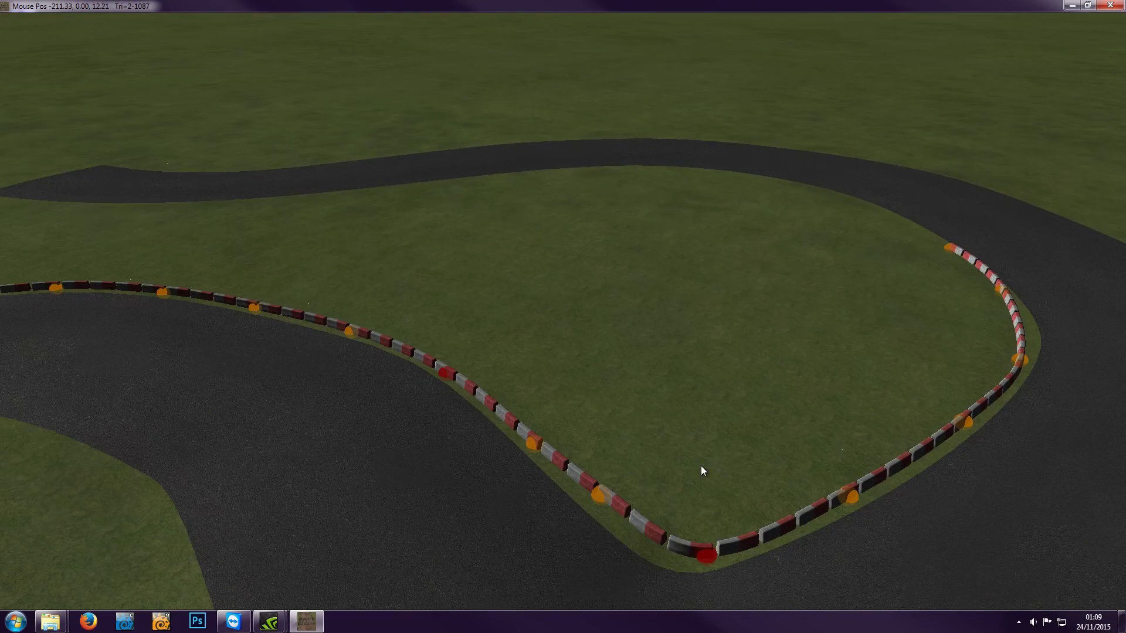
pyautogui.scroll(-2, 666, 414)
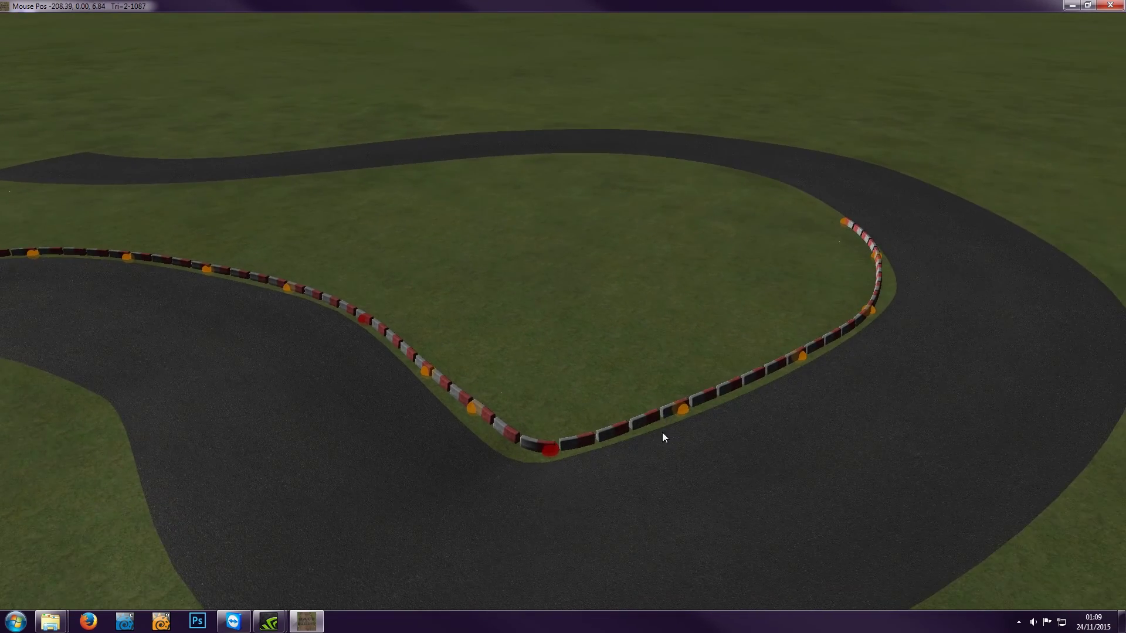
pyautogui.scroll(3, 666, 432)
pyautogui.scroll(-2, 670, 460)
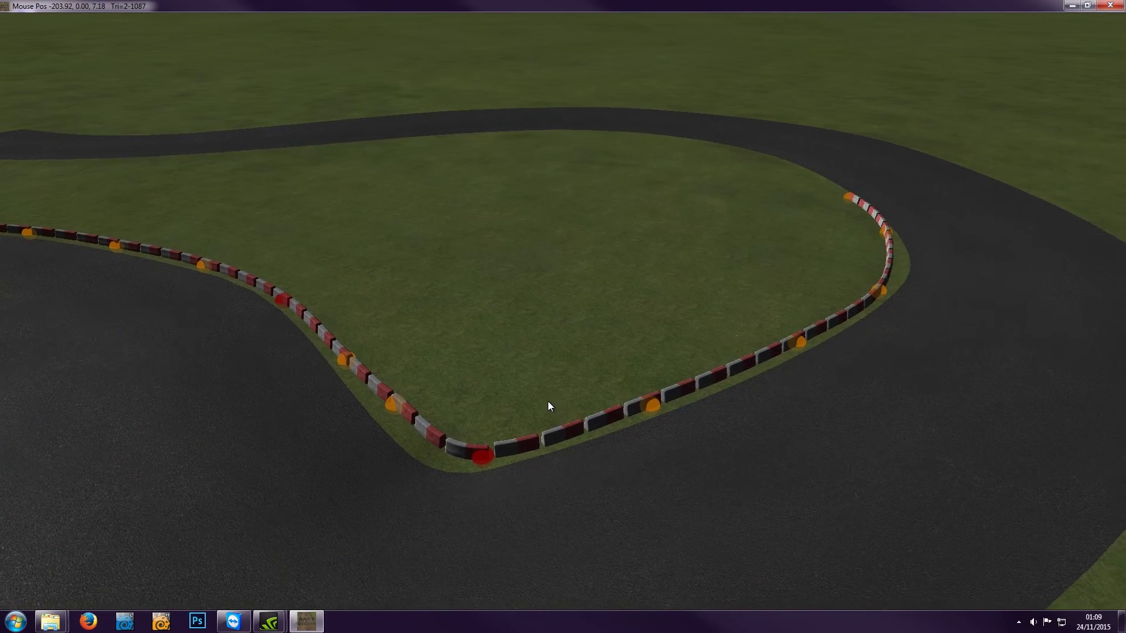
pyautogui.scroll(3, 725, 500)
pyautogui.scroll(-5, 631, 349)
pyautogui.moveTo(563, 312); pyautogui.dragTo(754, 347, button='middle')
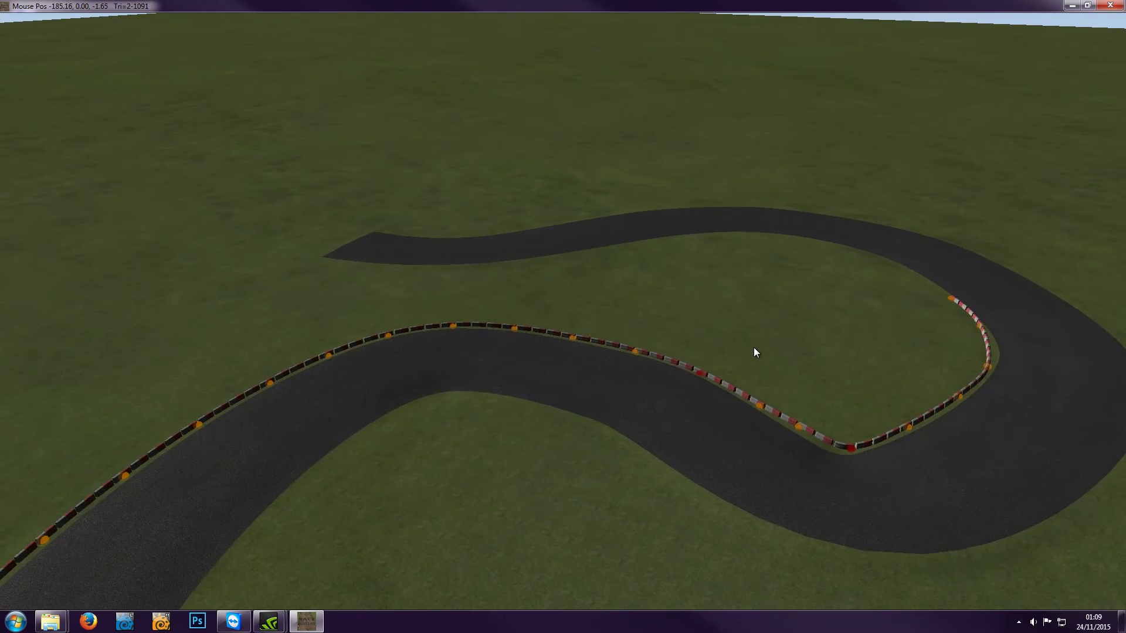
pyautogui.scroll(-3, 614, 327)
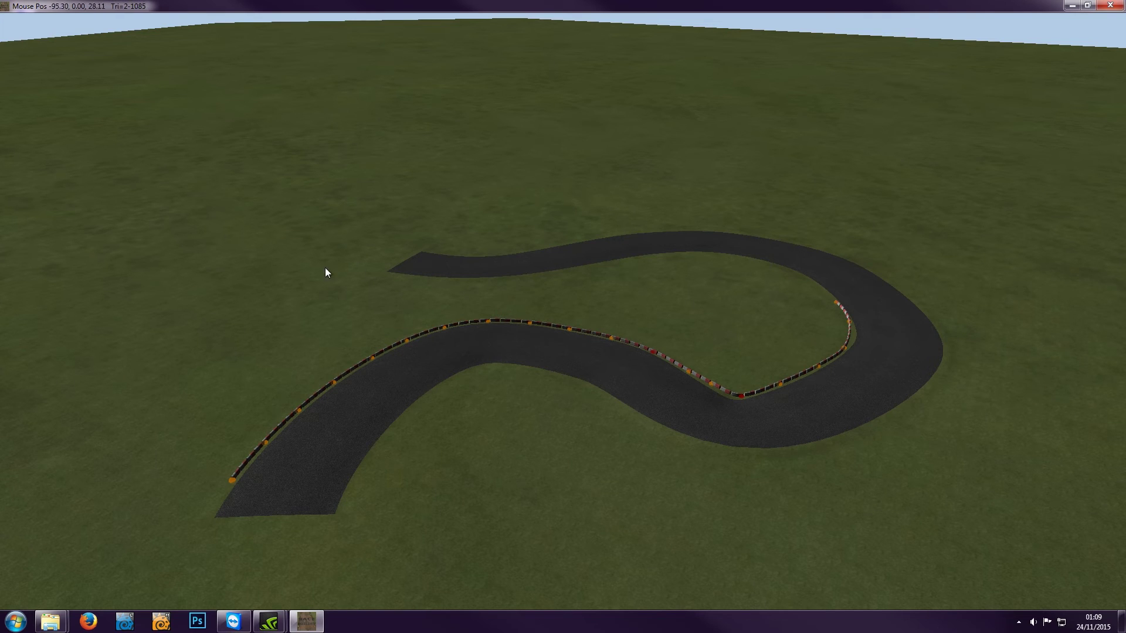
# Step: Delete the entire Example Block barrier and select the second object of the Barriers set for placement
pyautogui.click(723, 287)
pyautogui.press('Delete')
pyautogui.scroll(3, 679, 290)
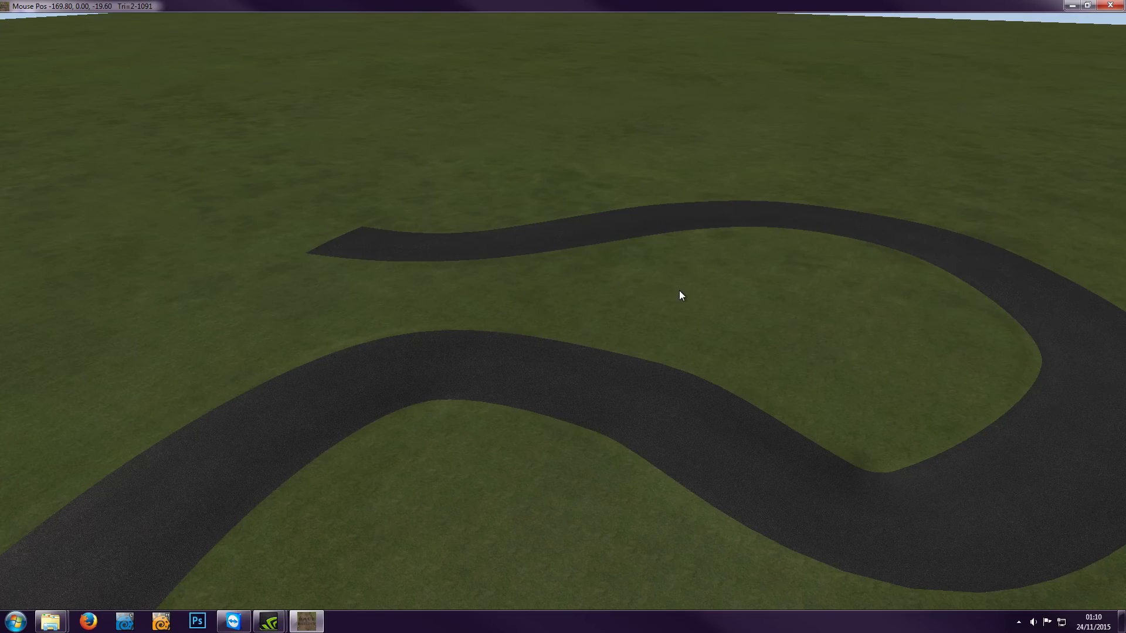
pyautogui.moveTo(533, 306); pyautogui.dragTo(859, 347, button='middle')
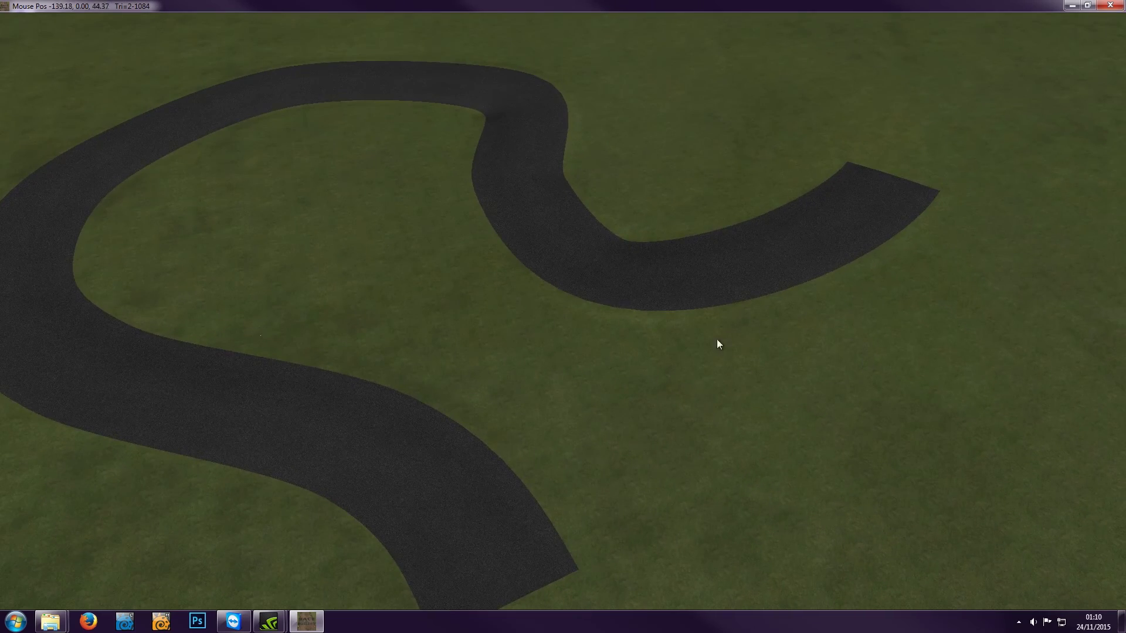
pyautogui.scroll(3, 485, 360)
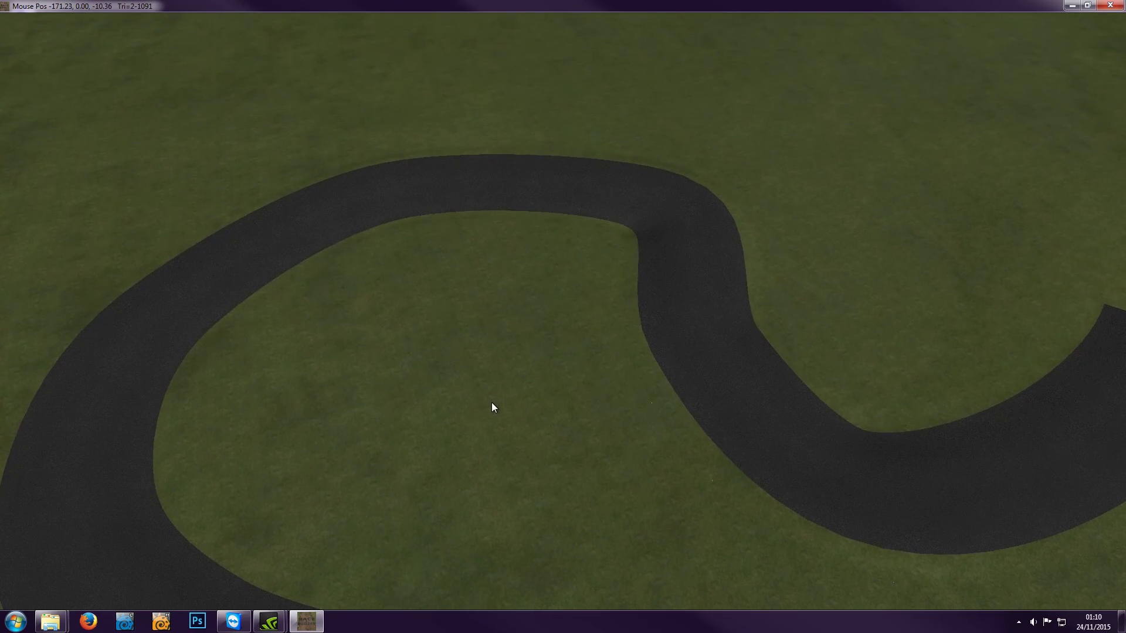
pyautogui.moveTo(252, 9)
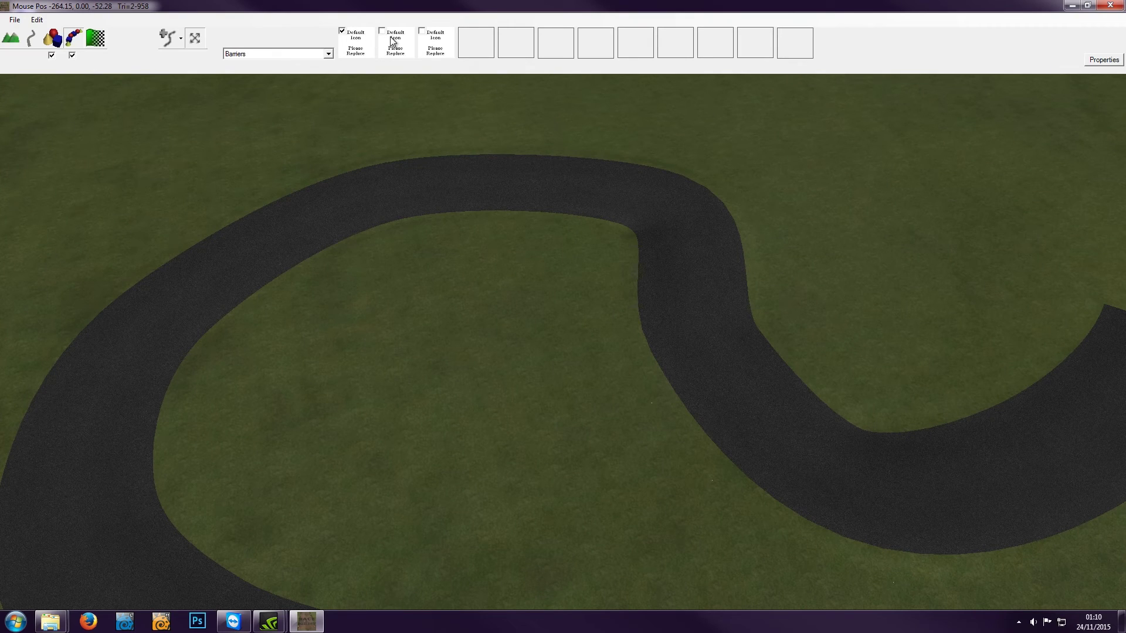
pyautogui.click(347, 34)
pyautogui.scroll(2, 630, 388)
pyautogui.scroll(2, 645, 390)
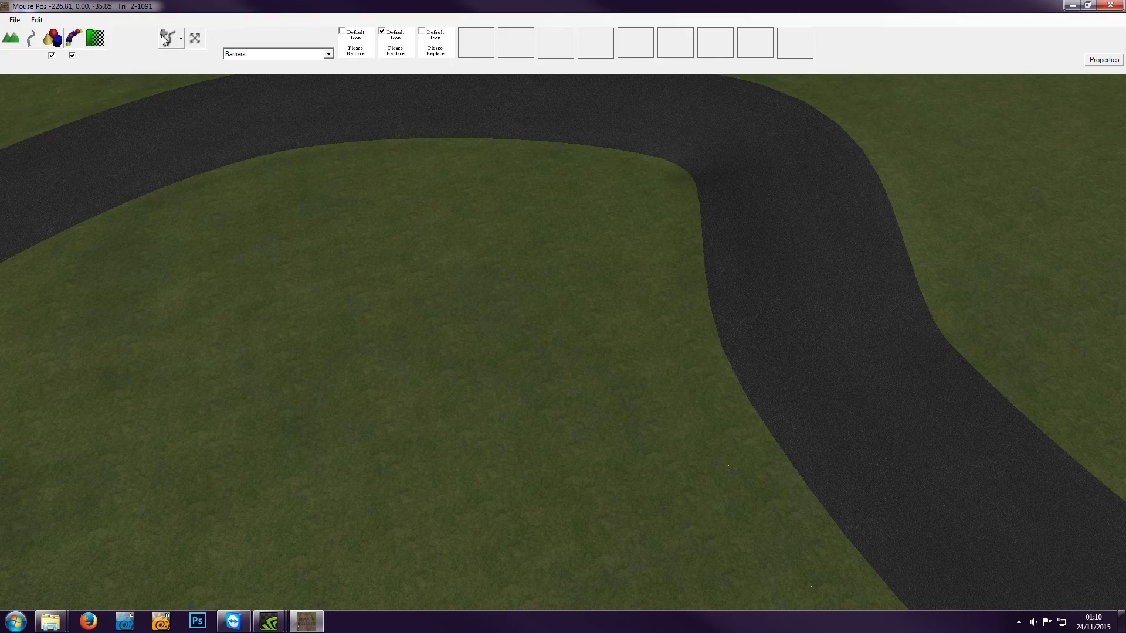
# Step: Freehand draw a short trial piece of the second barrier along the inside edge at the track's end, and delete it
pyautogui.click(166, 39)
pyautogui.click(211, 82)
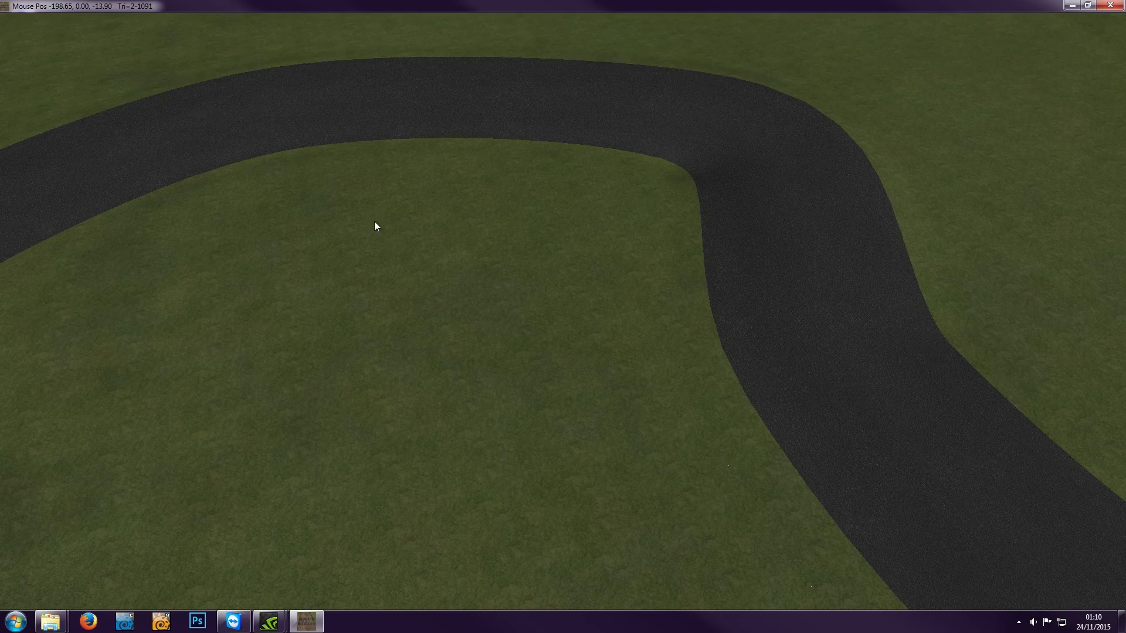
pyautogui.scroll(-3, 416, 306)
pyautogui.moveTo(505, 298); pyautogui.dragTo(576, 310, button='right')
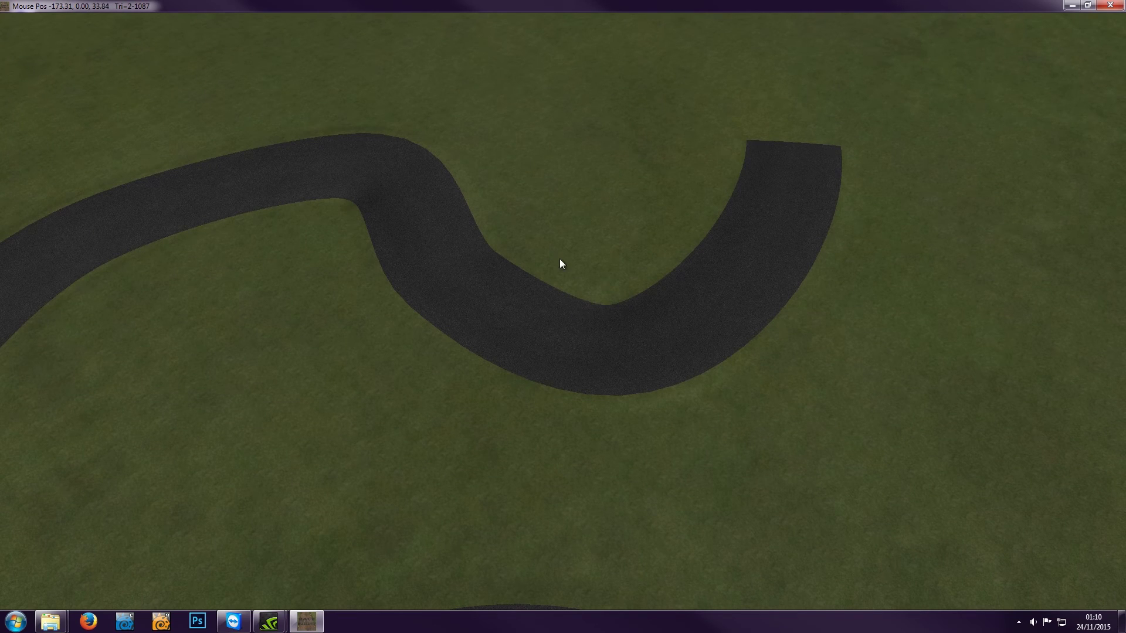
pyautogui.moveTo(722, 167); pyautogui.dragTo(736, 253, button='right')
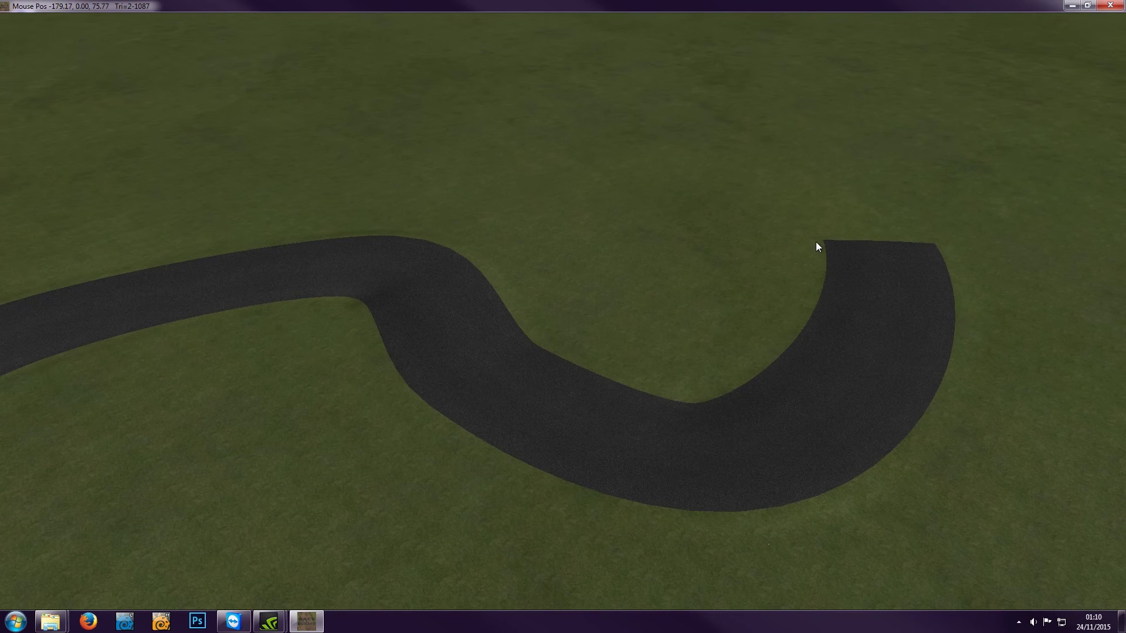
pyautogui.click(812, 273)
pyautogui.click(798, 306)
pyautogui.moveTo(743, 350)
pyautogui.mouseDown(button='right')
pyautogui.moveTo(839, 293)
pyautogui.moveTo(797, 293)
pyautogui.moveTo(762, 333)
pyautogui.moveTo(750, 371)
pyautogui.mouseUp(button='right')
pyautogui.scroll(3, 778, 323)
pyautogui.scroll(-4, 777, 325)
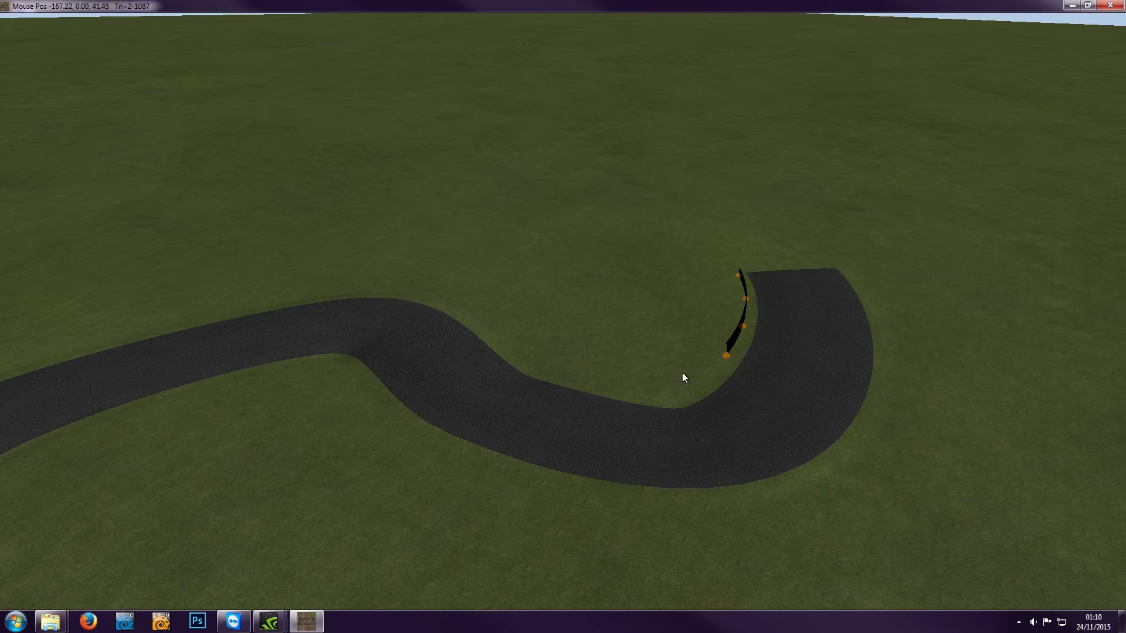
pyautogui.press('Delete')
# Step: Freehand draw the second barrier as a mesh fence on the grass beside the track, past the bend to the inside of the track's end
pyautogui.click(170, 38)
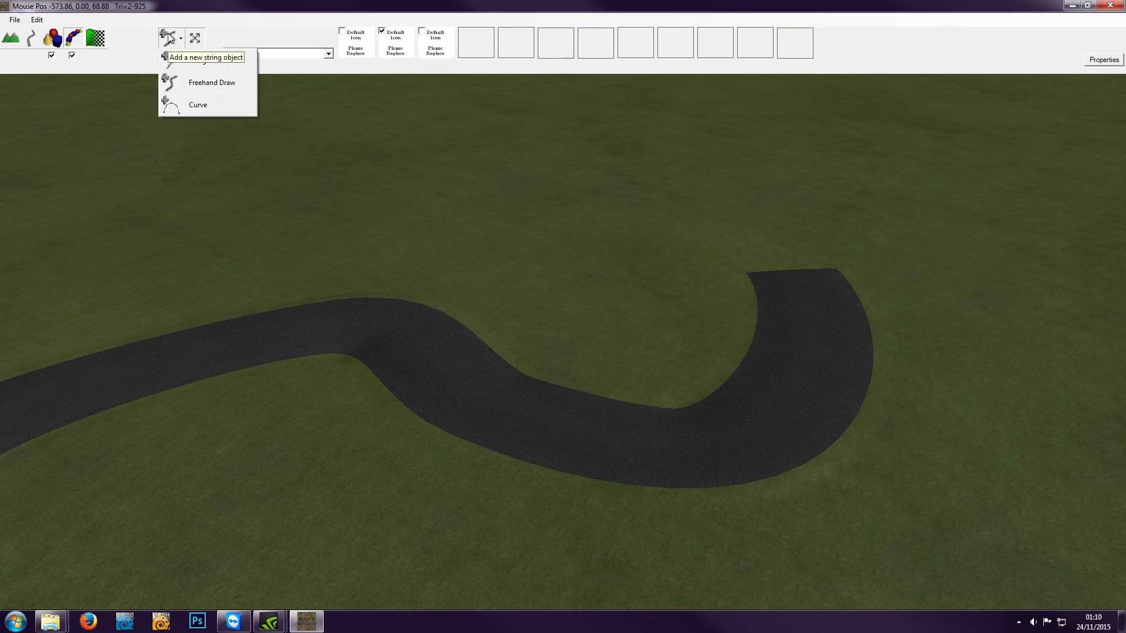
pyautogui.click(177, 81)
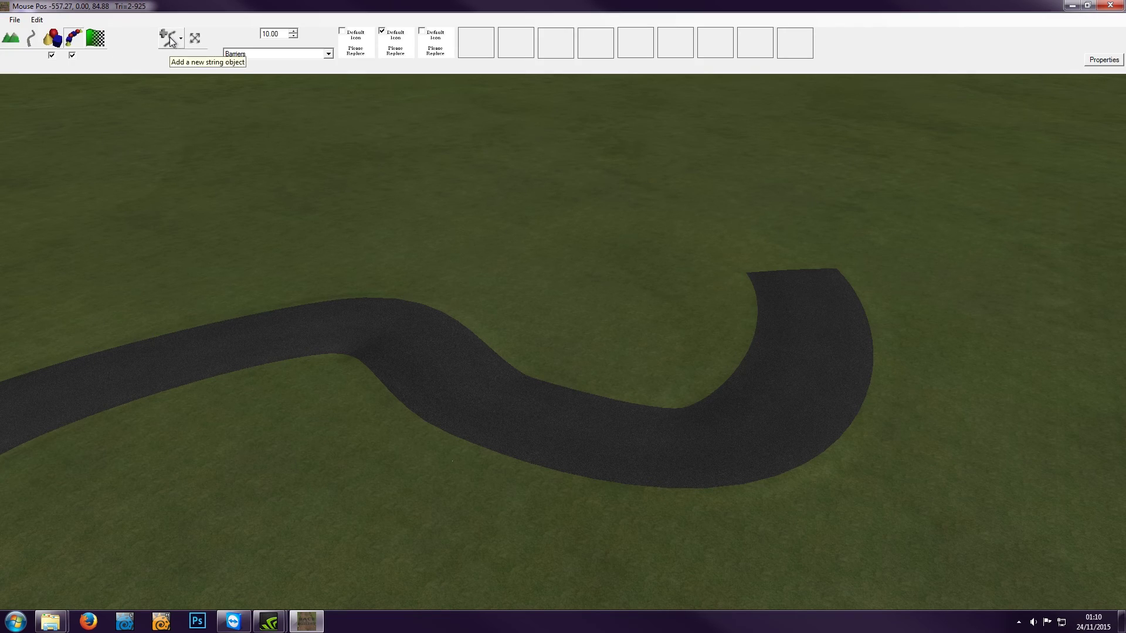
pyautogui.click(170, 39)
pyautogui.click(178, 83)
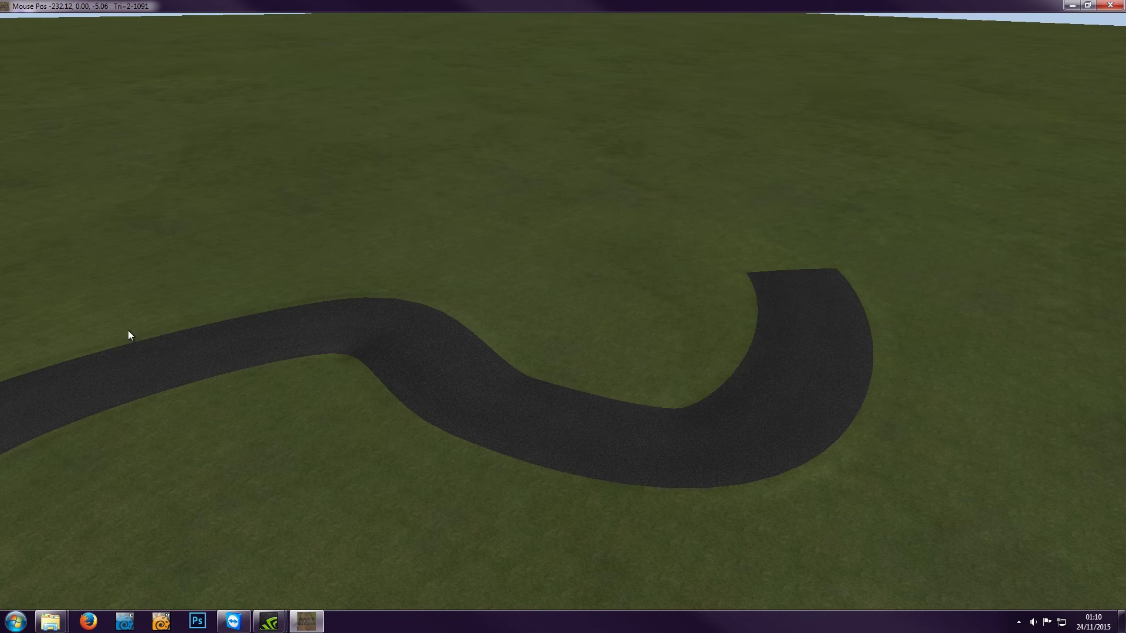
pyautogui.moveTo(207, 311); pyautogui.dragTo(253, 309, button='right')
pyautogui.moveTo(253, 308); pyautogui.dragTo(251, 321, button='middle')
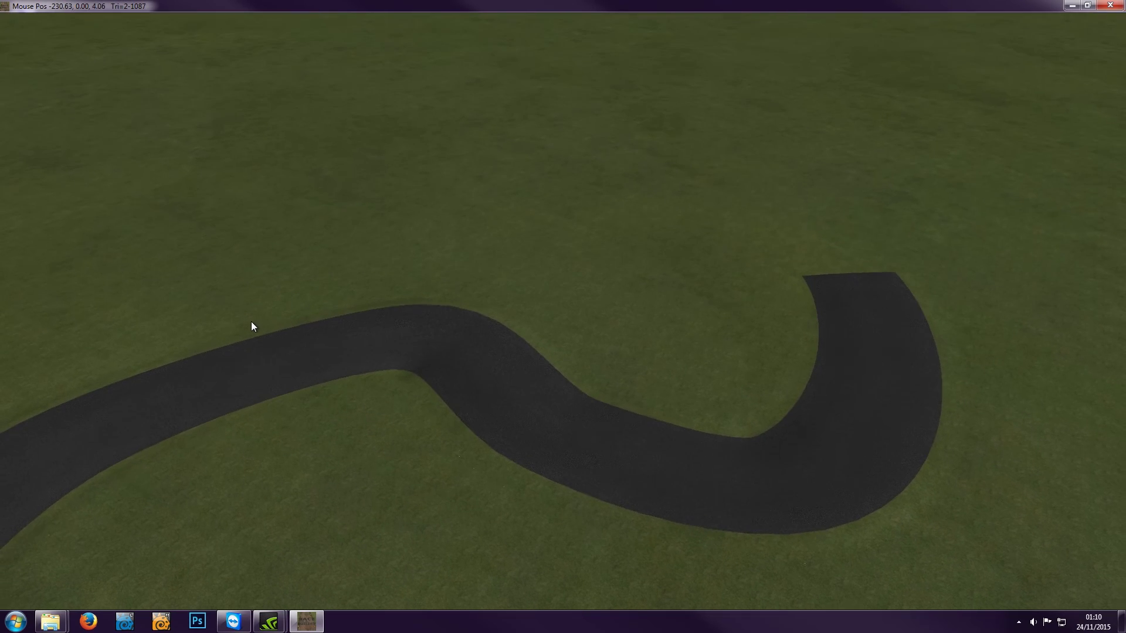
pyautogui.moveTo(292, 3)
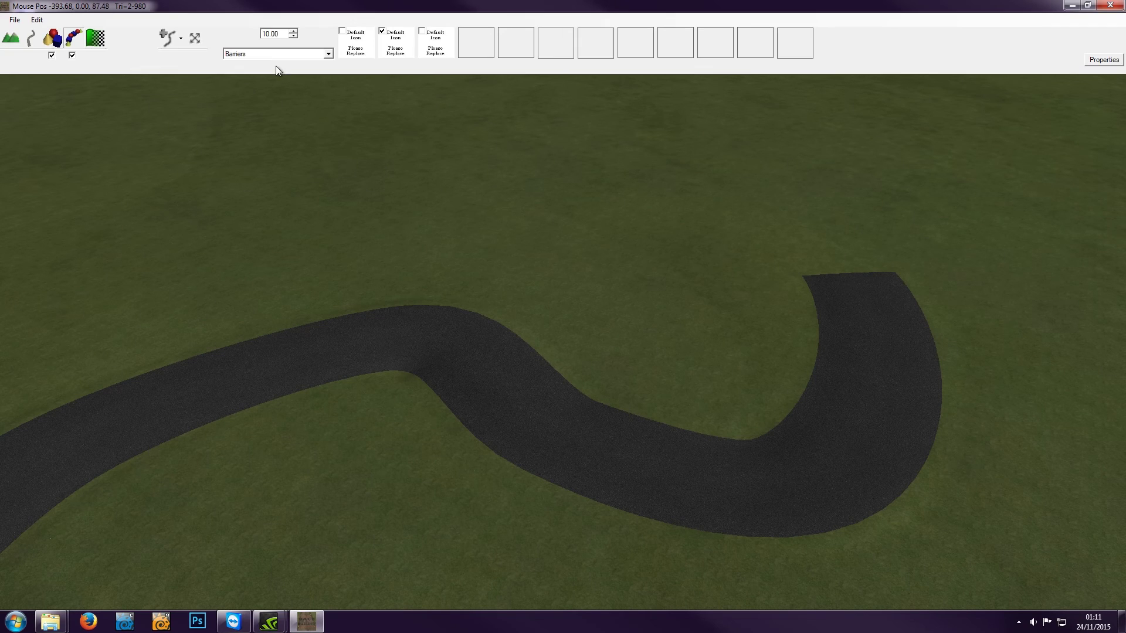
pyautogui.click(167, 42)
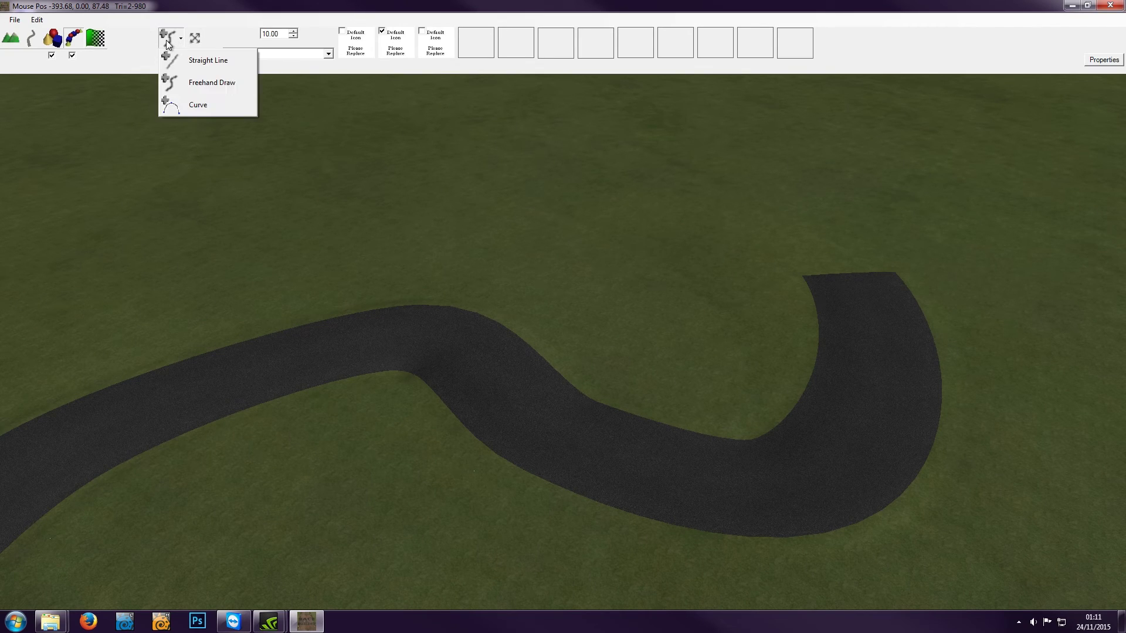
pyautogui.click(171, 82)
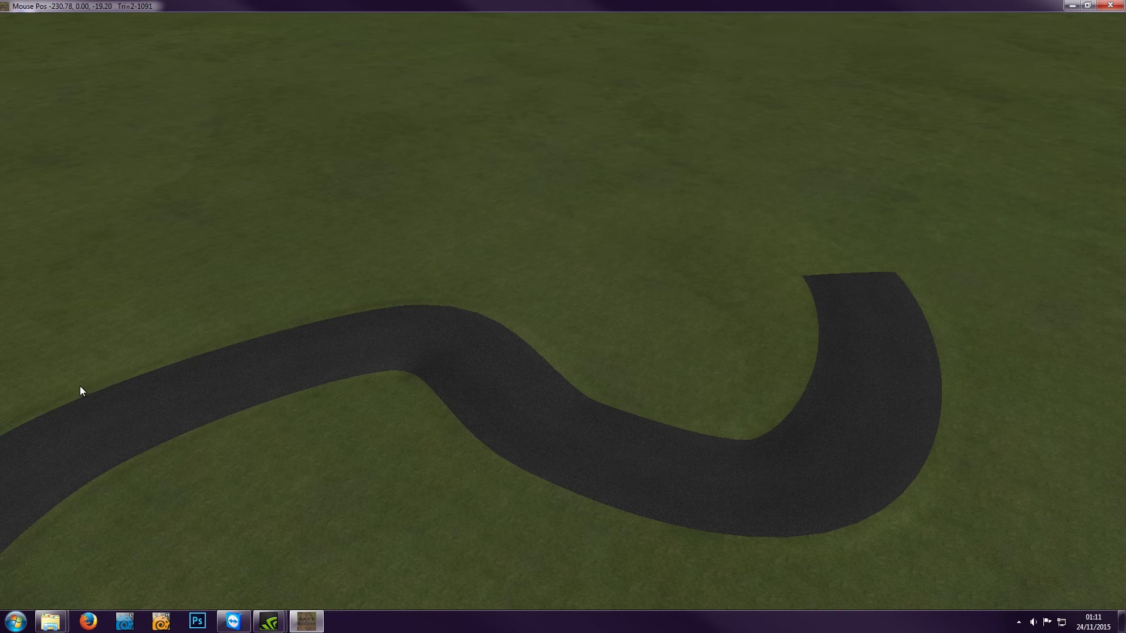
pyautogui.moveTo(115, 356)
pyautogui.mouseDown()
pyautogui.moveTo(382, 290)
pyautogui.moveTo(449, 295)
pyautogui.mouseUp()
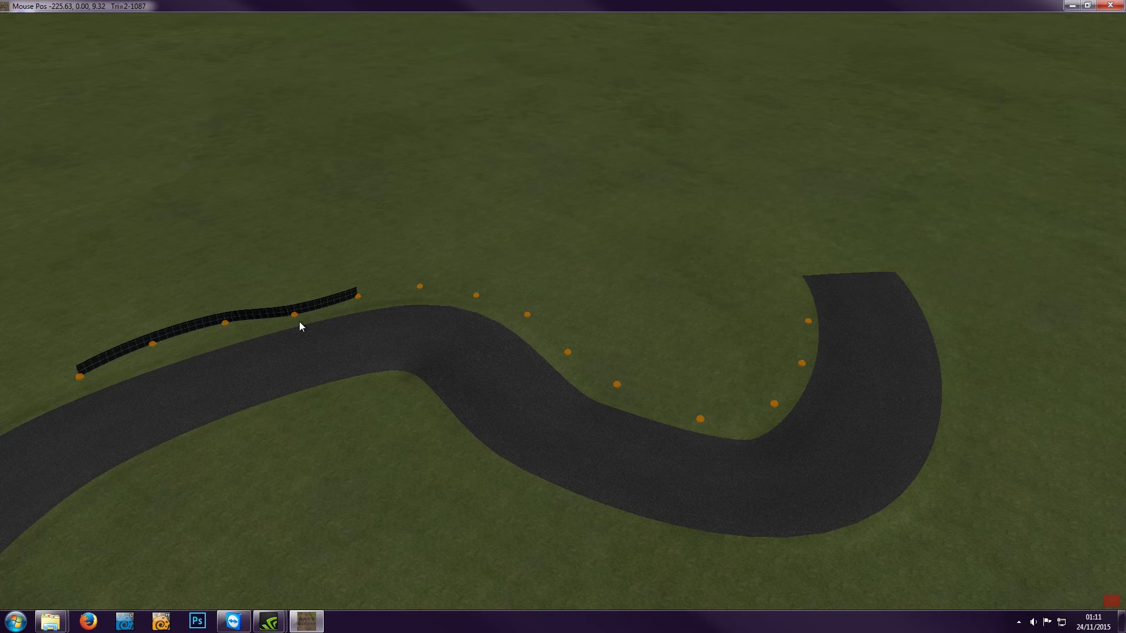
# Step: Examine the mesh fence's panels and curvature along the bend from close up and from farther away
pyautogui.scroll(2, 305, 321)
pyautogui.scroll(2, 422, 333)
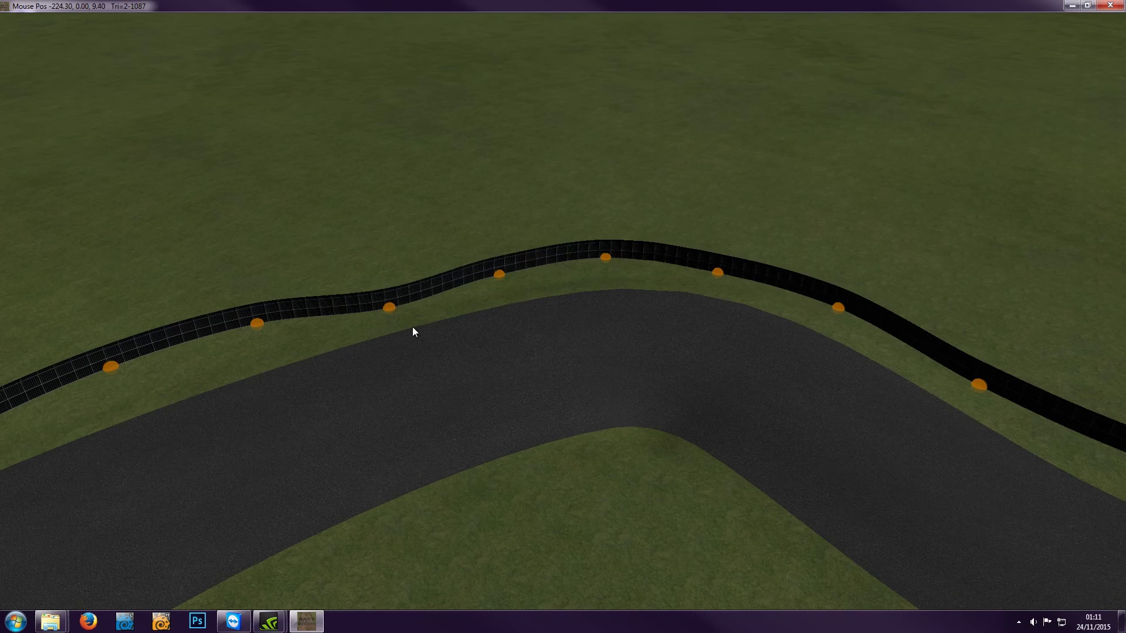
pyautogui.scroll(-2, 505, 300)
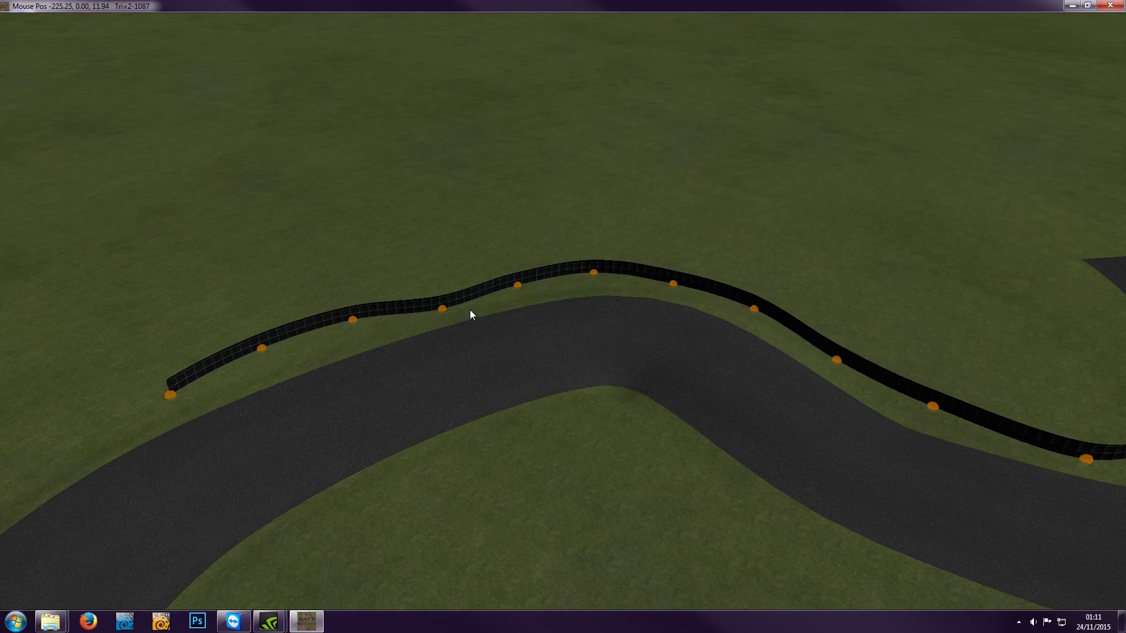
pyautogui.moveTo(665, 319); pyautogui.dragTo(704, 325, button='middle')
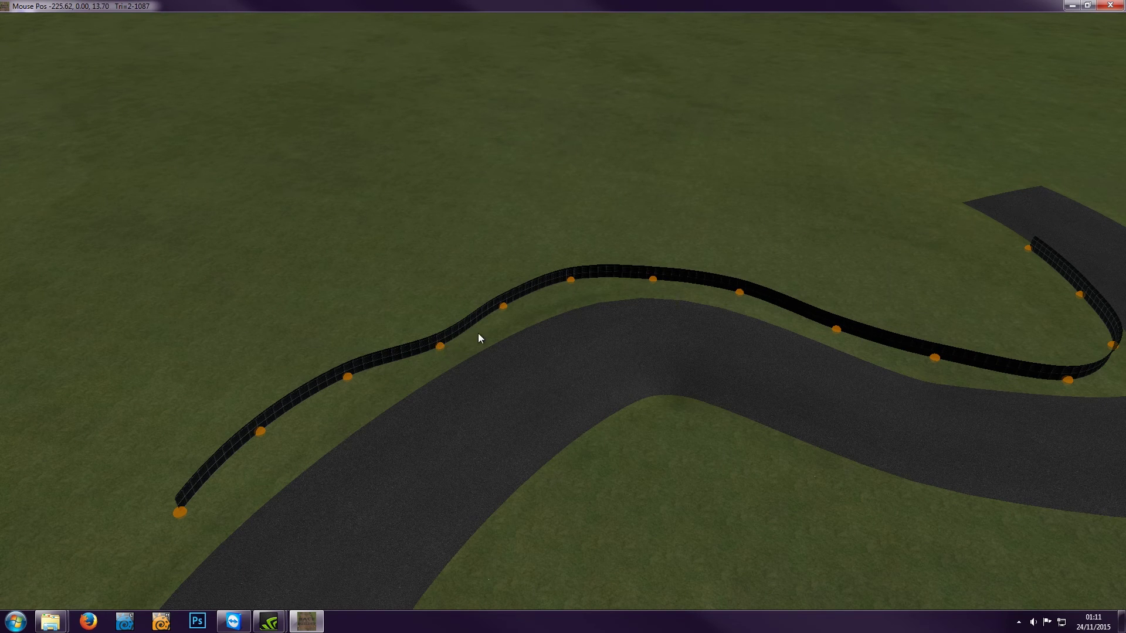
pyautogui.moveTo(490, 304); pyautogui.dragTo(397, 362, button='middle')
pyautogui.scroll(3, 391, 332)
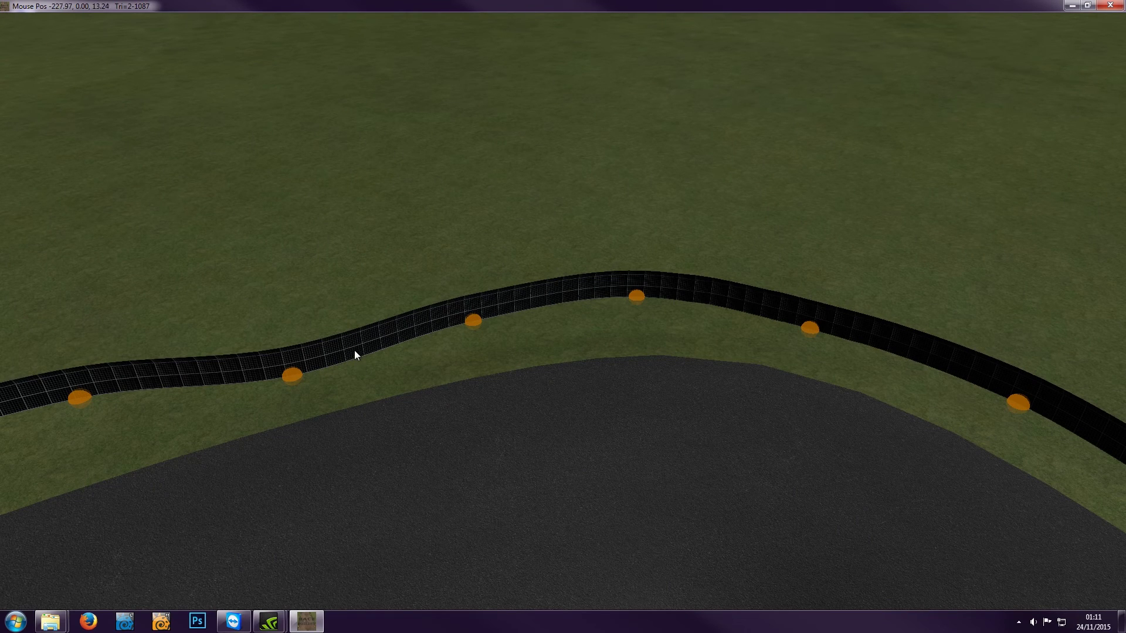
pyautogui.moveTo(359, 357); pyautogui.dragTo(405, 344, button='middle')
pyautogui.scroll(-5, 490, 362)
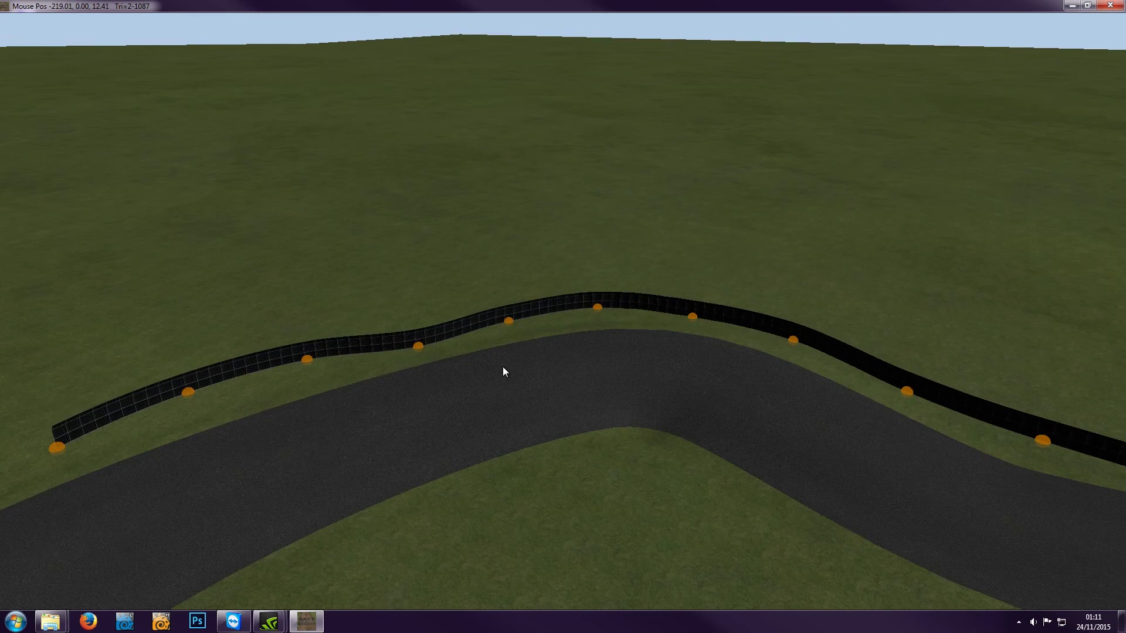
pyautogui.moveTo(498, 374)
pyautogui.mouseDown(button='middle')
pyautogui.moveTo(540, 372)
pyautogui.moveTo(514, 374)
pyautogui.mouseUp(button='middle')
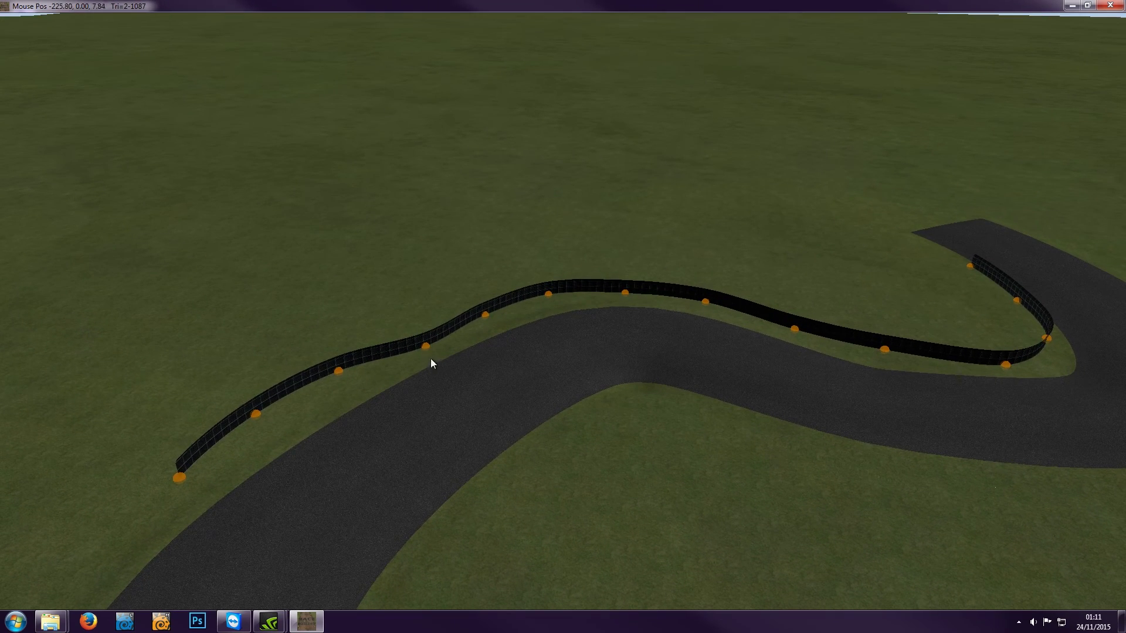
# Step: Shift the whole mesh fence closer to the track so it follows the outer edge of the bend
pyautogui.moveTo(240, 20)
pyautogui.moveTo(427, 347); pyautogui.dragTo(435, 357)
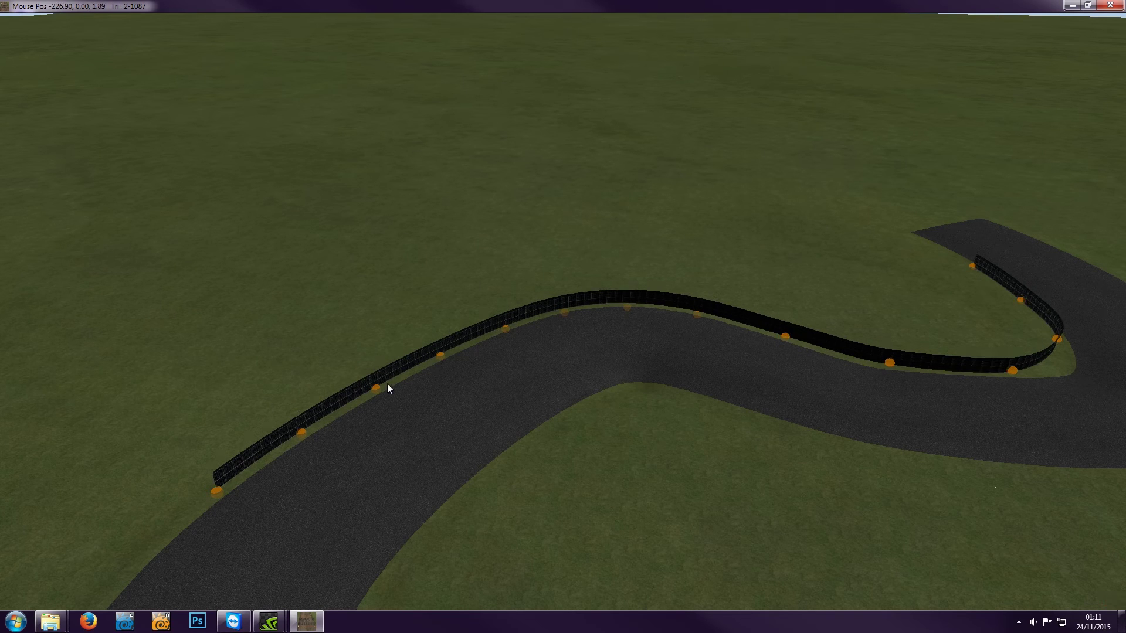
pyautogui.moveTo(114, 23)
pyautogui.moveTo(87, 24)
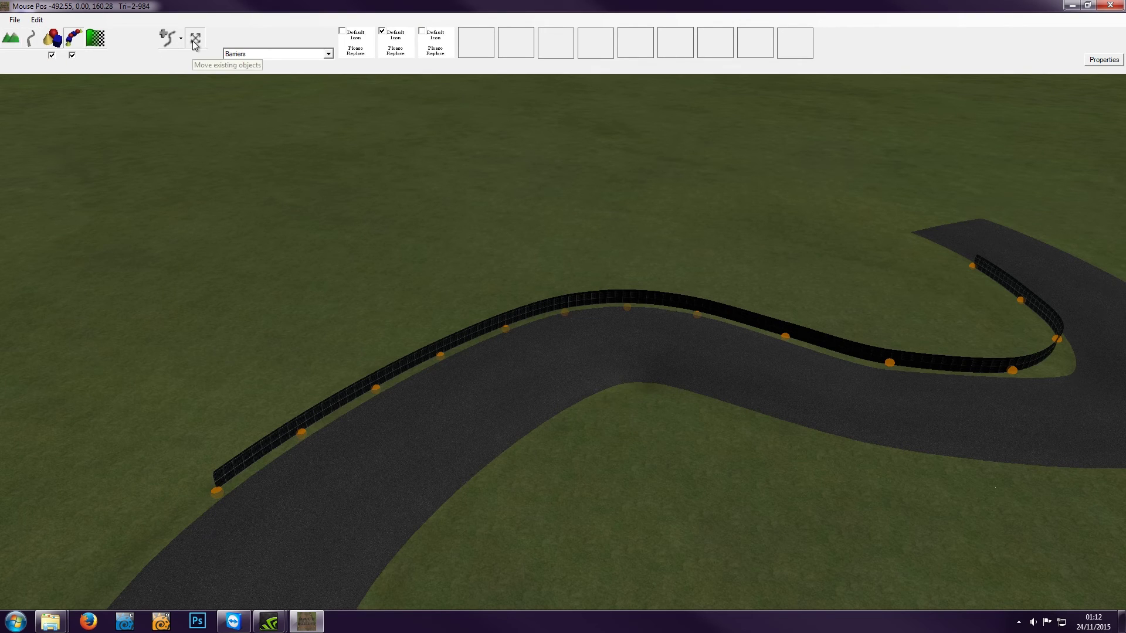
pyautogui.click(290, 335)
# Step: Examine the panels and angled top at the mesh fence's starting end from close up
pyautogui.moveTo(300, 462); pyautogui.dragTo(341, 434, button='middle')
pyautogui.scroll(3, 196, 475)
pyautogui.moveTo(156, 466); pyautogui.dragTo(652, 307, button='right')
pyautogui.moveTo(592, 405); pyautogui.dragTo(488, 387, button='middle')
pyautogui.scroll(4, 529, 379)
pyautogui.moveTo(532, 376); pyautogui.dragTo(555, 449, button='right')
pyautogui.moveTo(555, 448); pyautogui.dragTo(469, 392, button='middle')
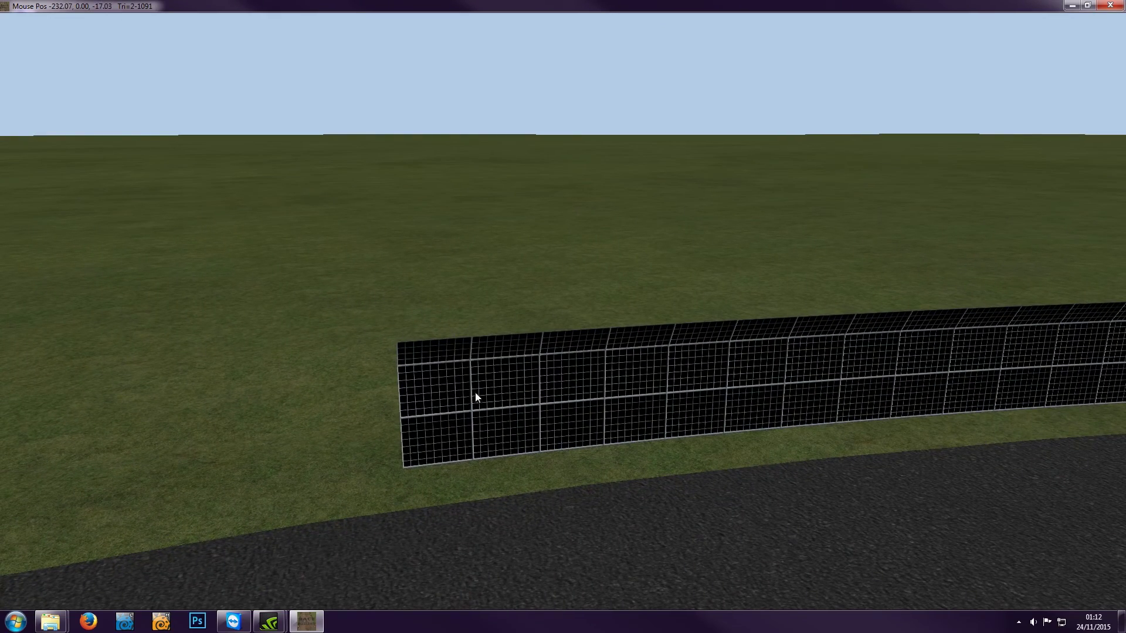
pyautogui.moveTo(466, 400); pyautogui.dragTo(533, 404, button='middle')
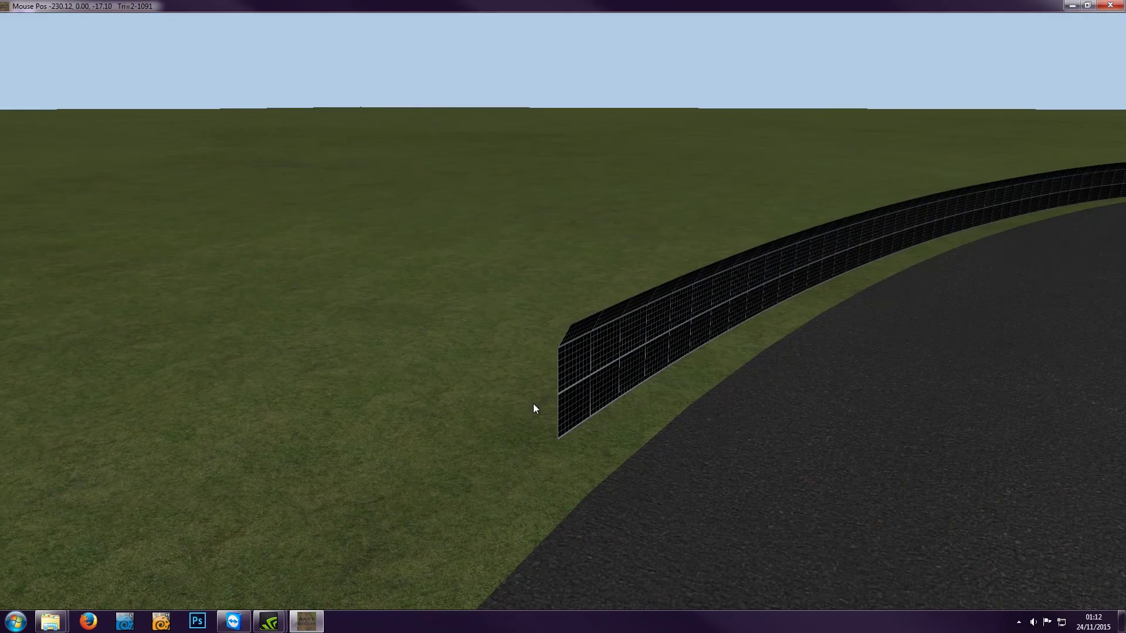
pyautogui.moveTo(678, 331); pyautogui.dragTo(531, 354, button='middle')
pyautogui.moveTo(628, 297); pyautogui.dragTo(434, 365, button='middle')
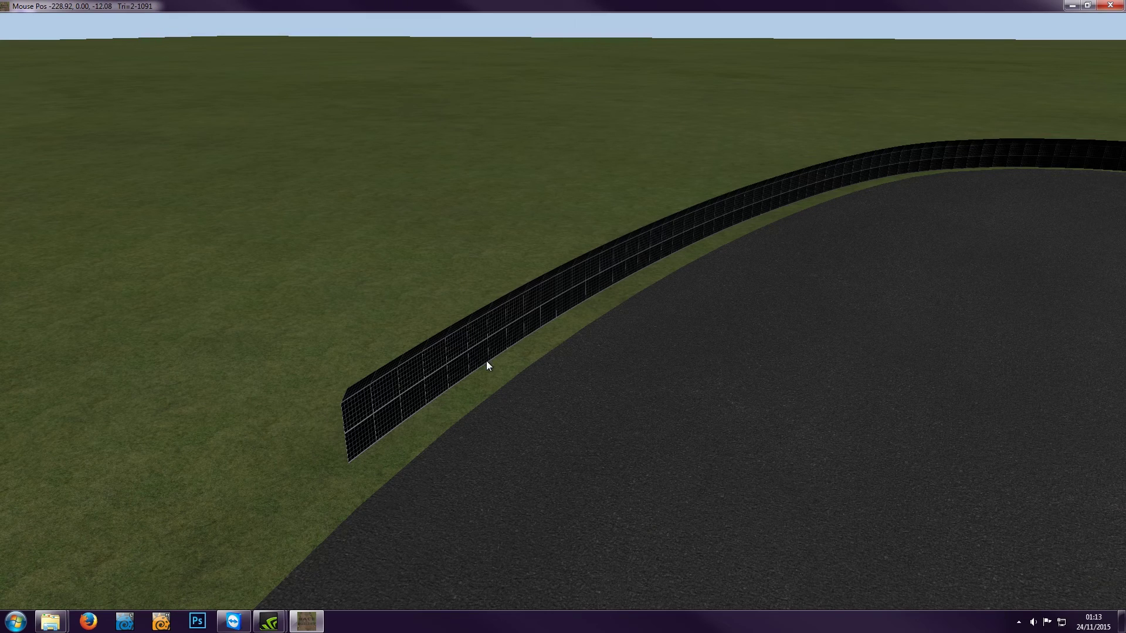
# Step: Examine how the mesh fence follows the track around the bend from several angles and distances
pyautogui.moveTo(487, 361); pyautogui.dragTo(522, 360, button='right')
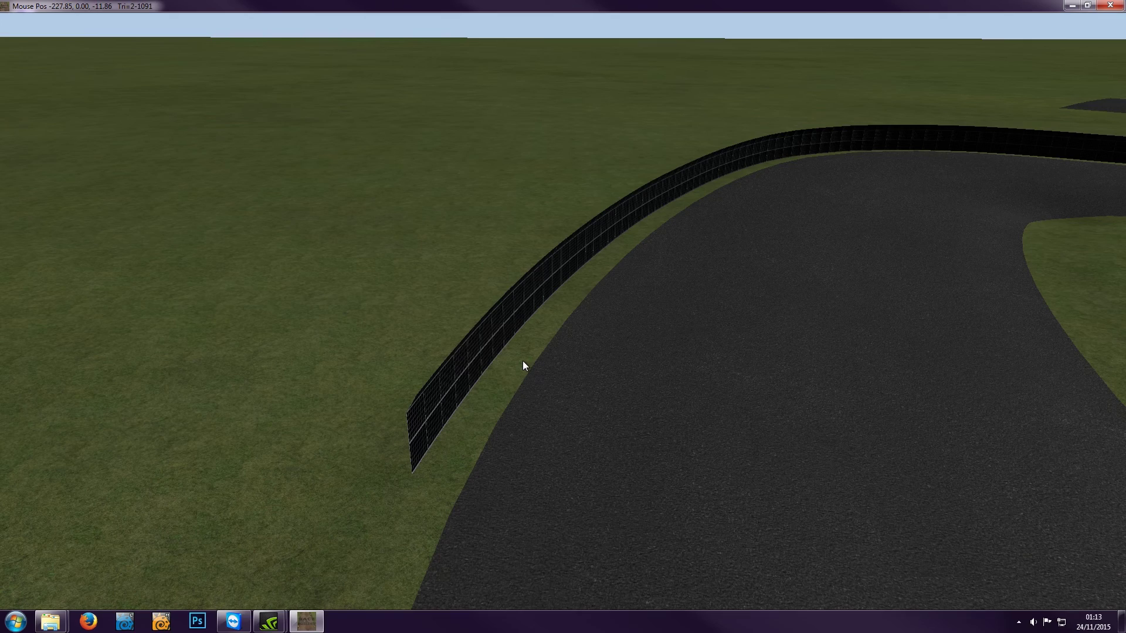
pyautogui.moveTo(523, 360); pyautogui.dragTo(484, 354, button='right')
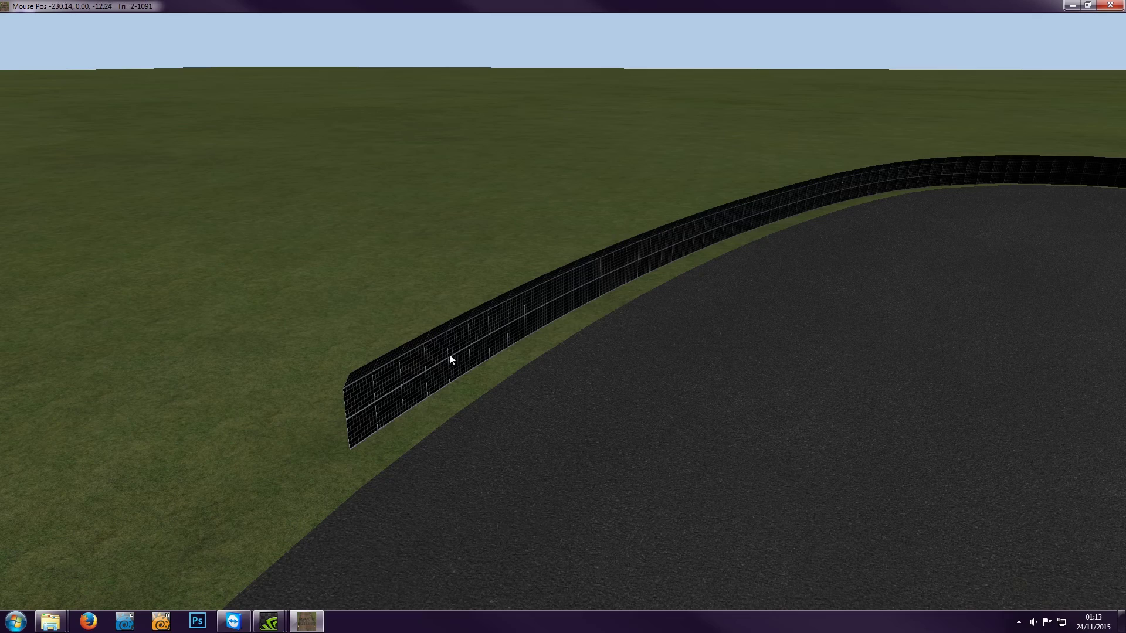
pyautogui.moveTo(455, 361)
pyautogui.mouseDown(button='middle')
pyautogui.moveTo(454, 346)
pyautogui.moveTo(424, 337)
pyautogui.moveTo(454, 351)
pyautogui.mouseUp(button='middle')
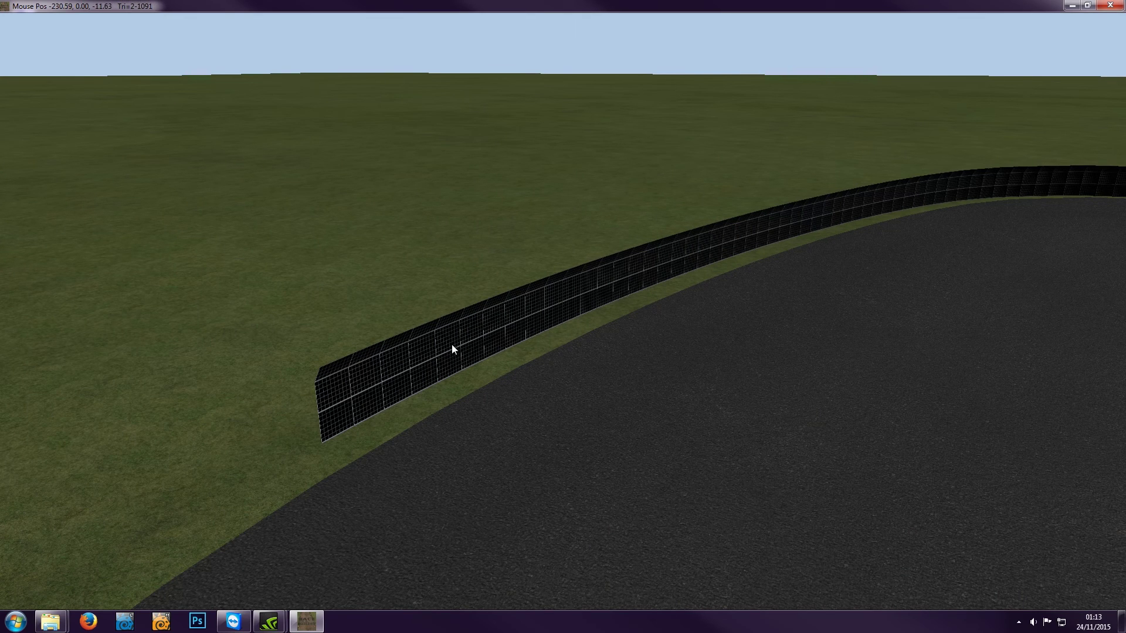
pyautogui.moveTo(460, 337); pyautogui.dragTo(512, 335, button='middle')
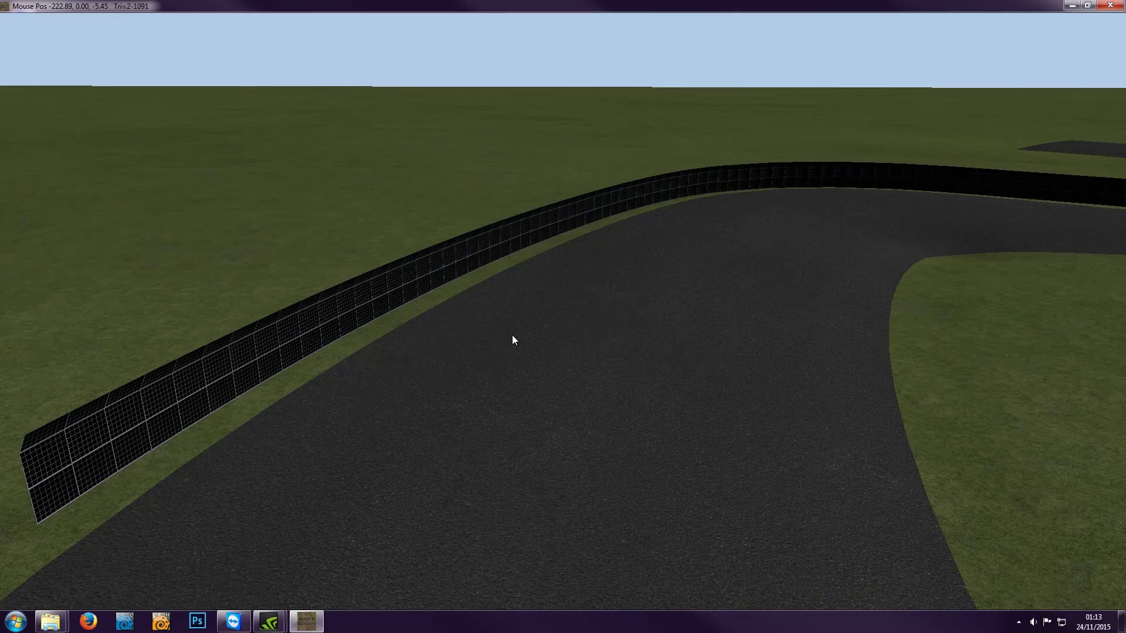
pyautogui.moveTo(531, 295)
pyautogui.mouseDown(button='middle')
pyautogui.moveTo(638, 279)
pyautogui.moveTo(651, 289)
pyautogui.moveTo(502, 281)
pyautogui.moveTo(493, 296)
pyautogui.moveTo(512, 296)
pyautogui.mouseUp(button='middle')
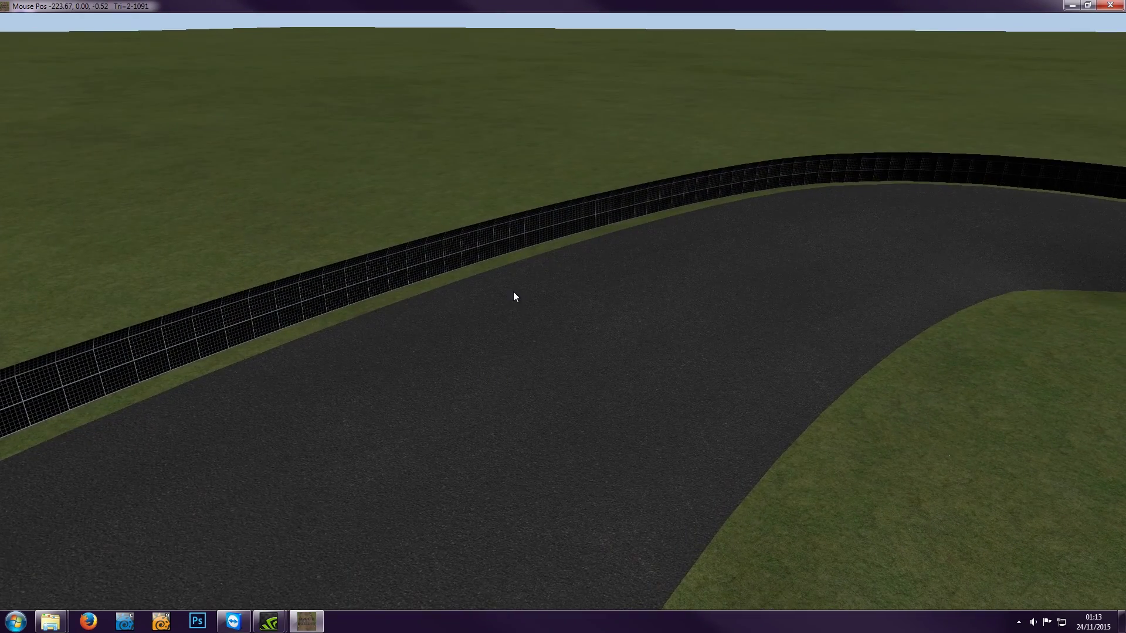
pyautogui.moveTo(332, 321); pyautogui.dragTo(474, 315, button='right')
pyautogui.scroll(4, 255, 367)
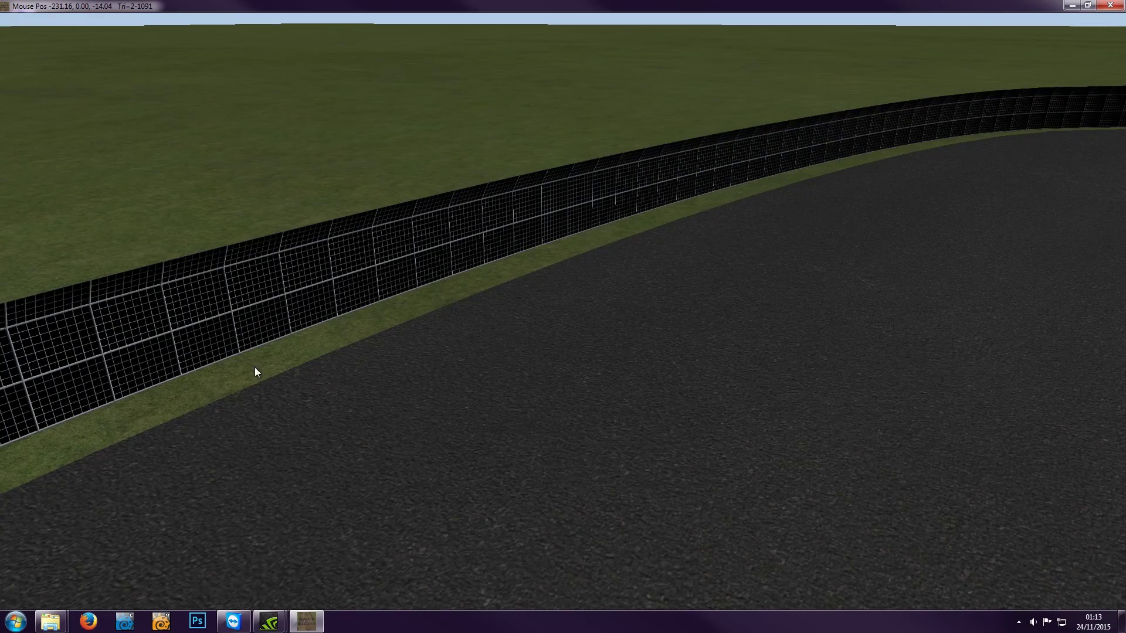
pyautogui.moveTo(240, 351); pyautogui.dragTo(690, 288, button='right')
pyautogui.moveTo(538, 370); pyautogui.dragTo(412, 372, button='middle')
pyautogui.moveTo(696, 315); pyautogui.dragTo(624, 350, button='middle')
pyautogui.moveTo(526, 351); pyautogui.dragTo(615, 315, button='middle')
pyautogui.scroll(-3, 614, 316)
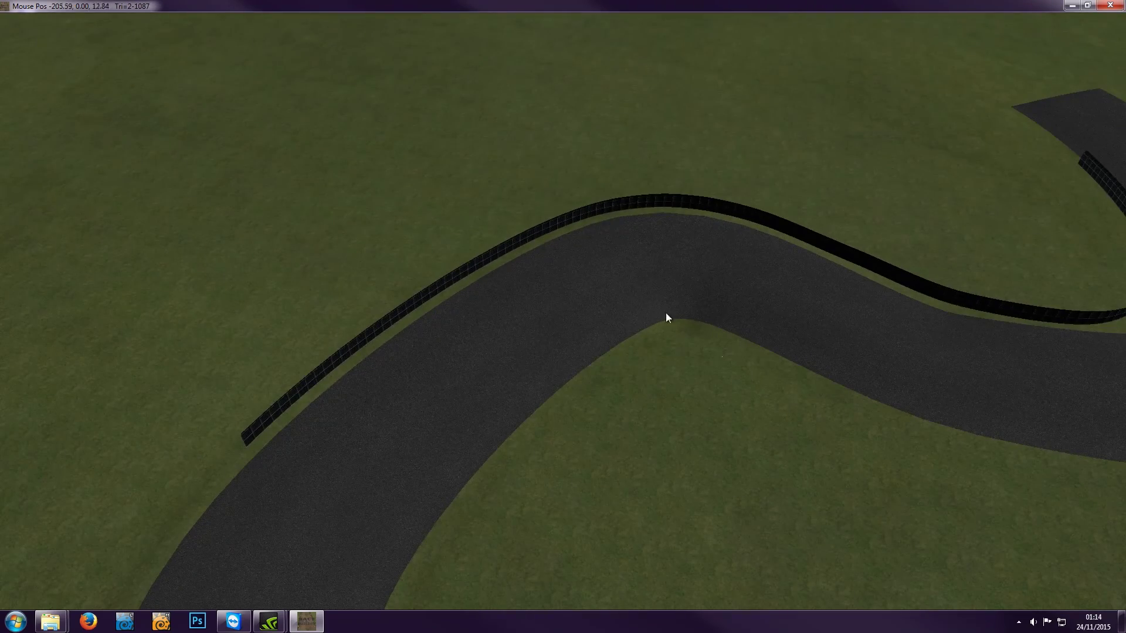
pyautogui.scroll(-3, 726, 280)
pyautogui.moveTo(749, 294); pyautogui.dragTo(667, 293, button='right')
# Step: Delete the entire mesh fence beside the track
pyautogui.moveTo(69, 41)
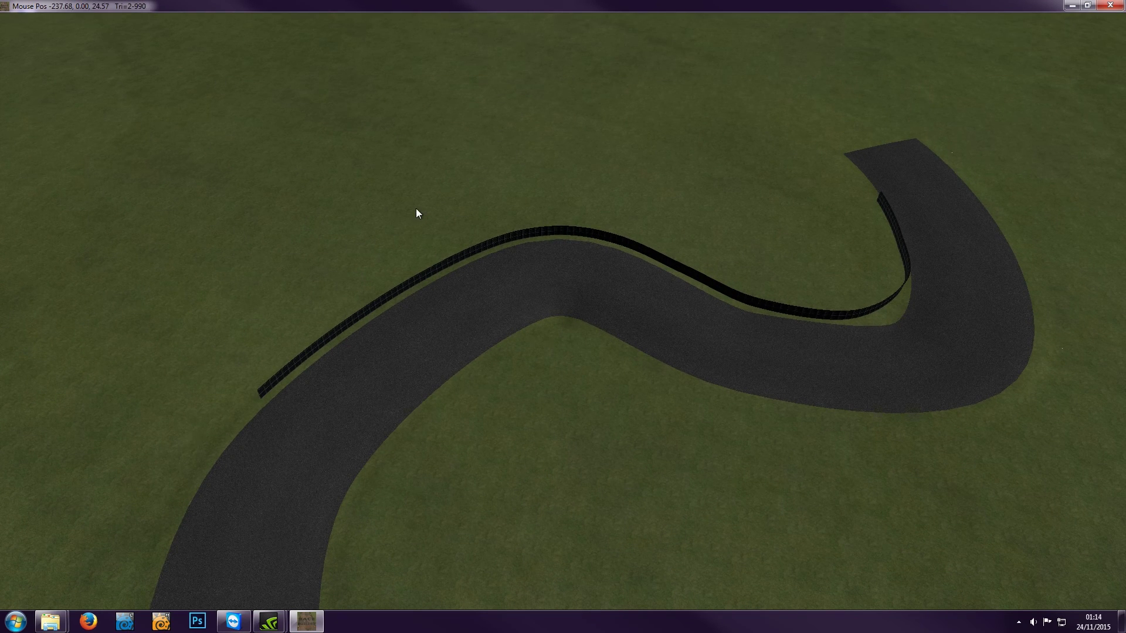
pyautogui.click(394, 291)
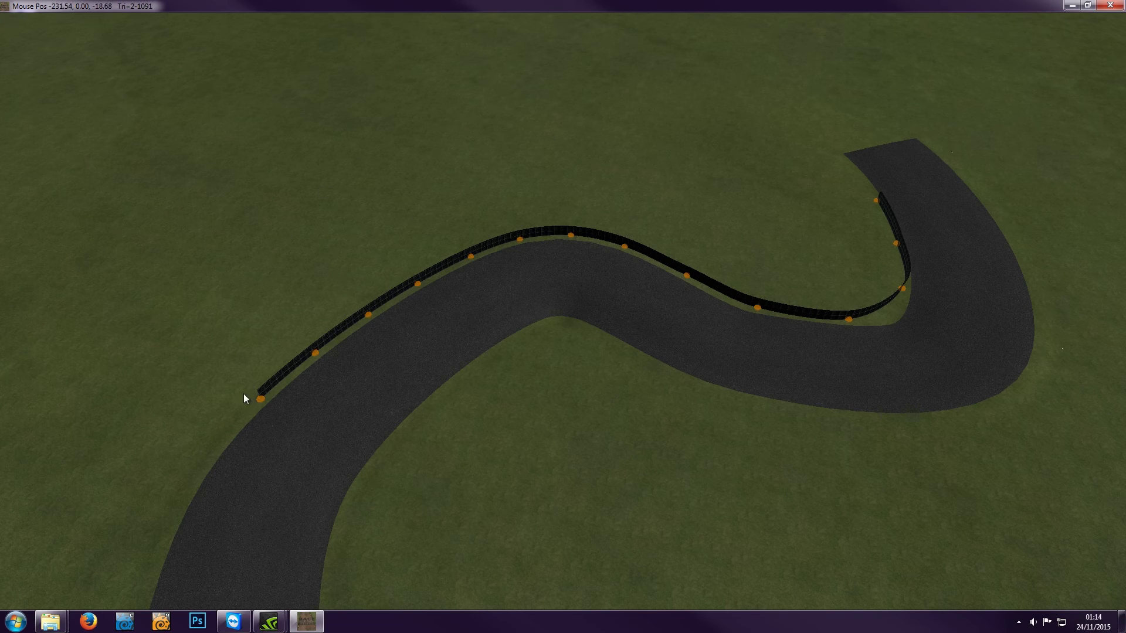
pyautogui.click(323, 264)
pyautogui.press('Delete')
# Step: Freehand draw the third object of the Barriers set, a brick wall, around the bend and shift it to the track's edge
pyautogui.moveTo(189, 28)
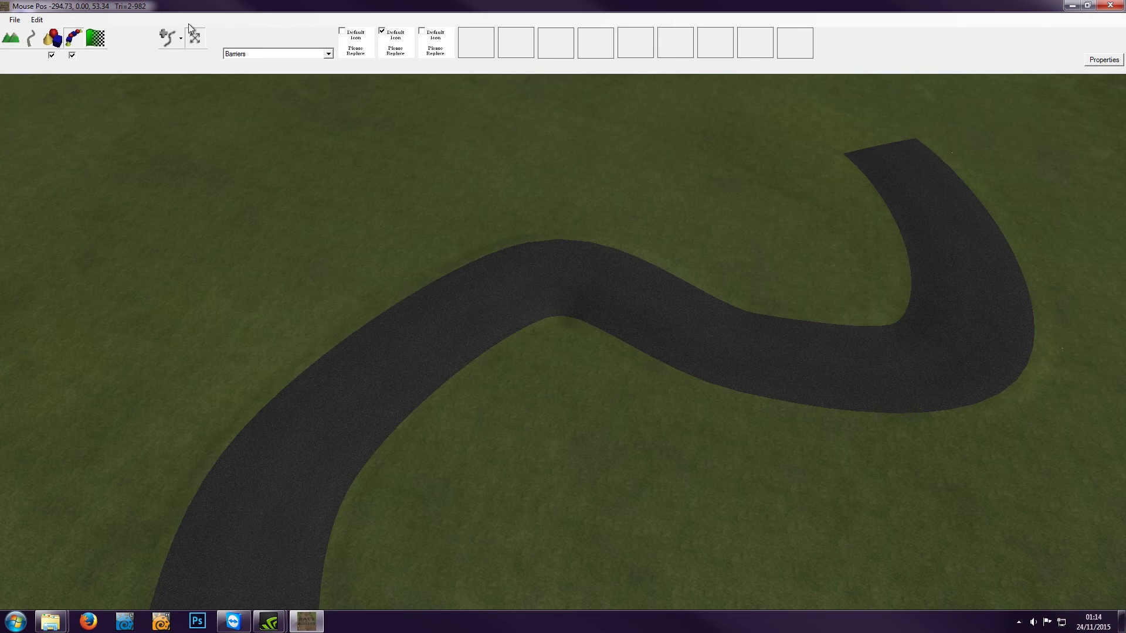
pyautogui.click(425, 36)
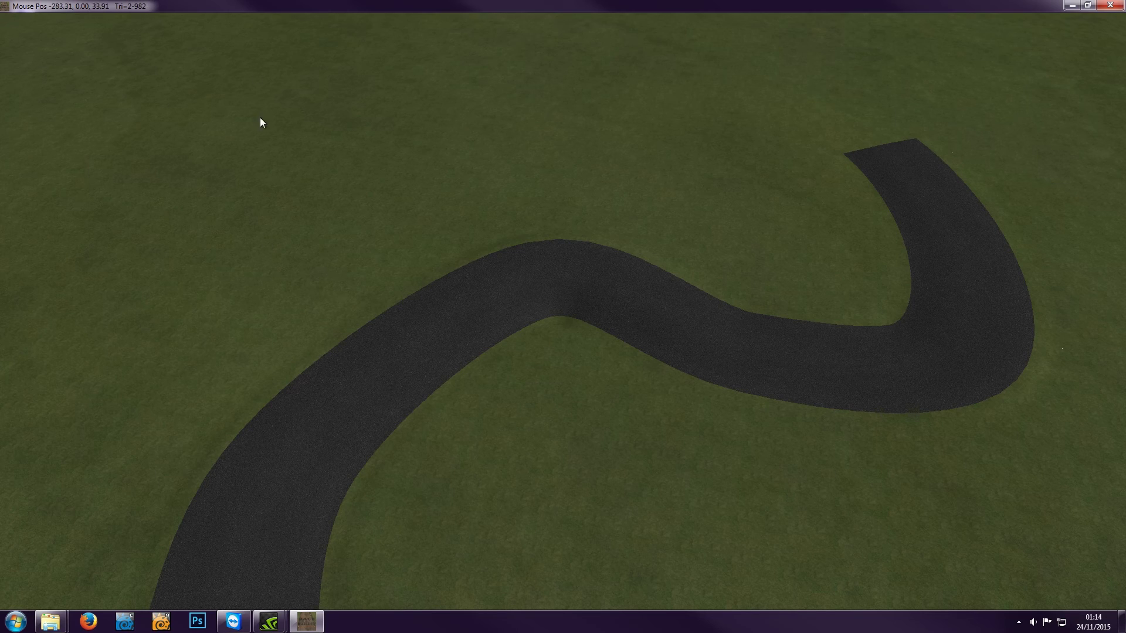
pyautogui.click(168, 42)
pyautogui.click(170, 79)
pyautogui.moveTo(241, 402)
pyautogui.mouseDown()
pyautogui.moveTo(367, 303)
pyautogui.moveTo(468, 244)
pyautogui.moveTo(529, 231)
pyautogui.moveTo(588, 229)
pyautogui.moveTo(650, 246)
pyautogui.moveTo(769, 307)
pyautogui.moveTo(899, 305)
pyautogui.mouseUp()
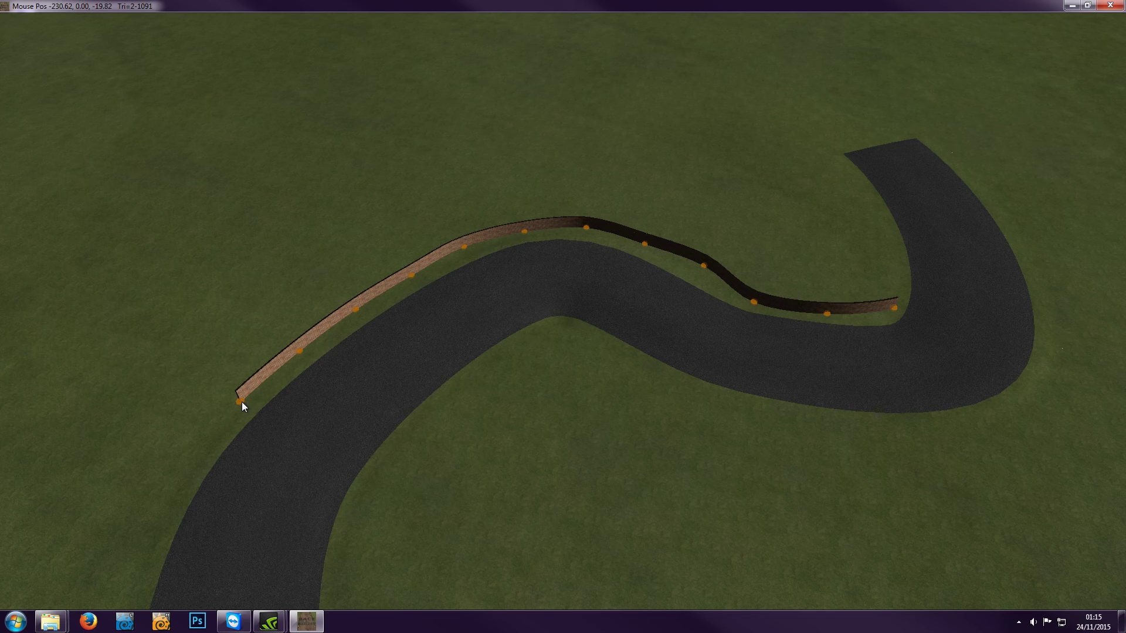
pyautogui.moveTo(240, 401); pyautogui.dragTo(259, 410)
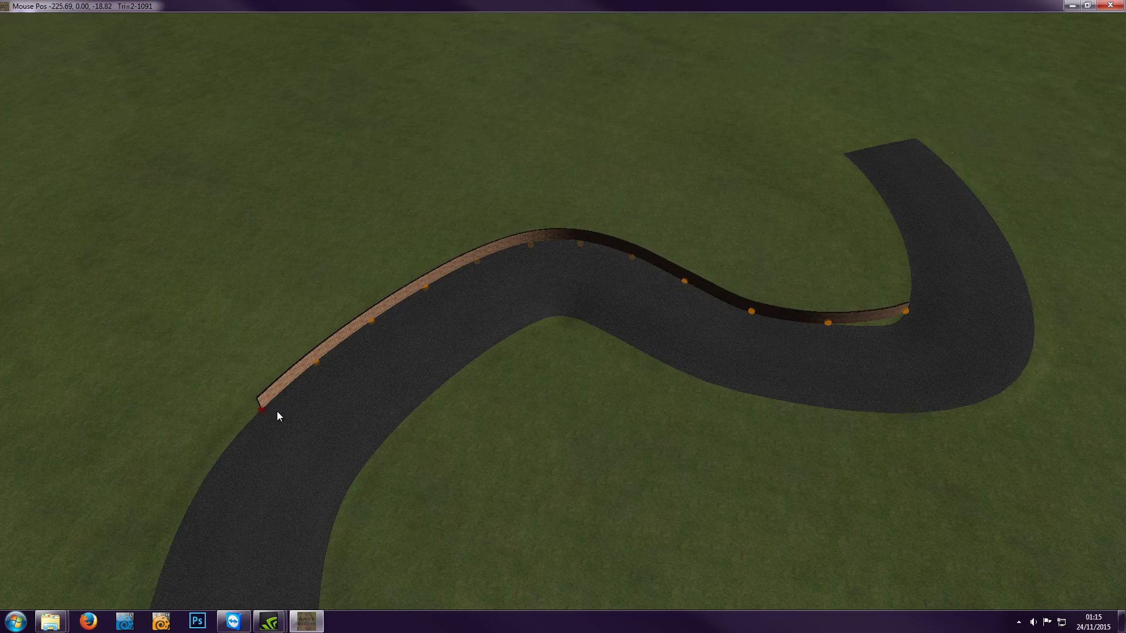
# Step: Examine the brick texture, end face and top of the wall at its starting end from close up
pyautogui.scroll(10, 263, 413)
pyautogui.scroll(2, 215, 328)
pyautogui.moveTo(196, 251); pyautogui.dragTo(931, 222, button='right')
pyautogui.moveTo(229, 397); pyautogui.dragTo(799, 156, button='right')
pyautogui.moveTo(553, 420); pyautogui.dragTo(550, 381, button='right')
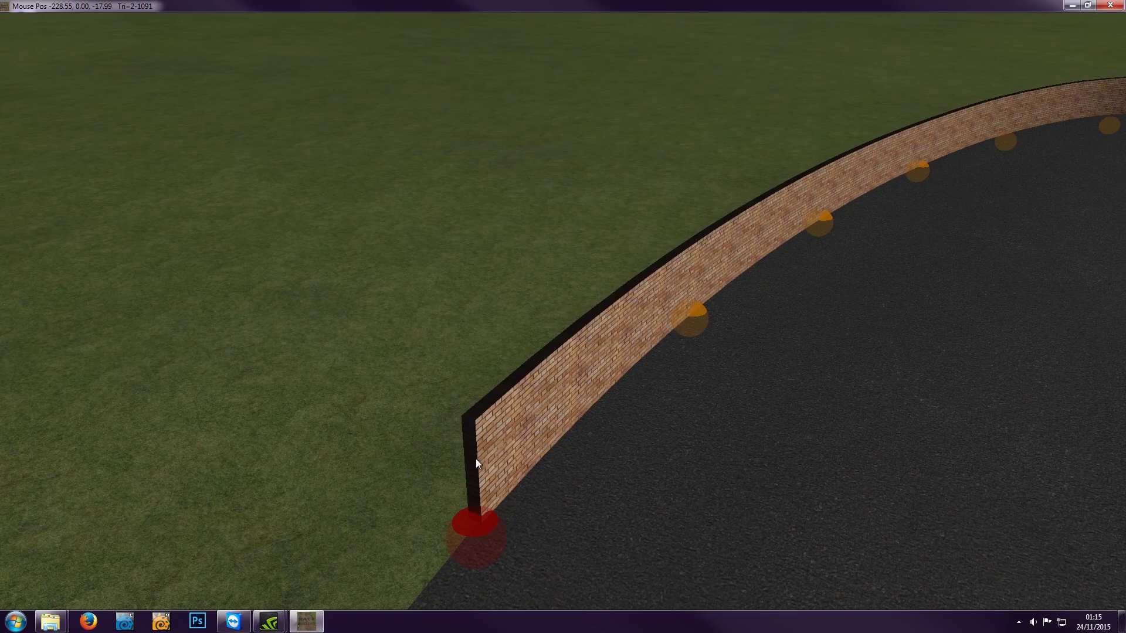
pyautogui.scroll(-6, 814, 221)
# Step: Examine the brick wall's far end and curves from ground level, from above and from a distance
pyautogui.moveTo(974, 224); pyautogui.dragTo(391, 305, button='middle')
pyautogui.moveTo(549, 451); pyautogui.dragTo(438, 391, button='middle')
pyautogui.scroll(8, 618, 432)
pyautogui.scroll(-3, 536, 477)
pyautogui.moveTo(516, 483); pyautogui.dragTo(555, 428, button='middle')
pyautogui.moveTo(579, 508)
pyautogui.mouseDown(button='middle')
pyautogui.moveTo(617, 460)
pyautogui.moveTo(686, 430)
pyautogui.moveTo(480, 445)
pyautogui.moveTo(489, 467)
pyautogui.moveTo(640, 427)
pyautogui.moveTo(666, 445)
pyautogui.moveTo(689, 445)
pyautogui.moveTo(690, 434)
pyautogui.moveTo(687, 452)
pyautogui.moveTo(627, 505)
pyautogui.moveTo(558, 497)
pyautogui.moveTo(572, 498)
pyautogui.mouseUp(button='middle')
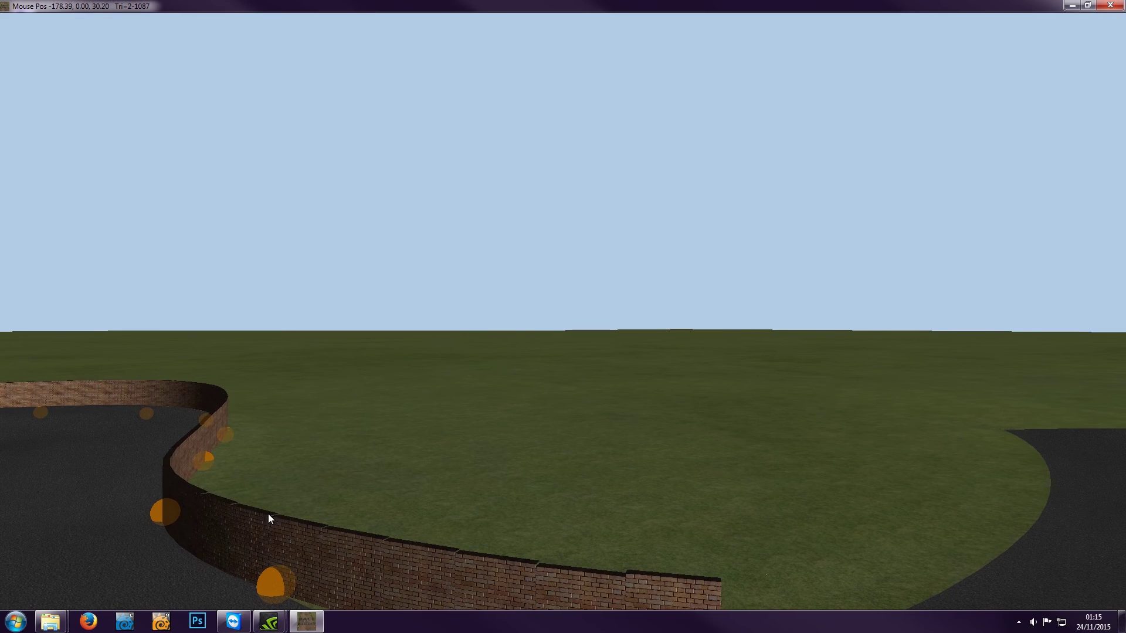
pyautogui.moveTo(219, 498); pyautogui.dragTo(294, 480, button='middle')
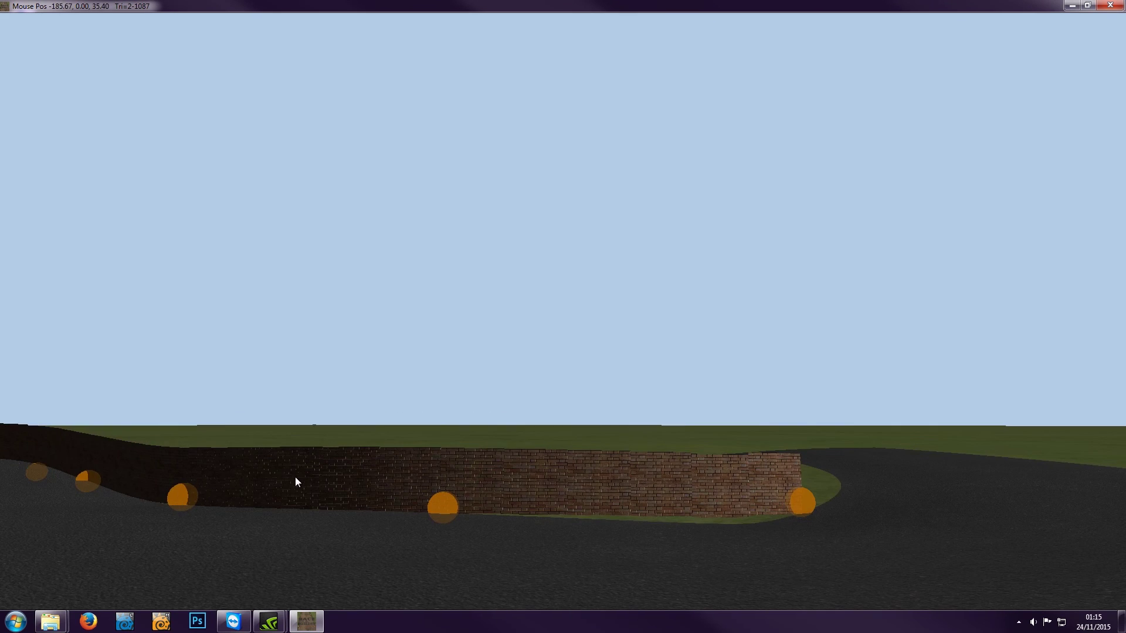
pyautogui.moveTo(234, 458); pyautogui.dragTo(226, 447, button='middle')
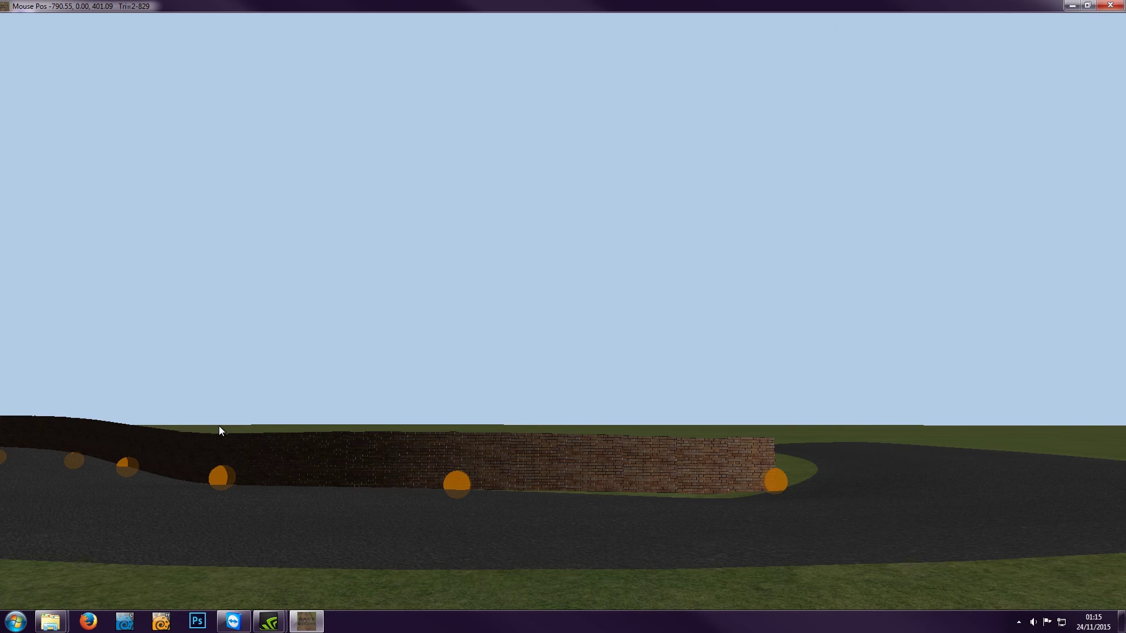
pyautogui.moveTo(487, 405); pyautogui.dragTo(436, 465, button='right')
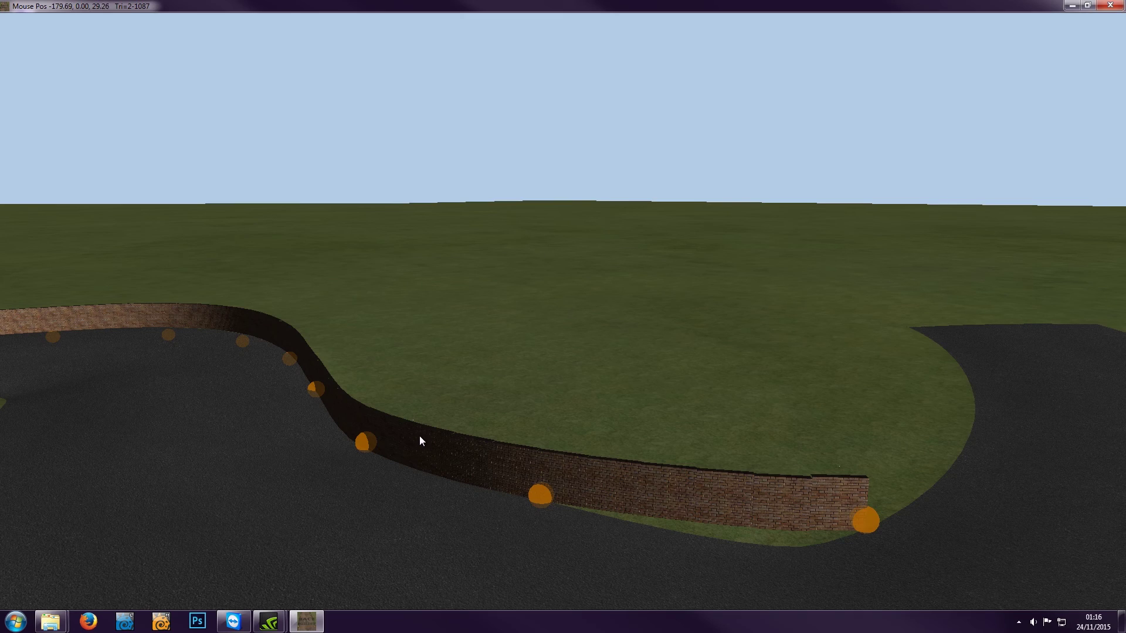
pyautogui.moveTo(434, 430); pyautogui.dragTo(400, 419, button='right')
pyautogui.scroll(-5, 375, 398)
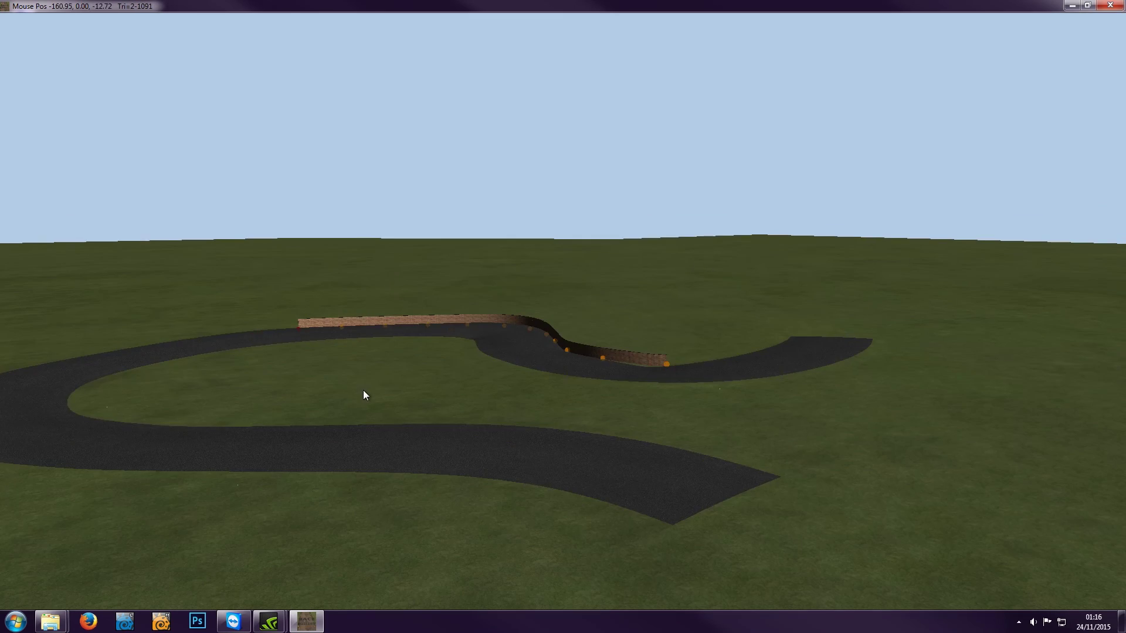
pyautogui.scroll(5, 410, 367)
pyautogui.moveTo(407, 367); pyautogui.dragTo(399, 410, button='right')
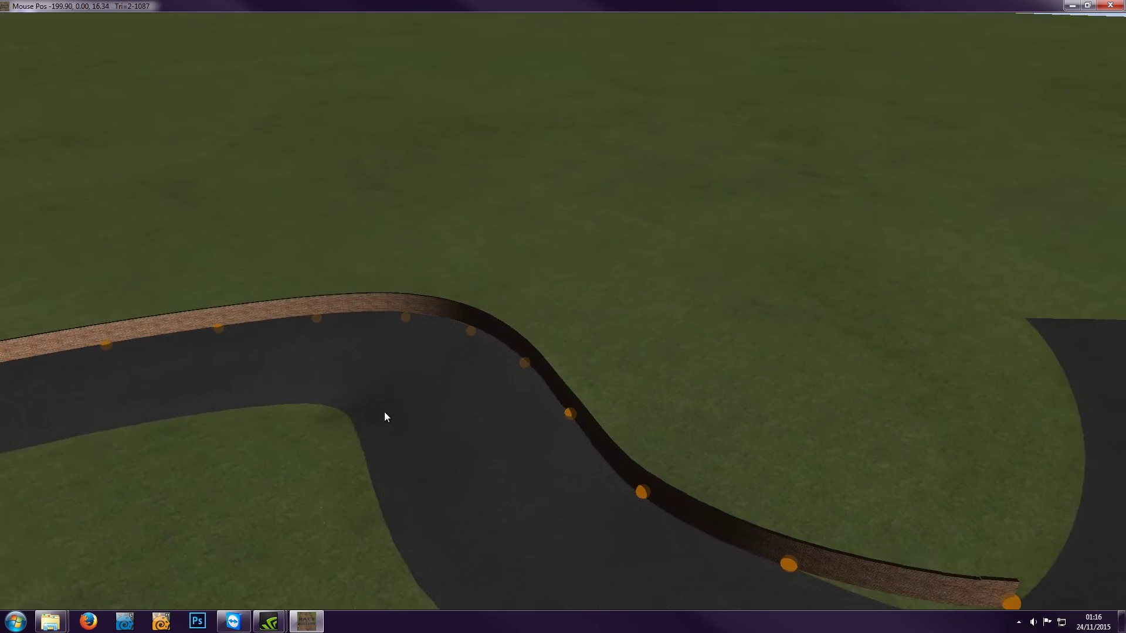
pyautogui.moveTo(362, 408); pyautogui.dragTo(469, 309)
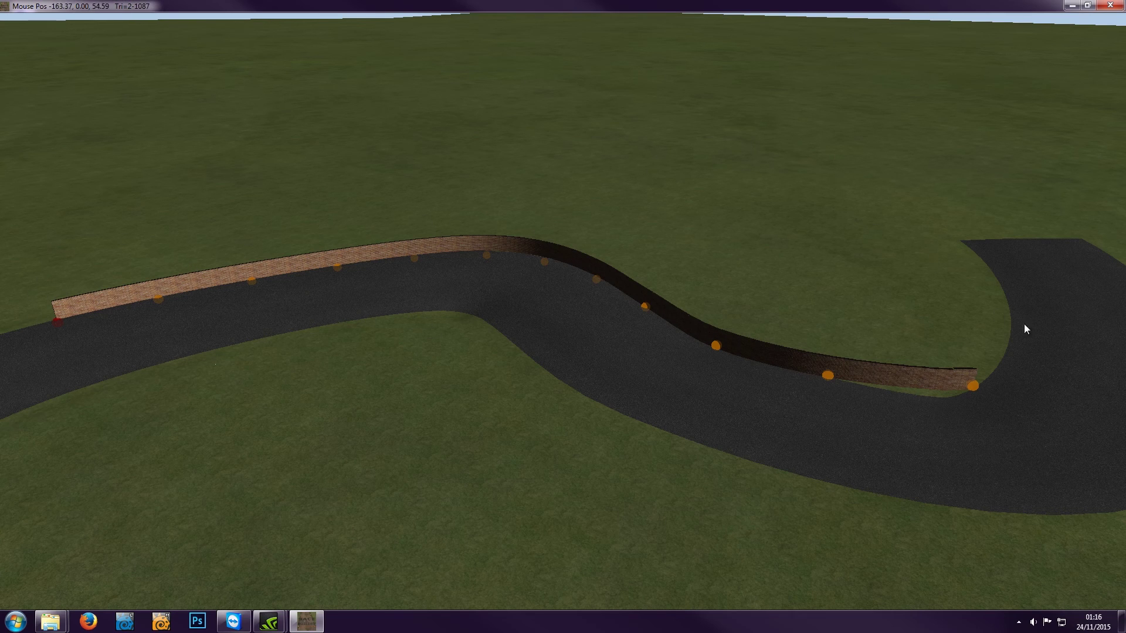
# Step: Delete the entire brick wall beside the track
pyautogui.click(34, 318)
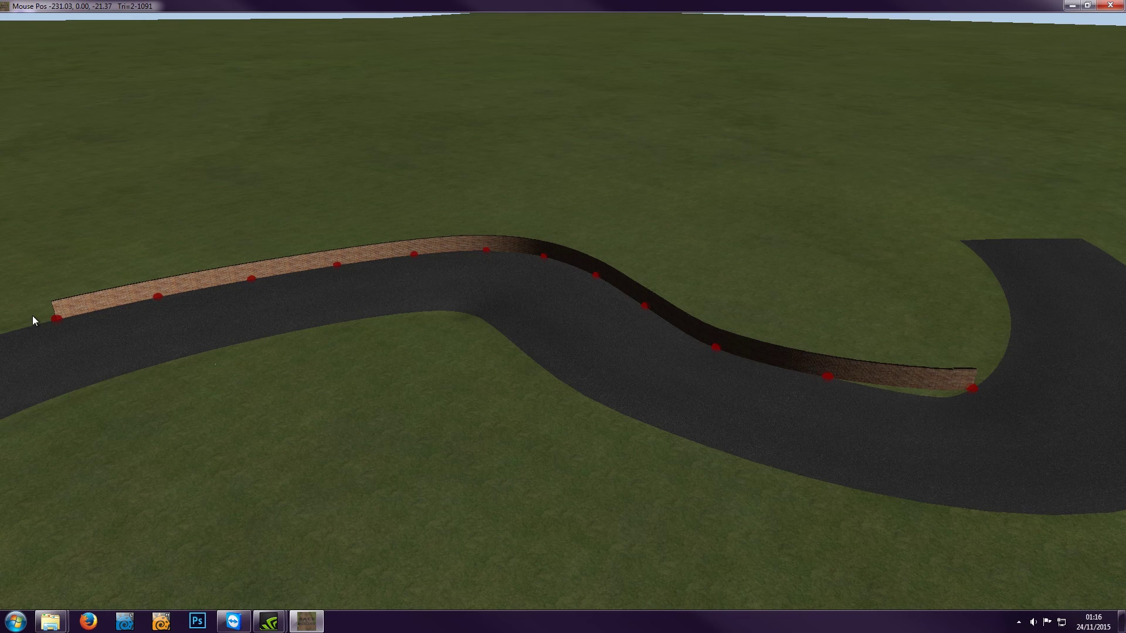
pyautogui.press('Delete')
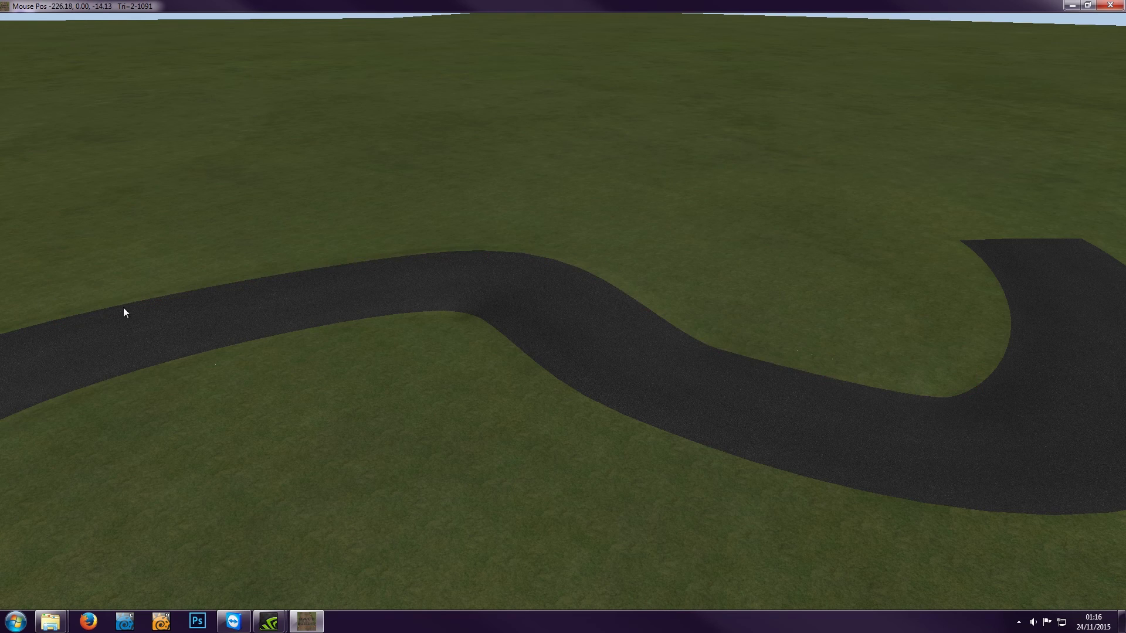
# Step: Lay a five-point string of the Rumble set's object on the grass along the inside edge of the bend
pyautogui.moveTo(174, 42)
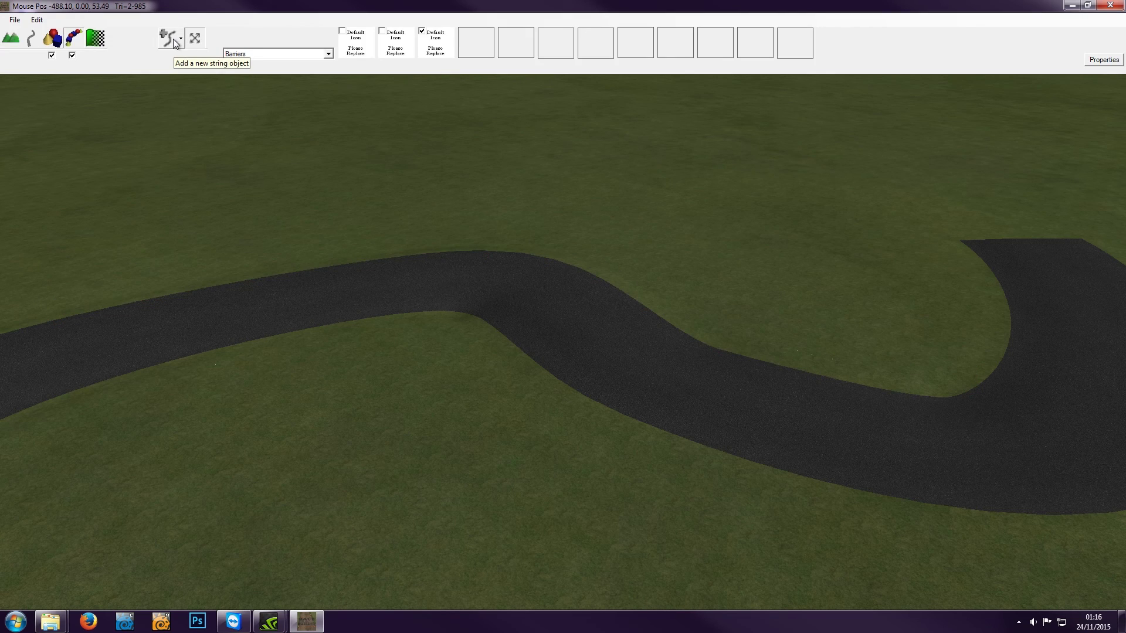
pyautogui.click(331, 54)
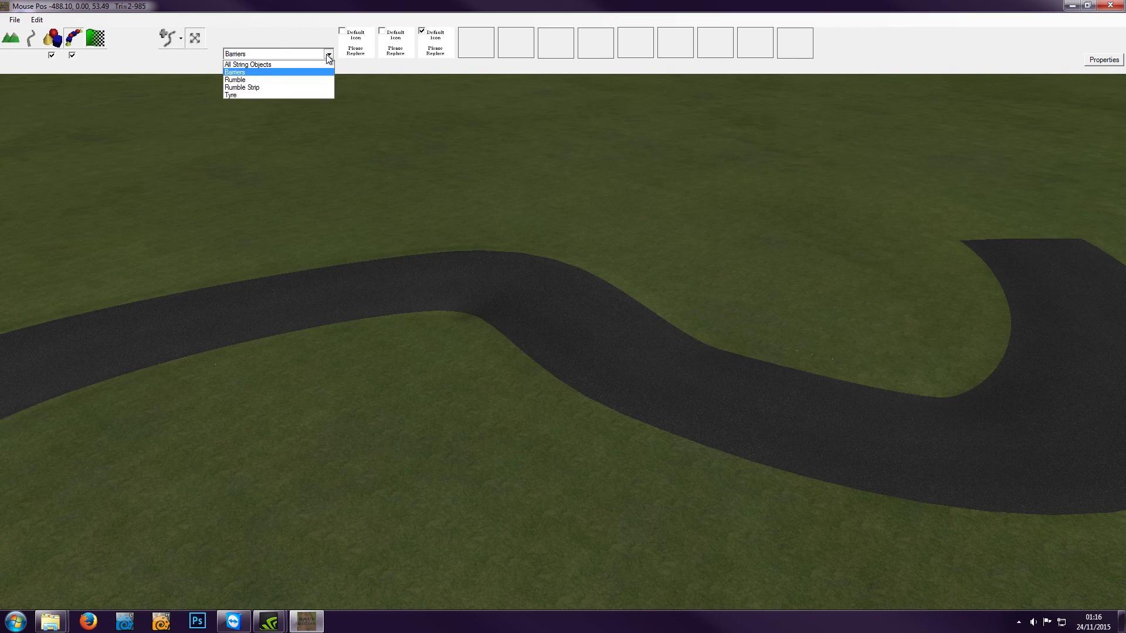
pyautogui.click(258, 79)
pyautogui.moveTo(238, 23)
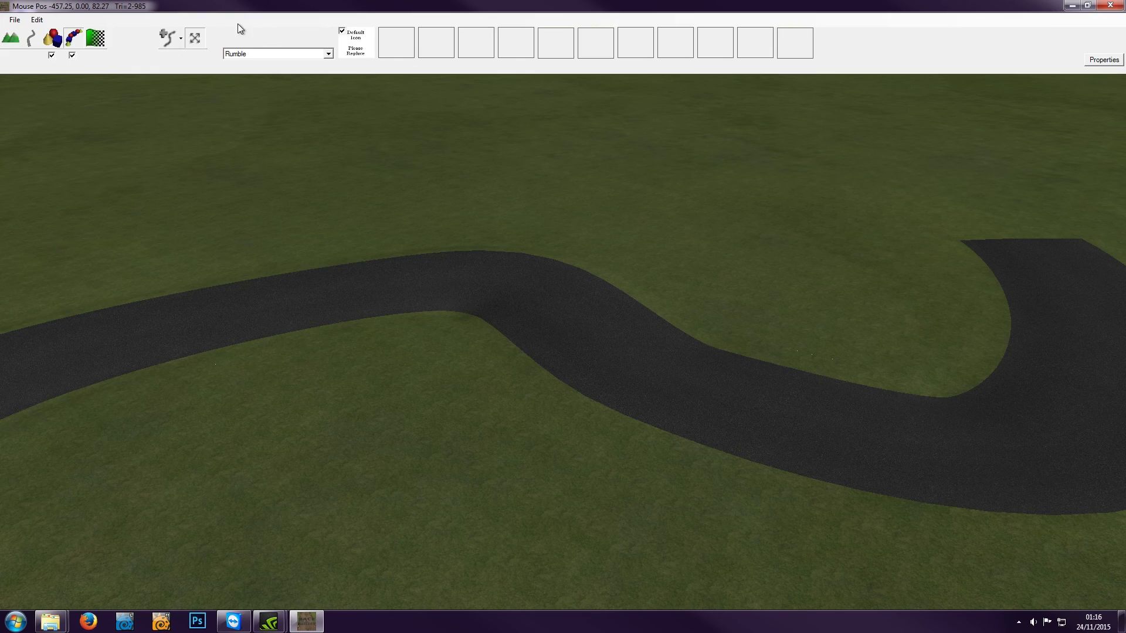
pyautogui.click(180, 38)
pyautogui.moveTo(441, 252); pyautogui.dragTo(582, 241, button='right')
pyautogui.scroll(3, 561, 276)
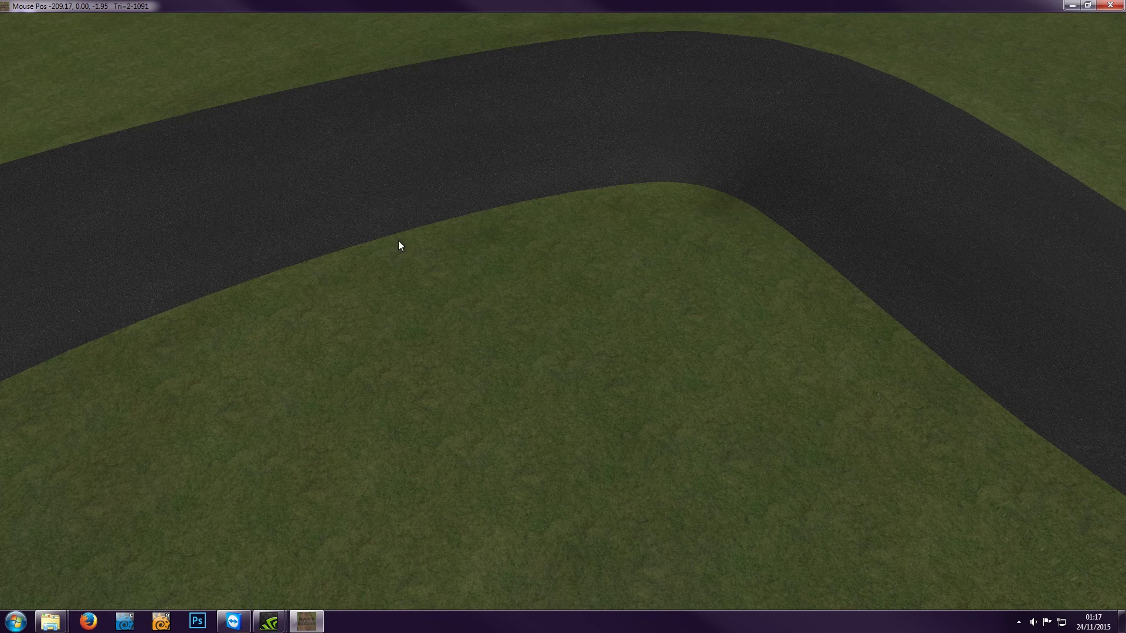
pyautogui.click(458, 227)
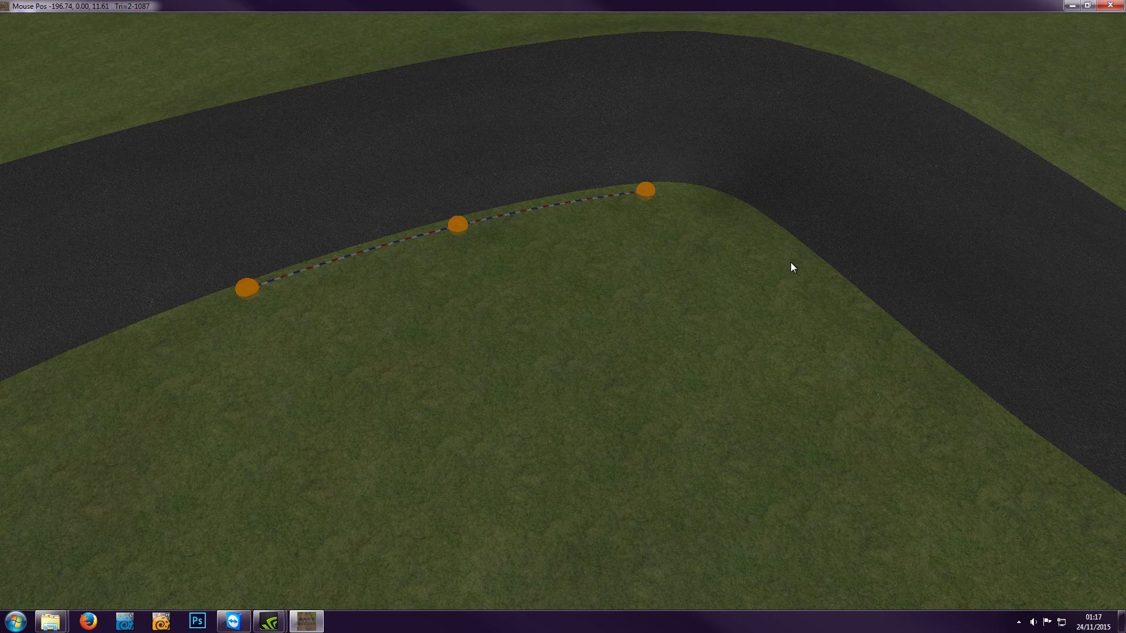
pyautogui.click(1014, 436)
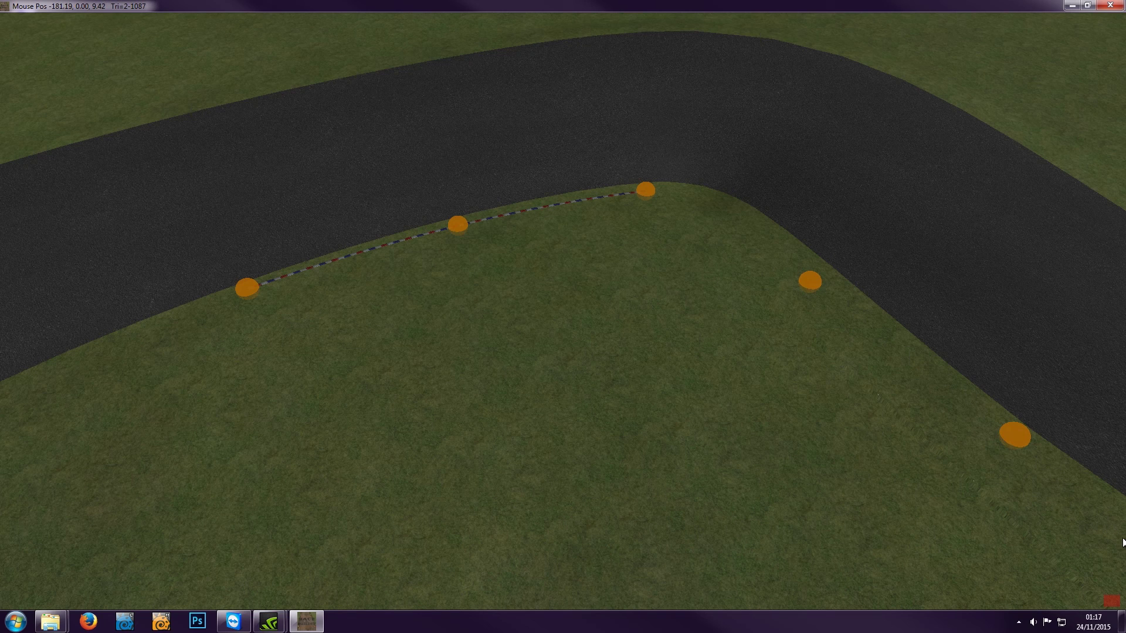
pyautogui.scroll(-2, 878, 481)
pyautogui.moveTo(878, 484)
pyautogui.mouseDown(button='middle')
pyautogui.moveTo(748, 381)
pyautogui.moveTo(834, 429)
pyautogui.moveTo(872, 503)
pyautogui.mouseUp(button='middle')
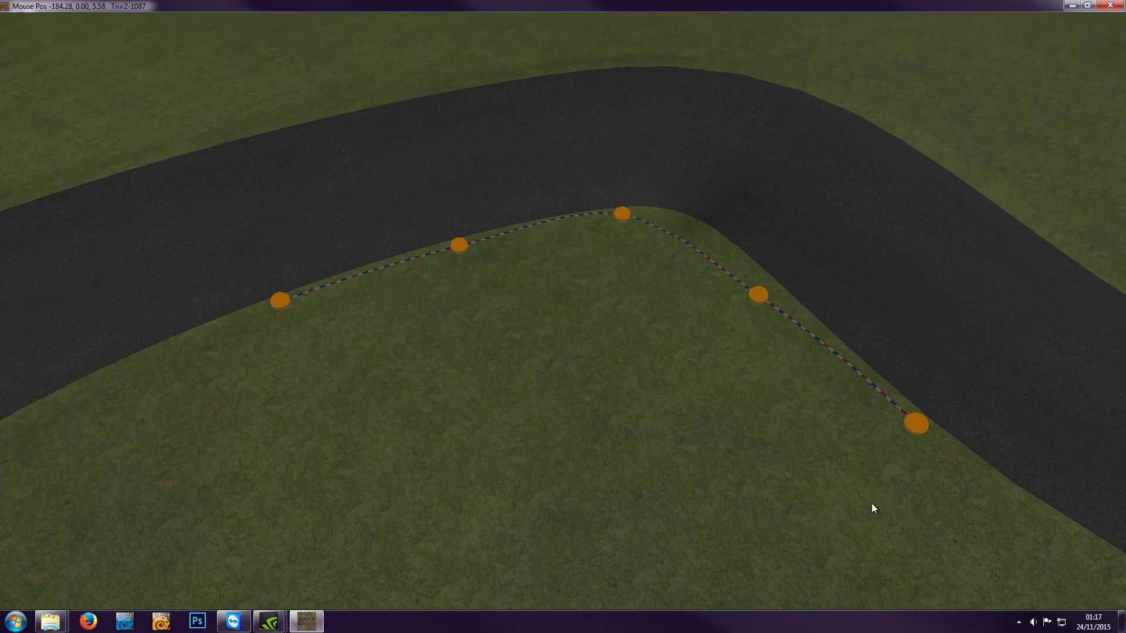
# Step: Insert ten extra nodes between the rumble string's five existing points around the inside of the bend
pyautogui.moveTo(189, 24)
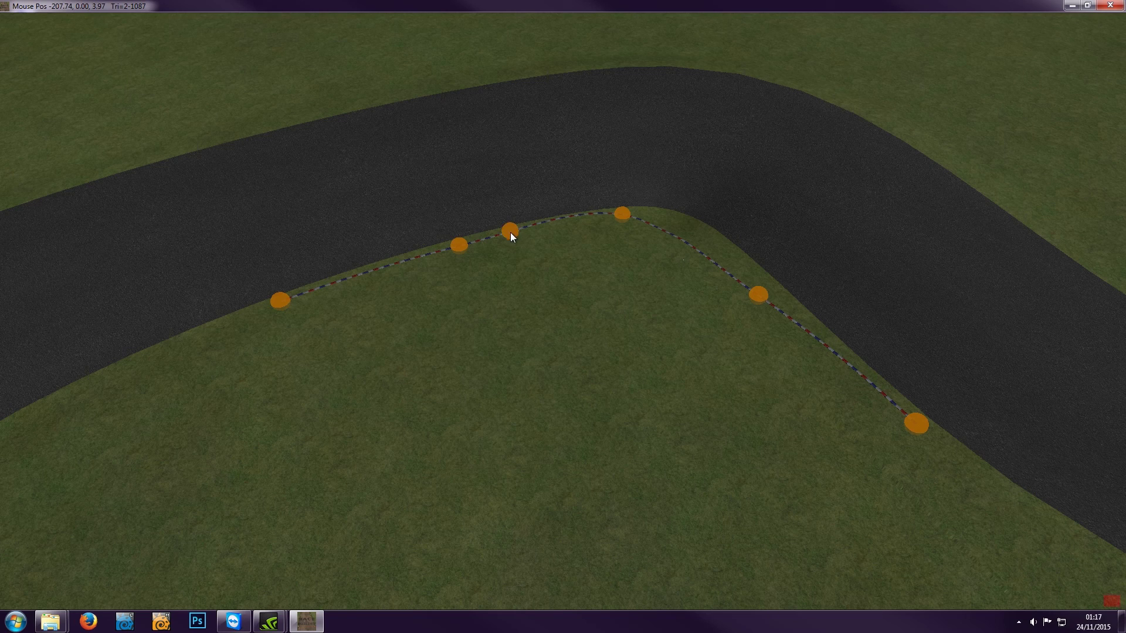
pyautogui.click(363, 273)
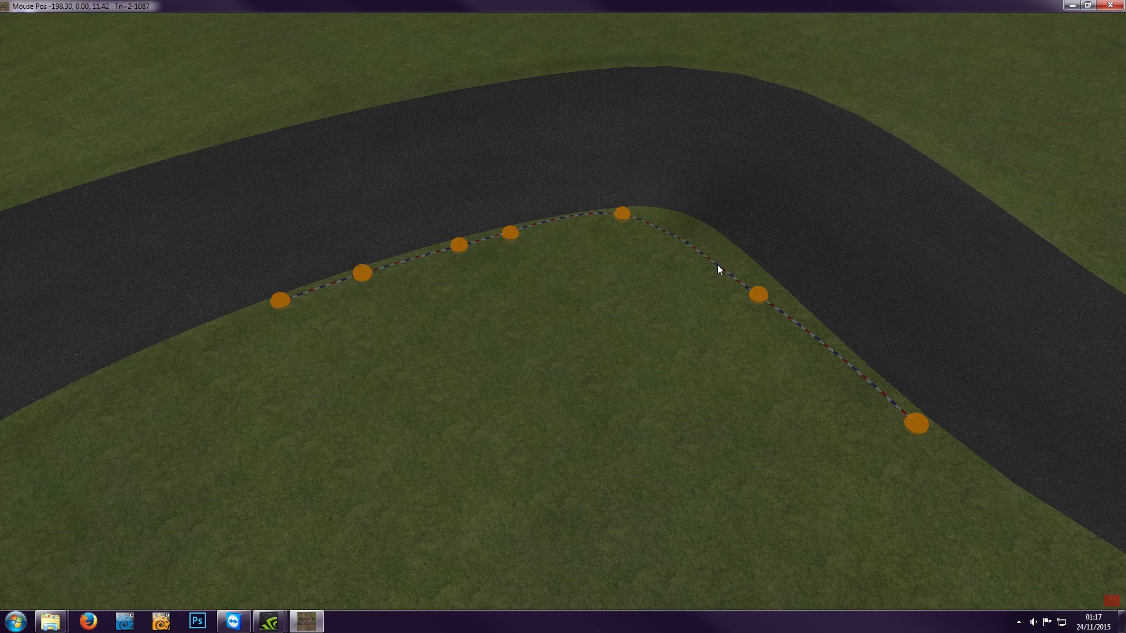
pyautogui.click(653, 227)
pyautogui.click(793, 323)
pyautogui.click(839, 356)
pyautogui.click(872, 383)
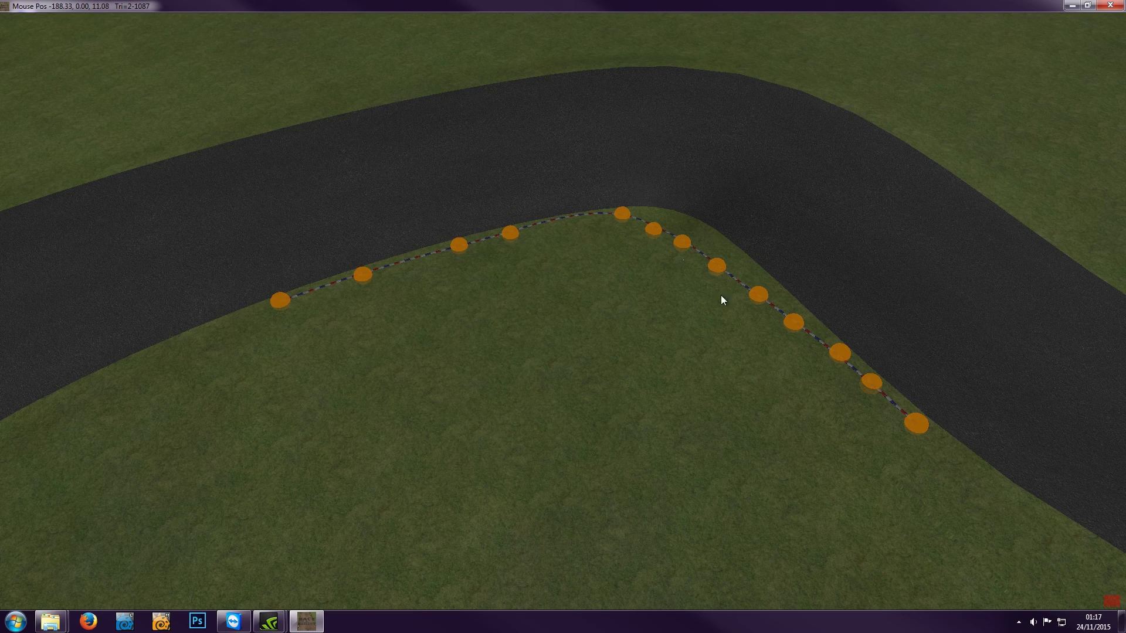
pyautogui.click(561, 218)
pyautogui.click(415, 258)
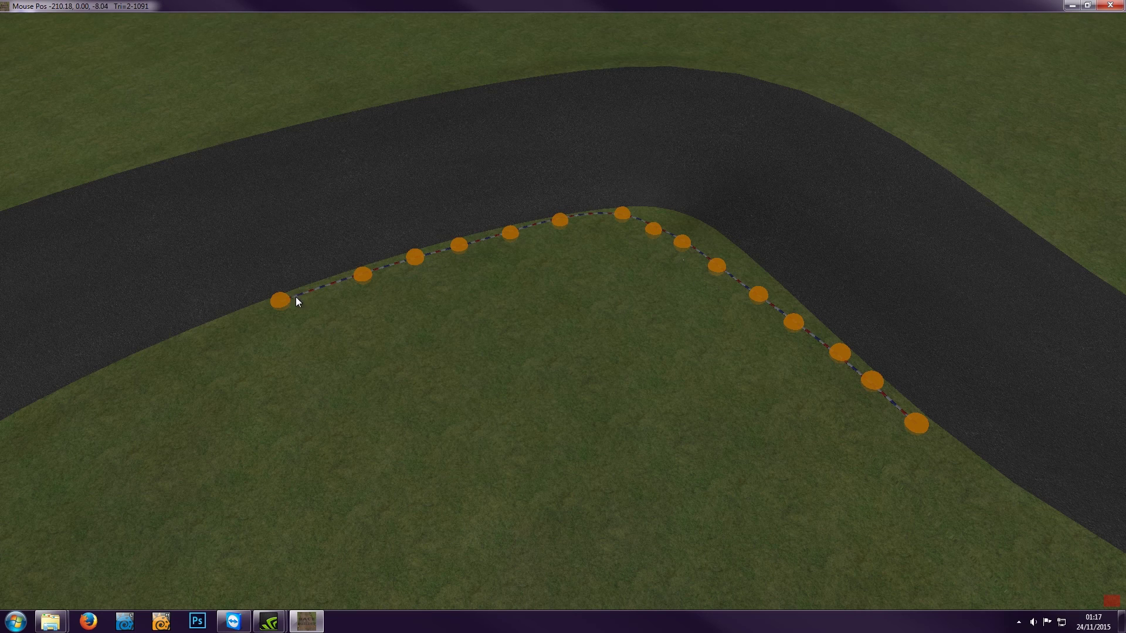
# Step: Shift the rumble string's nodes off the grass onto the track's inside edge, starting from its end node
pyautogui.click(281, 299)
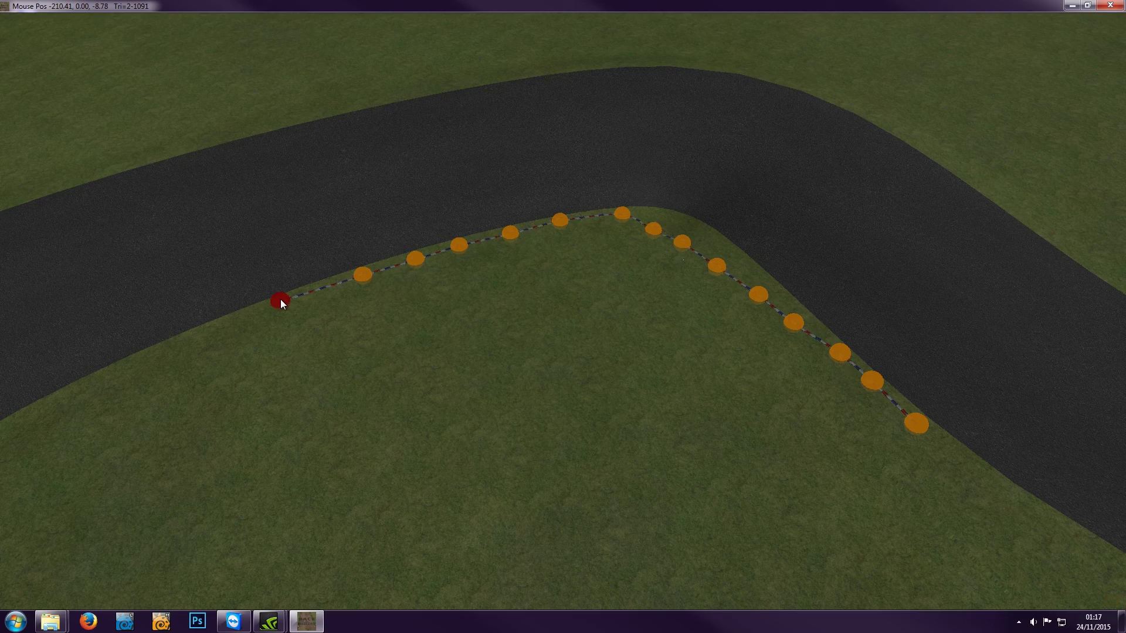
pyautogui.scroll(5, 281, 301)
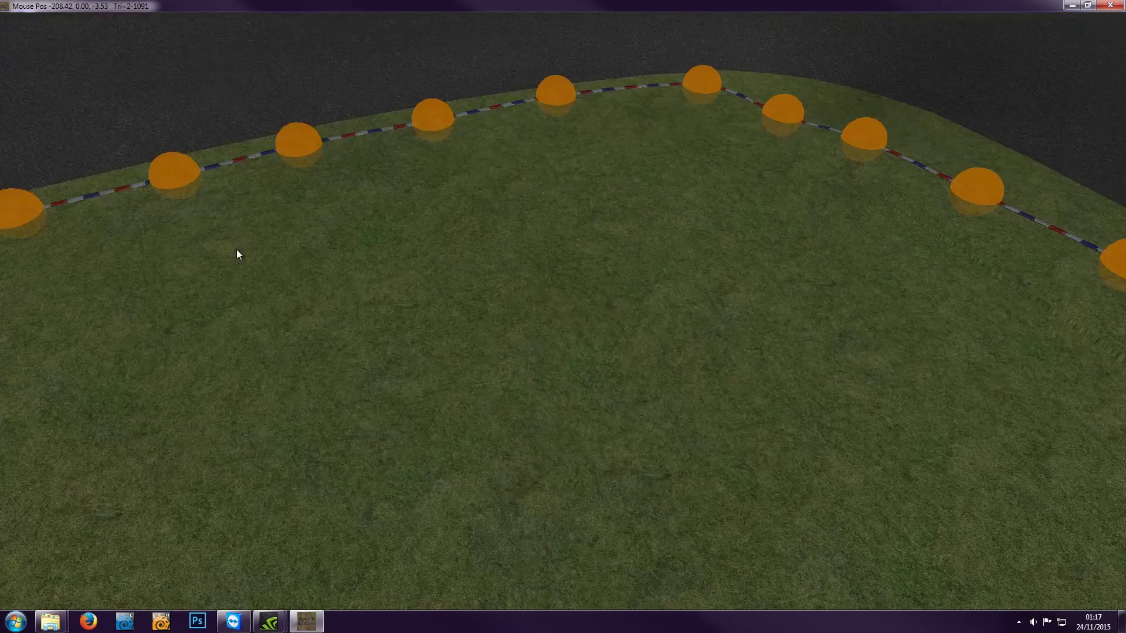
pyautogui.moveTo(167, 235)
pyautogui.mouseDown(button='right')
pyautogui.moveTo(375, 306)
pyautogui.moveTo(777, 373)
pyautogui.mouseUp(button='right')
pyautogui.moveTo(388, 396)
pyautogui.mouseDown(button='middle')
pyautogui.moveTo(616, 294)
pyautogui.moveTo(697, 320)
pyautogui.moveTo(613, 355)
pyautogui.moveTo(571, 354)
pyautogui.mouseUp(button='middle')
pyautogui.moveTo(365, 407)
pyautogui.mouseDown(button='right')
pyautogui.moveTo(510, 410)
pyautogui.moveTo(502, 455)
pyautogui.mouseUp(button='right')
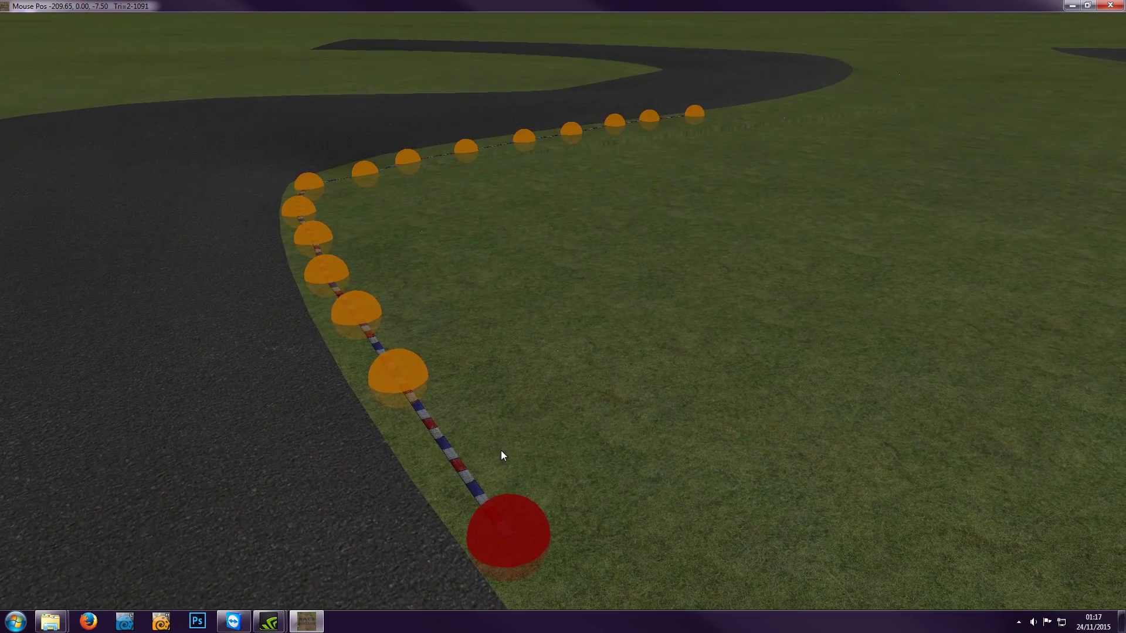
pyautogui.moveTo(511, 540)
pyautogui.mouseDown()
pyautogui.moveTo(420, 549)
pyautogui.moveTo(455, 547)
pyautogui.mouseUp()
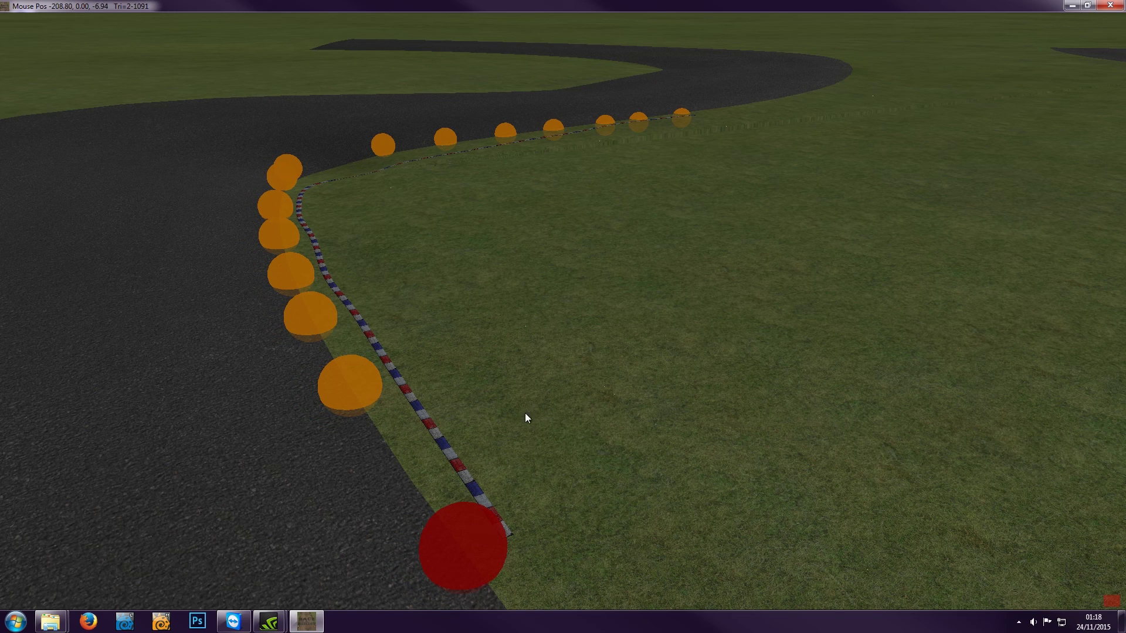
pyautogui.click(509, 427)
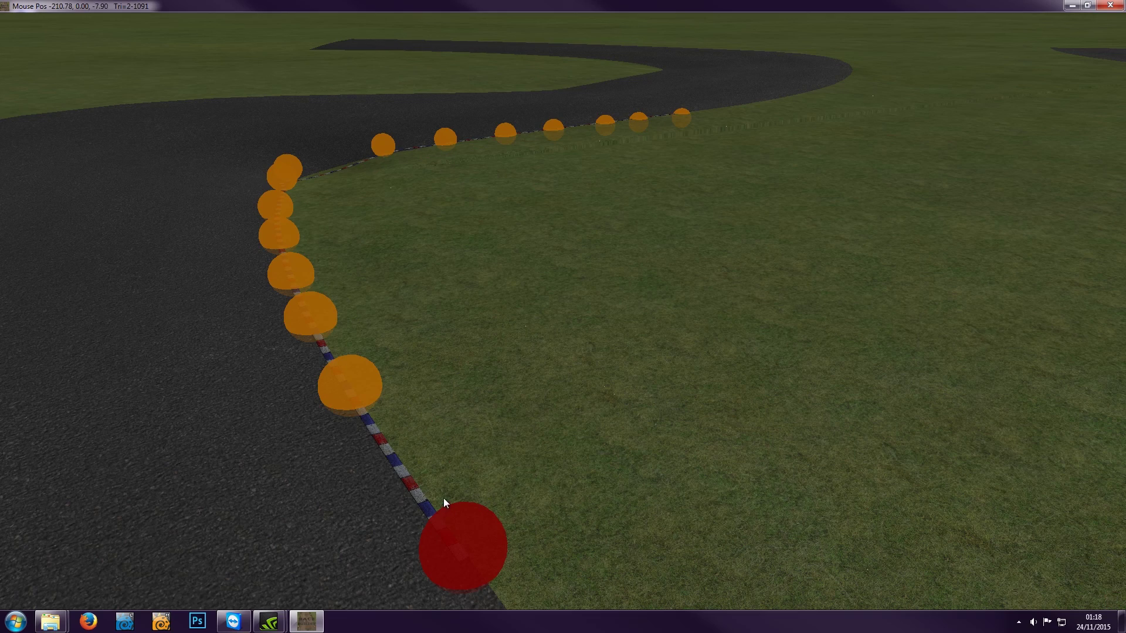
# Step: Show the wireframe and move the rumble's node at the bend's apex to follow the grass edge
pyautogui.press('Escape')
pyautogui.moveTo(507, 498); pyautogui.dragTo(485, 551, button='right')
pyautogui.moveTo(535, 274); pyautogui.dragTo(432, 422, button='right')
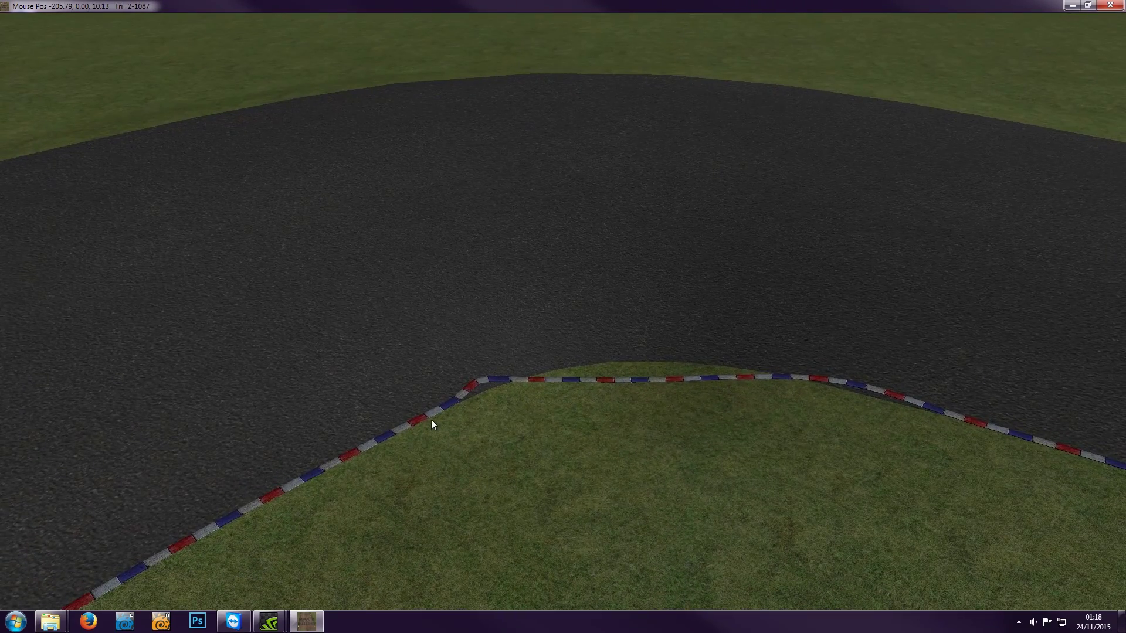
pyautogui.press('w')
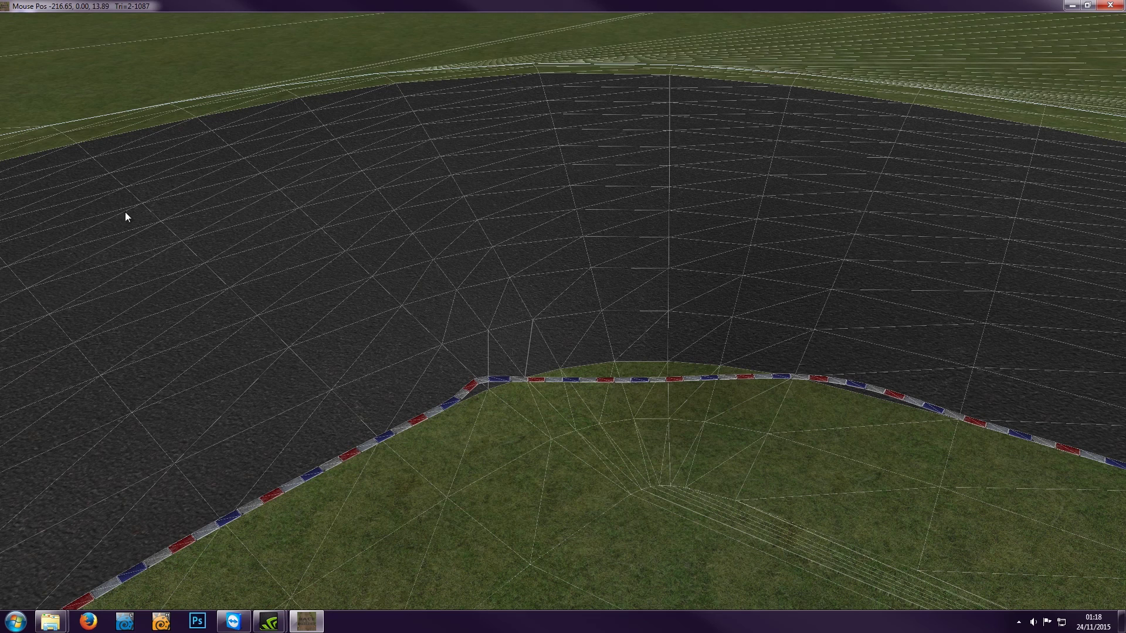
pyautogui.moveTo(92, 22)
pyautogui.click(193, 40)
pyautogui.moveTo(521, 385); pyautogui.dragTo(610, 382)
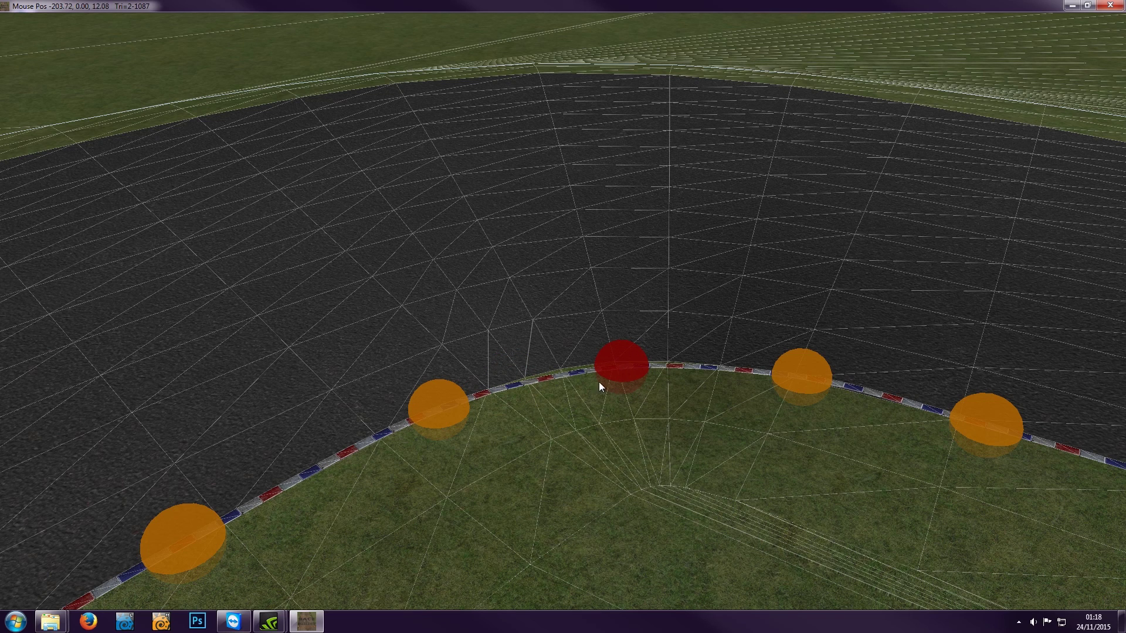
# Step: Try raising the rumble string's nodes above the ground around the apex, and undo the change
pyautogui.click(440, 409)
pyautogui.click(439, 409)
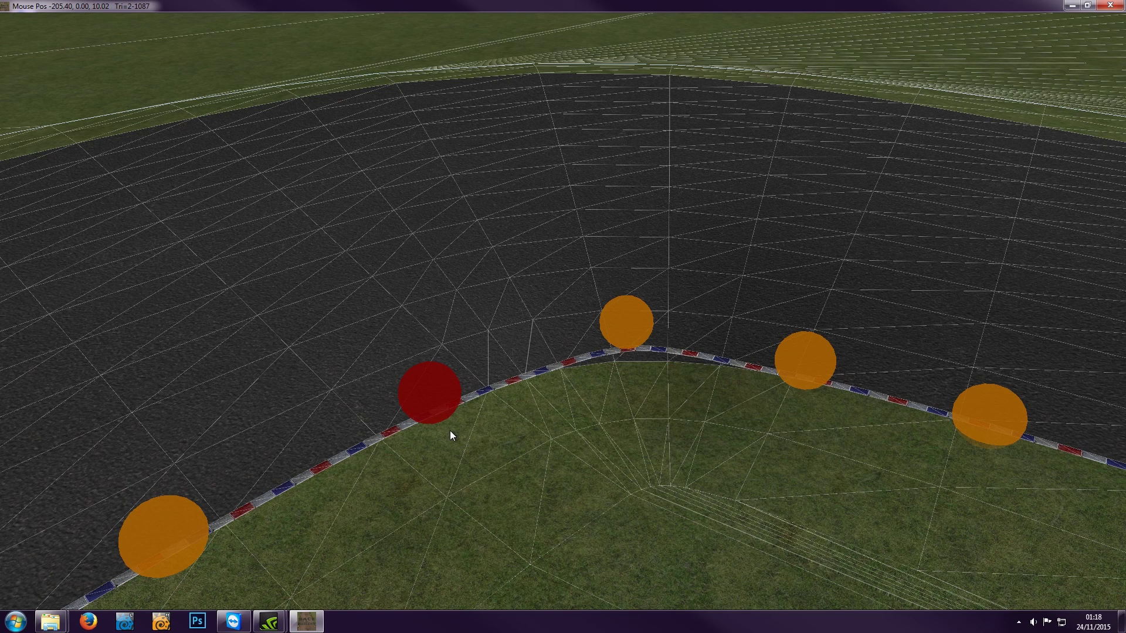
pyautogui.moveTo(449, 431); pyautogui.dragTo(748, 385, button='middle')
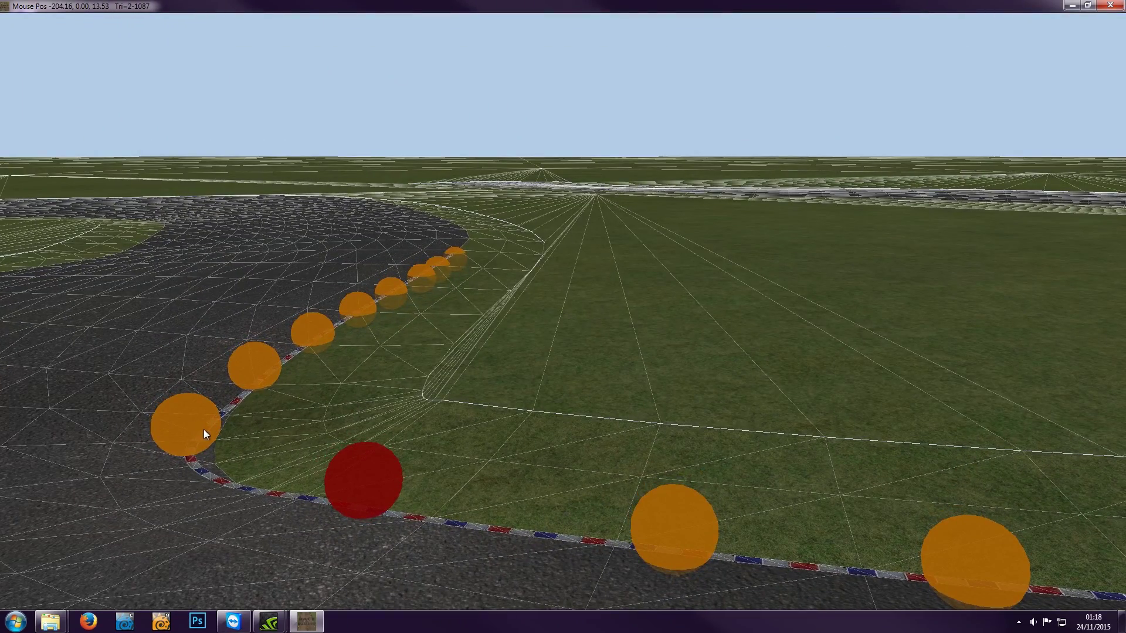
pyautogui.hotkey('ctrl', 'z')
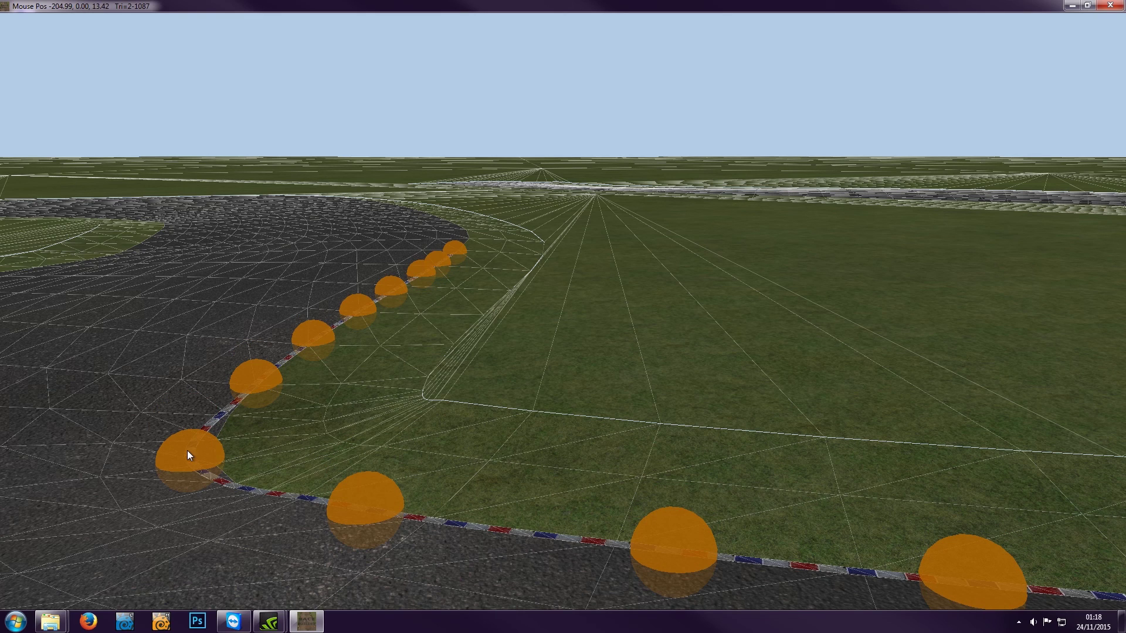
# Step: Nudge the rumble's apex node closer to the grass edge to smooth the curve
pyautogui.click(187, 450)
pyautogui.moveTo(193, 451); pyautogui.dragTo(195, 454)
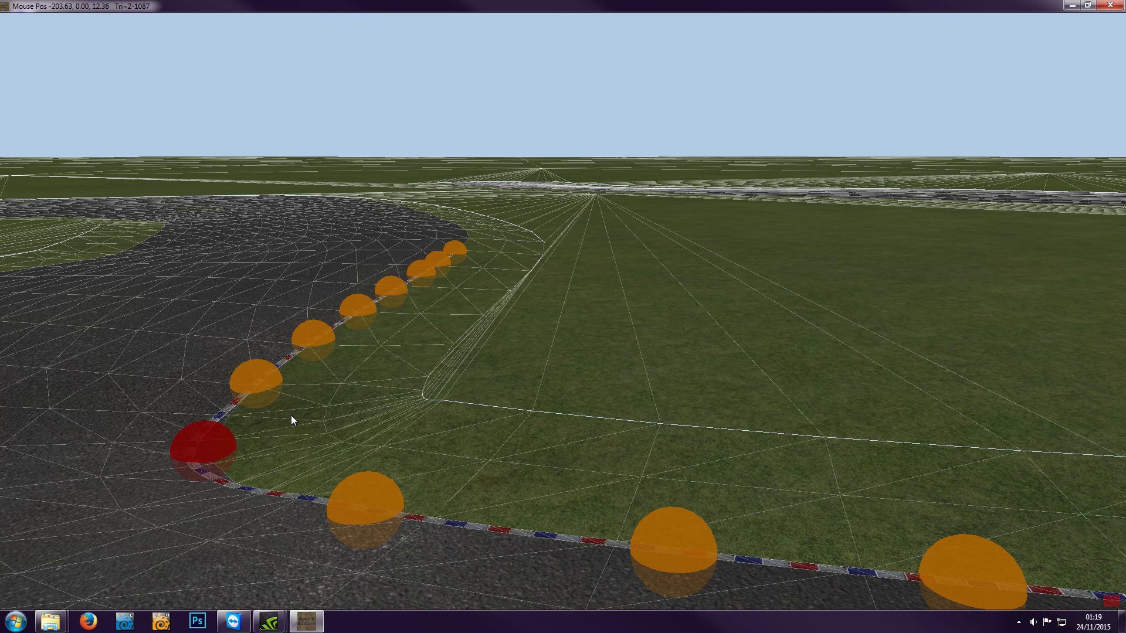
pyautogui.moveTo(264, 433); pyautogui.dragTo(357, 202, button='right')
pyautogui.scroll(-3, 354, 223)
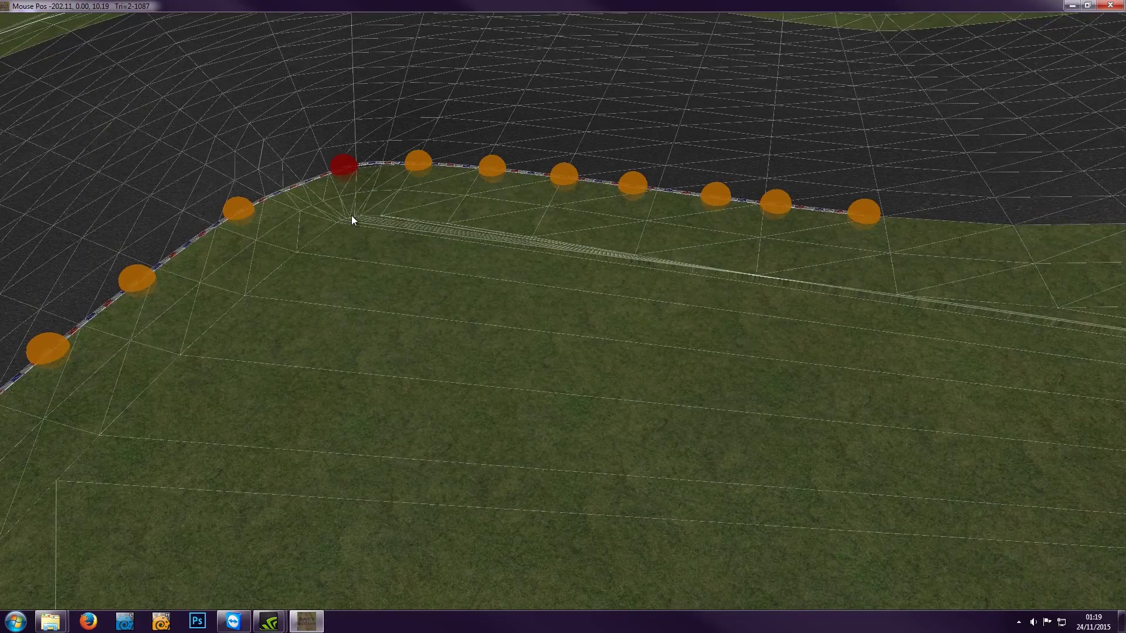
# Step: Hide the wireframe and the string's nodes and examine the finished rumble around the bend
pyautogui.scroll(5, 351, 221)
pyautogui.press('w')
pyautogui.moveTo(417, 246); pyautogui.dragTo(362, 222, button='right')
pyautogui.press('n')
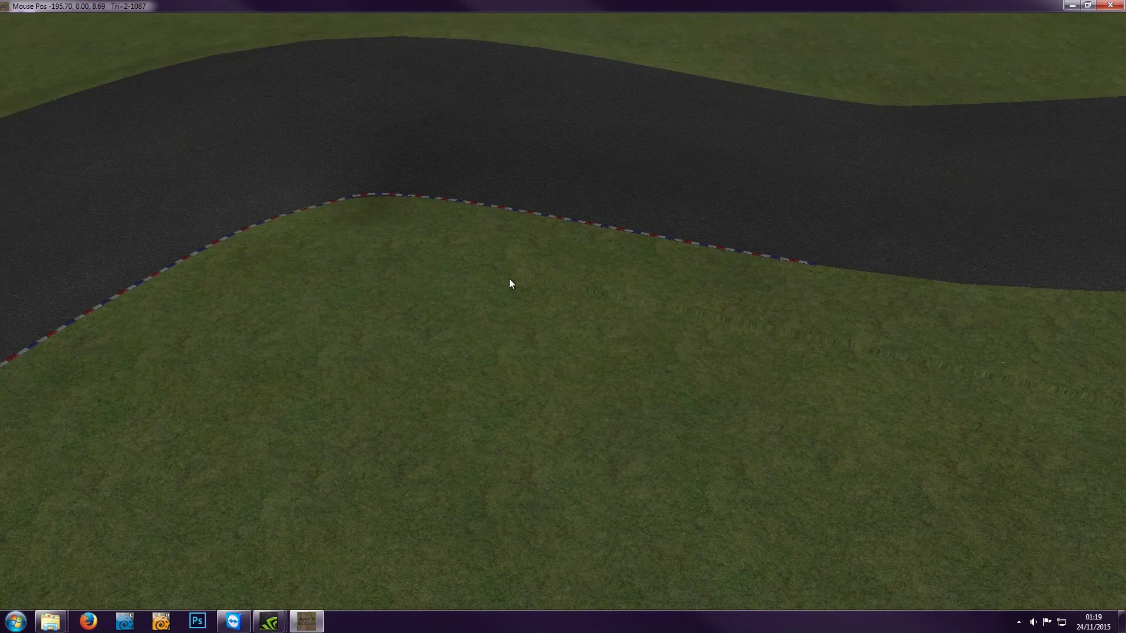
pyautogui.moveTo(602, 287); pyautogui.dragTo(430, 280, button='right')
pyautogui.click(473, 305)
pyautogui.moveTo(536, 344); pyautogui.dragTo(623, 356, button='right')
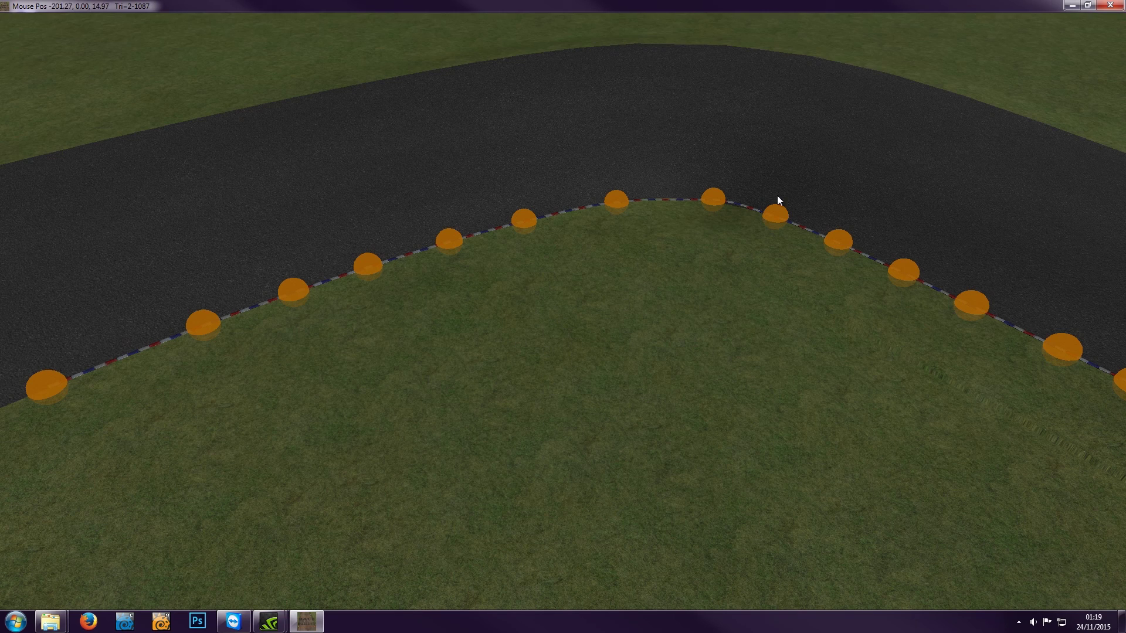
pyautogui.click(557, 346)
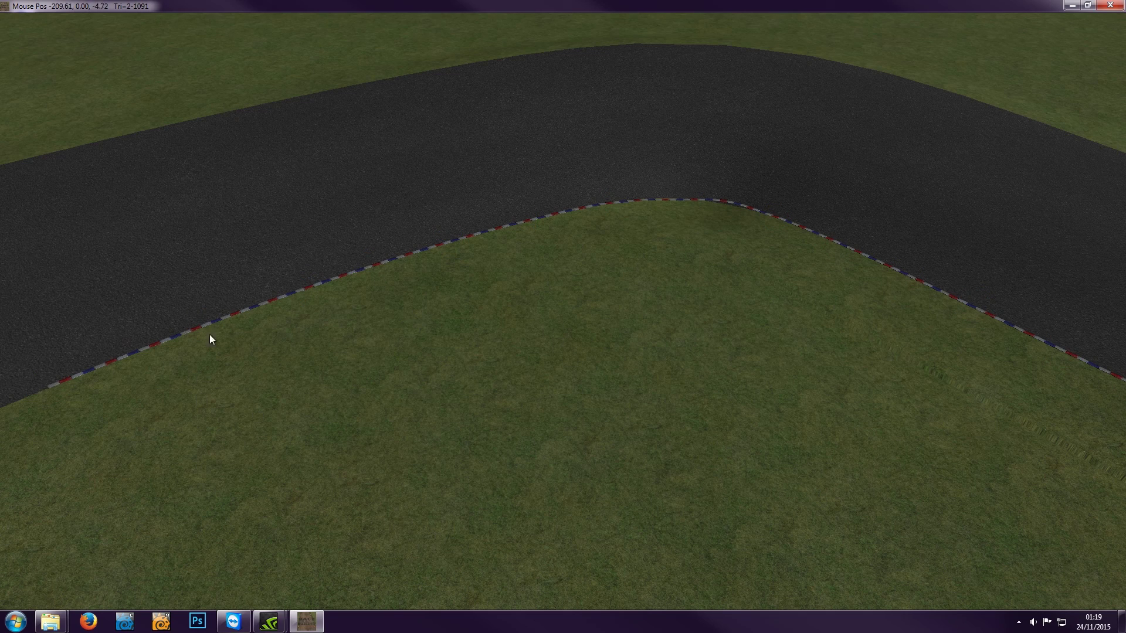
# Step: Delete the whole rumble string with all its nodes and close Race Track Builder
pyautogui.click(229, 315)
pyautogui.scroll(-5, 570, 389)
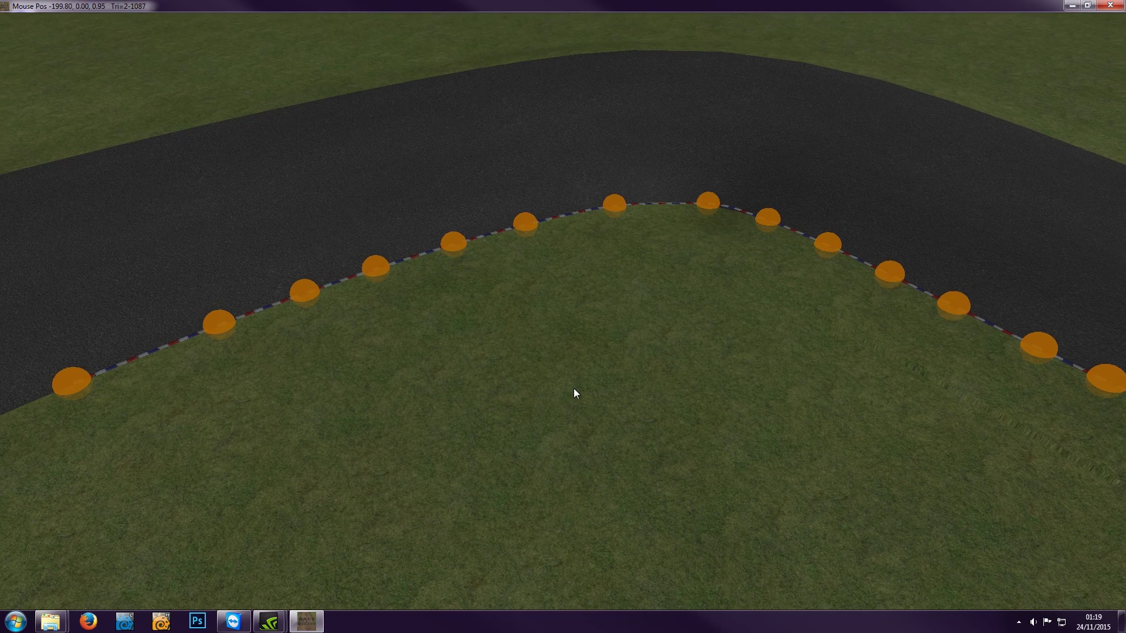
pyautogui.moveTo(342, 394)
pyautogui.mouseDown(button='right')
pyautogui.moveTo(322, 377)
pyautogui.moveTo(342, 422)
pyautogui.moveTo(330, 387)
pyautogui.mouseUp(button='right')
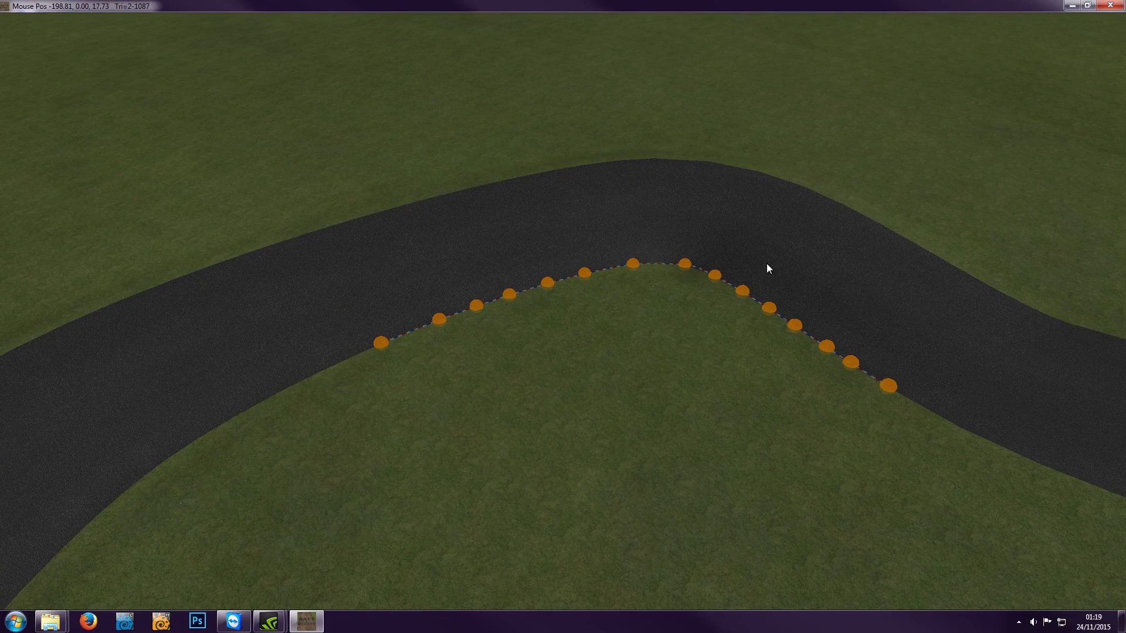
pyautogui.moveTo(727, 266); pyautogui.dragTo(369, 357)
pyautogui.hotkey('ctrl', 'a')
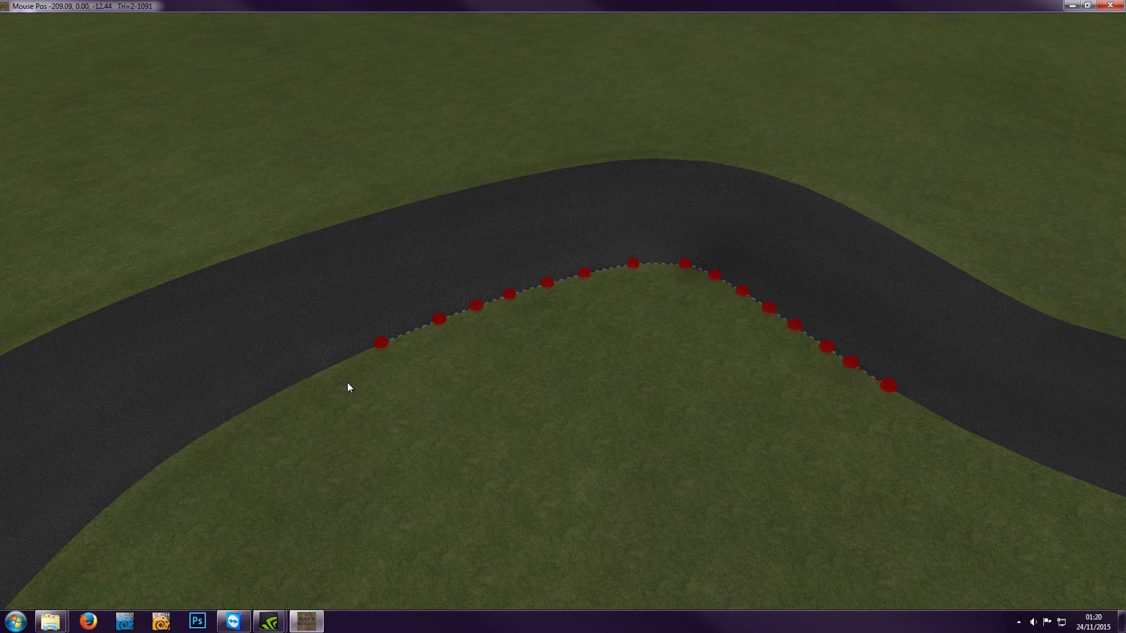
pyautogui.press('Delete')
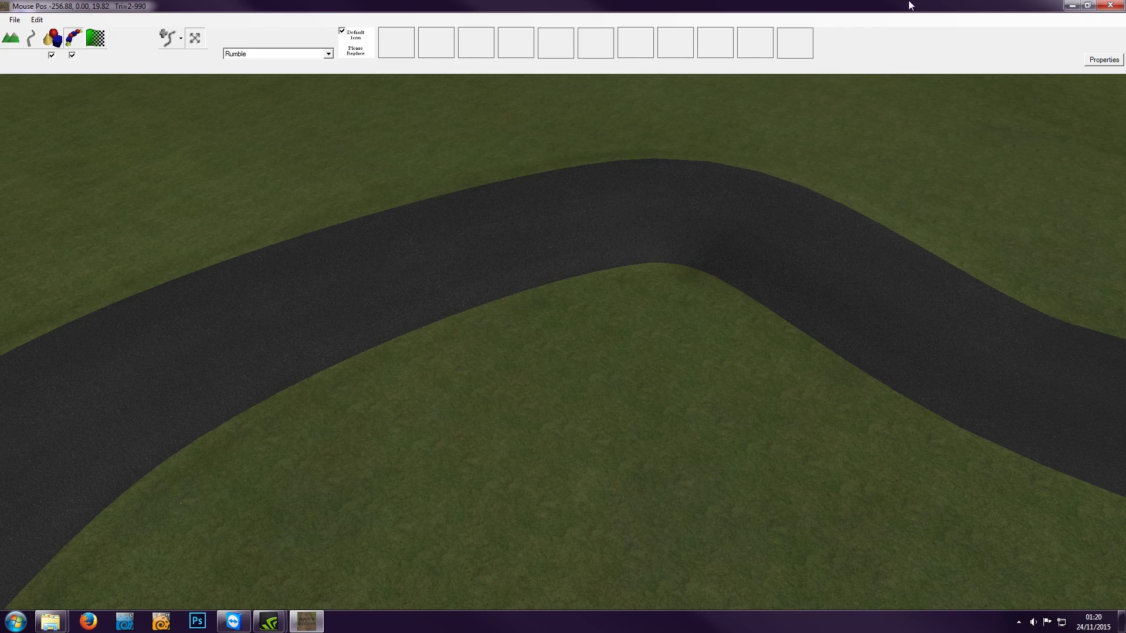
pyautogui.click(1109, 5)
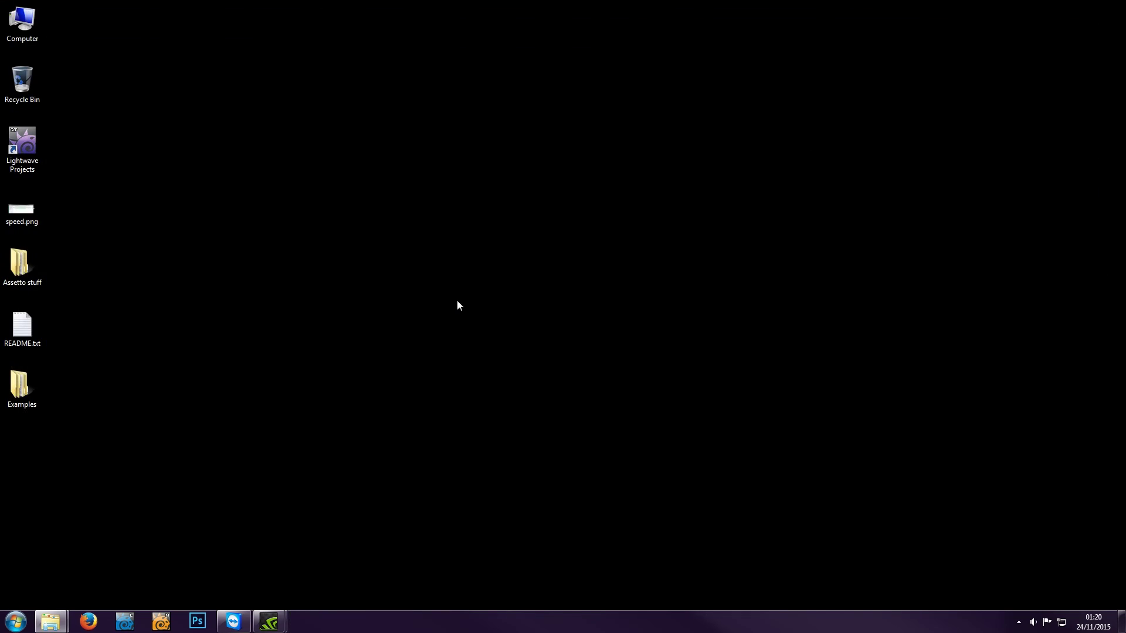